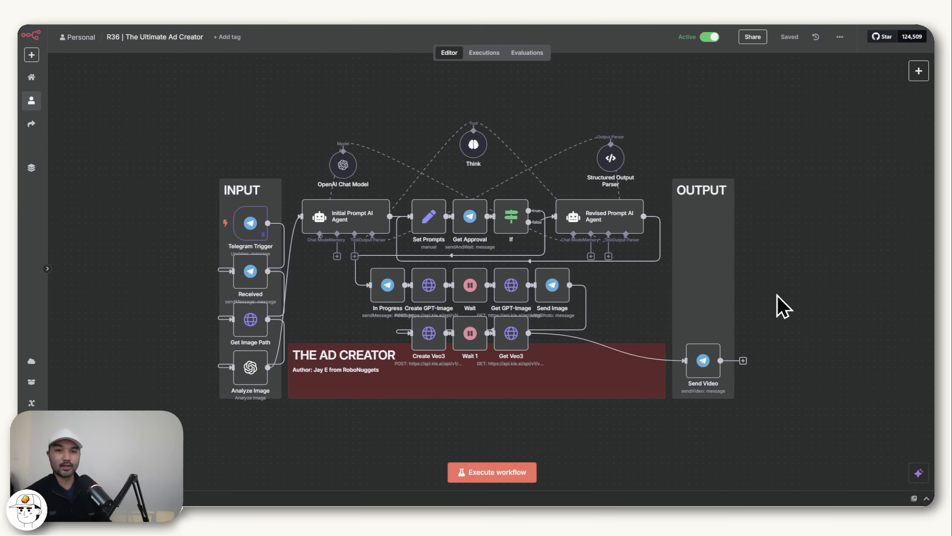
Save the R36 | The Ultimate Ad Creator workflow.
{"action": "left_click_drag", "start_coordinate": [811, 287], "coordinate": [830, 286]}
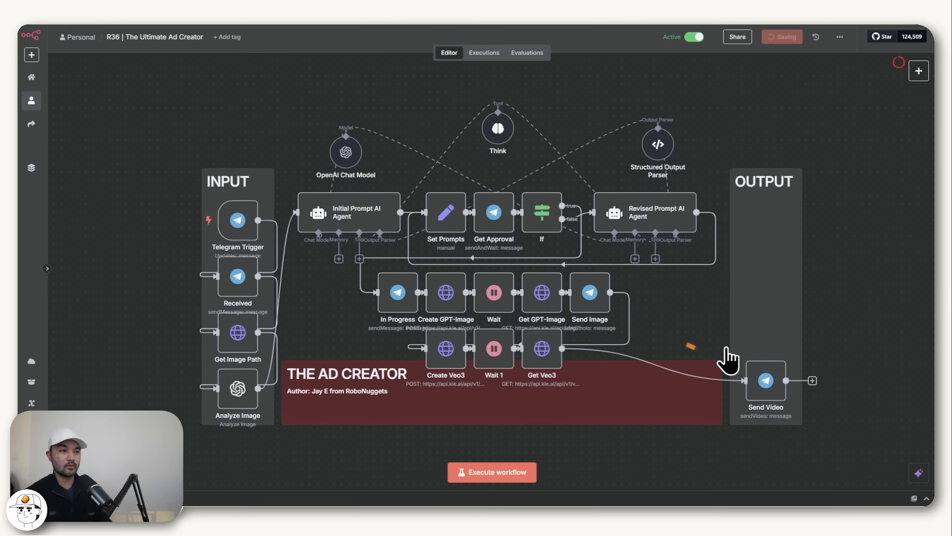
{"action": "key", "text": "ctrl+s"}
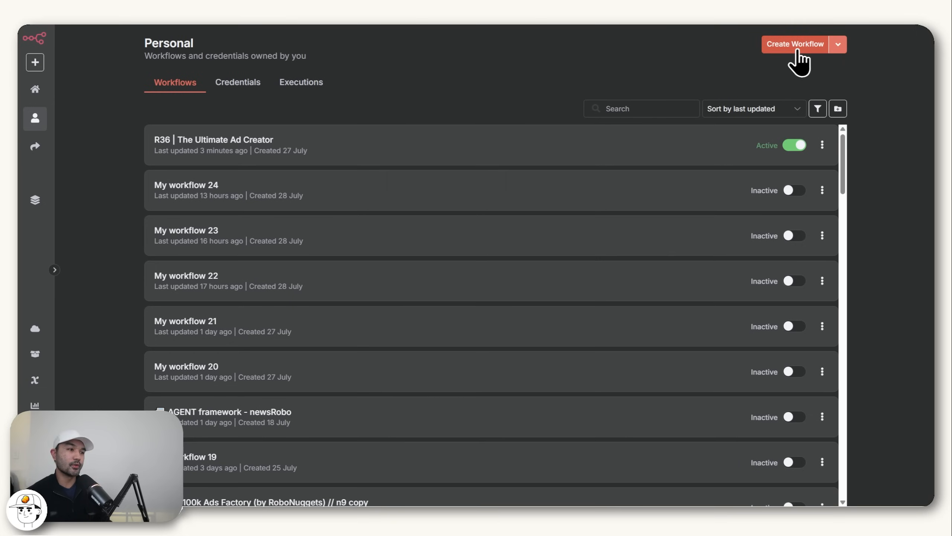
Create a new workflow in the Personal space and name it "R36 | Tutorial".
{"action": "left_click", "coordinate": [798, 52]}
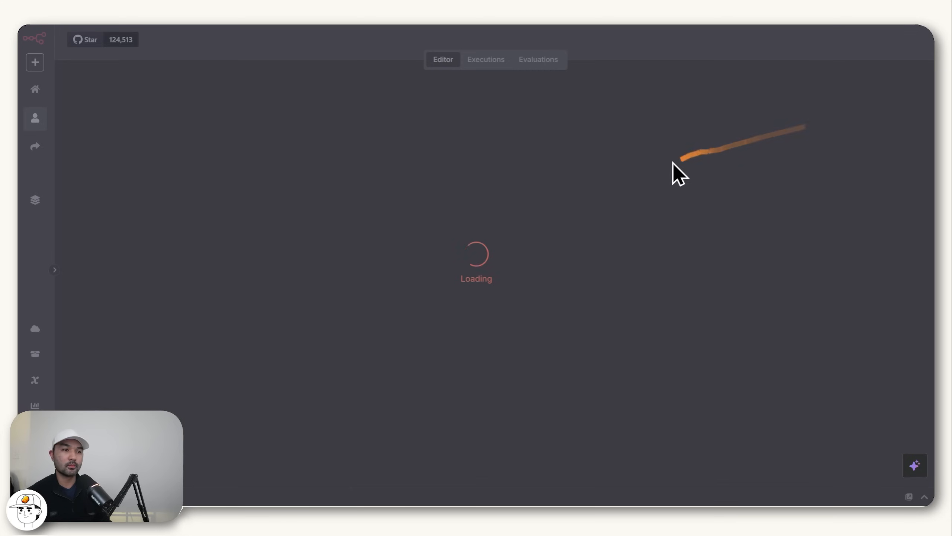
{"action": "left_click", "coordinate": [142, 41]}
{"action": "type", "text": "R36 | Tutoria"}
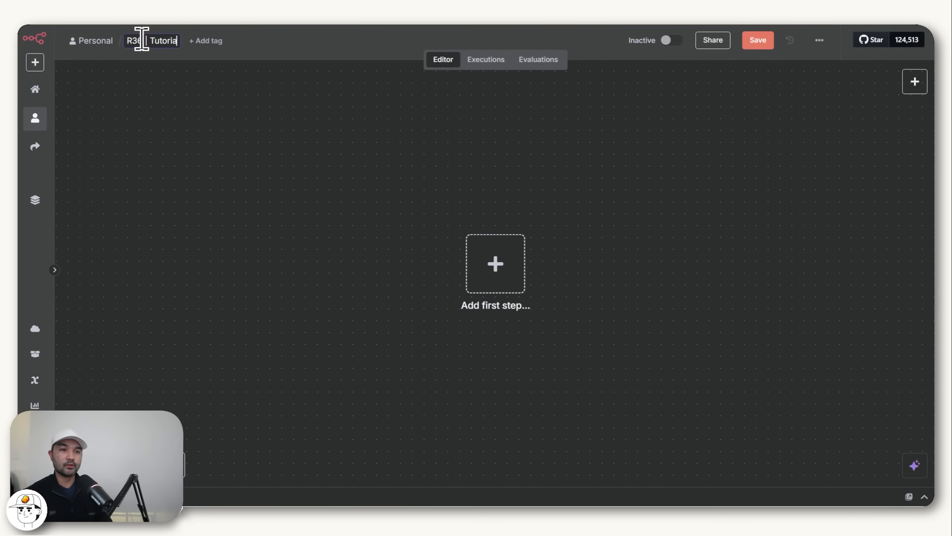
{"action": "type", "text": "l"}
{"action": "key", "text": "Return"}
Add a Telegram trigger that fires on message as the workflow's first step.
{"action": "left_click", "coordinate": [436, 283]}
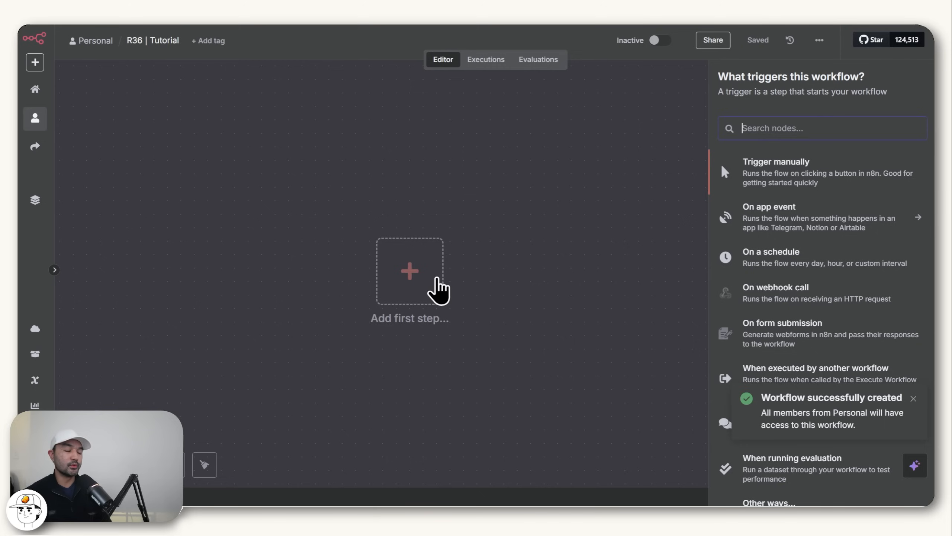
{"action": "type", "text": "tele"}
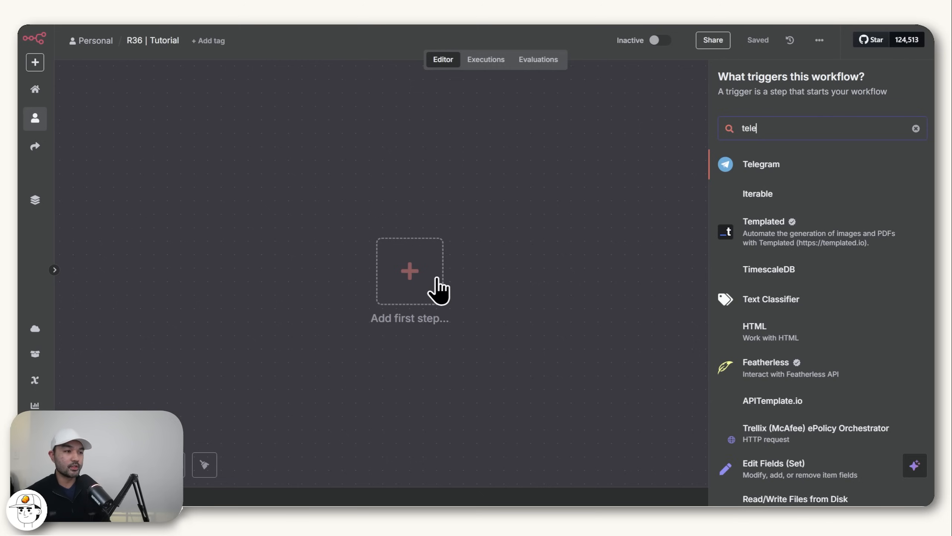
{"action": "left_click", "coordinate": [783, 164]}
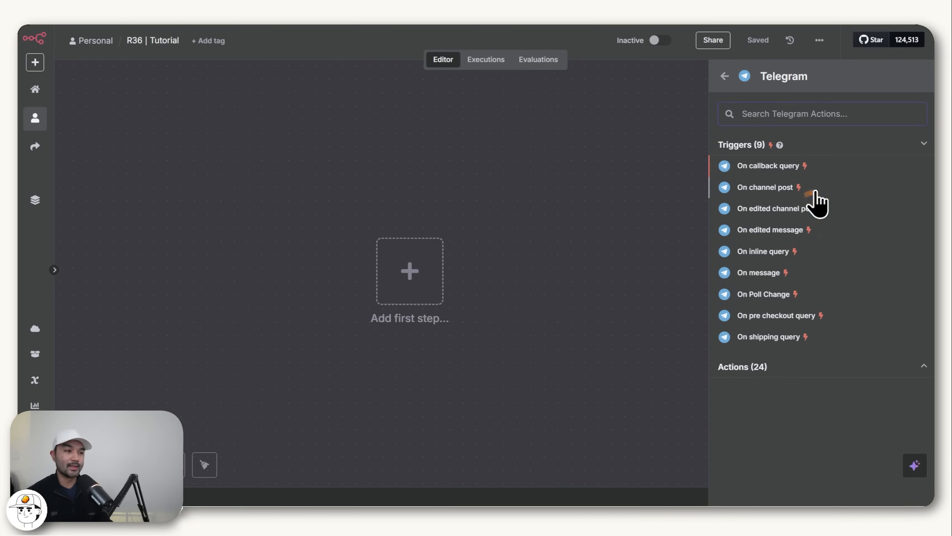
{"action": "left_click", "coordinate": [769, 274]}
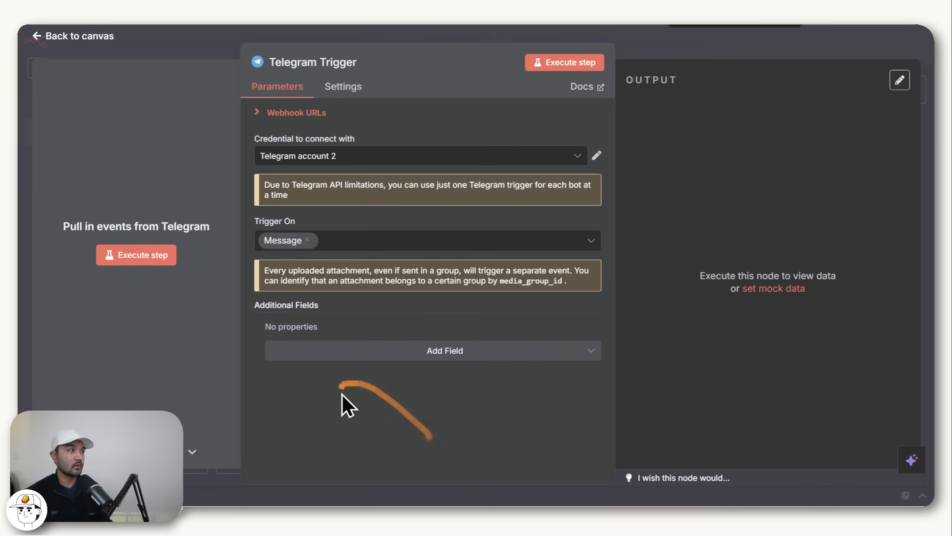
Start a new Telegram API credential for the Telegram Trigger node.
{"action": "left_click", "coordinate": [299, 158]}
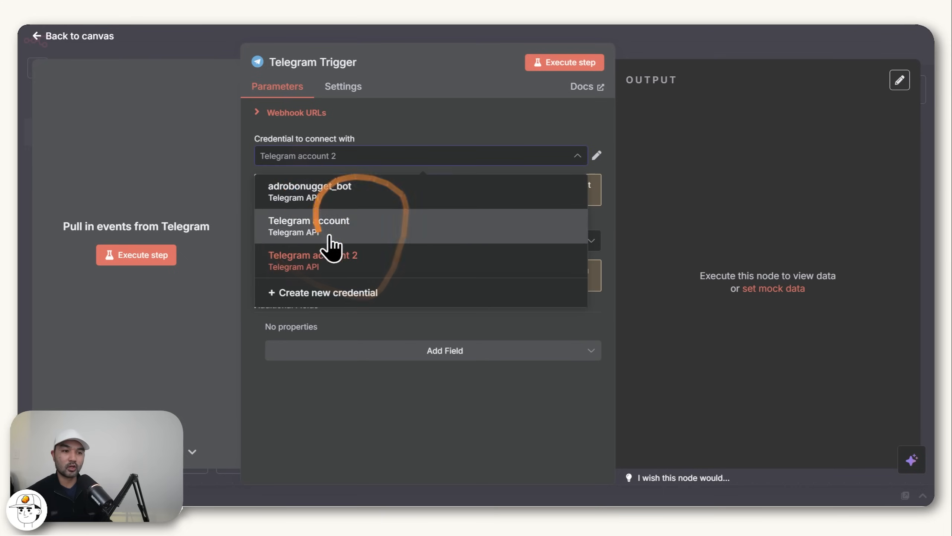
{"action": "left_click", "coordinate": [295, 306]}
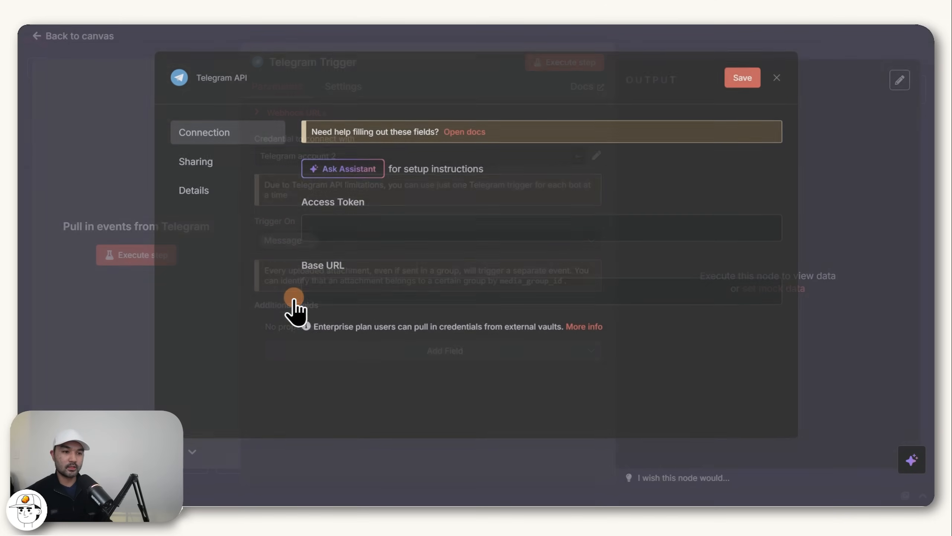
{"action": "key", "text": "ctrl+plus"}
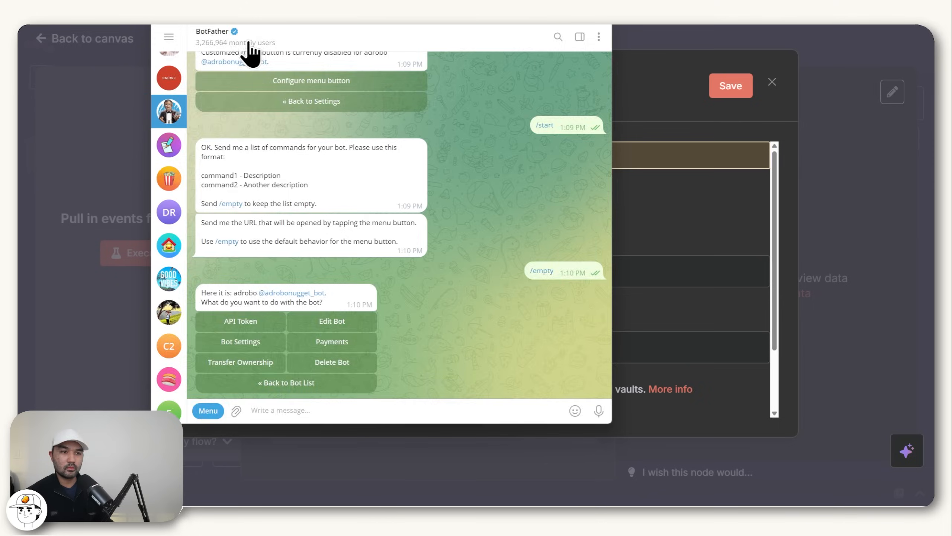
Switch to the BotFather chat in Telegram and create a new bot named adrobo2 with the username adrobo2_bot.
{"action": "left_click", "coordinate": [245, 38]}
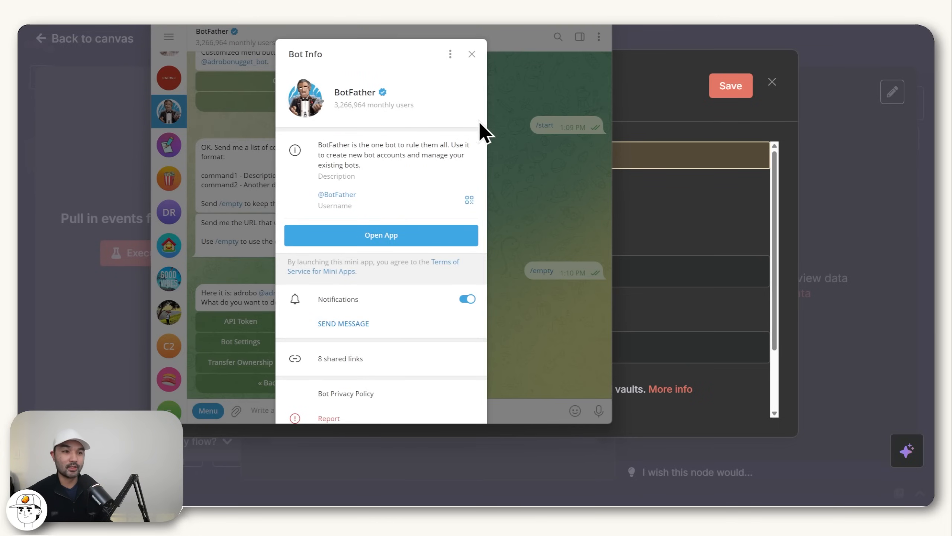
{"action": "left_click", "coordinate": [520, 176]}
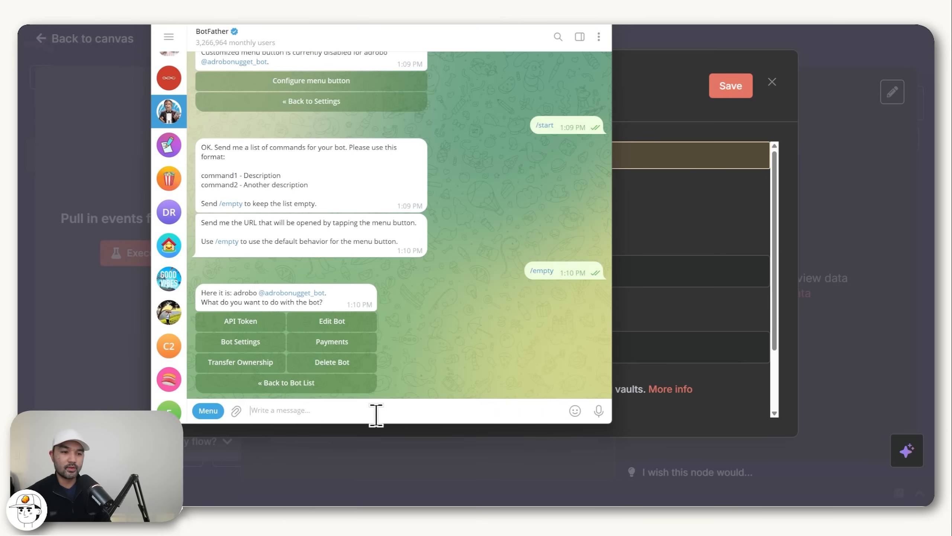
{"action": "type", "text": "/new"}
{"action": "left_click", "coordinate": [319, 344]}
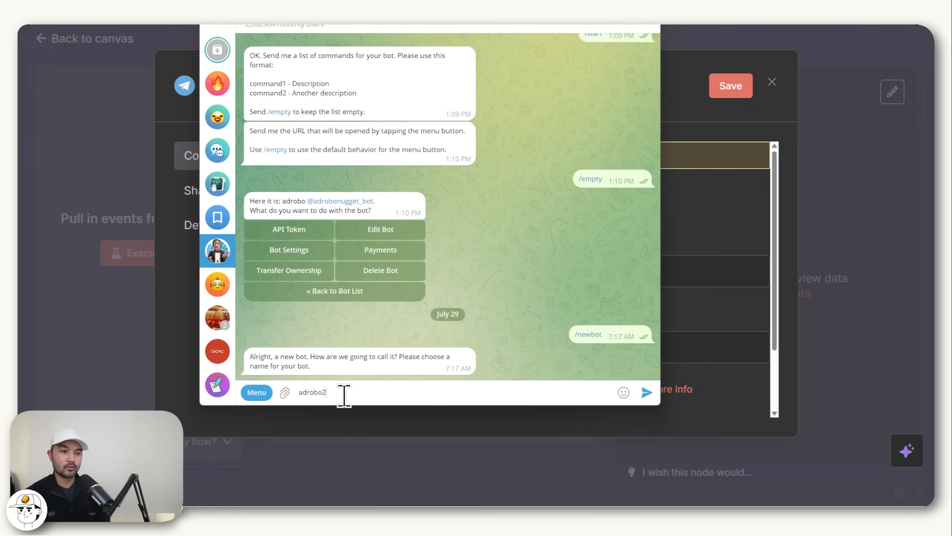
{"action": "key", "text": "Return"}
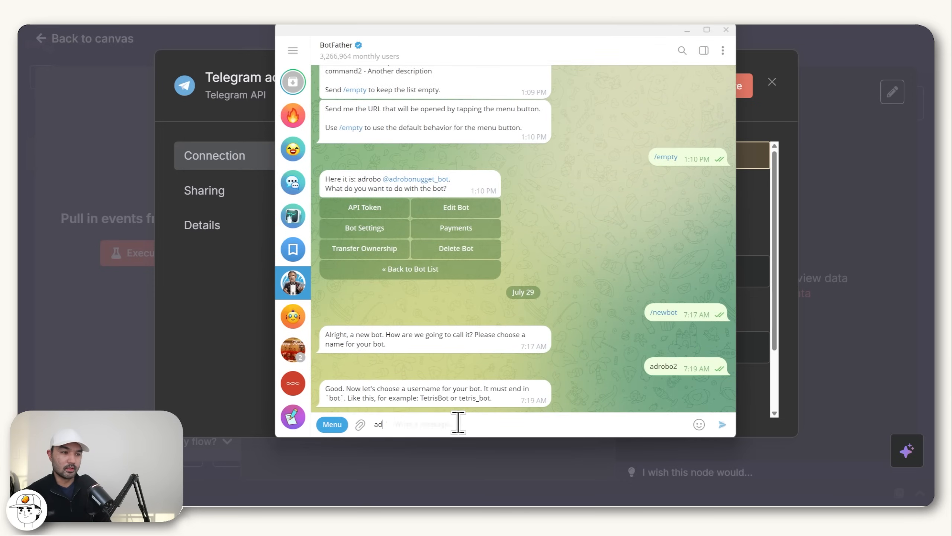
{"action": "type", "text": "adrobo2_bot"}
{"action": "key", "text": "Return"}
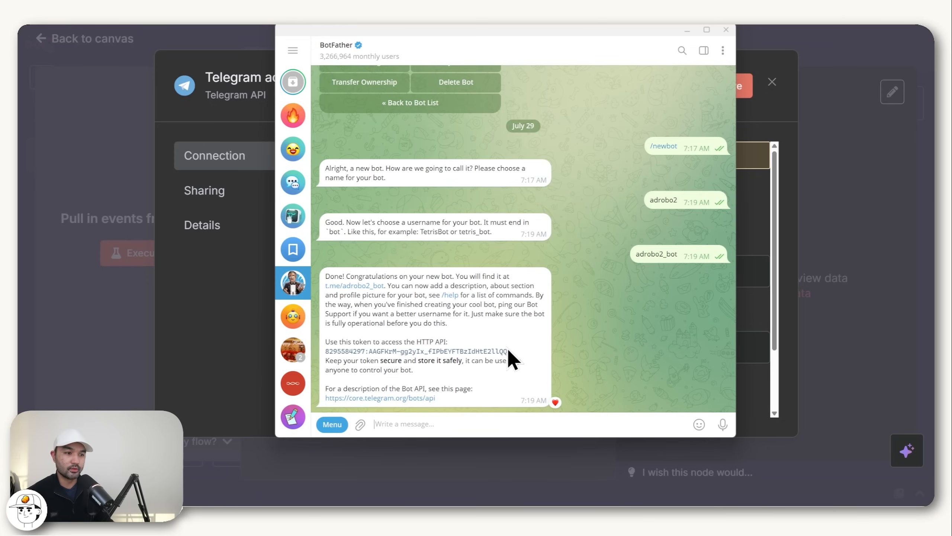
Copy the new bot's API token into the Access Token field in n8n and save the credential as adrobo2_bot.
{"action": "left_click_drag", "start_coordinate": [509, 352], "coordinate": [330, 357]}
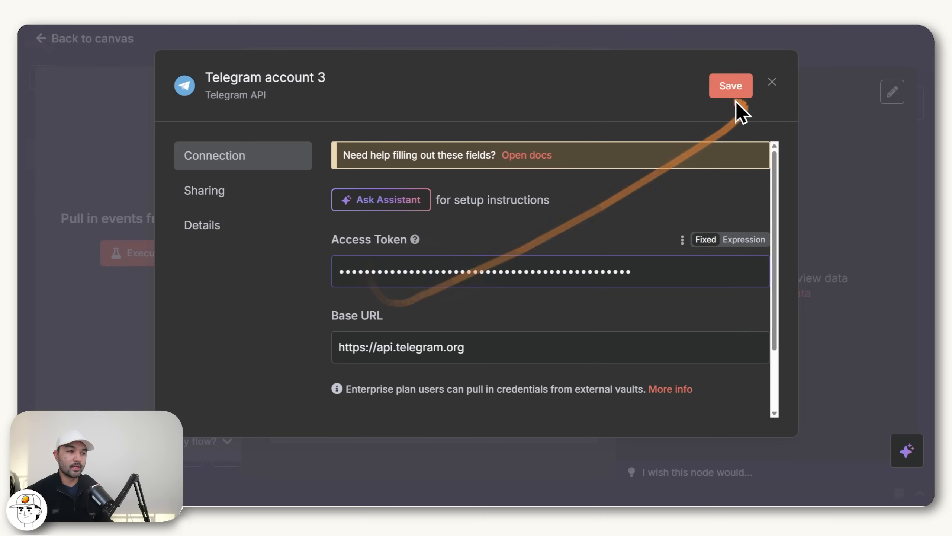
{"action": "left_click", "coordinate": [729, 87]}
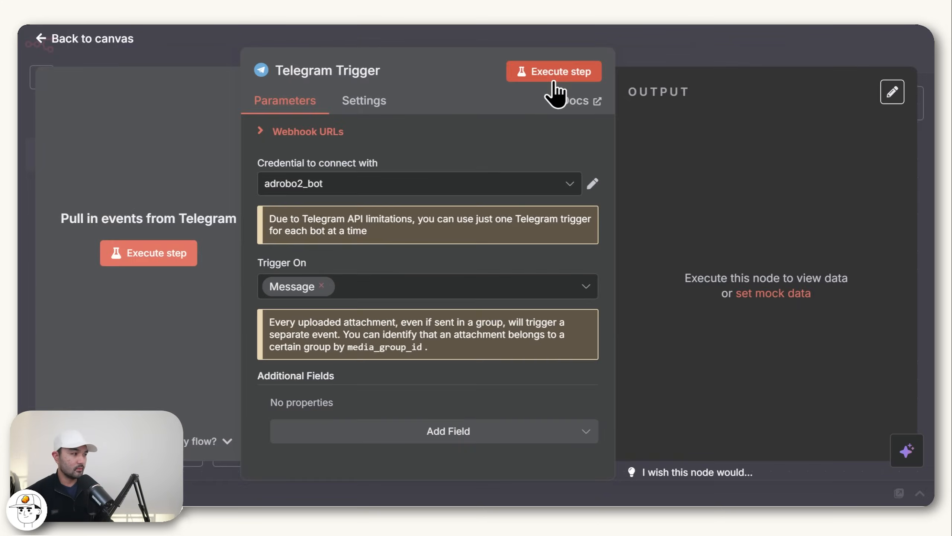
Test the Telegram Trigger by starting the adrobo2 bot chat in Telegram, and examine the received message data in n8n.
{"action": "left_click", "coordinate": [555, 74]}
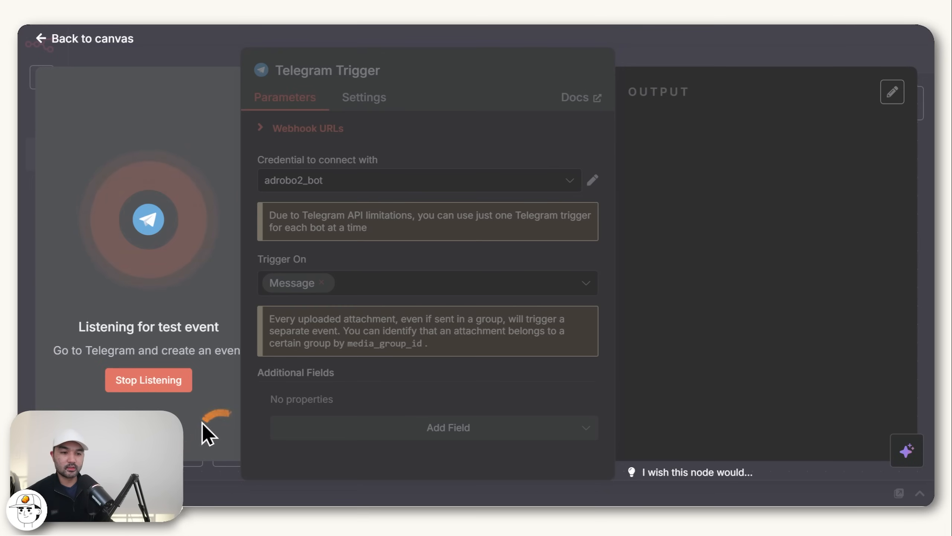
{"action": "key", "text": "alt+Tab"}
{"action": "left_click", "coordinate": [373, 295]}
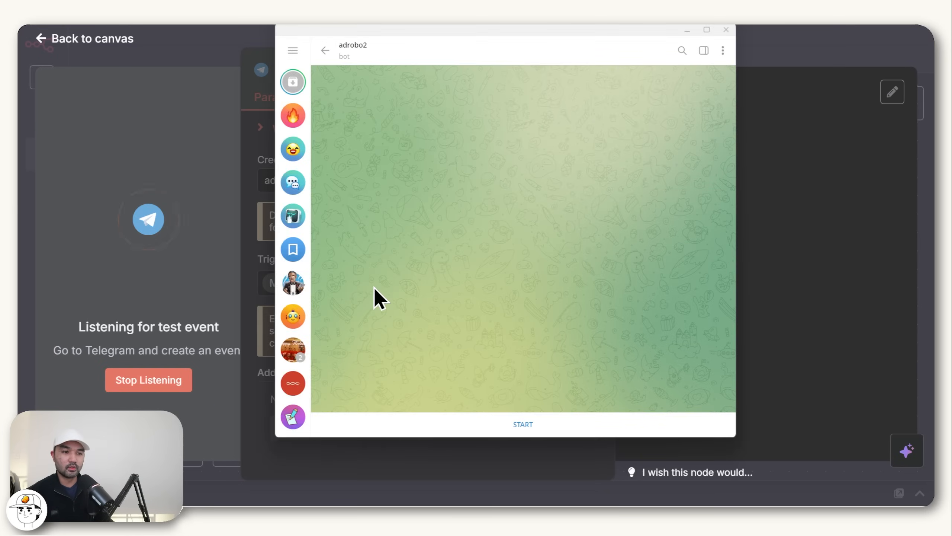
{"action": "left_click", "coordinate": [525, 425]}
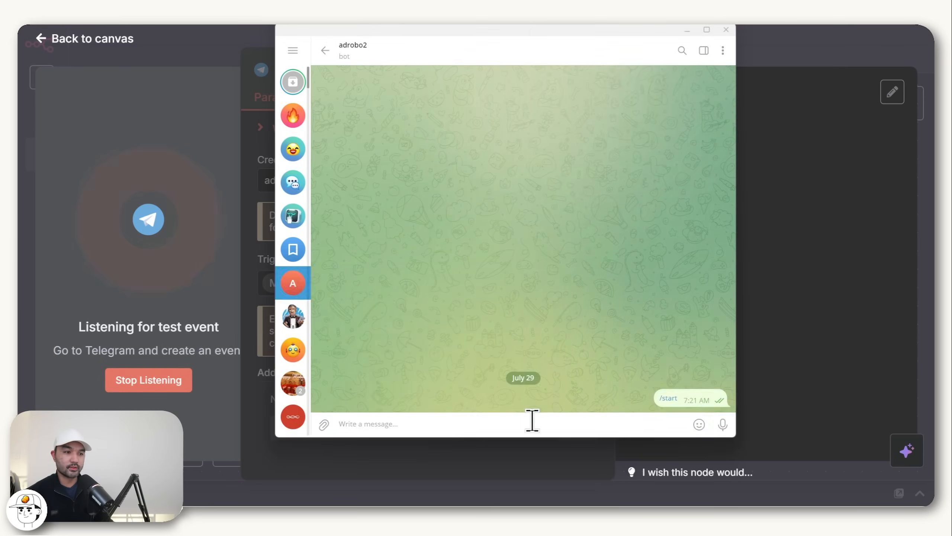
{"action": "left_click", "coordinate": [777, 314]}
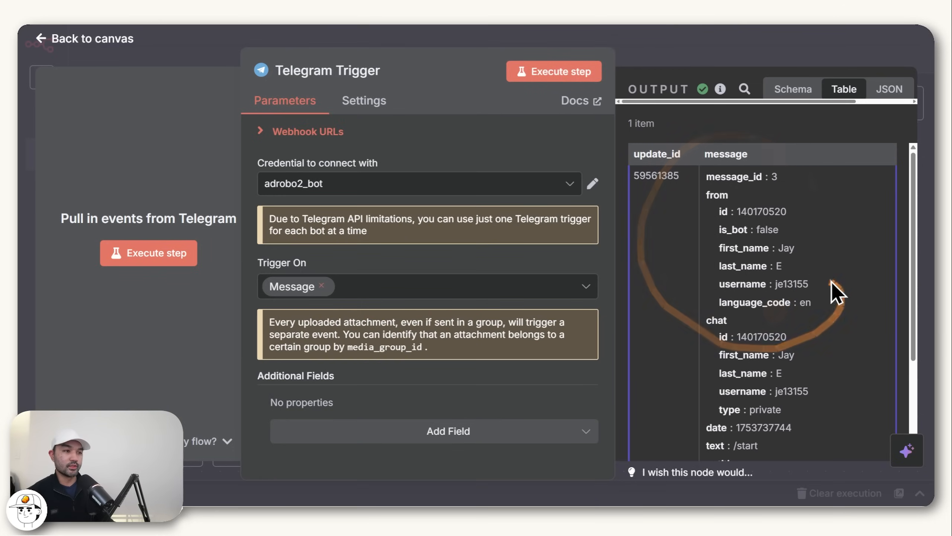
{"action": "scroll", "coordinate": [772, 246], "scroll_direction": "down", "scroll_amount": 2}
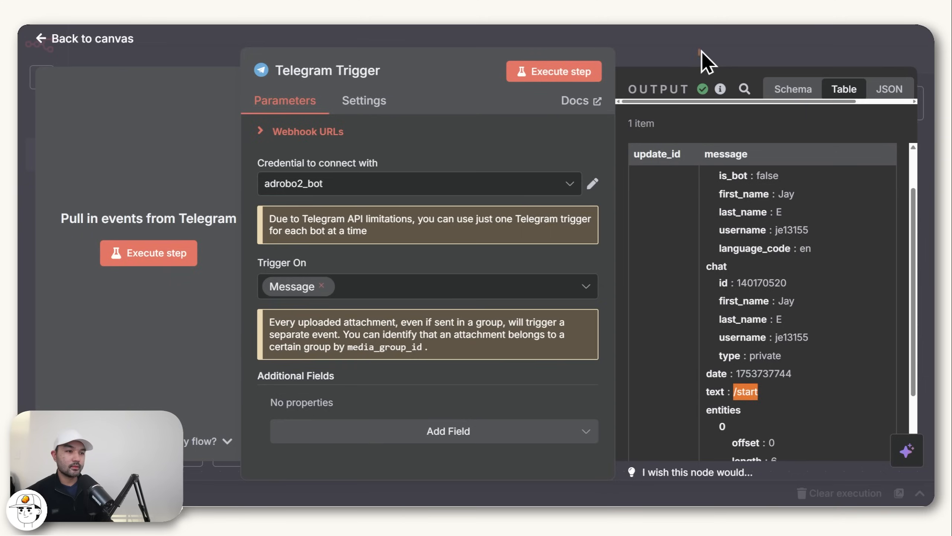
{"action": "left_click", "coordinate": [705, 57]}
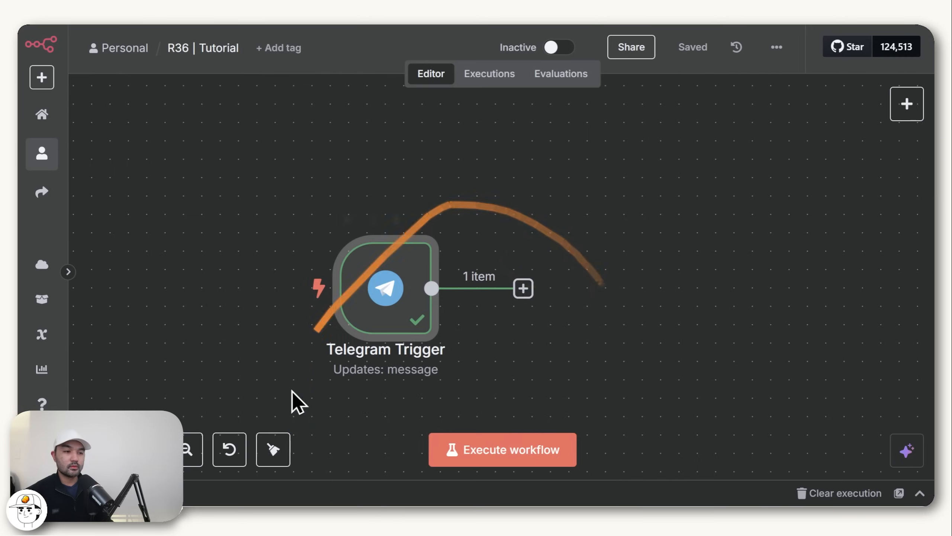
Add a Telegram "Send a text message" node after the Telegram Trigger.
{"action": "left_click", "coordinate": [524, 288]}
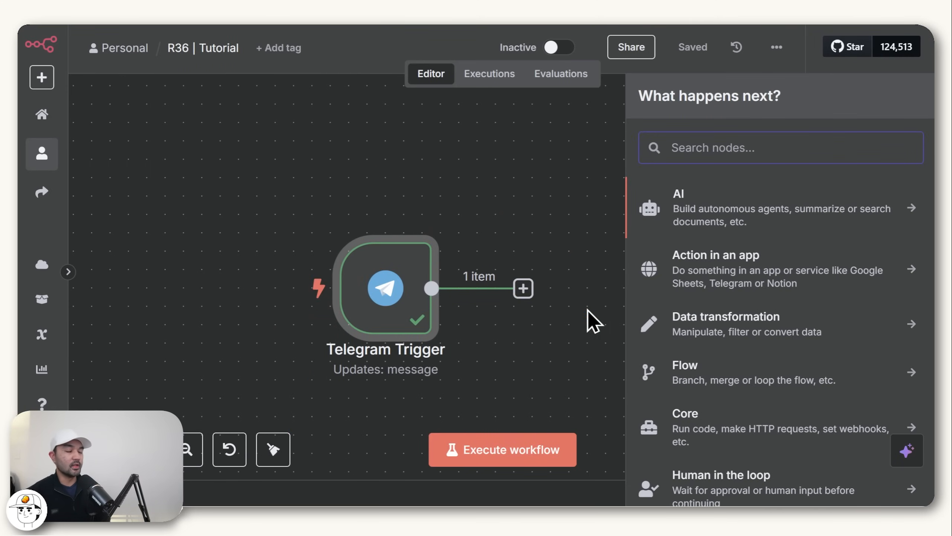
{"action": "type", "text": "tele"}
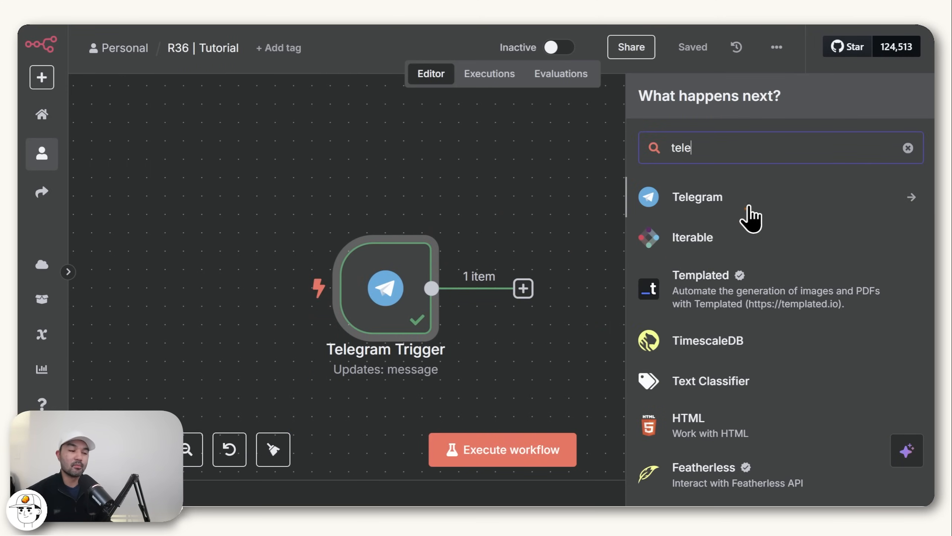
{"action": "left_click", "coordinate": [751, 204]}
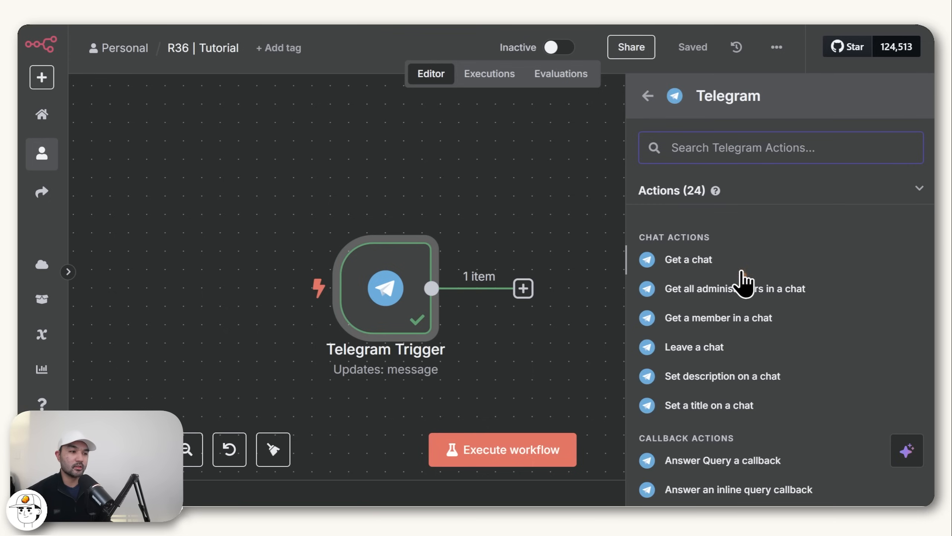
{"action": "scroll", "coordinate": [741, 274], "scroll_direction": "down", "scroll_amount": 10}
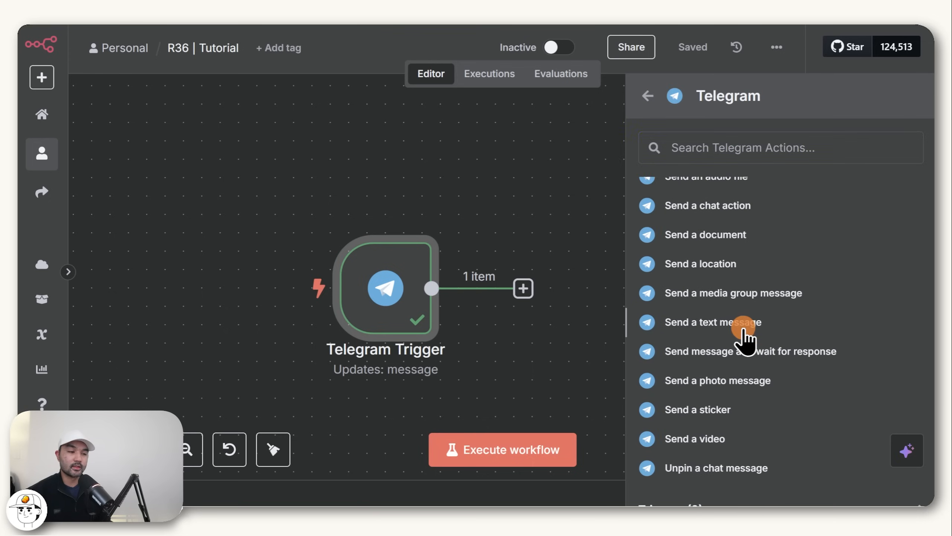
{"action": "left_click", "coordinate": [743, 326]}
Set the Telegram node's credential to adrobo2_bot and map its Chat ID to {{ $json.message.chat.id }}.
{"action": "left_click", "coordinate": [480, 150]}
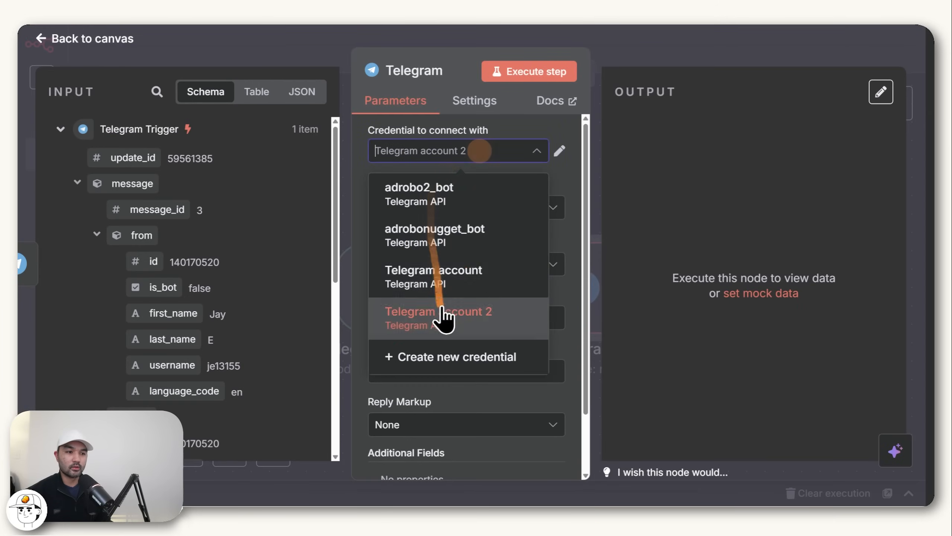
{"action": "left_click", "coordinate": [459, 203]}
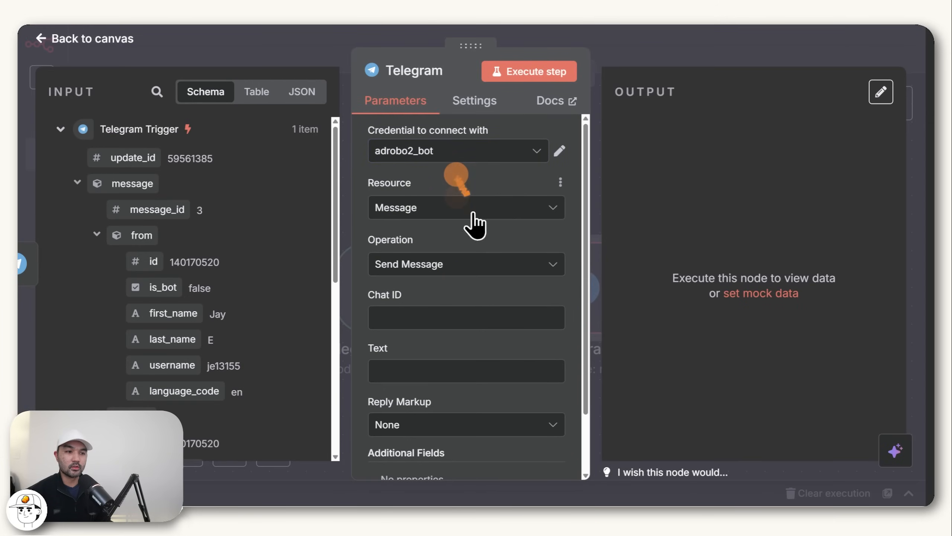
{"action": "scroll", "coordinate": [464, 240], "scroll_direction": "down", "scroll_amount": 2}
{"action": "left_click", "coordinate": [446, 265]}
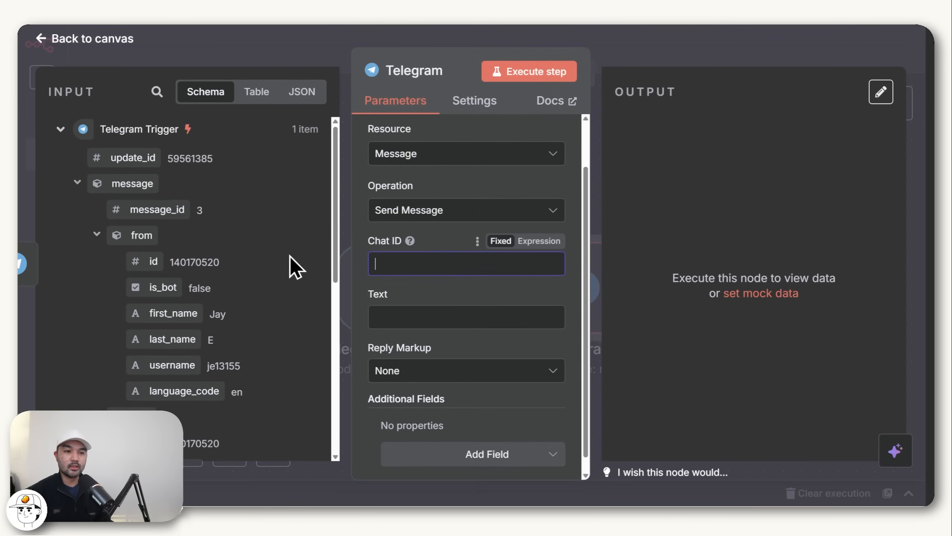
{"action": "scroll", "coordinate": [290, 256], "scroll_direction": "down", "scroll_amount": 4}
{"action": "left_click_drag", "start_coordinate": [282, 280], "coordinate": [427, 264]}
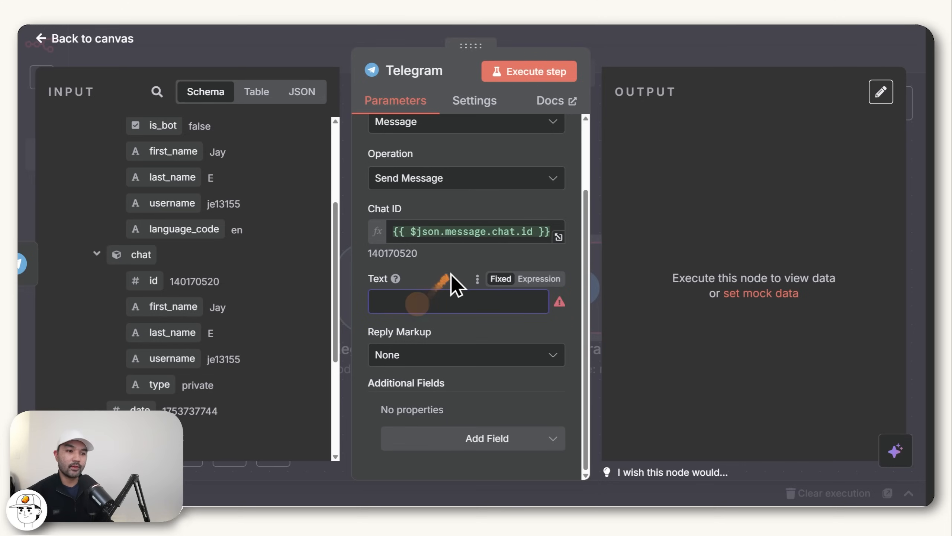
Set the message text to "Got it! I'm now crafting your prompts..." and execute the node to send it to the adrobo2 chat.
{"action": "type", "text": "Got it! I'm now crafting your prompts..."}
{"action": "left_click", "coordinate": [438, 280]}
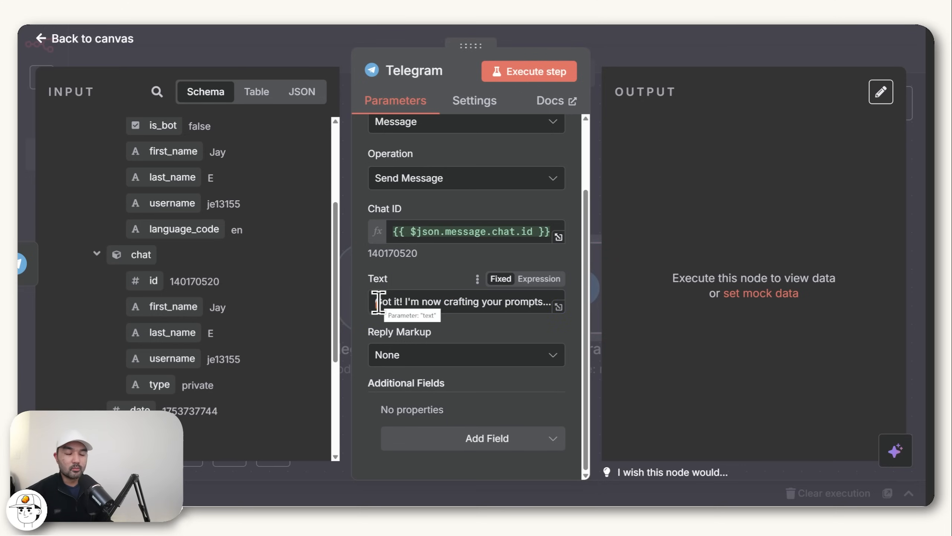
{"action": "left_click", "coordinate": [379, 302]}
{"action": "left_click_drag", "start_coordinate": [408, 300], "coordinate": [541, 301]}
{"action": "left_click", "coordinate": [427, 278]}
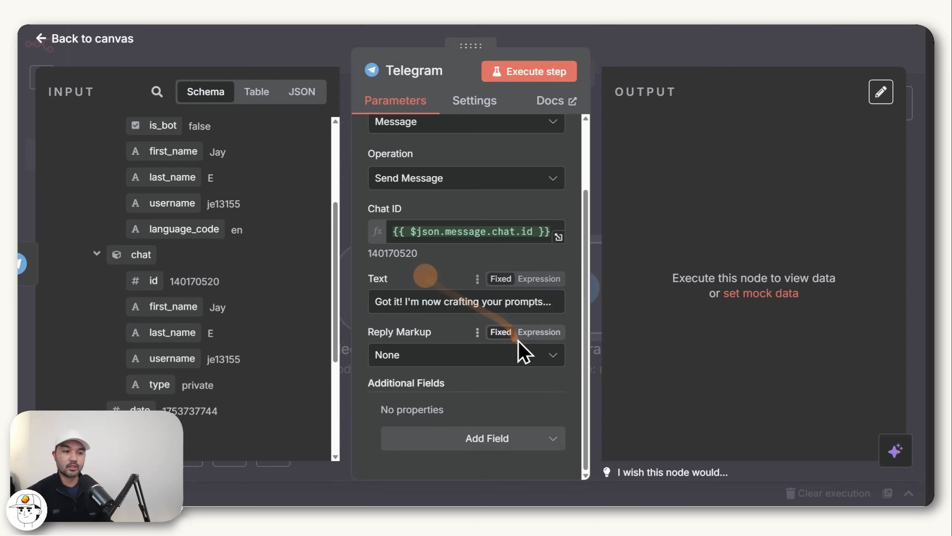
{"action": "left_click", "coordinate": [508, 75]}
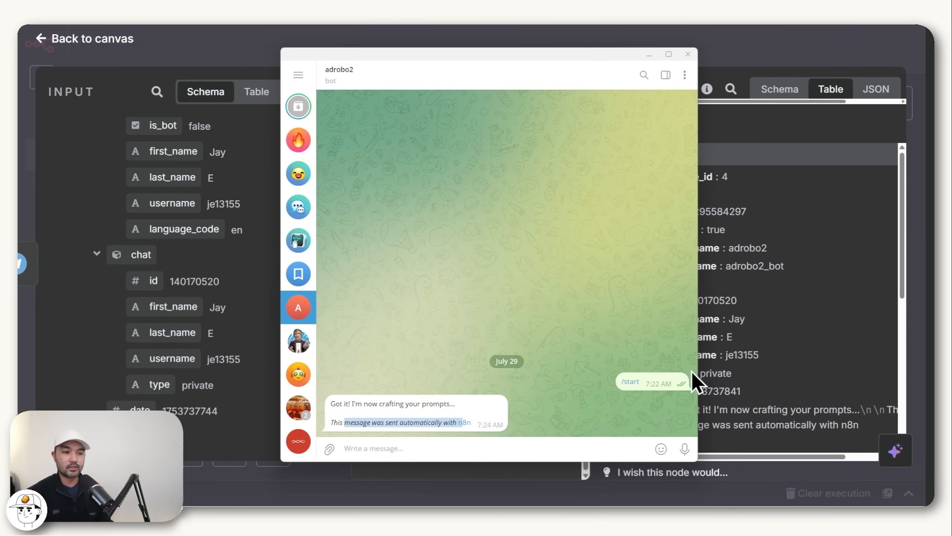
Turn off Append n8n Attribution in the Telegram node, execute it again and check the new message in the adrobo2 chat.
{"action": "left_click", "coordinate": [821, 336]}
{"action": "left_click", "coordinate": [494, 438]}
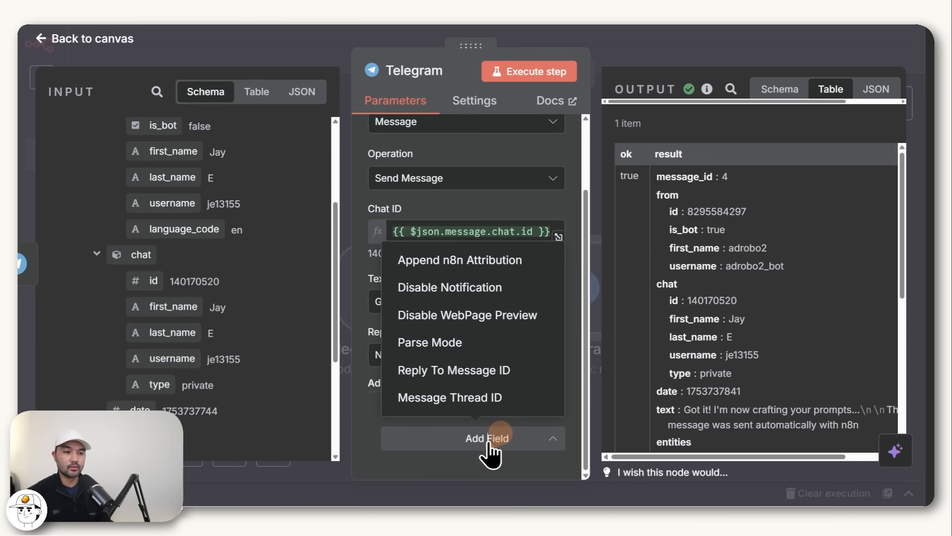
{"action": "left_click", "coordinate": [469, 263]}
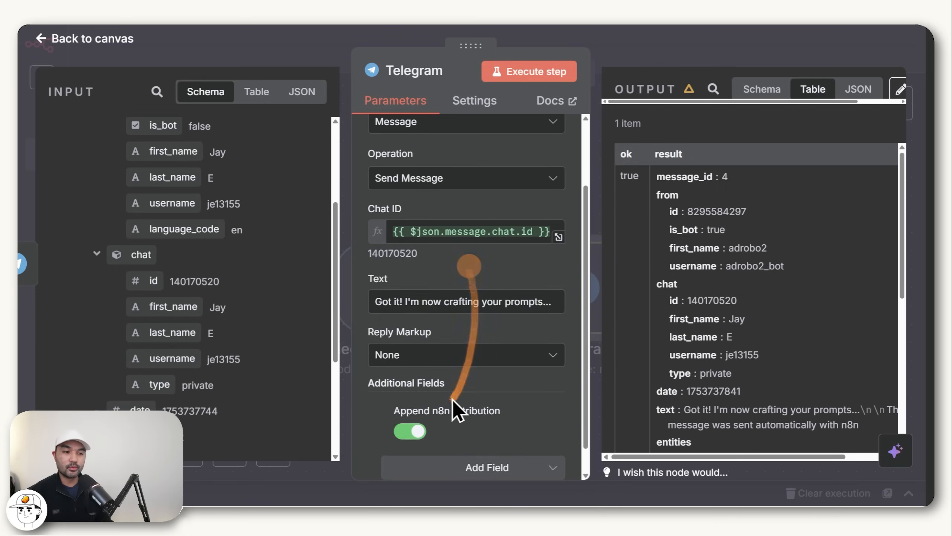
{"action": "scroll", "coordinate": [456, 400], "scroll_direction": "down", "scroll_amount": 1}
{"action": "left_click", "coordinate": [411, 402]}
{"action": "left_click", "coordinate": [540, 72]}
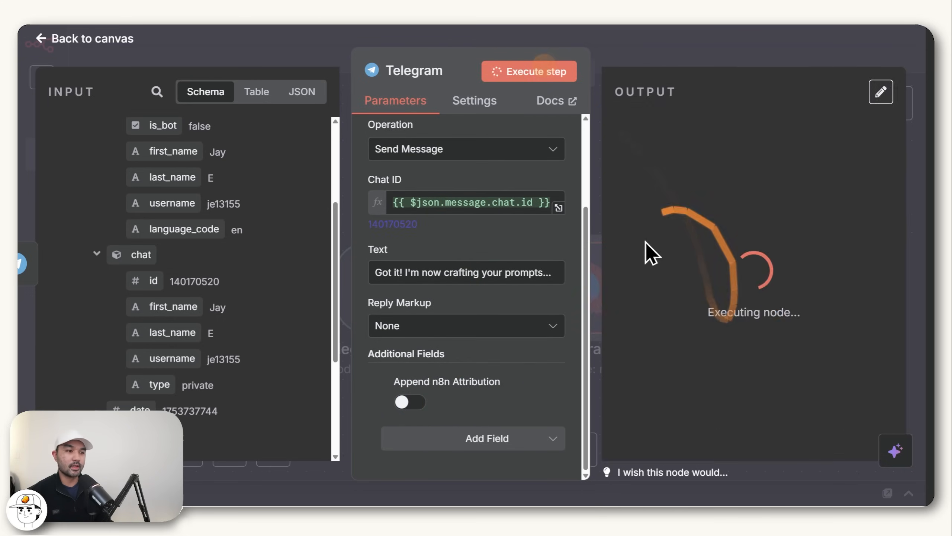
{"action": "key", "text": "alt+Tab"}
{"action": "left_click_drag", "start_coordinate": [457, 425], "coordinate": [374, 416]}
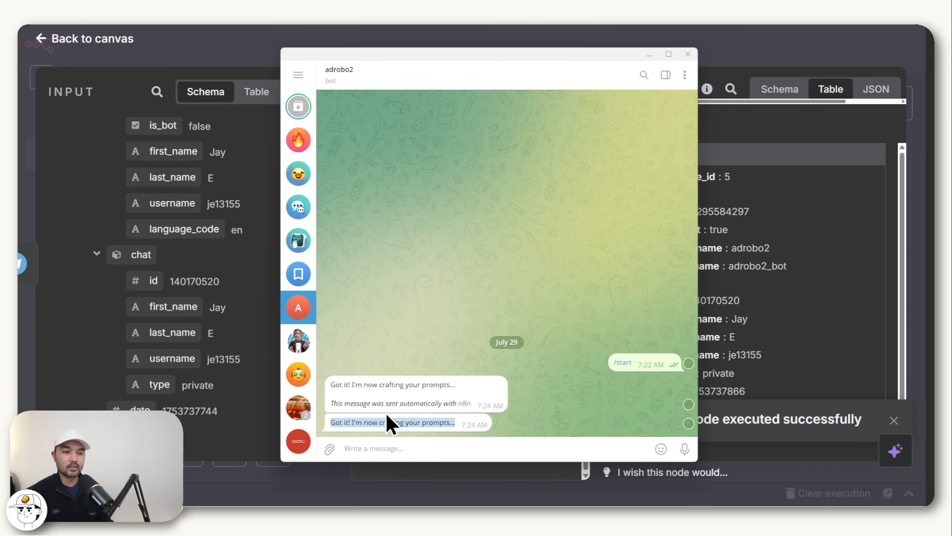
{"action": "left_click", "coordinate": [812, 243]}
Return to the canvas and save the R36 | Tutorial workflow.
{"action": "key", "text": "Escape"}
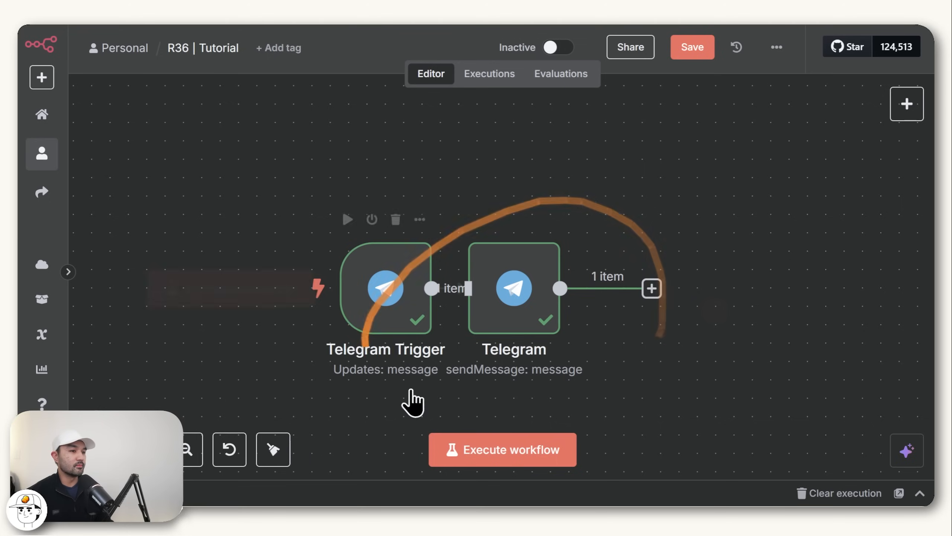
{"action": "mouse_move", "coordinate": [733, 186]}
{"action": "left_mouse_down"}
{"action": "mouse_move", "coordinate": [650, 134]}
{"action": "mouse_move", "coordinate": [777, 352]}
{"action": "left_mouse_up"}
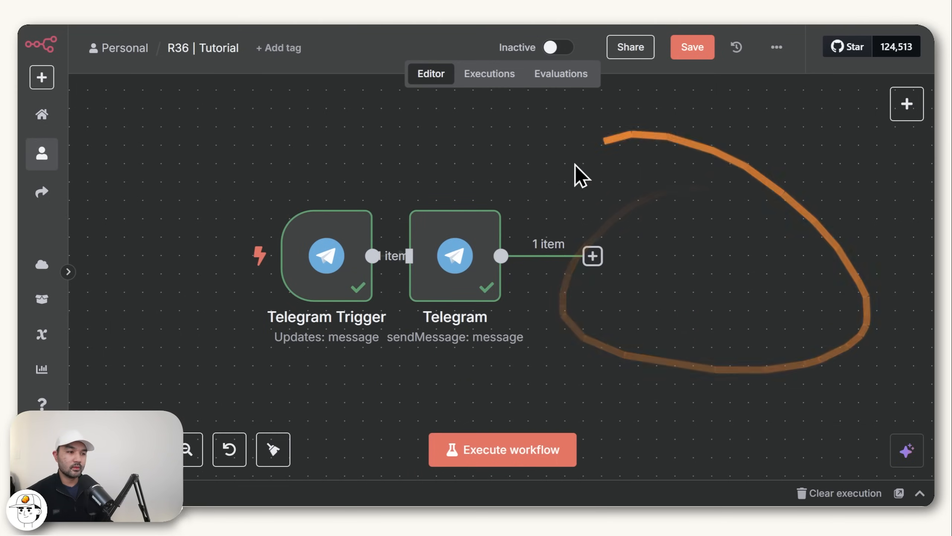
{"action": "mouse_move", "coordinate": [621, 265]}
{"action": "left_mouse_down"}
{"action": "mouse_move", "coordinate": [422, 221]}
{"action": "mouse_move", "coordinate": [651, 337]}
{"action": "left_mouse_up"}
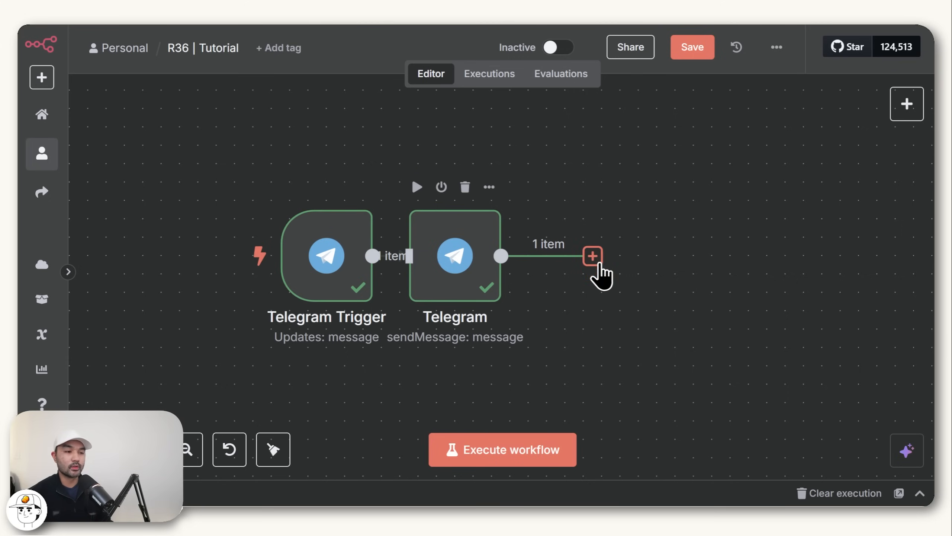
{"action": "key", "text": "ctrl+s"}
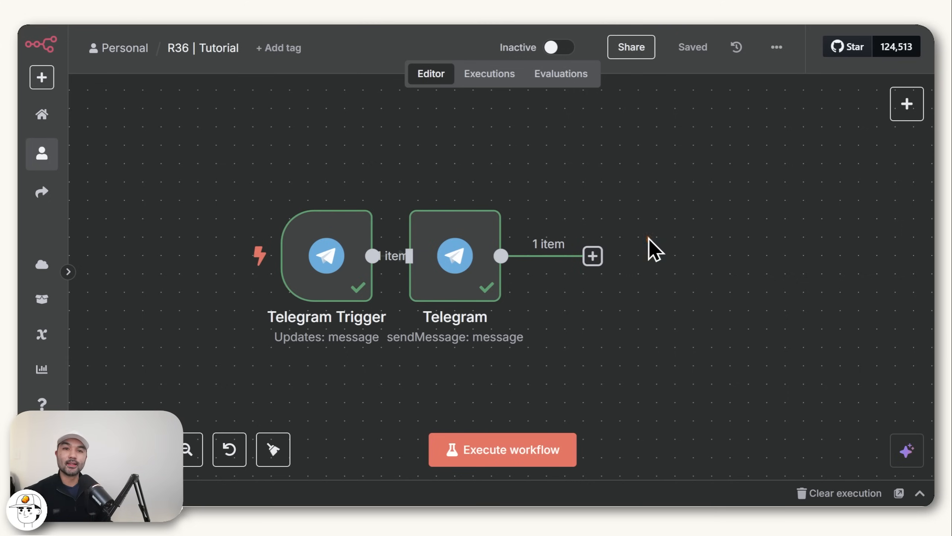
Add an HTTP Request node after the Telegram node and name it "Get Image Path".
{"action": "left_click", "coordinate": [593, 256]}
{"action": "type", "text": "http"}
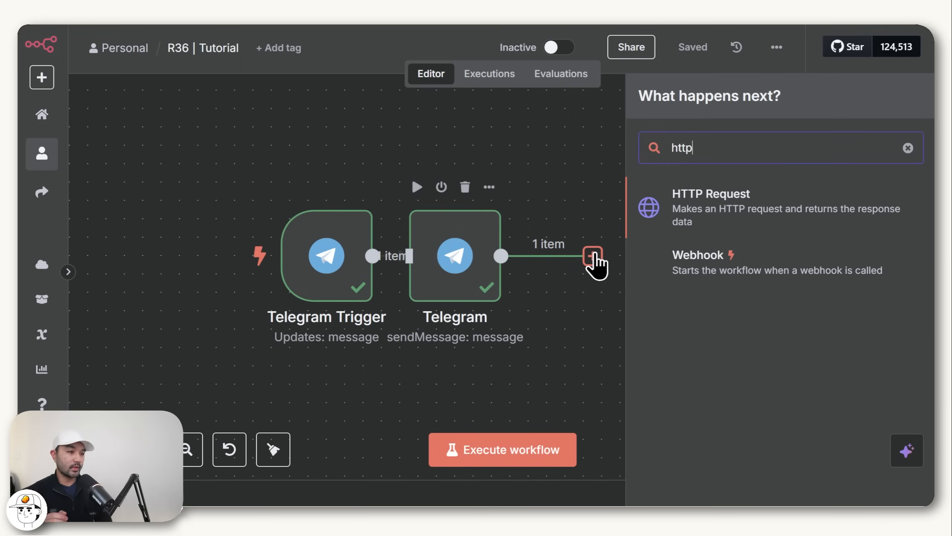
{"action": "mouse_move", "coordinate": [634, 229]}
{"action": "left_mouse_down"}
{"action": "mouse_move", "coordinate": [723, 220]}
{"action": "mouse_move", "coordinate": [728, 198]}
{"action": "left_mouse_up"}
{"action": "left_click", "coordinate": [729, 208]}
{"action": "left_click", "coordinate": [409, 71]}
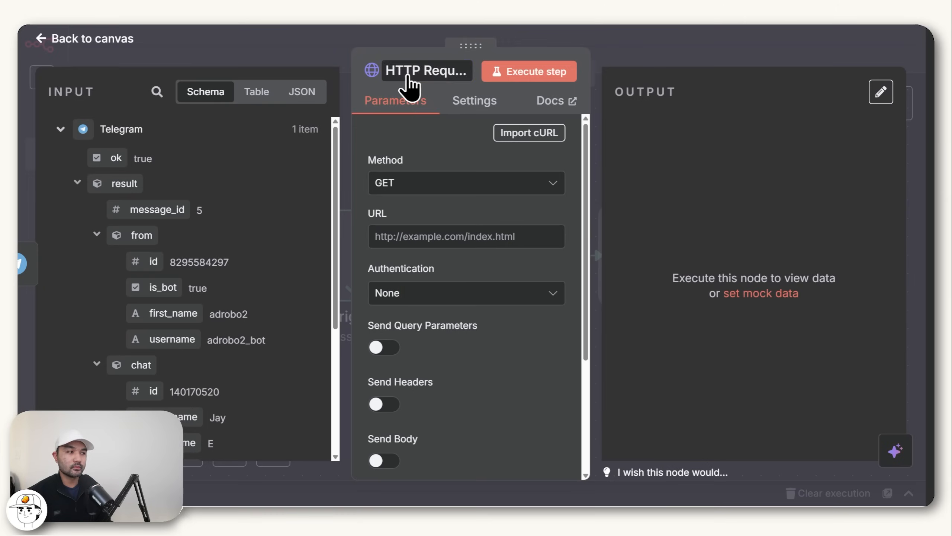
{"action": "type", "text": "Get Image Pat"}
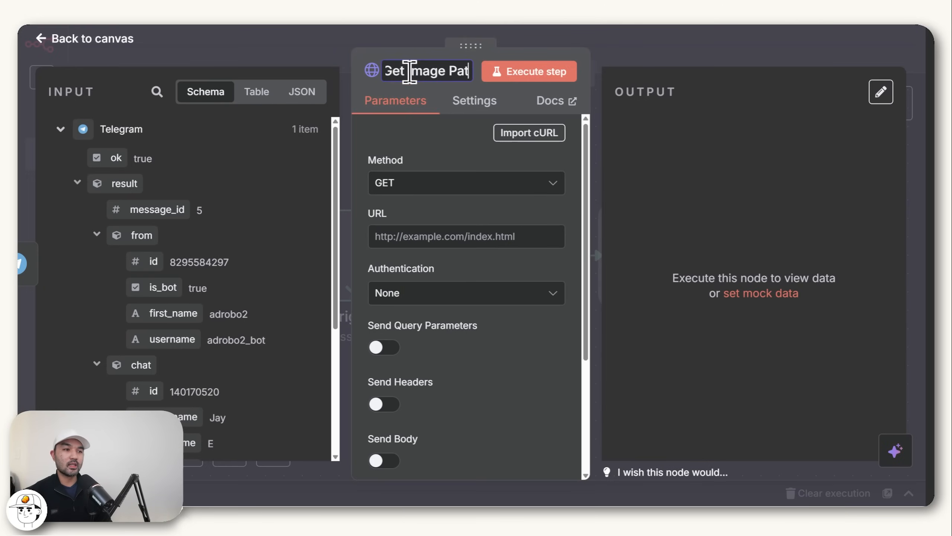
{"action": "type", "text": "h"}
{"action": "key", "text": "Return"}
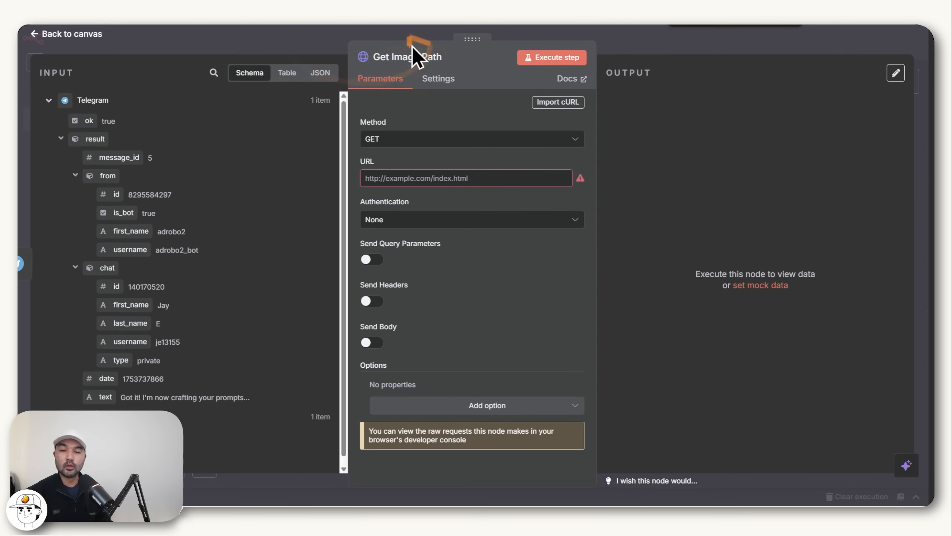
{"action": "mouse_move", "coordinate": [372, 41]}
{"action": "left_mouse_down"}
{"action": "mouse_move", "coordinate": [450, 53]}
{"action": "mouse_move", "coordinate": [419, 94]}
{"action": "mouse_move", "coordinate": [353, 92]}
{"action": "left_mouse_up"}
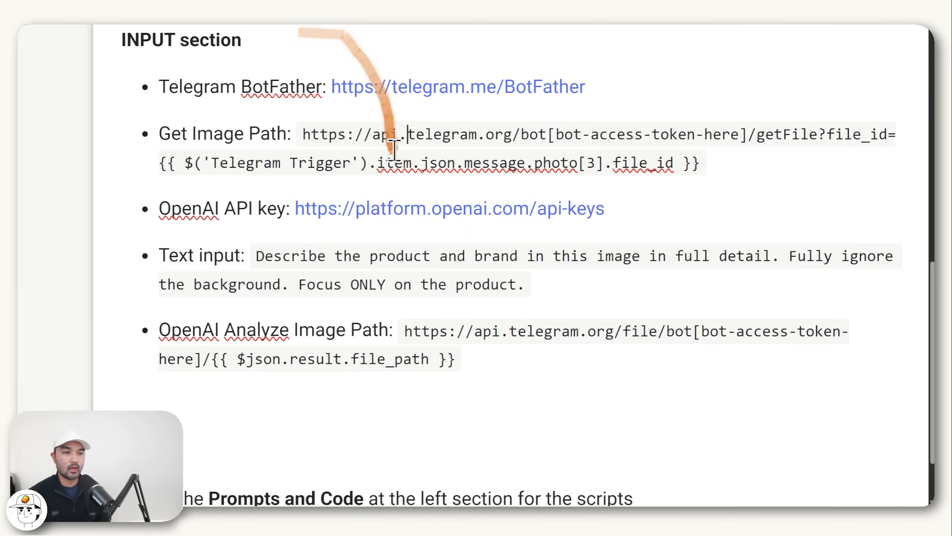
{"action": "left_click_drag", "start_coordinate": [303, 133], "coordinate": [708, 165]}
{"action": "key", "text": "ctrl+c"}
{"action": "left_click", "coordinate": [480, 241]}
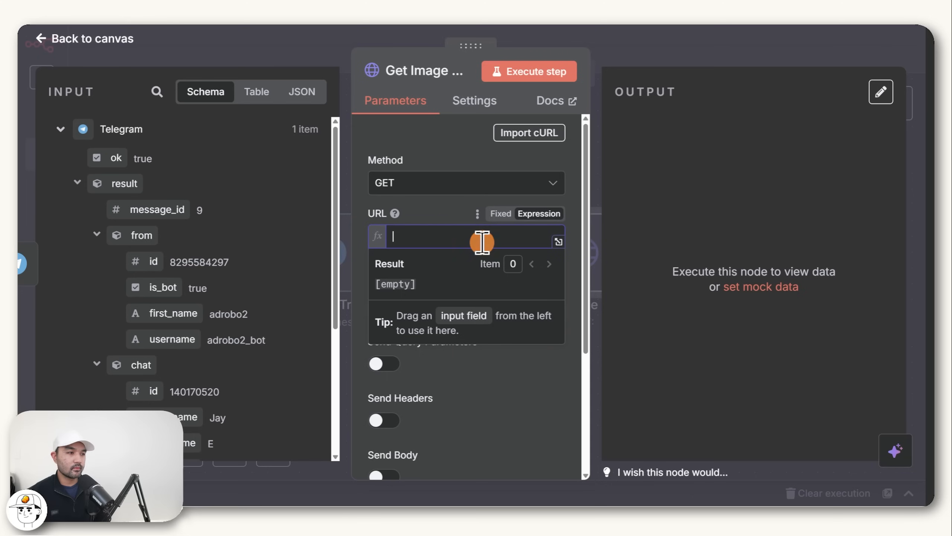
{"action": "key", "text": "ctrl+v"}
Replace the [bot-access-token-here] placeholder in the URL expression with the bot access token copied from the BotFather chat.
{"action": "left_click", "coordinate": [529, 251]}
{"action": "left_click_drag", "start_coordinate": [529, 251], "coordinate": [394, 250]}
{"action": "left_click_drag", "start_coordinate": [471, 254], "coordinate": [554, 320]}
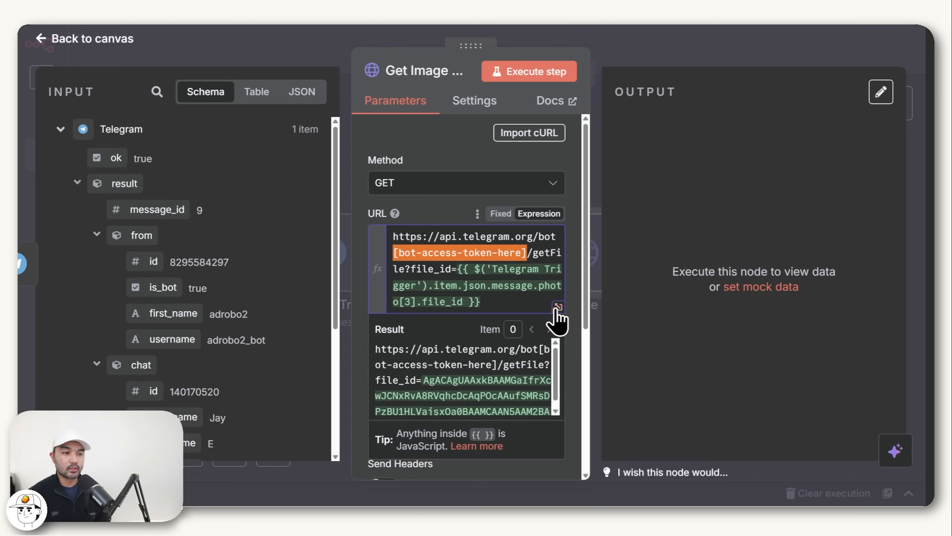
{"action": "left_click", "coordinate": [557, 307]}
{"action": "left_click_drag", "start_coordinate": [544, 133], "coordinate": [649, 131]}
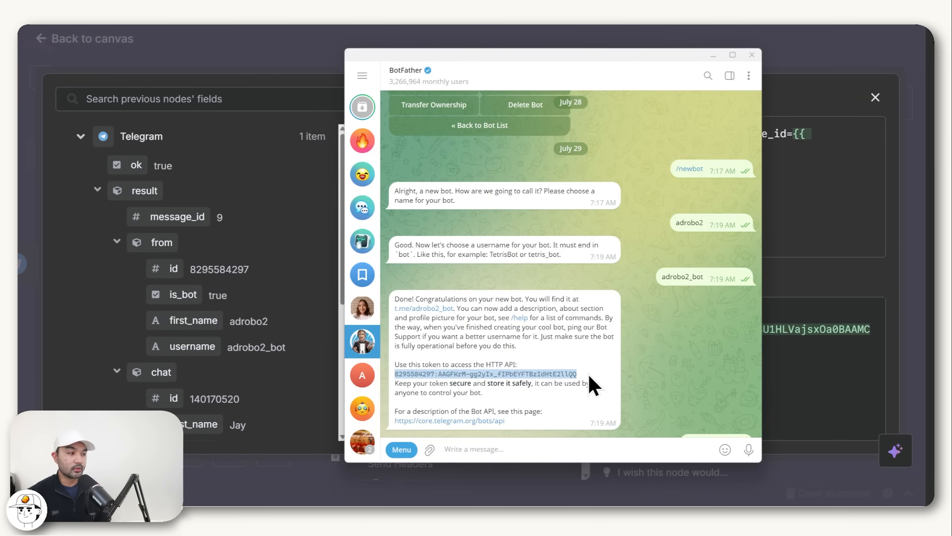
{"action": "left_click_drag", "start_coordinate": [589, 372], "coordinate": [393, 373]}
{"action": "key", "text": "ctrl+c"}
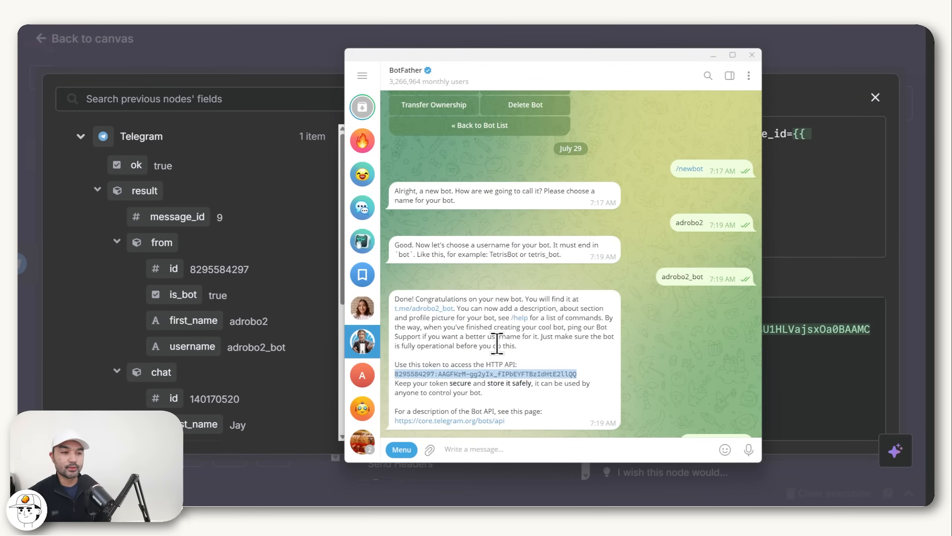
{"action": "left_click", "coordinate": [846, 222]}
{"action": "left_click_drag", "start_coordinate": [685, 133], "coordinate": [543, 132]}
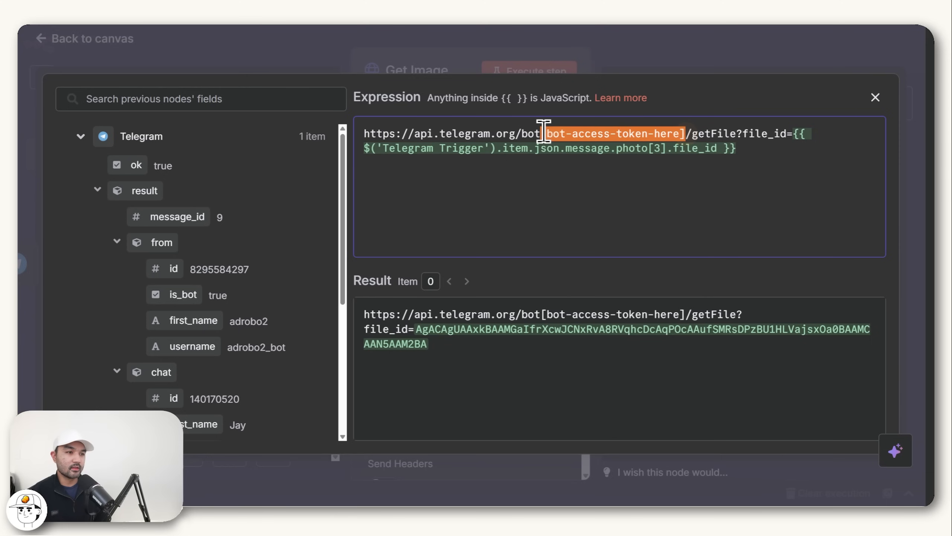
{"action": "key", "text": "ctrl+v"}
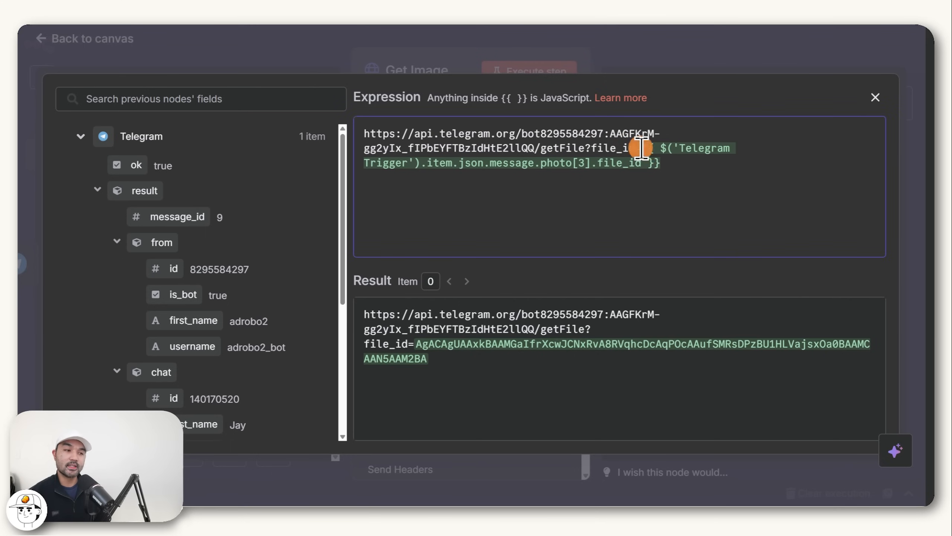
Review the file_id expression in the URL and execute the Get Image Path node to retrieve the photo's file_path.
{"action": "left_click_drag", "start_coordinate": [642, 148], "coordinate": [708, 174]}
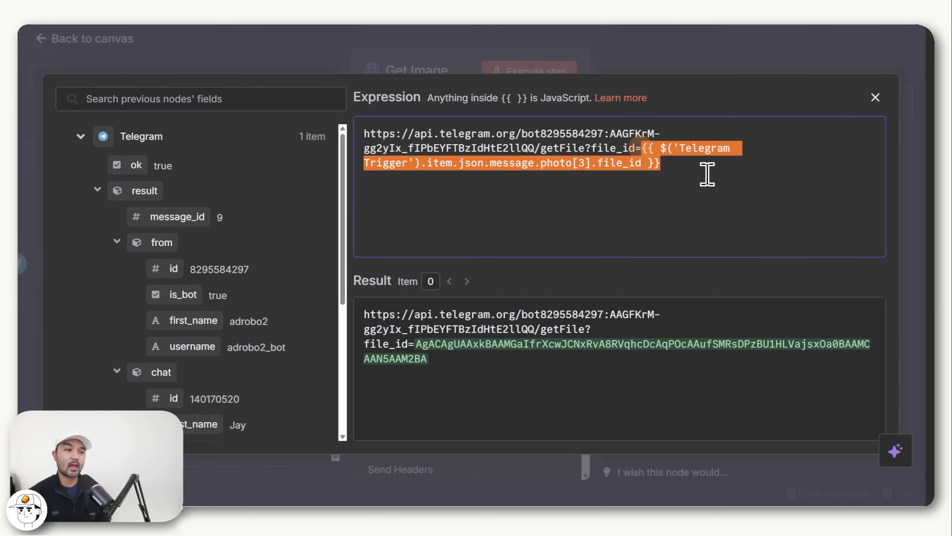
{"action": "left_click", "coordinate": [417, 345]}
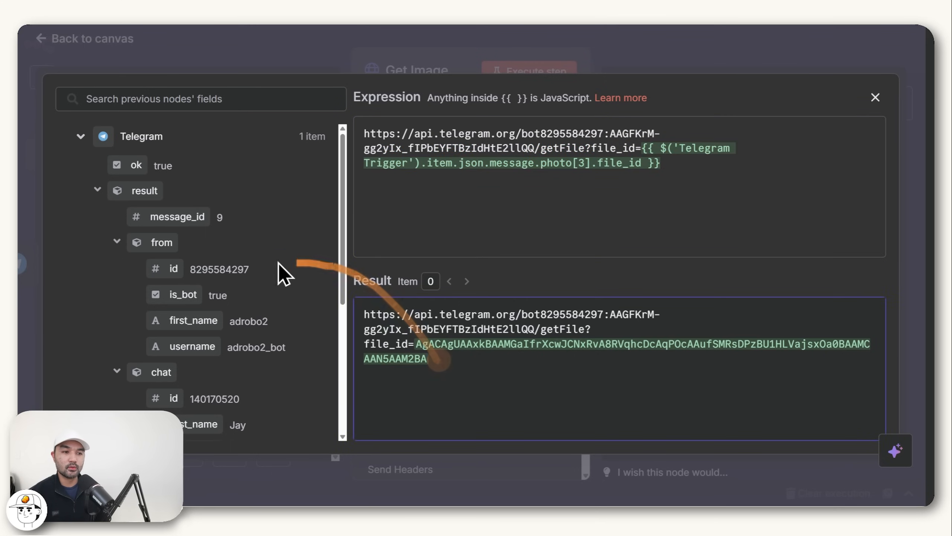
{"action": "scroll", "coordinate": [256, 310], "scroll_direction": "down", "scroll_amount": 6}
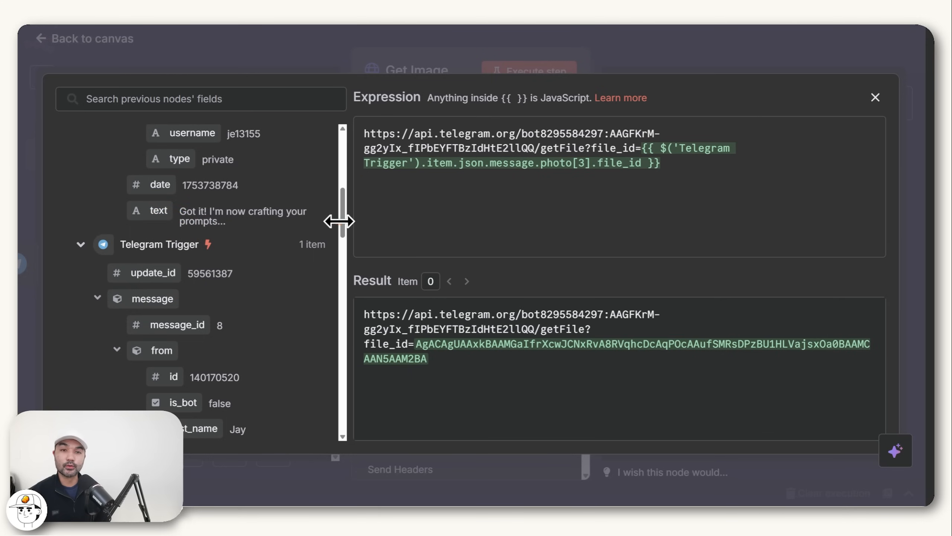
{"action": "left_click", "coordinate": [572, 41]}
{"action": "left_click", "coordinate": [513, 80]}
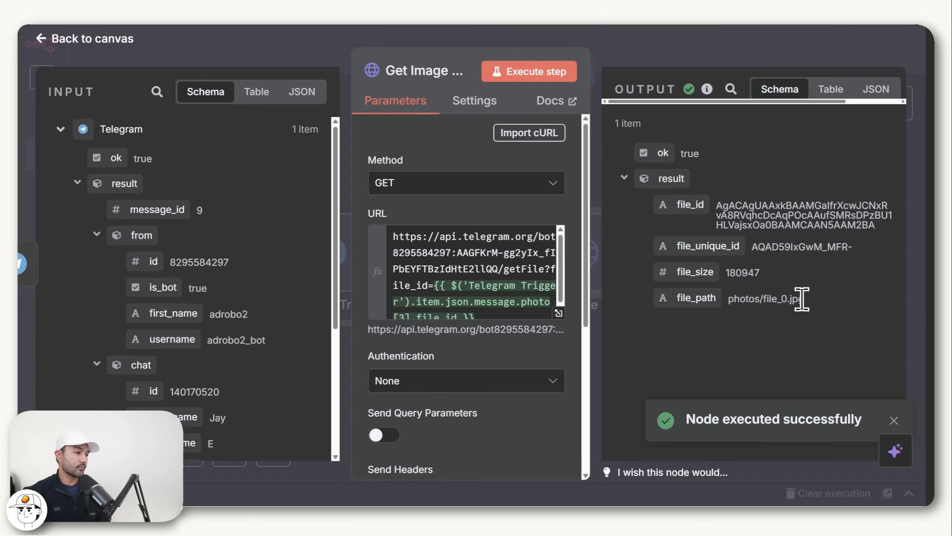
{"action": "mouse_move", "coordinate": [823, 293]}
{"action": "left_mouse_down"}
{"action": "mouse_move", "coordinate": [837, 346]}
{"action": "mouse_move", "coordinate": [768, 318]}
{"action": "mouse_move", "coordinate": [814, 297]}
{"action": "left_mouse_up"}
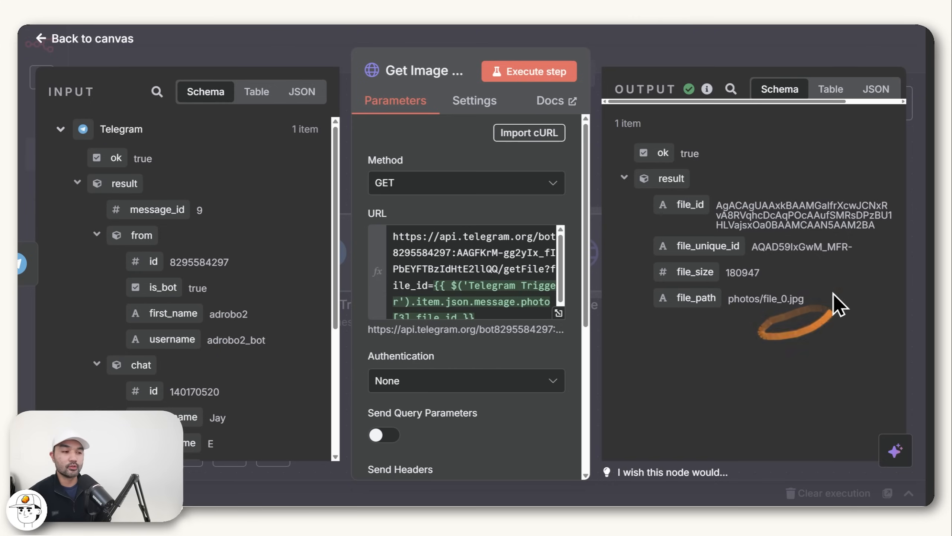
{"action": "left_click", "coordinate": [665, 51]}
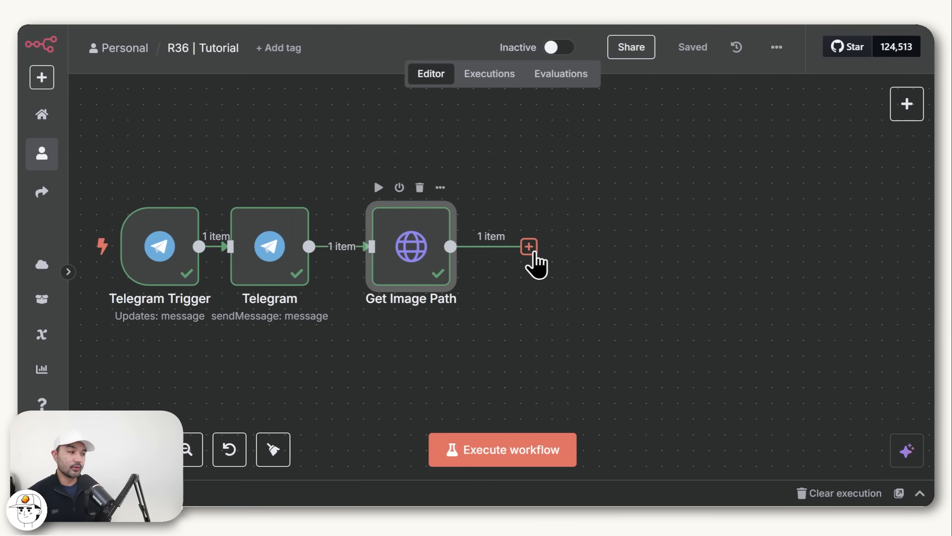
Add an OpenAI "Analyze image" node after Get Image Path and rename it "Analyze Image".
{"action": "left_click", "coordinate": [529, 247]}
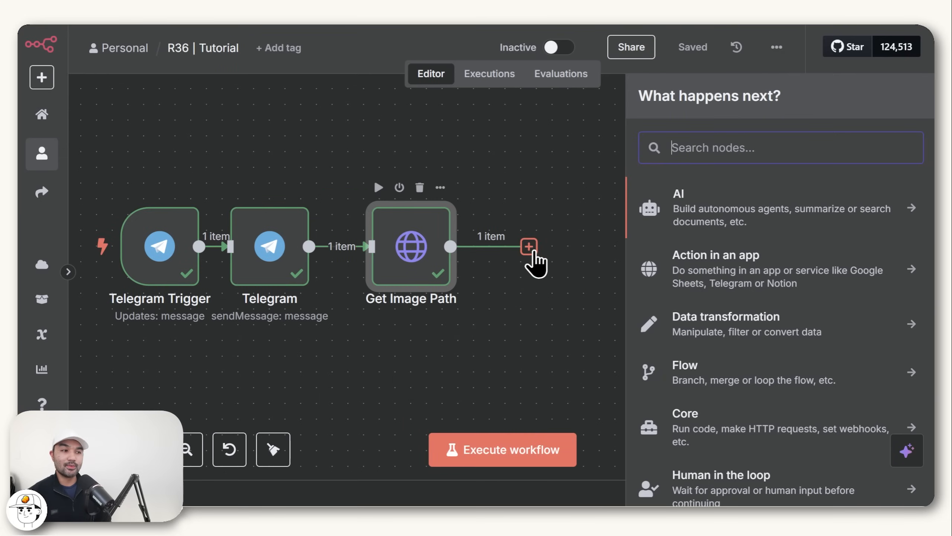
{"action": "type", "text": "openai"}
{"action": "left_click", "coordinate": [753, 194]}
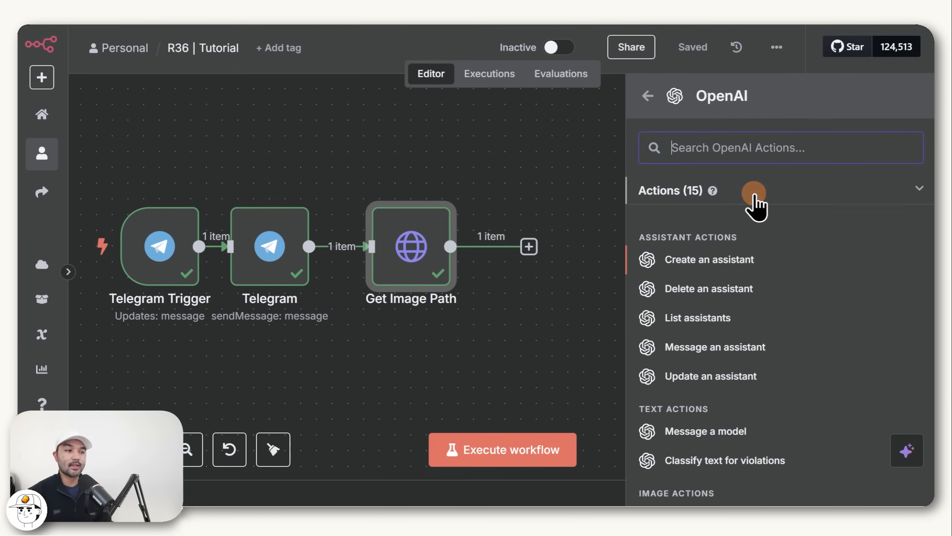
{"action": "scroll", "coordinate": [712, 362], "scroll_direction": "down", "scroll_amount": 4}
{"action": "left_click", "coordinate": [699, 353]}
{"action": "left_click", "coordinate": [404, 72]}
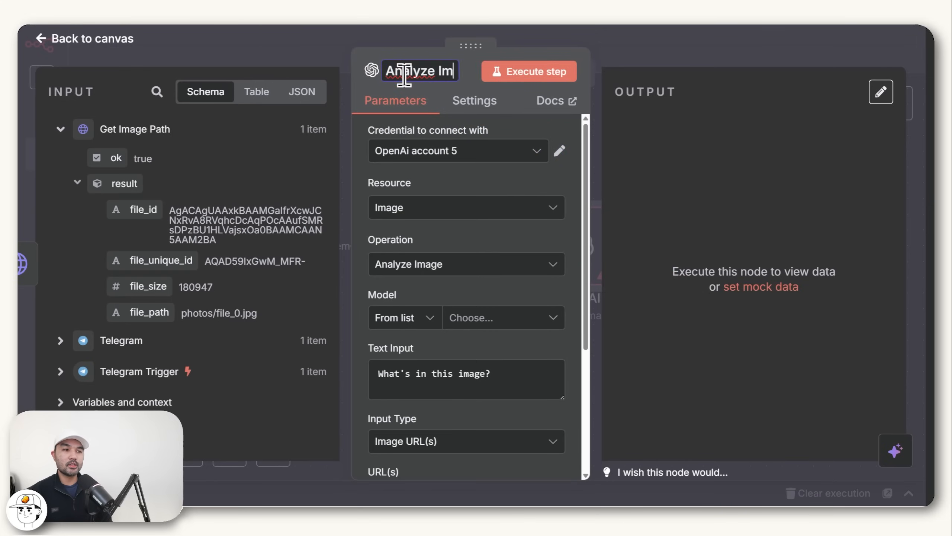
{"action": "left_click", "coordinate": [393, 55]}
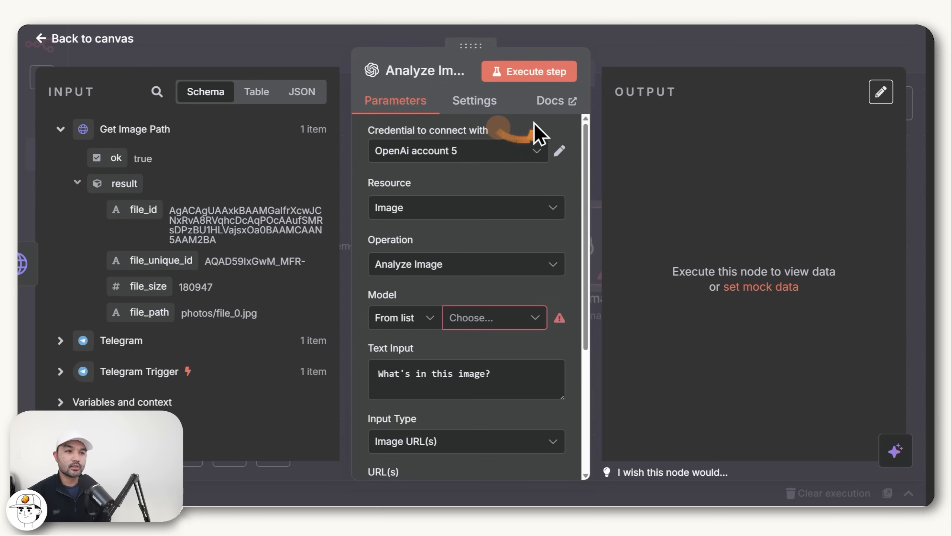
Try to add a new OpenAI credential for the Analyze Image node by filling in its API Key field.
{"action": "left_click", "coordinate": [437, 152]}
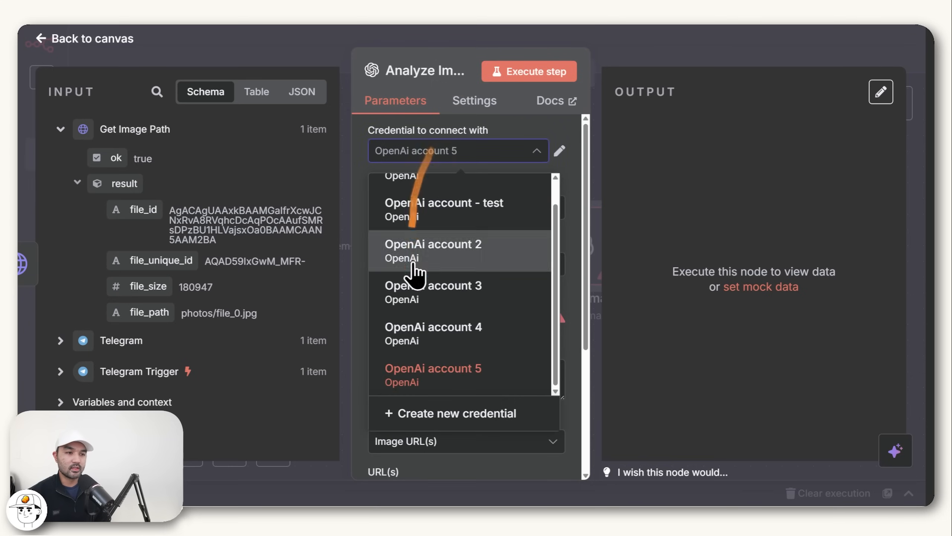
{"action": "left_click", "coordinate": [431, 414]}
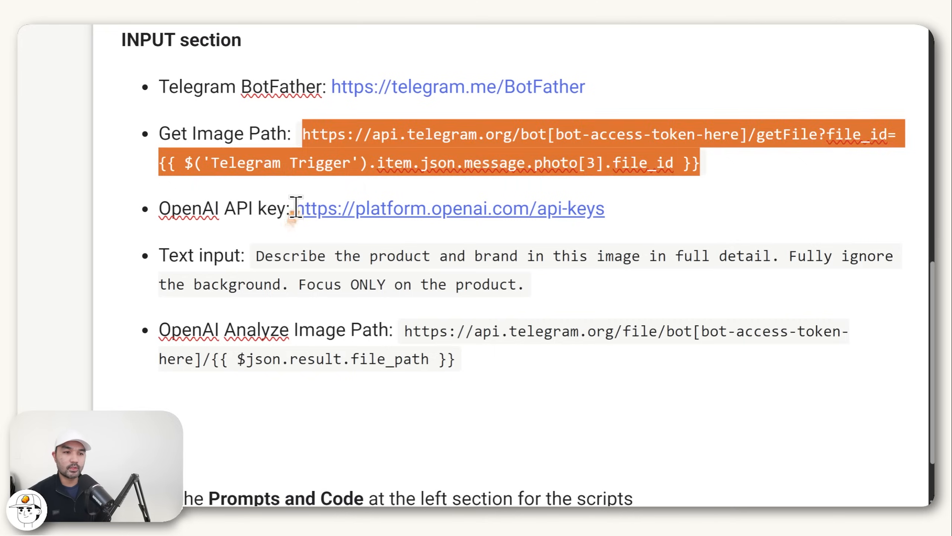
{"action": "left_click_drag", "start_coordinate": [293, 206], "coordinate": [644, 202]}
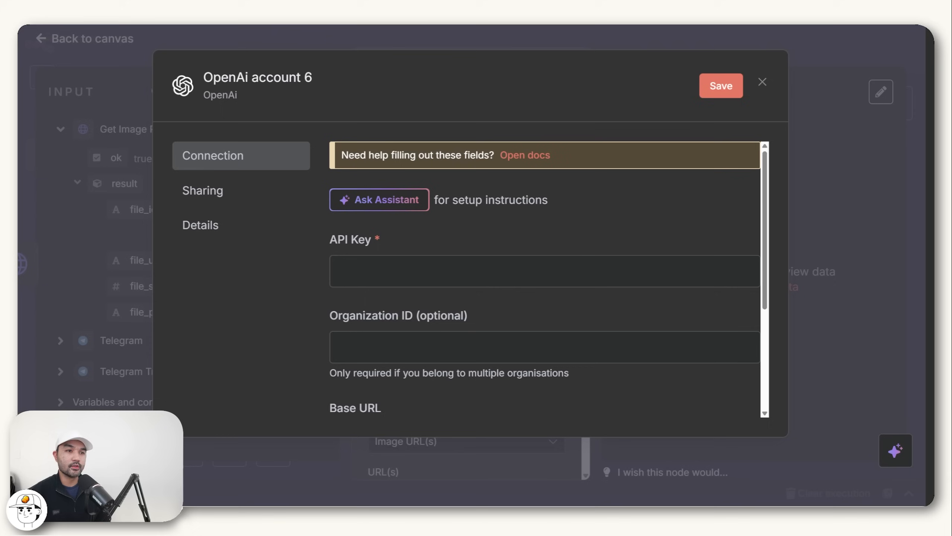
{"action": "left_click", "coordinate": [398, 263]}
{"action": "key", "text": "ctrl+v"}
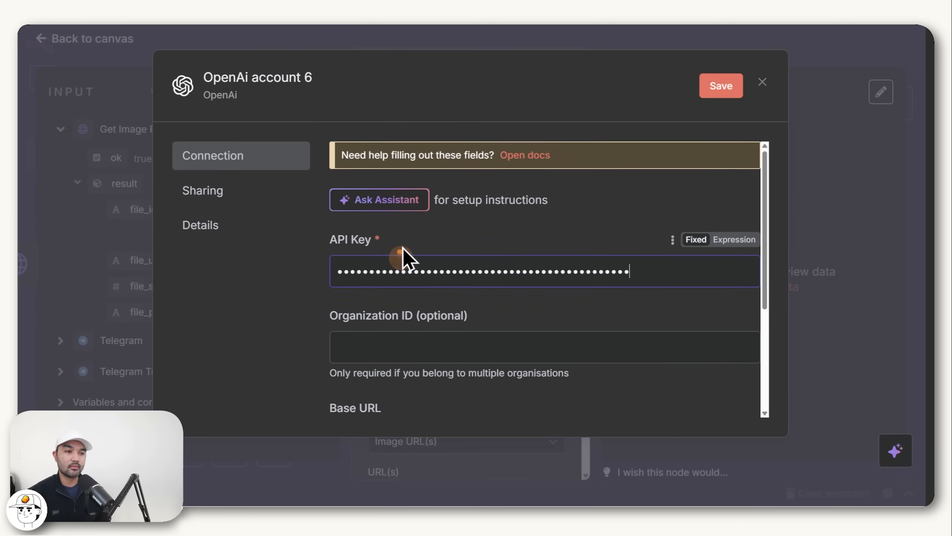
{"action": "left_click", "coordinate": [557, 244]}
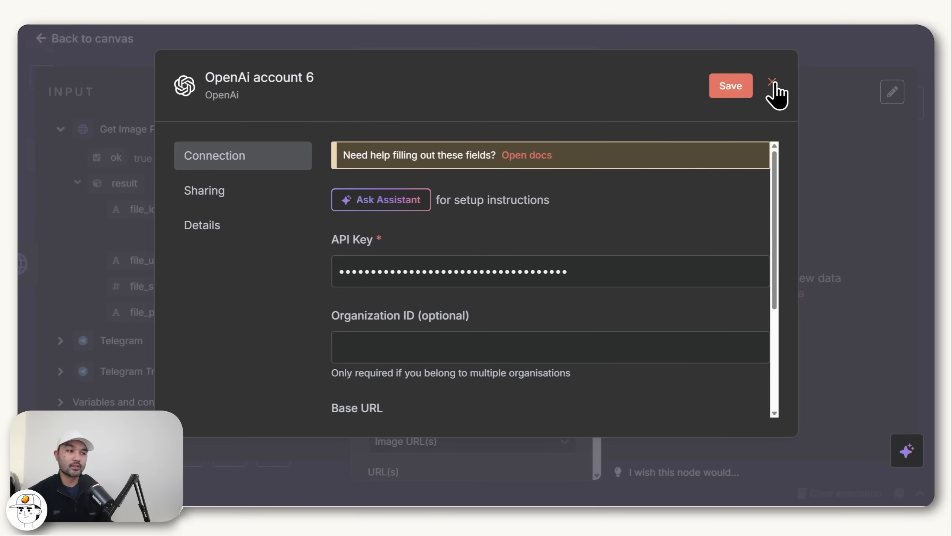
{"action": "left_click", "coordinate": [749, 91]}
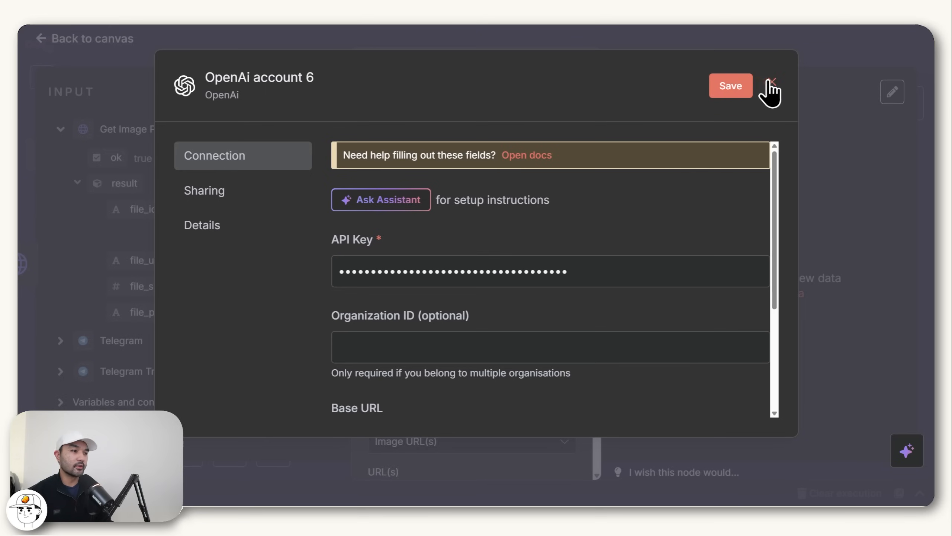
Set the Analyze Image node's model to CHATGPT-4O-LATEST.
{"action": "scroll", "coordinate": [457, 223], "scroll_direction": "down", "scroll_amount": 1}
{"action": "left_click", "coordinate": [474, 207]}
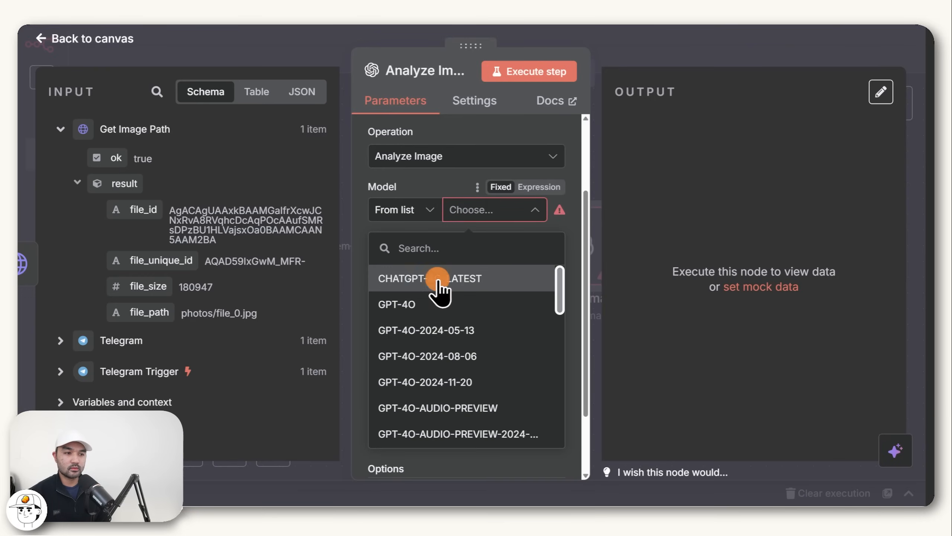
{"action": "left_click", "coordinate": [439, 283]}
{"action": "scroll", "coordinate": [460, 240], "scroll_direction": "down", "scroll_amount": 1}
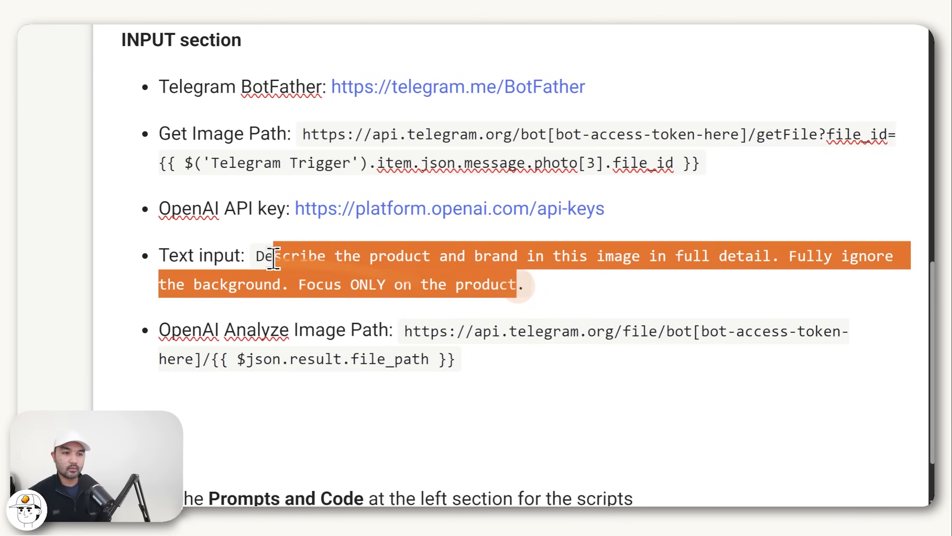
Replace the Text Input with the notes' prompt "Describe the product and brand in this image in full detail. Fully ignore the background. Focus ONLY on the product".
{"action": "left_click_drag", "start_coordinate": [282, 256], "coordinate": [257, 256]}
{"action": "key", "text": "ctrl+c"}
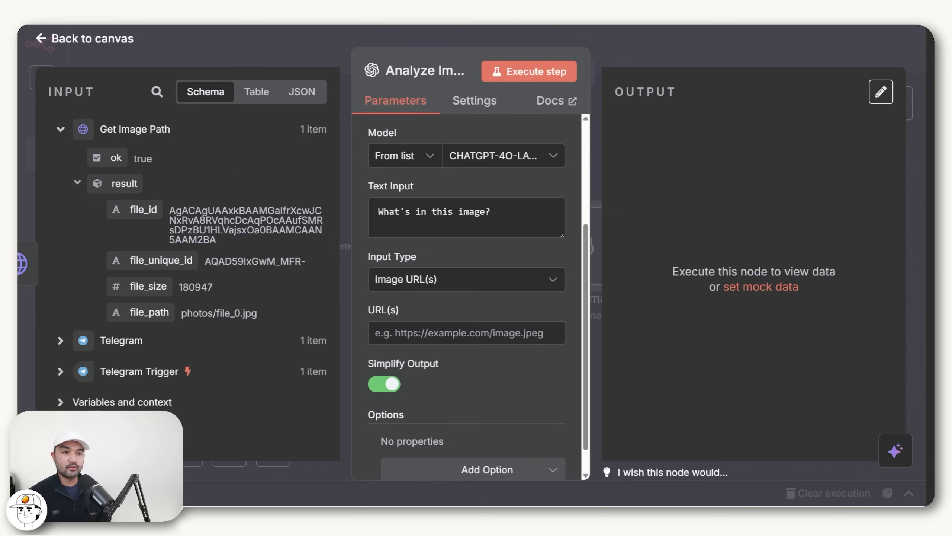
{"action": "left_click", "coordinate": [468, 222]}
{"action": "key", "text": "ctrl+a"}
{"action": "key", "text": "ctrl+v"}
{"action": "scroll", "coordinate": [442, 214], "scroll_direction": "up", "scroll_amount": 1}
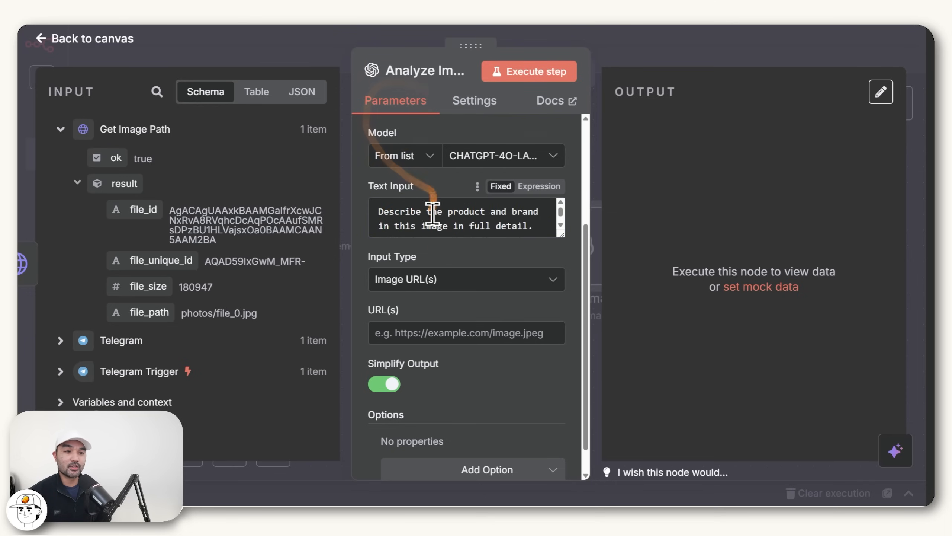
{"action": "scroll", "coordinate": [444, 225], "scroll_direction": "down", "scroll_amount": 1}
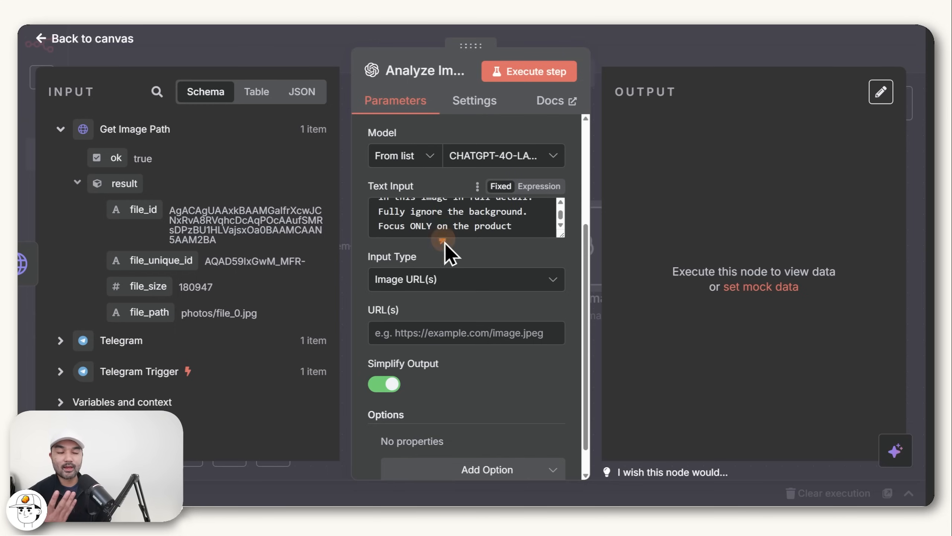
{"action": "scroll", "coordinate": [454, 247], "scroll_direction": "down", "scroll_amount": 1}
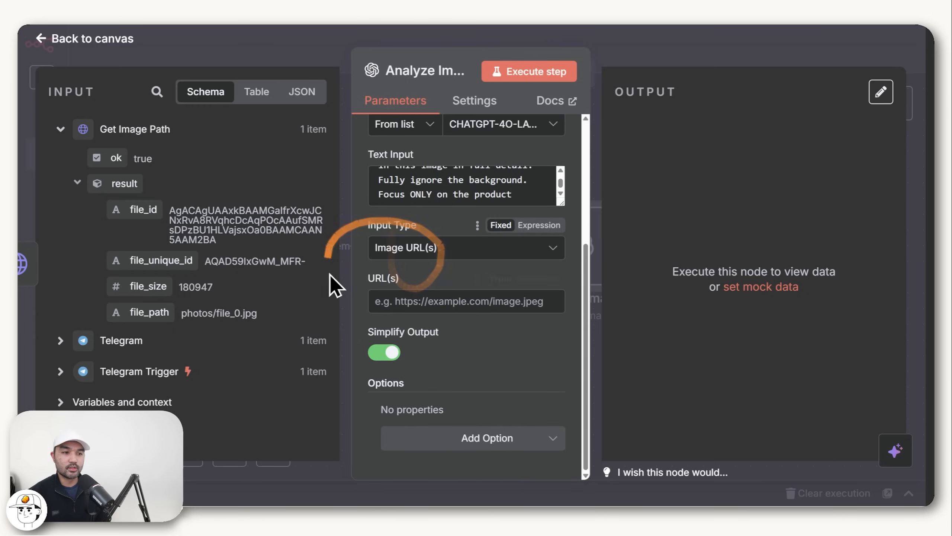
{"action": "left_click", "coordinate": [409, 301]}
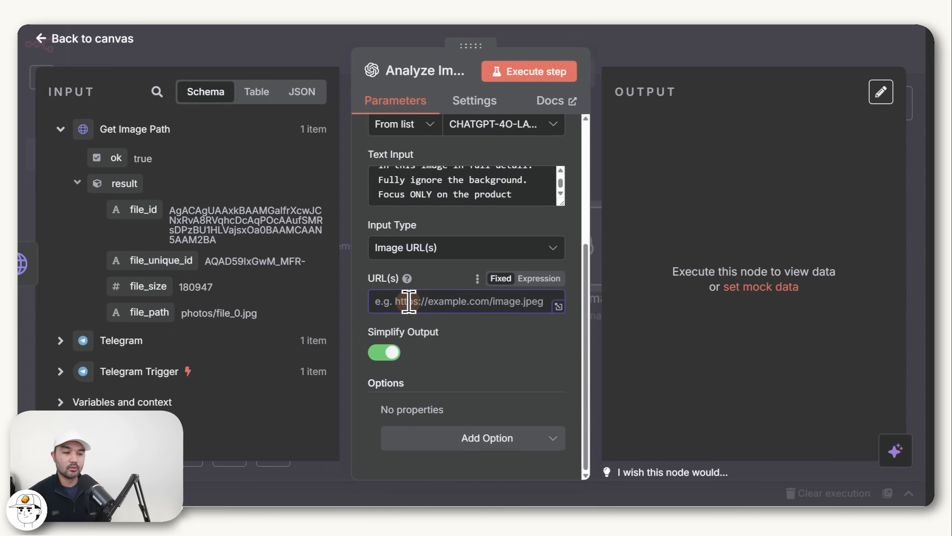
{"action": "left_click", "coordinate": [280, 28]}
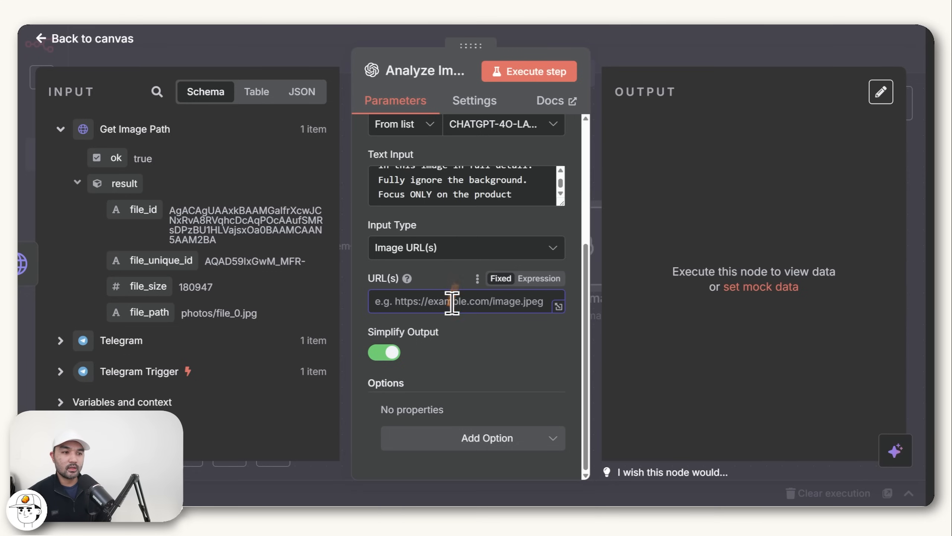
{"action": "key", "text": "ctrl+v"}
{"action": "left_click", "coordinate": [565, 336]}
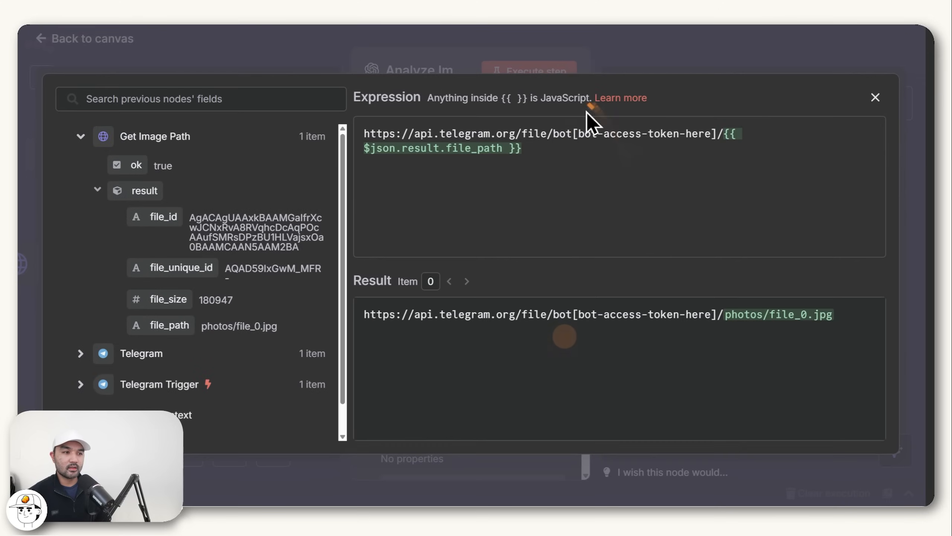
Replace the [bot-access-token-here] placeholder in the image URL with the bot access token and check the resolved URL.
{"action": "left_click_drag", "start_coordinate": [574, 132], "coordinate": [717, 134]}
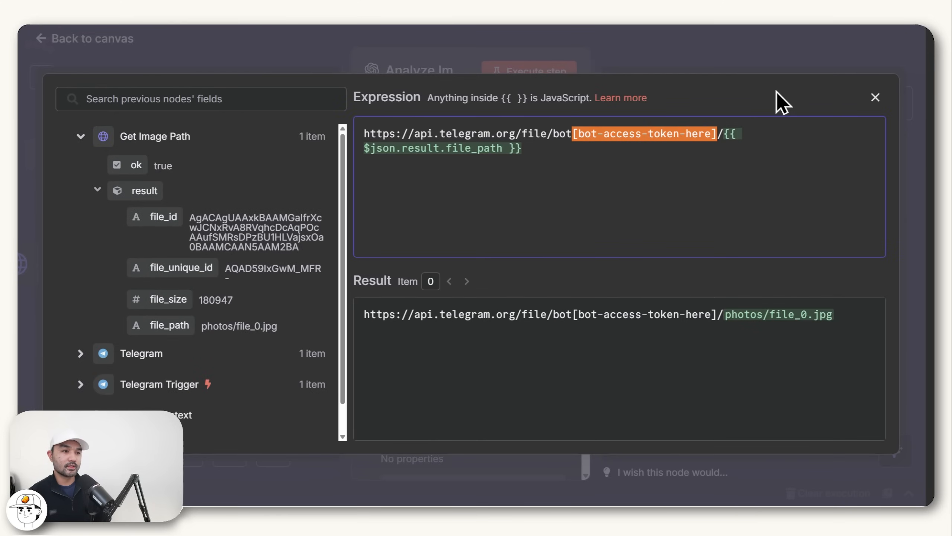
{"action": "key", "text": "ctrl+v"}
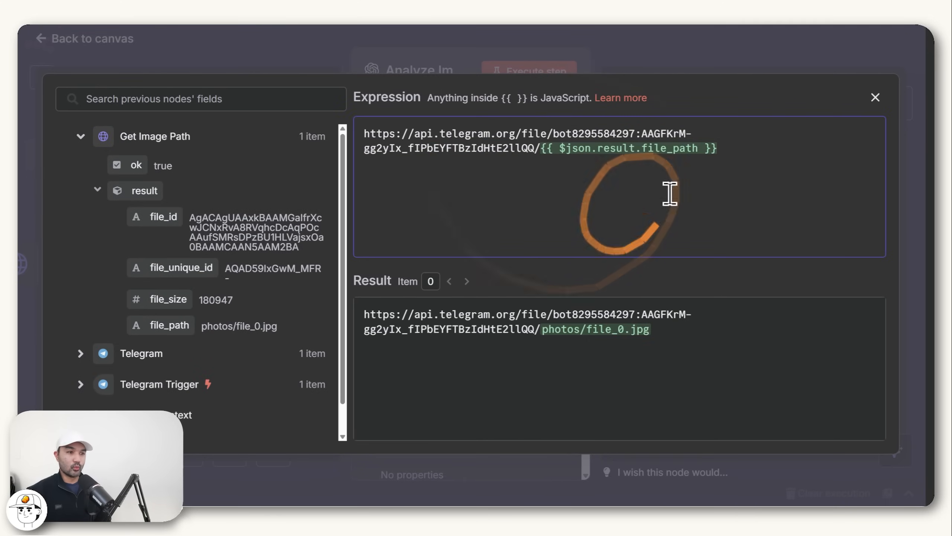
{"action": "left_click", "coordinate": [472, 367]}
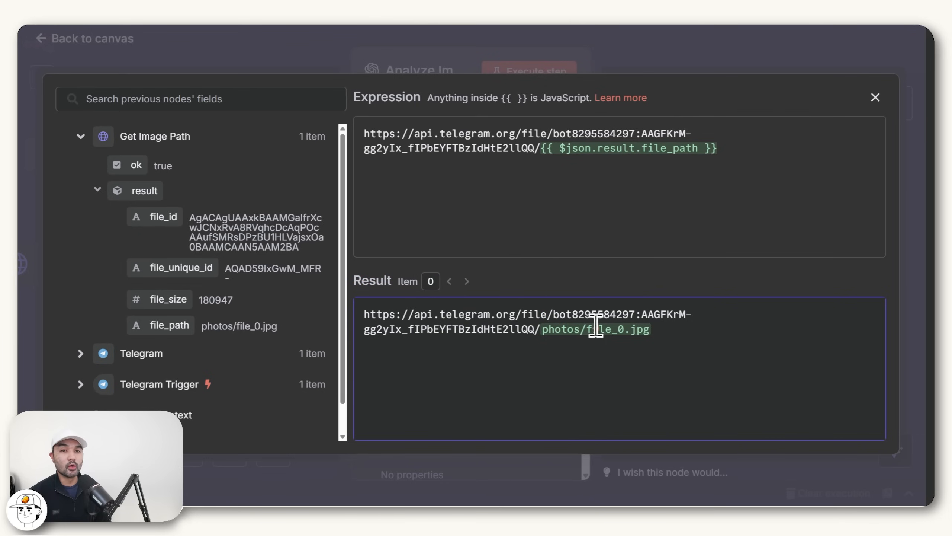
{"action": "left_click_drag", "start_coordinate": [686, 343], "coordinate": [383, 329]}
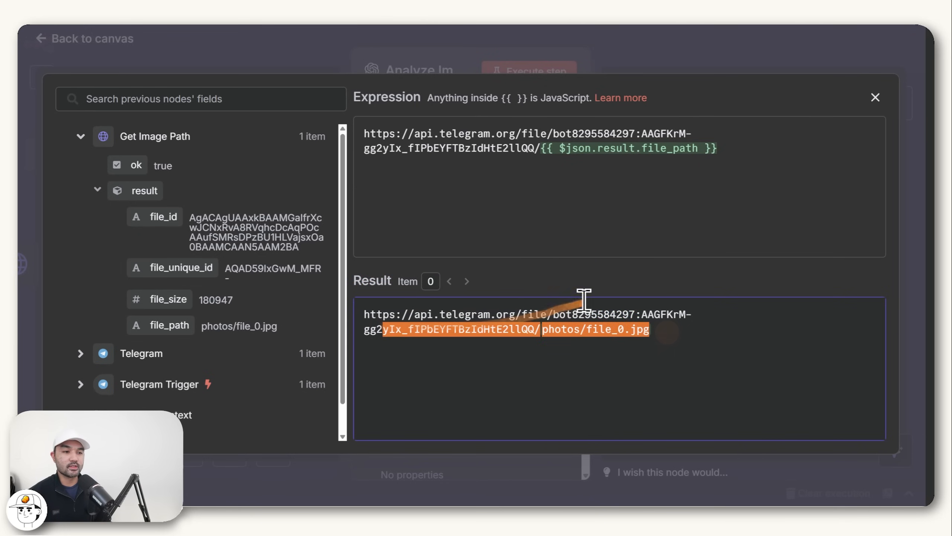
{"action": "left_click", "coordinate": [735, 58]}
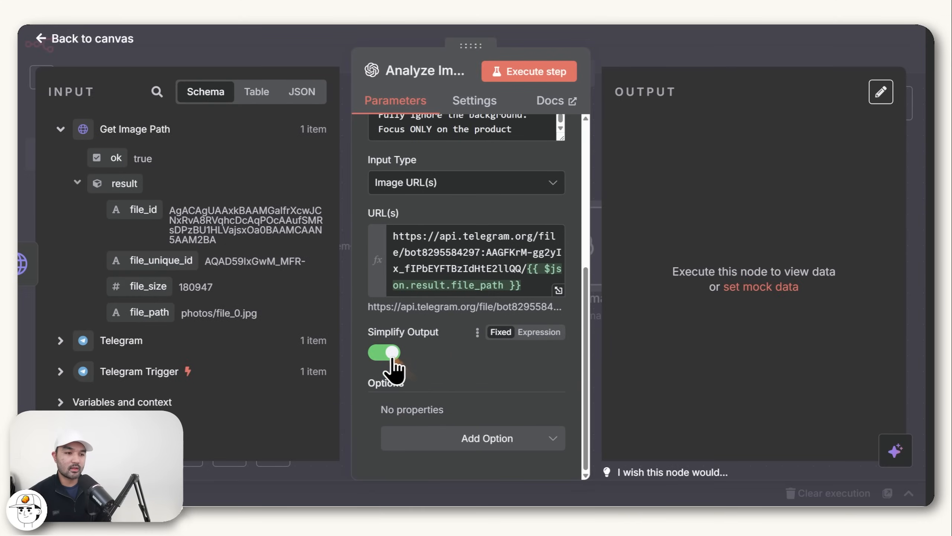
Turn off Simplify Output and execute the Analyze Image node.
{"action": "left_click", "coordinate": [390, 355]}
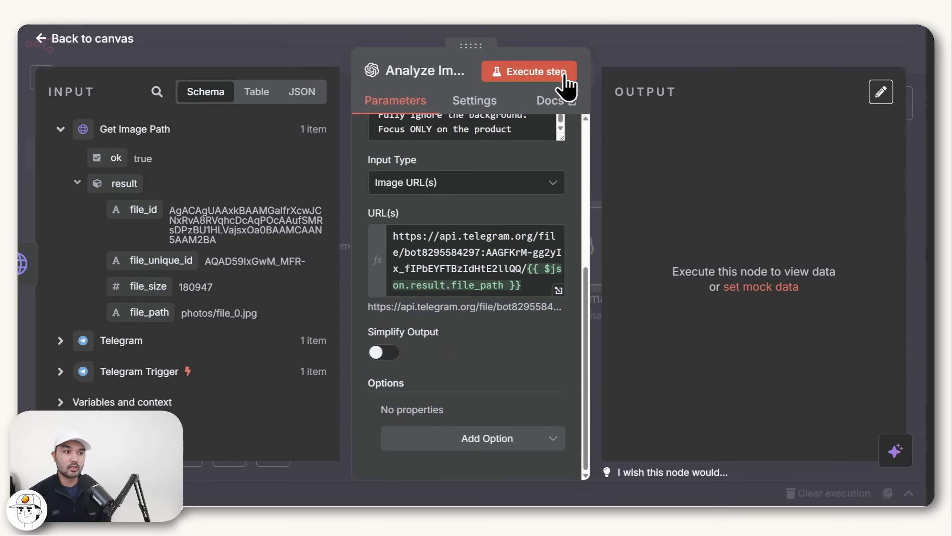
{"action": "left_click", "coordinate": [564, 73]}
{"action": "scroll", "coordinate": [544, 386], "scroll_direction": "up", "scroll_amount": 5}
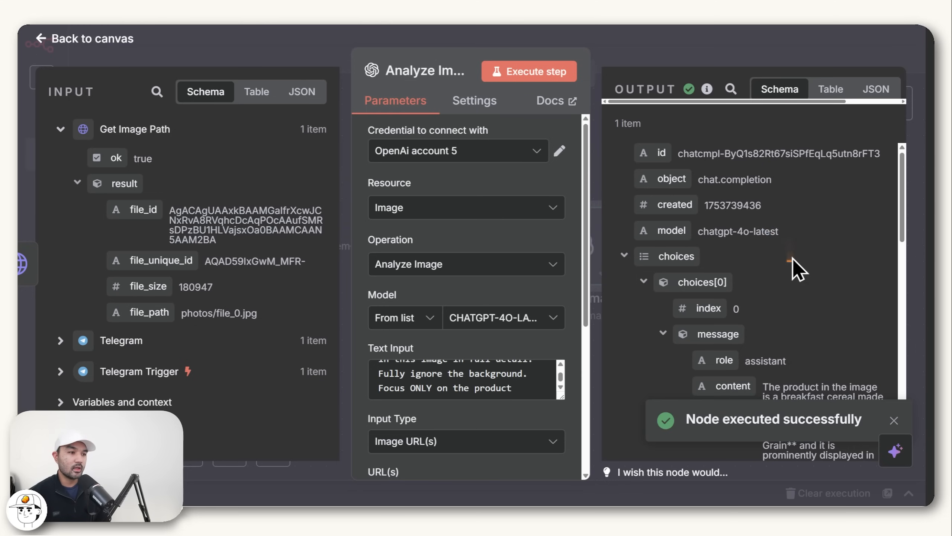
Examine the product description in the Analyze Image output's content field in both schema and table form, and return to the canvas.
{"action": "scroll", "coordinate": [796, 270], "scroll_direction": "down", "scroll_amount": 4}
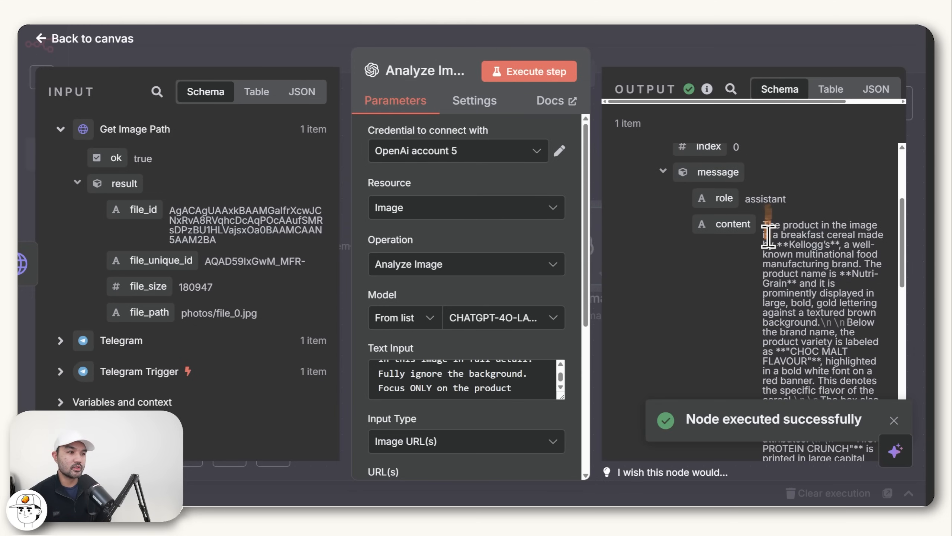
{"action": "left_click_drag", "start_coordinate": [767, 236], "coordinate": [867, 187]}
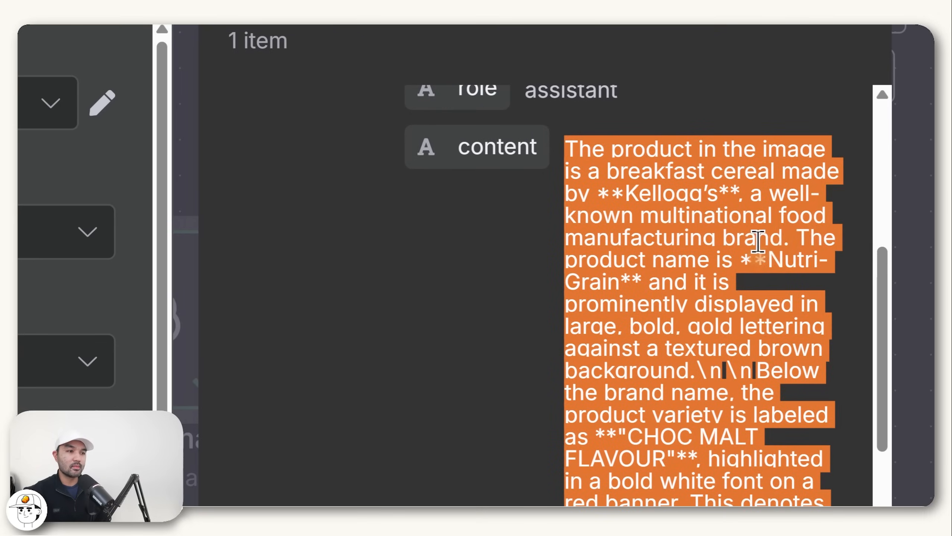
{"action": "left_click", "coordinate": [847, 213]}
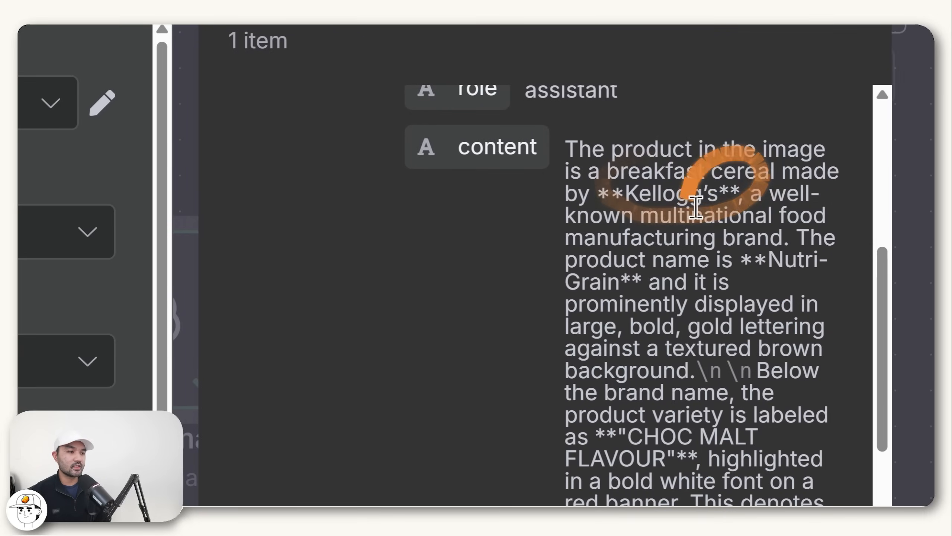
{"action": "scroll", "coordinate": [701, 285], "scroll_direction": "down", "scroll_amount": 3}
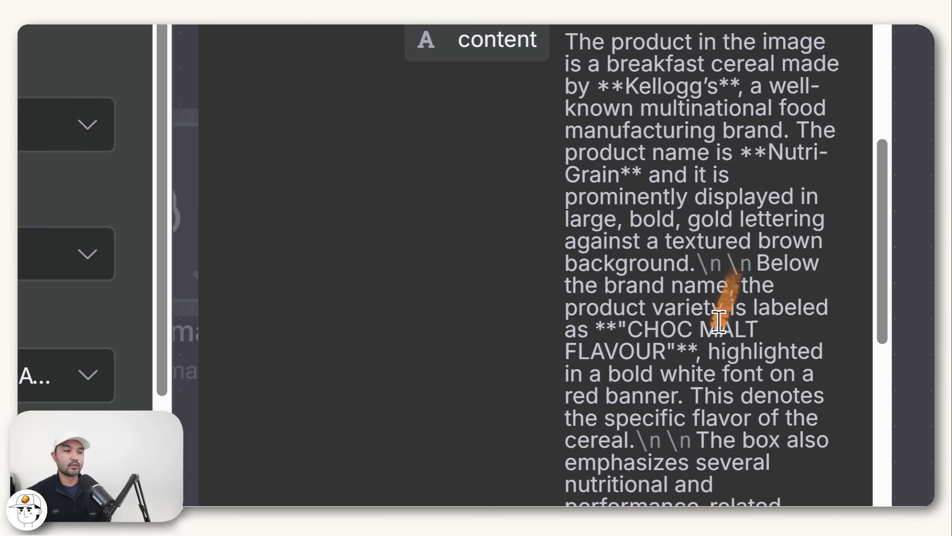
{"action": "scroll", "coordinate": [719, 319], "scroll_direction": "down", "scroll_amount": 2}
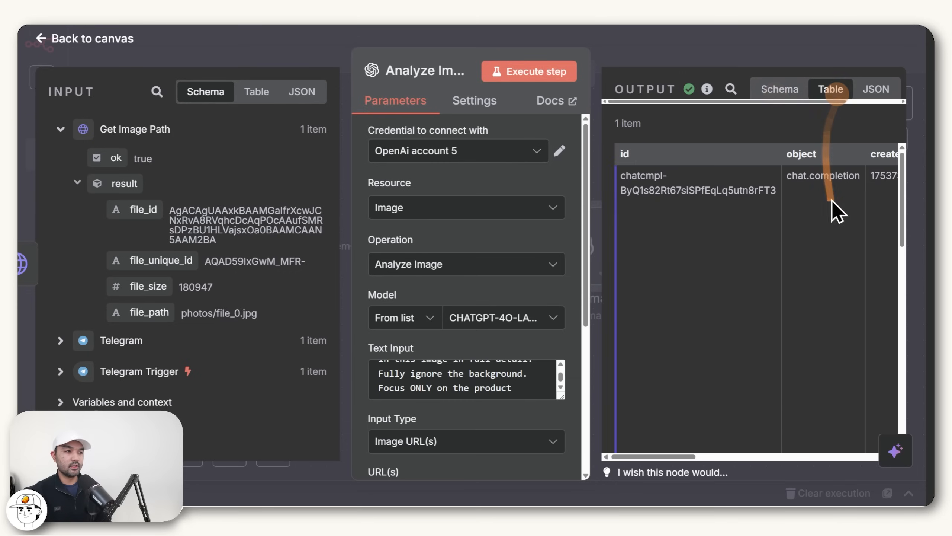
{"action": "scroll", "coordinate": [837, 213], "scroll_direction": "right", "scroll_amount": 2}
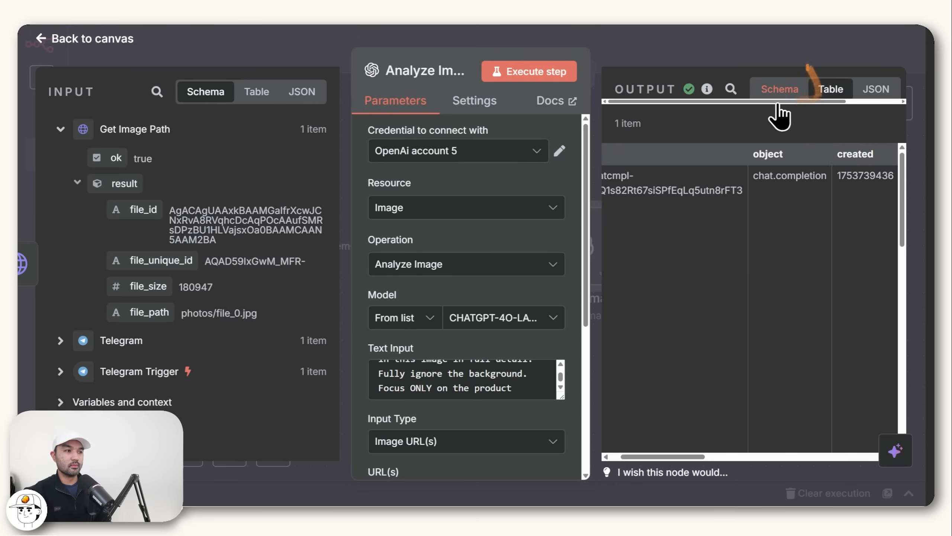
{"action": "scroll", "coordinate": [818, 218], "scroll_direction": "right", "scroll_amount": 7}
{"action": "scroll", "coordinate": [812, 300], "scroll_direction": "down", "scroll_amount": 2}
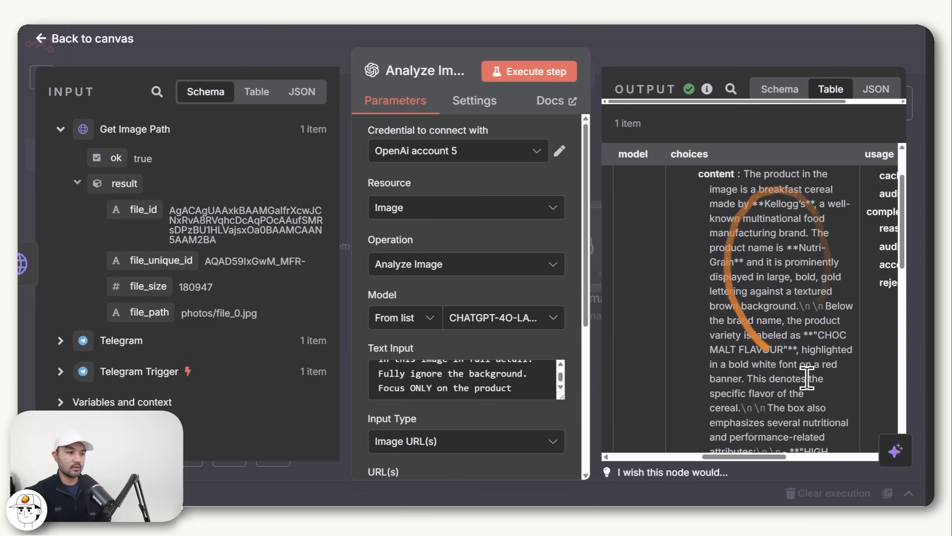
{"action": "key", "text": "Escape"}
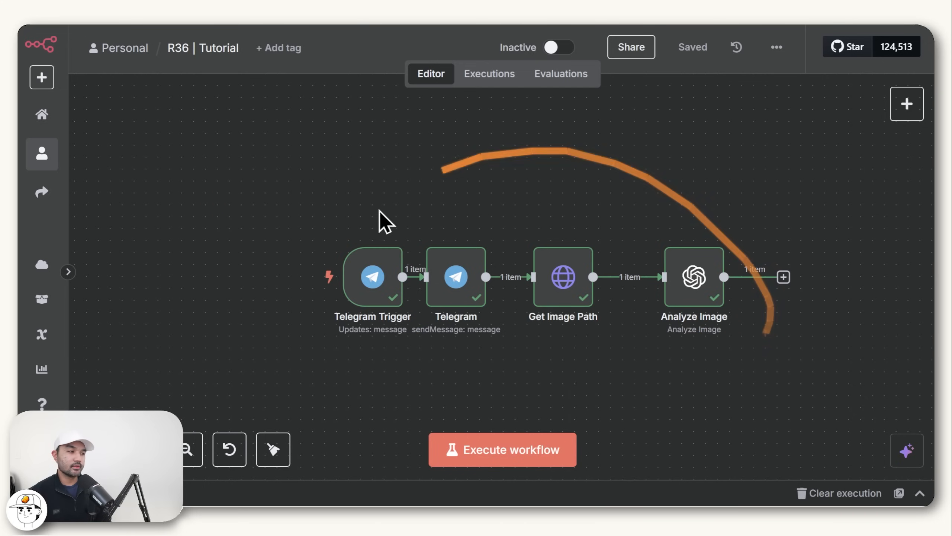
Add a sticky note with the heading "# INPUT" for the four workflow nodes and recolour it grey.
{"action": "right_click", "coordinate": [602, 332]}
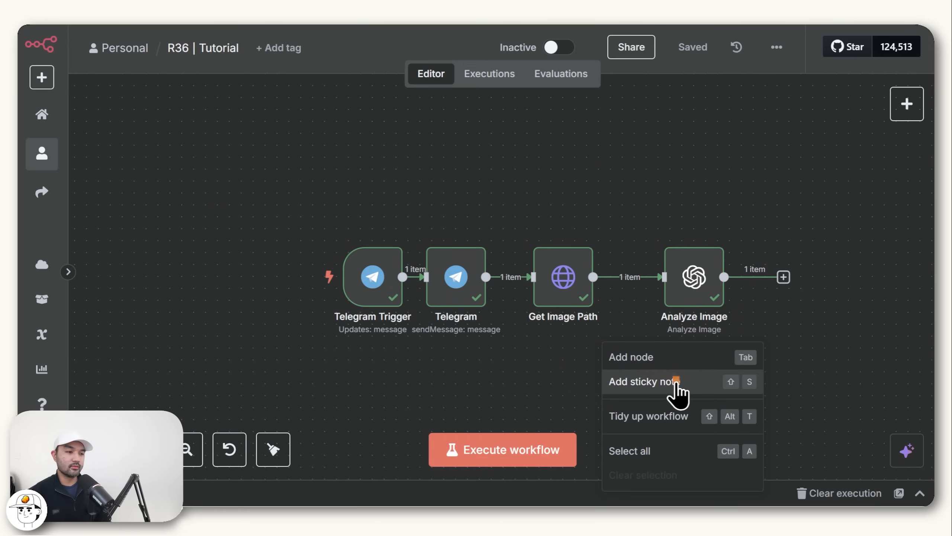
{"action": "left_click", "coordinate": [674, 382]}
{"action": "type", "text": "# INPUT"}
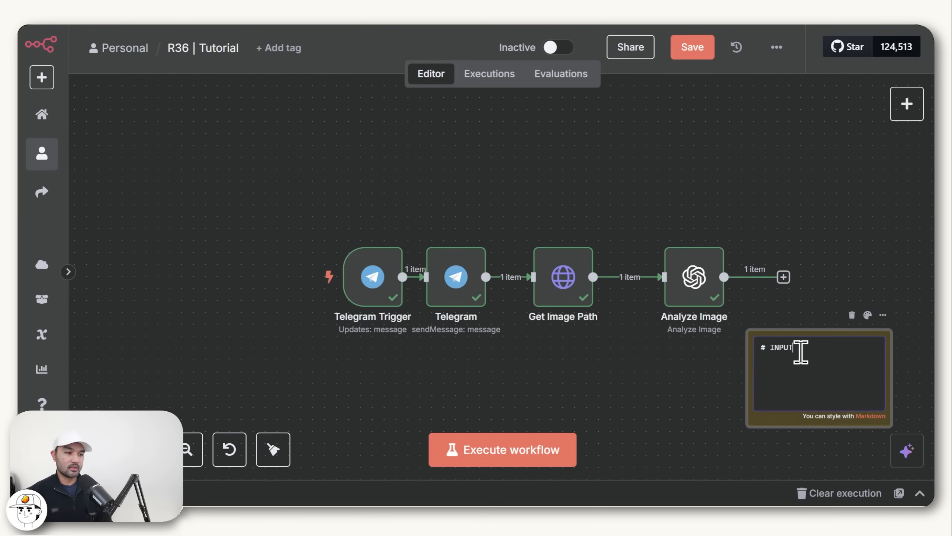
{"action": "left_click", "coordinate": [868, 315]}
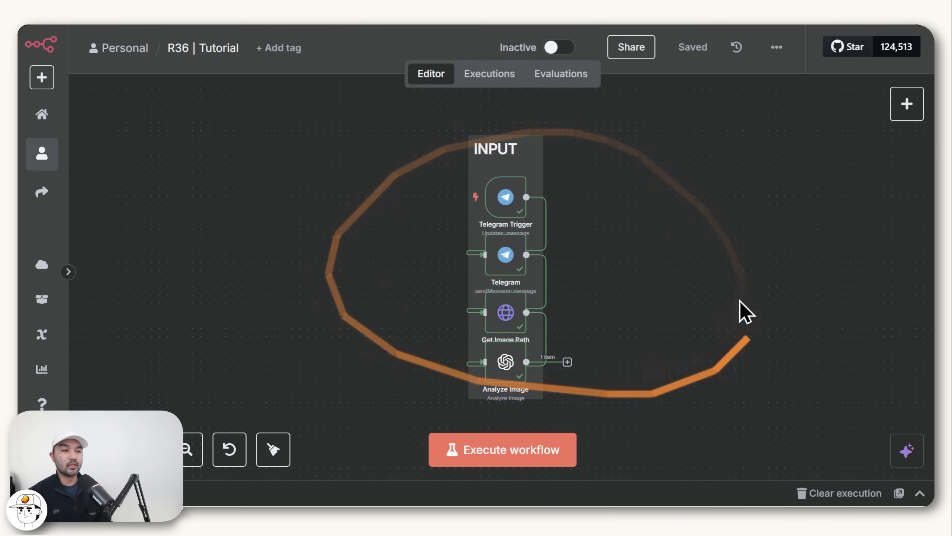
Examine the nodes between the INPUT and OUTPUT sections of the "R36 | The Ultimate Ad Creator" workflow.
{"action": "left_click_drag", "start_coordinate": [657, 227], "coordinate": [549, 223]}
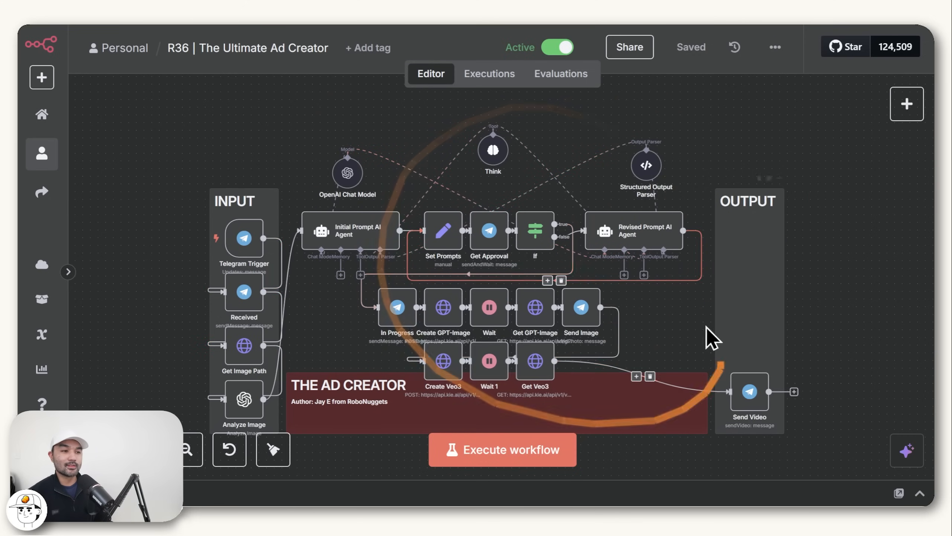
{"action": "scroll", "coordinate": [671, 325], "scroll_direction": "up", "scroll_amount": 1}
{"action": "left_click_drag", "start_coordinate": [663, 330], "coordinate": [783, 349]}
{"action": "scroll", "coordinate": [727, 347], "scroll_direction": "up", "scroll_amount": 1}
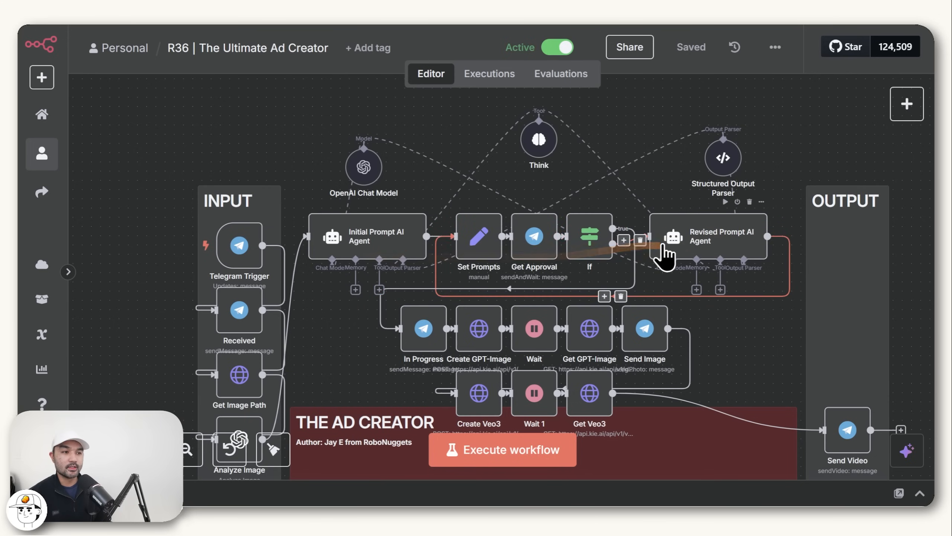
Examine the image and video generation nodes below the prompt agents in the "R36 | The Ultimate Ad Creator" workflow.
{"action": "scroll", "coordinate": [731, 248], "scroll_direction": "down", "scroll_amount": 2}
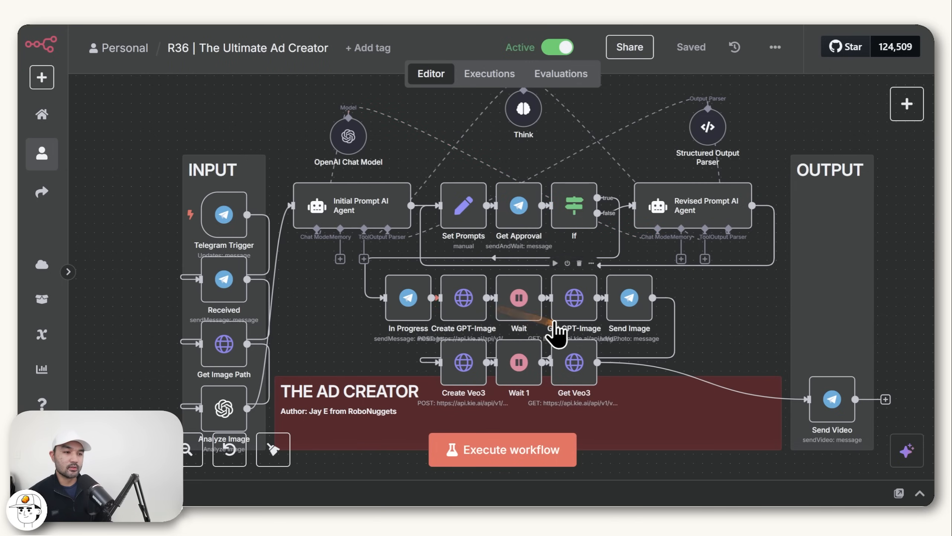
{"action": "scroll", "coordinate": [549, 334], "scroll_direction": "up", "scroll_amount": 2}
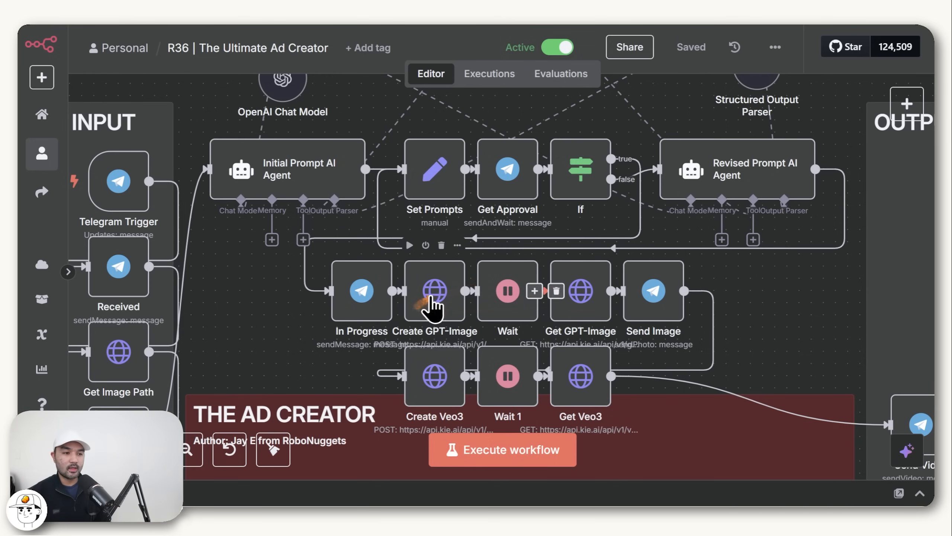
{"action": "left_click_drag", "start_coordinate": [759, 334], "coordinate": [770, 283]}
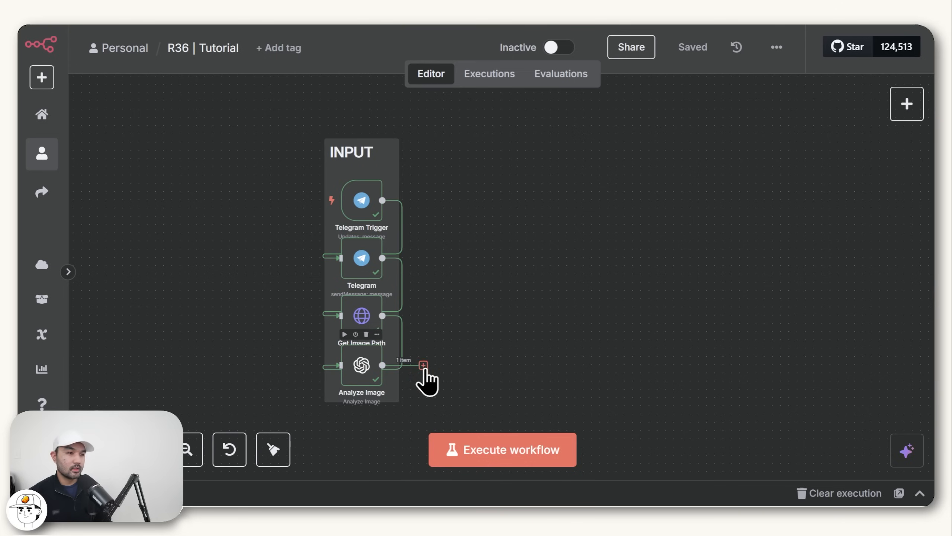
In the "R36 | Tutorial" workflow, connect an AI Agent node after Analyze Image and name it "Initial Prompt AI Agent".
{"action": "left_click_drag", "start_coordinate": [425, 370], "coordinate": [521, 170]}
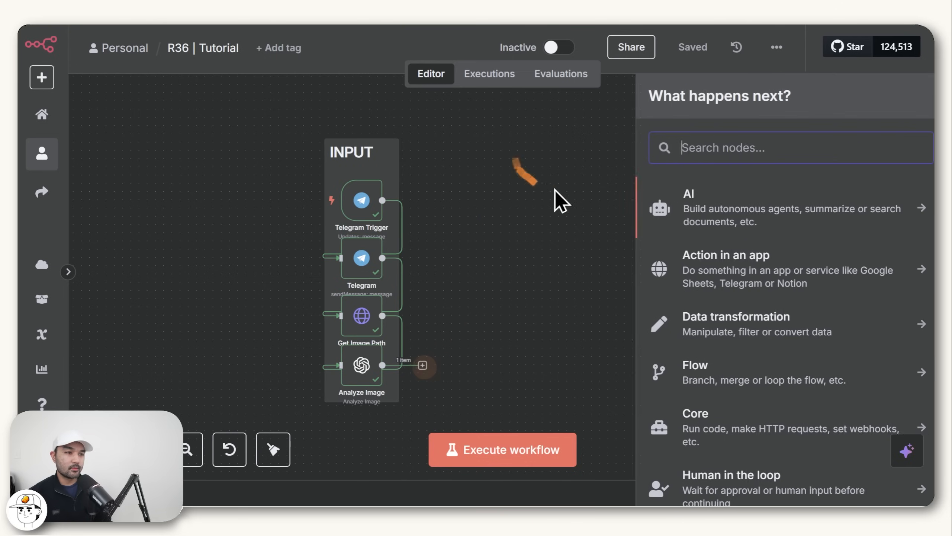
{"action": "type", "text": "ai age"}
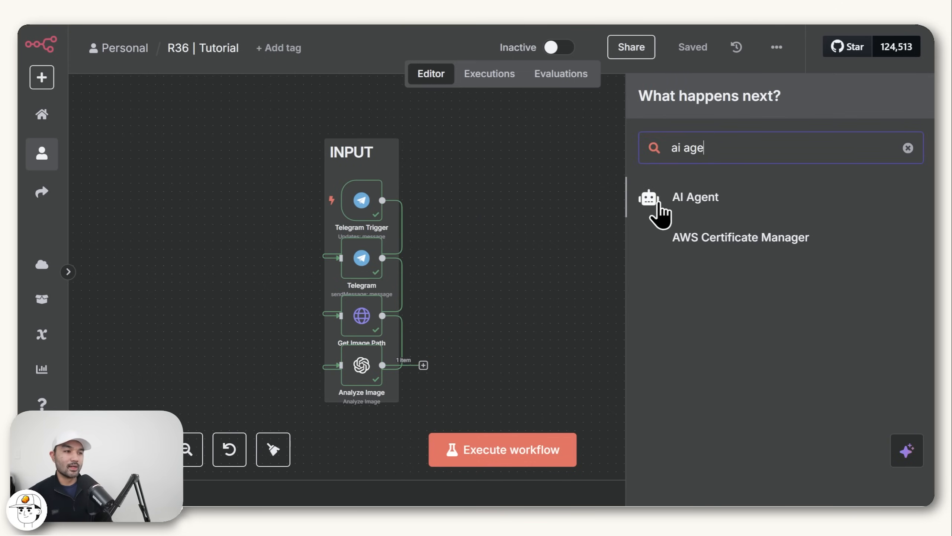
{"action": "left_click", "coordinate": [686, 202]}
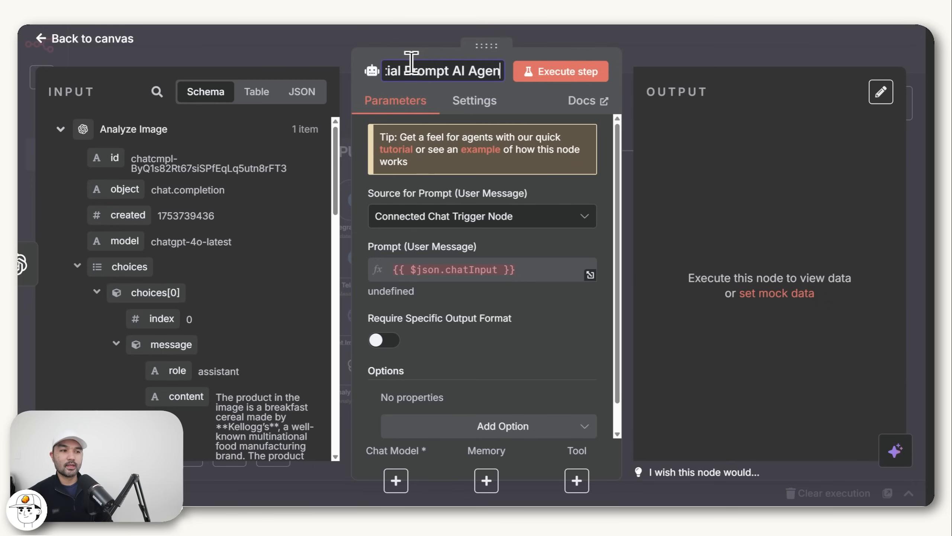
{"action": "left_click", "coordinate": [436, 90]}
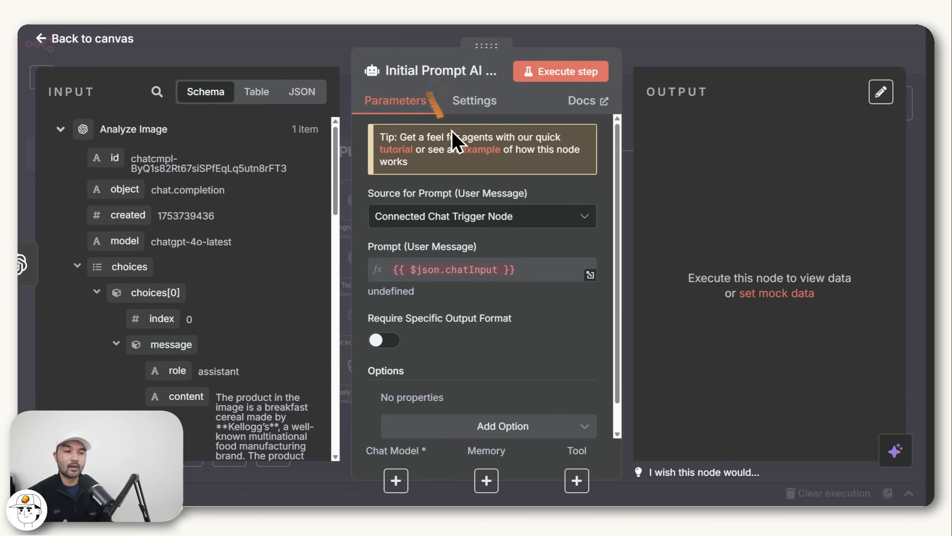
Set the prompt source to Define below and enter the Telegram caption as creative brief, Analyze Image content as product description, and a Think tool double-check instruction.
{"action": "left_click", "coordinate": [503, 230]}
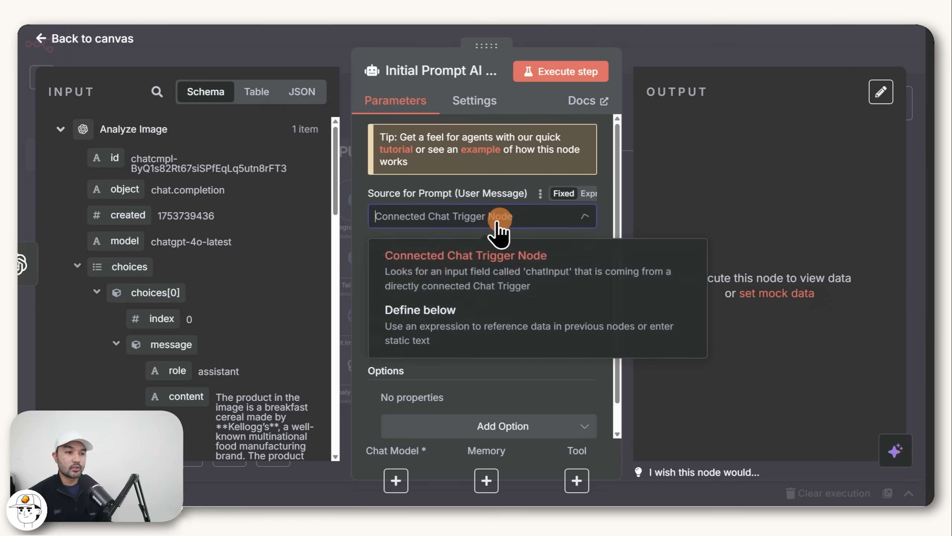
{"action": "left_click", "coordinate": [431, 330]}
{"action": "left_click", "coordinate": [457, 306]}
{"action": "left_click", "coordinate": [471, 293]}
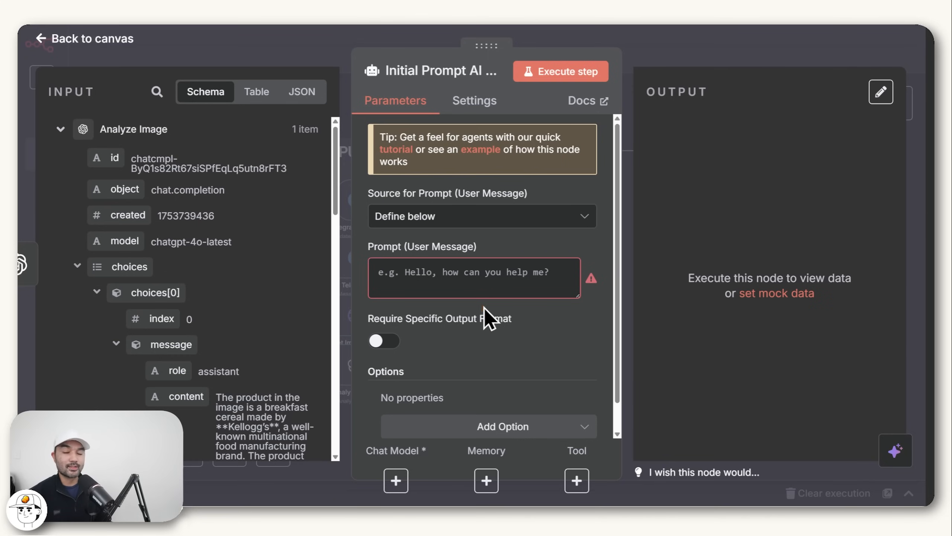
{"action": "left_click_drag", "start_coordinate": [679, 366], "coordinate": [655, 365]}
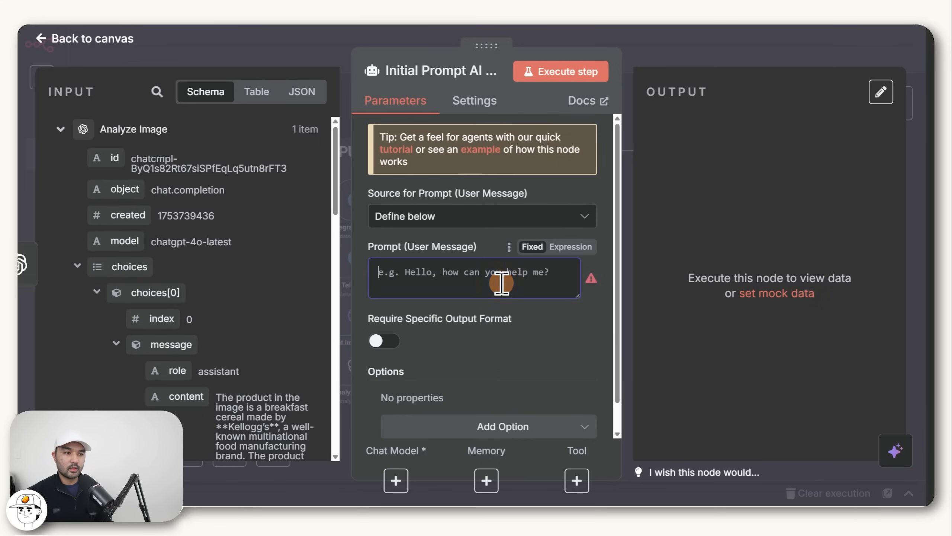
{"action": "type", "text": "This is the initial creative brief: {{ $('Telegram Trigger').item.json.message.caption }}  Description of the product: {{ $json.choices[0].message.content }}  Use the Think tool to double check your output"}
{"action": "left_click", "coordinate": [590, 346]}
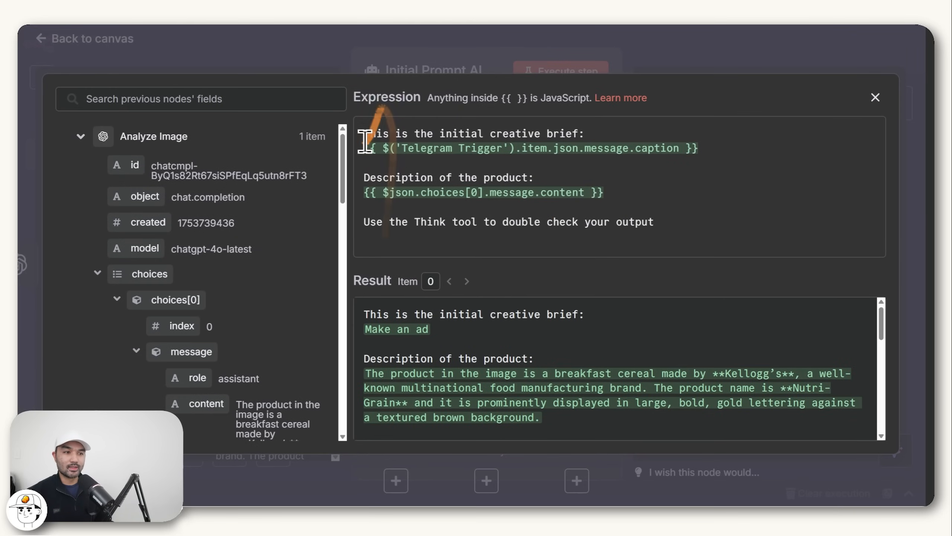
{"action": "left_click_drag", "start_coordinate": [436, 330], "coordinate": [342, 304]}
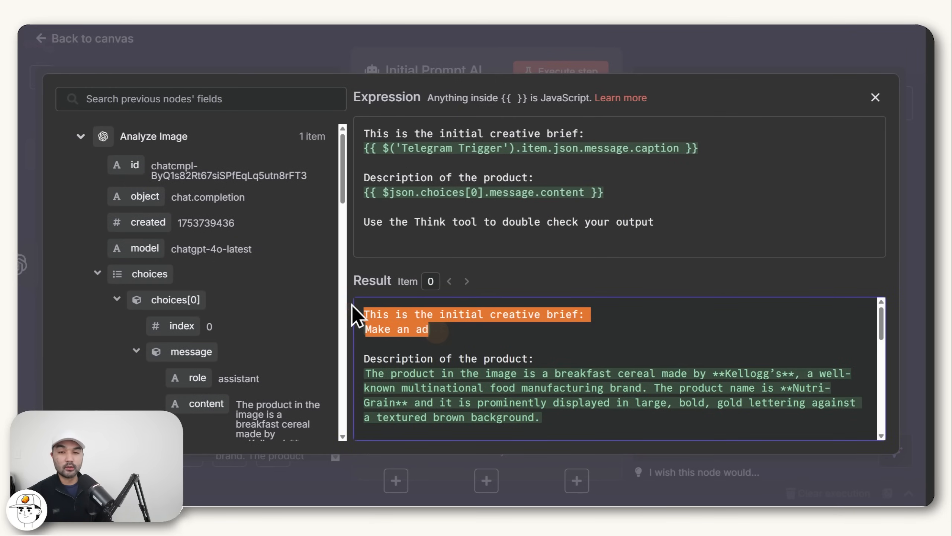
{"action": "left_click_drag", "start_coordinate": [382, 343], "coordinate": [597, 420]}
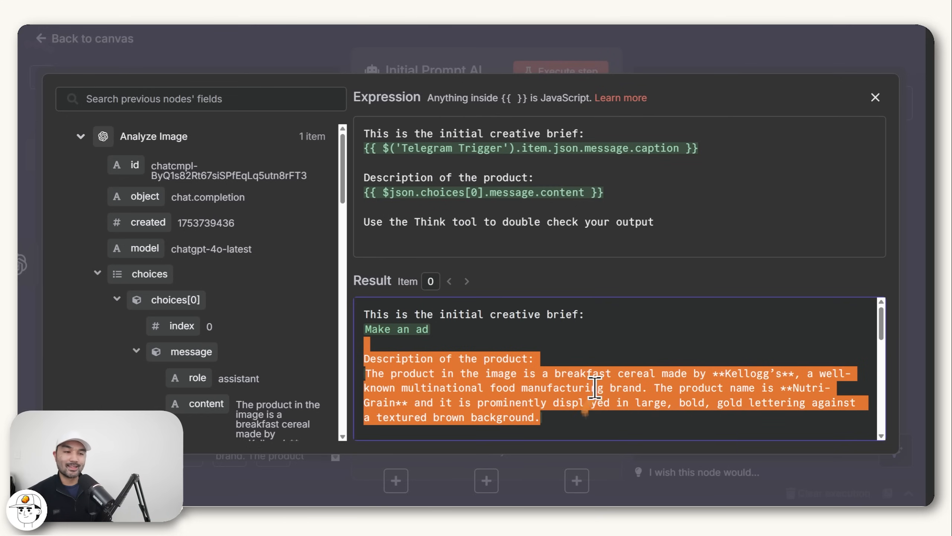
{"action": "left_click", "coordinate": [686, 47]}
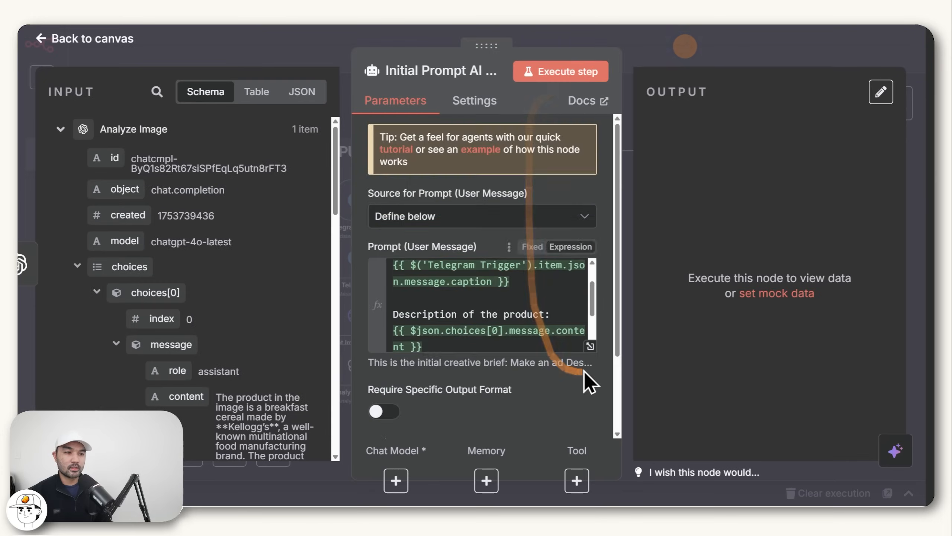
Turn on Require Specific Output Format for the agent and add a System Message option.
{"action": "scroll", "coordinate": [587, 383], "scroll_direction": "down", "scroll_amount": 3}
{"action": "left_click", "coordinate": [384, 315]}
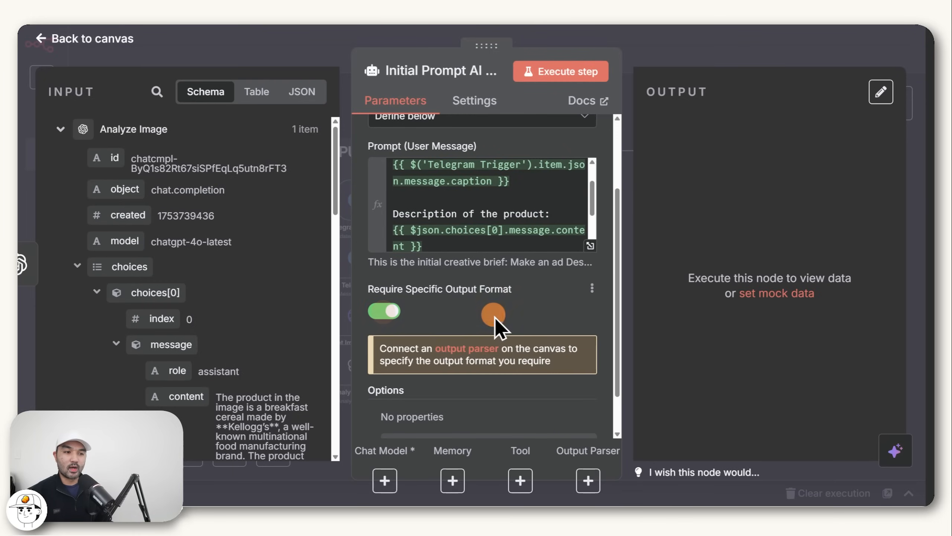
{"action": "scroll", "coordinate": [520, 308], "scroll_direction": "down", "scroll_amount": 2}
{"action": "left_click", "coordinate": [576, 390]}
{"action": "left_click", "coordinate": [577, 390]}
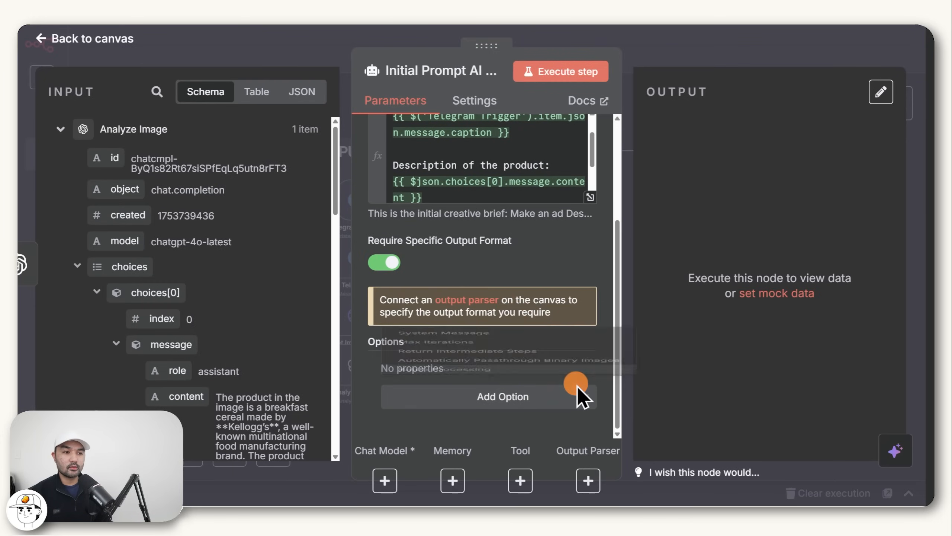
{"action": "left_click", "coordinate": [572, 392]}
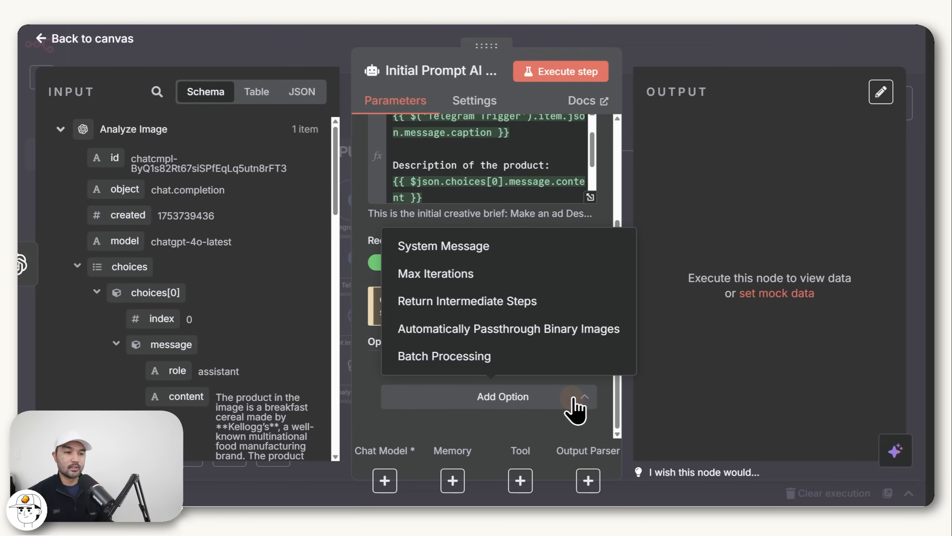
{"action": "left_click", "coordinate": [482, 253]}
Replace the default system message with the "Image + Video Prompt Generator for Product Creatives" system prompt from the document, and make it an expression.
{"action": "scroll", "coordinate": [529, 335], "scroll_direction": "down", "scroll_amount": 3}
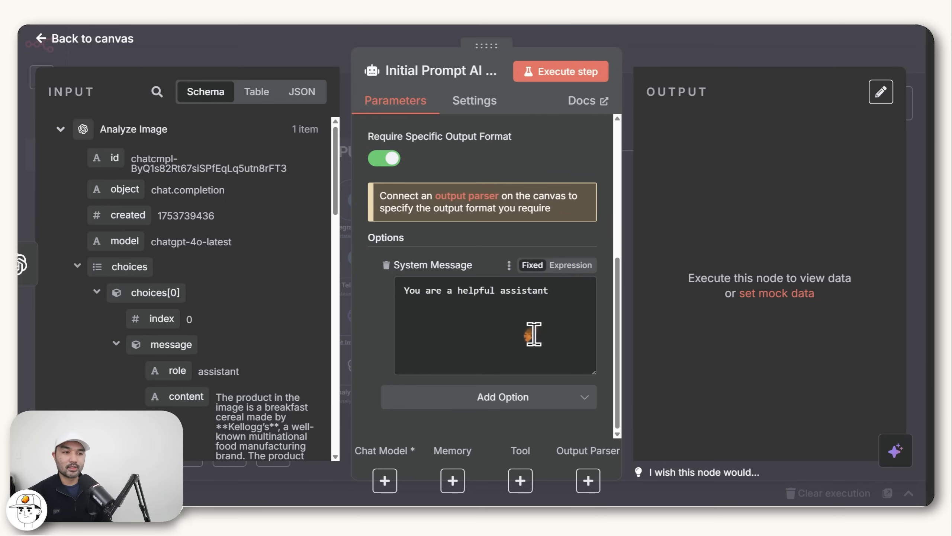
{"action": "triple_click", "coordinate": [559, 300]}
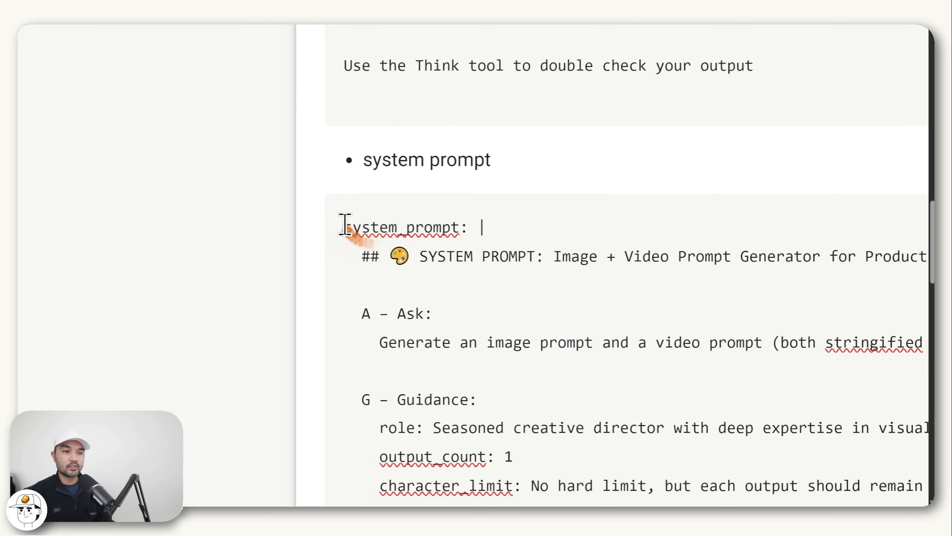
{"action": "left_click_drag", "start_coordinate": [344, 225], "coordinate": [574, 251]}
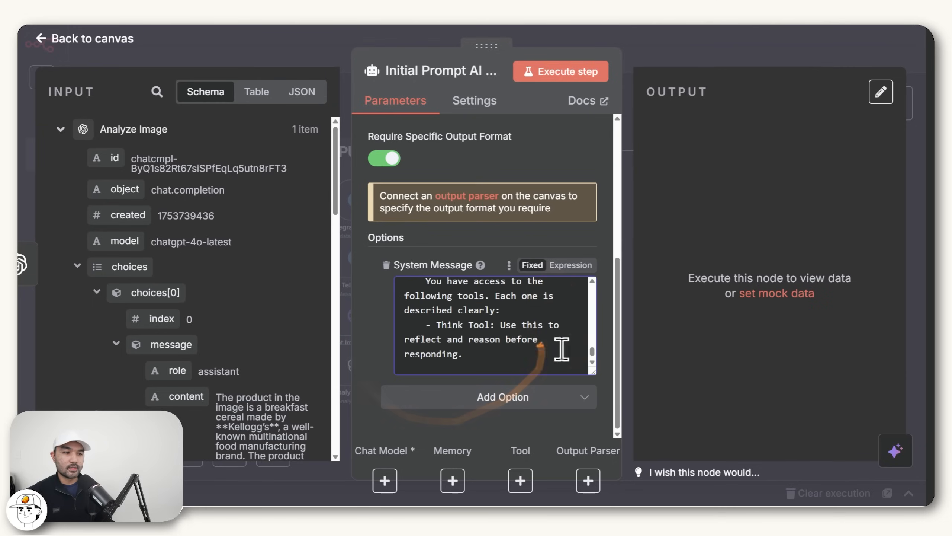
{"action": "left_click", "coordinate": [563, 267]}
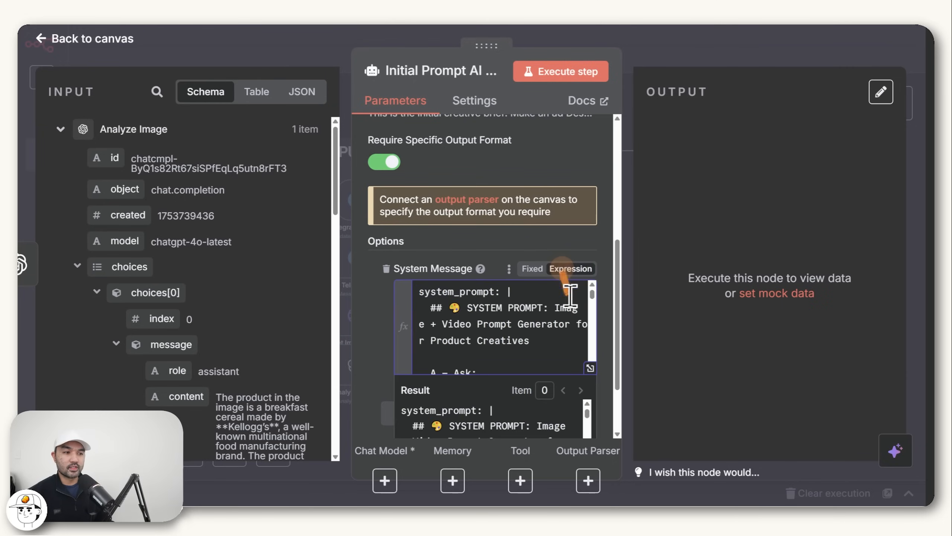
Read through the agent's full system message in the expanded expression view and return to the node's parameters.
{"action": "left_click", "coordinate": [593, 369]}
{"action": "left_click_drag", "start_coordinate": [884, 134], "coordinate": [881, 135]}
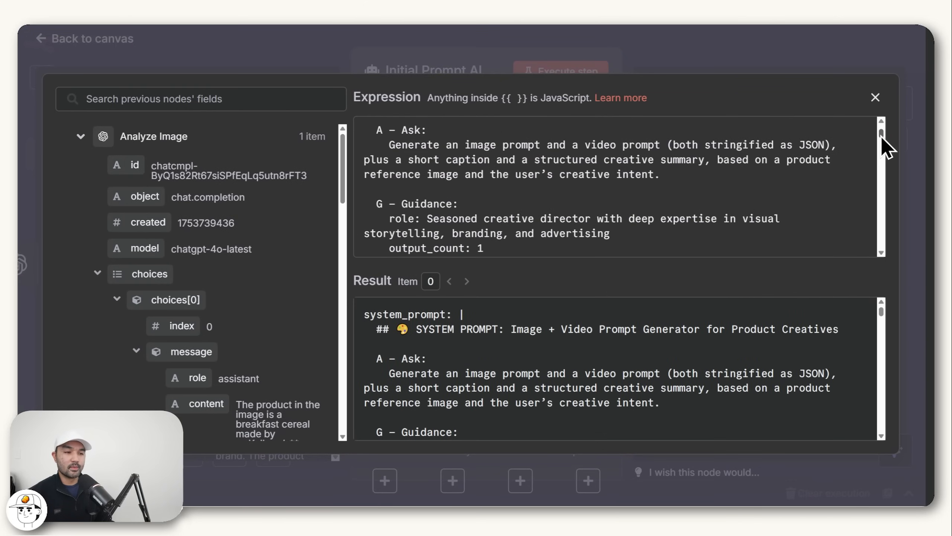
{"action": "left_click_drag", "start_coordinate": [881, 136], "coordinate": [875, 177]}
{"action": "left_click_drag", "start_coordinate": [875, 178], "coordinate": [875, 179]}
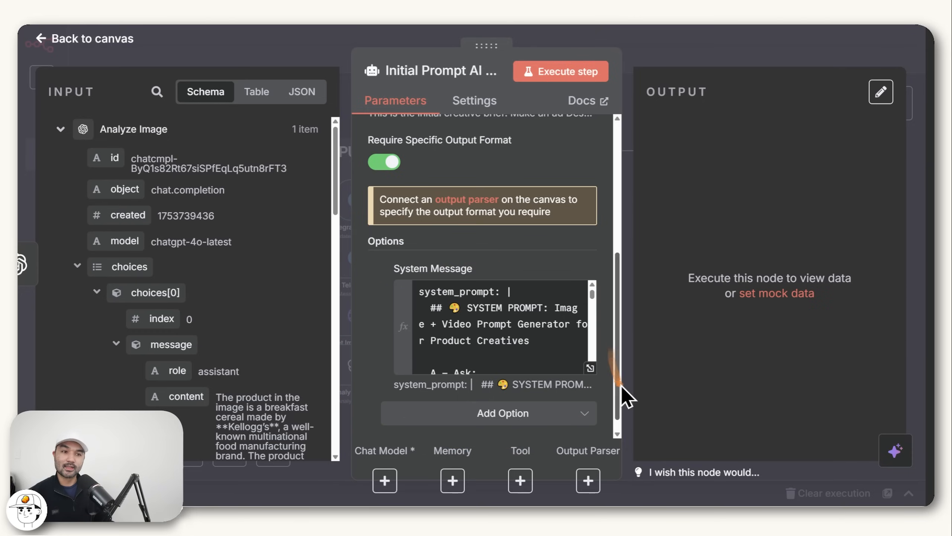
{"action": "scroll", "coordinate": [622, 388], "scroll_direction": "up", "scroll_amount": 7}
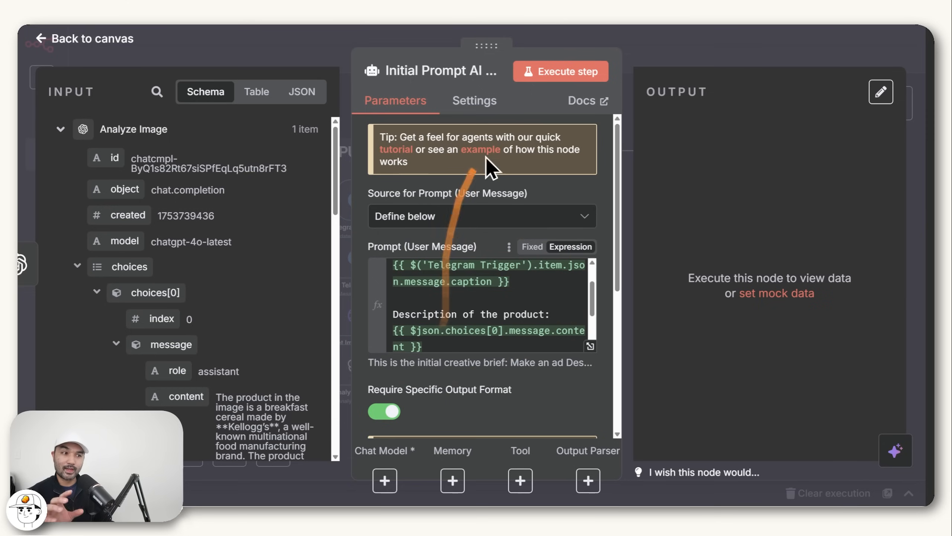
Try to execute the Initial Prompt AI Agent node, and return to the canvas with the notification dismissed.
{"action": "left_click", "coordinate": [561, 75]}
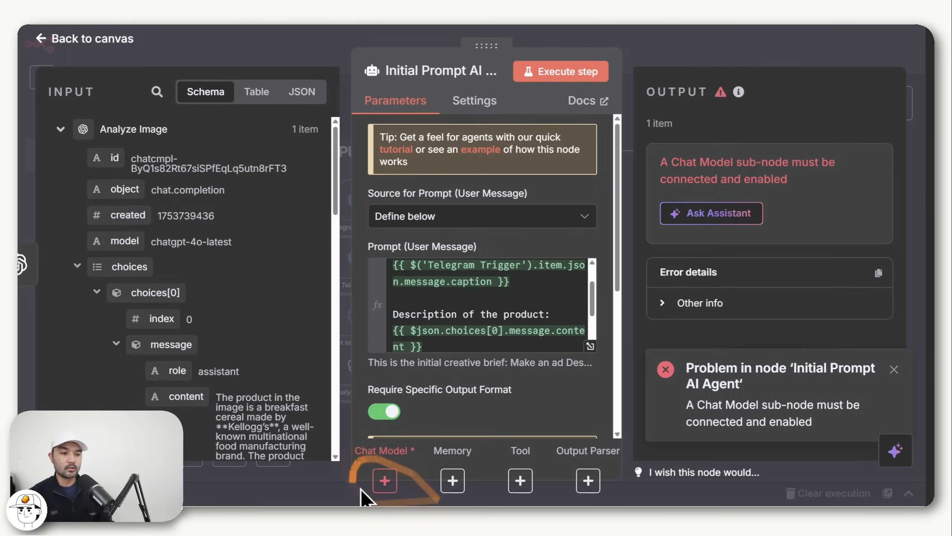
{"action": "left_click", "coordinate": [704, 55]}
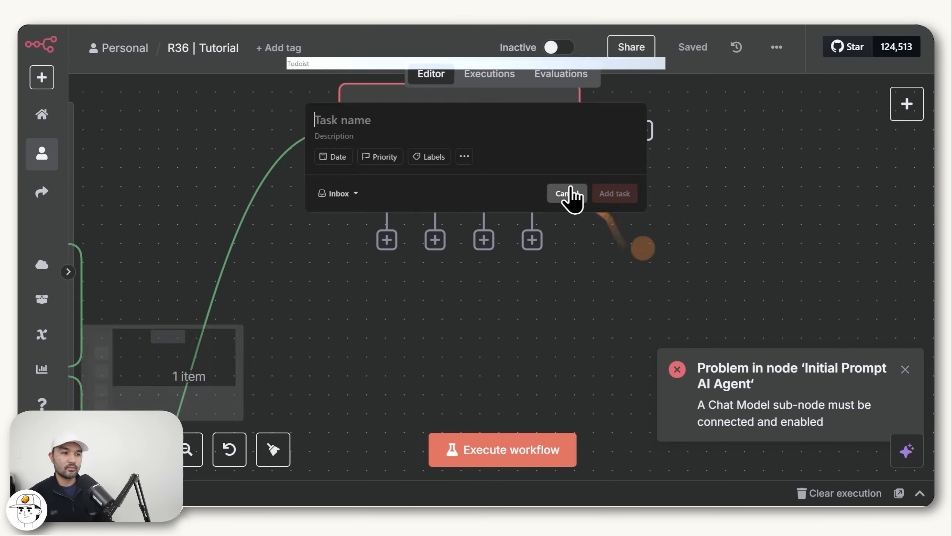
{"action": "left_click", "coordinate": [904, 369]}
Attach an OpenAI Chat Model to the Initial Prompt AI Agent and set its model to gpt-4.1.
{"action": "left_click_drag", "start_coordinate": [645, 260], "coordinate": [698, 308]}
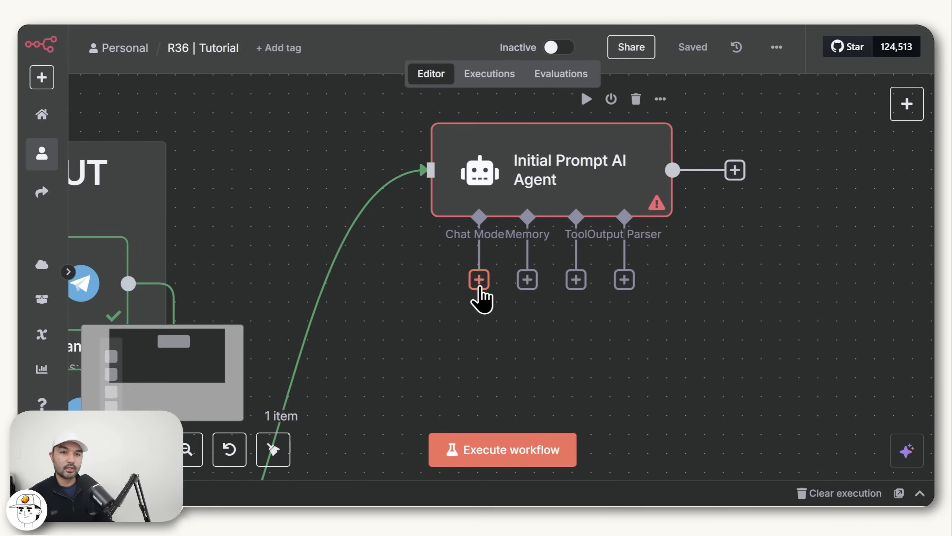
{"action": "left_click", "coordinate": [479, 279]}
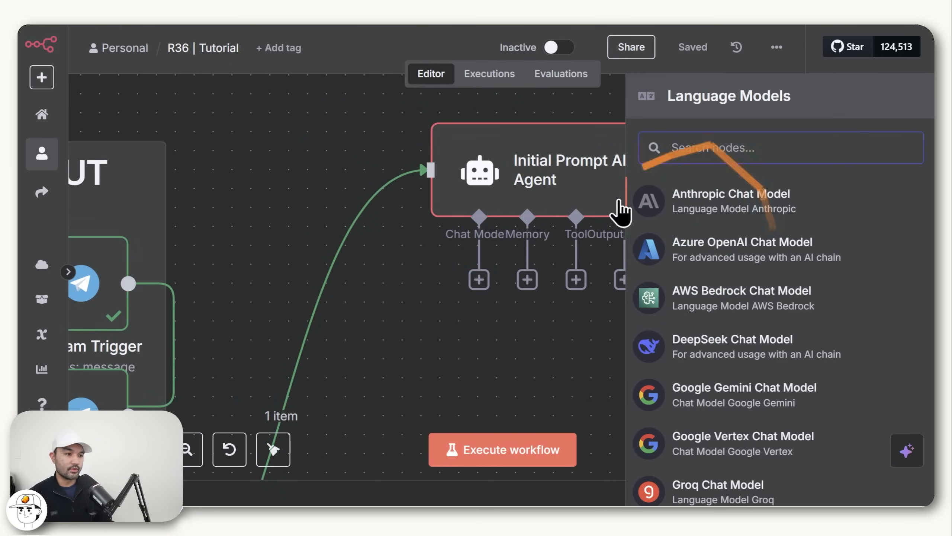
{"action": "scroll", "coordinate": [701, 255], "scroll_direction": "down", "scroll_amount": 6}
{"action": "scroll", "coordinate": [715, 469], "scroll_direction": "up", "scroll_amount": 1}
{"action": "scroll", "coordinate": [722, 486], "scroll_direction": "down", "scroll_amount": 1}
{"action": "left_click", "coordinate": [733, 454]}
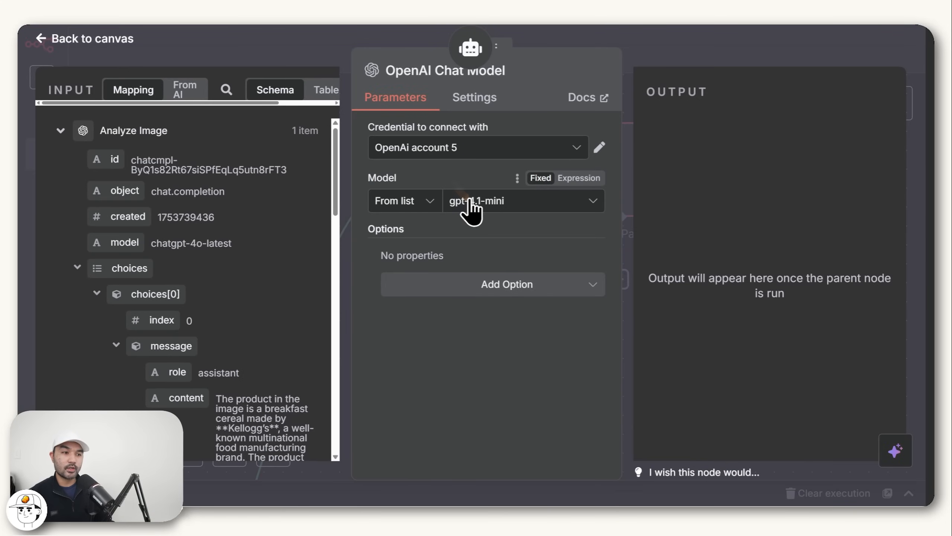
{"action": "left_click", "coordinate": [473, 210]}
{"action": "type", "text": "4.1"}
{"action": "left_click", "coordinate": [431, 279]}
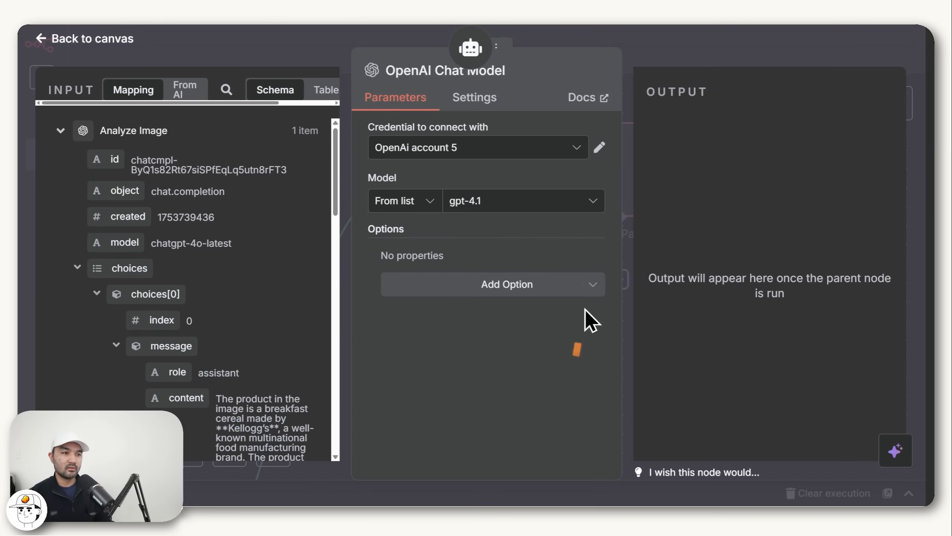
{"action": "left_click", "coordinate": [686, 45]}
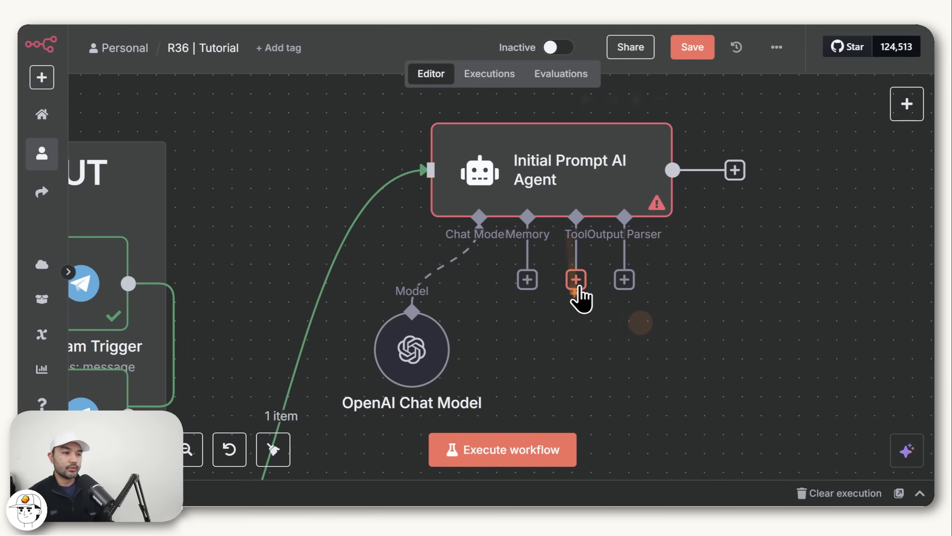
Attach a Think Tool to the Initial Prompt AI Agent with its default description and save the workflow.
{"action": "left_click", "coordinate": [577, 280]}
{"action": "type", "text": "think"}
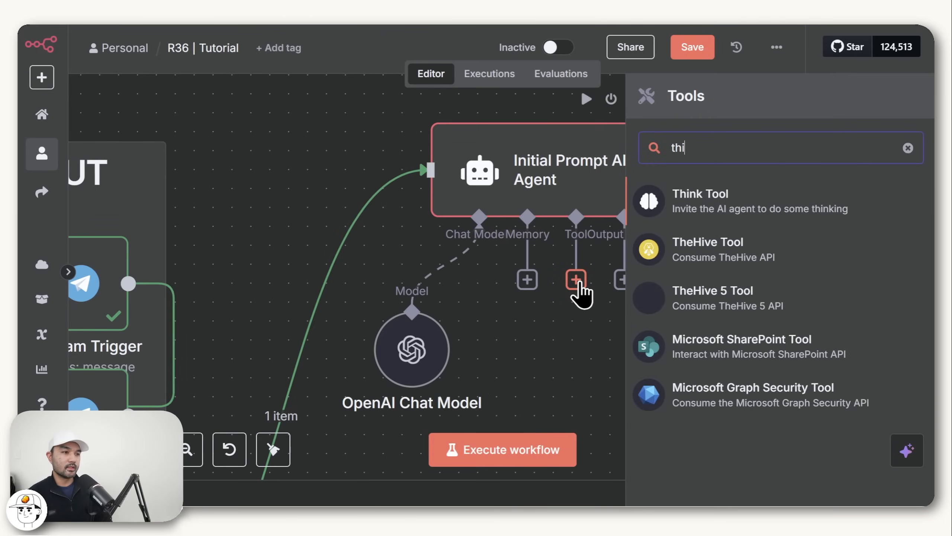
{"action": "left_click", "coordinate": [752, 223]}
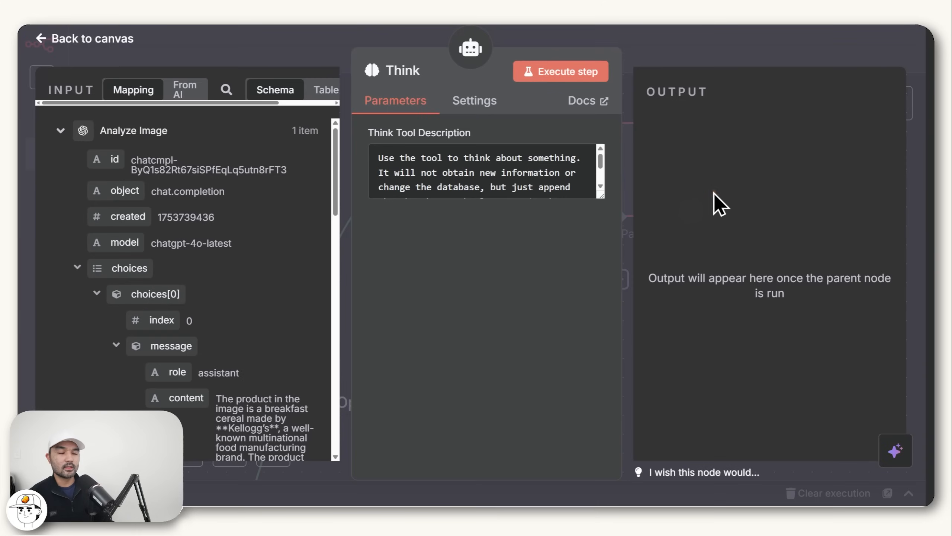
{"action": "left_click", "coordinate": [642, 60]}
{"action": "left_click_drag", "start_coordinate": [610, 383], "coordinate": [552, 356]}
{"action": "scroll", "coordinate": [600, 349], "scroll_direction": "right", "scroll_amount": 3}
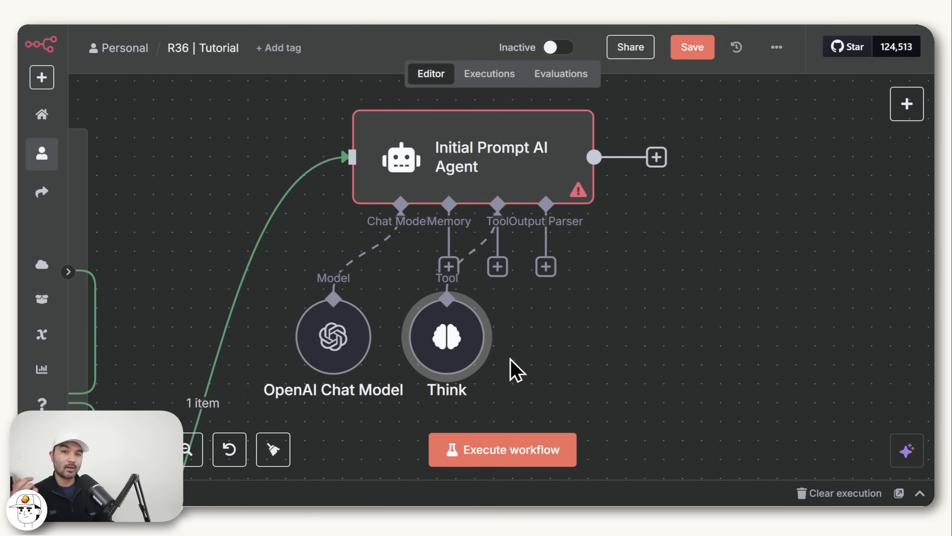
{"action": "key", "text": "ctrl+s"}
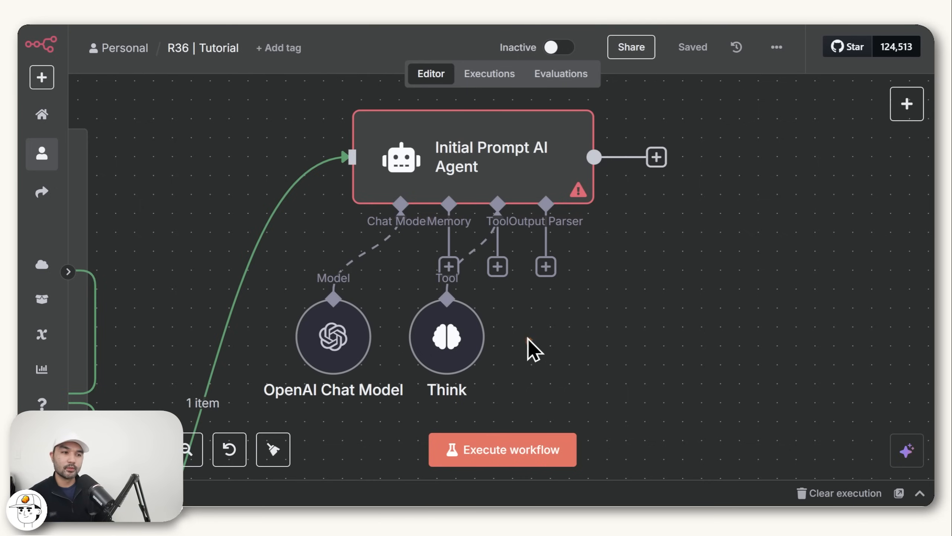
Check the Initial Prompt AI Agent's Require Specific Output Format setting and attach a Structured Output Parser to the agent.
{"action": "left_click_drag", "start_coordinate": [540, 330], "coordinate": [502, 326]}
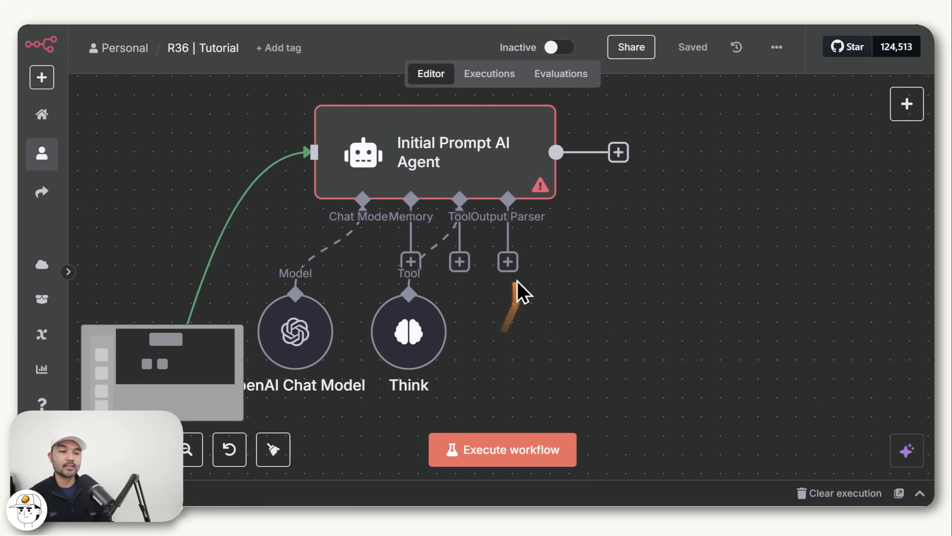
{"action": "left_click", "coordinate": [510, 263]}
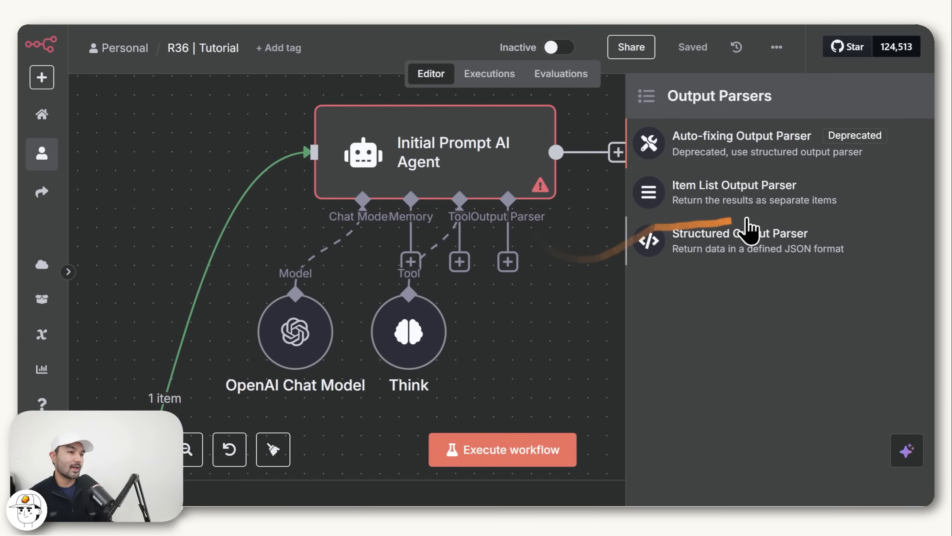
{"action": "left_click", "coordinate": [799, 263]}
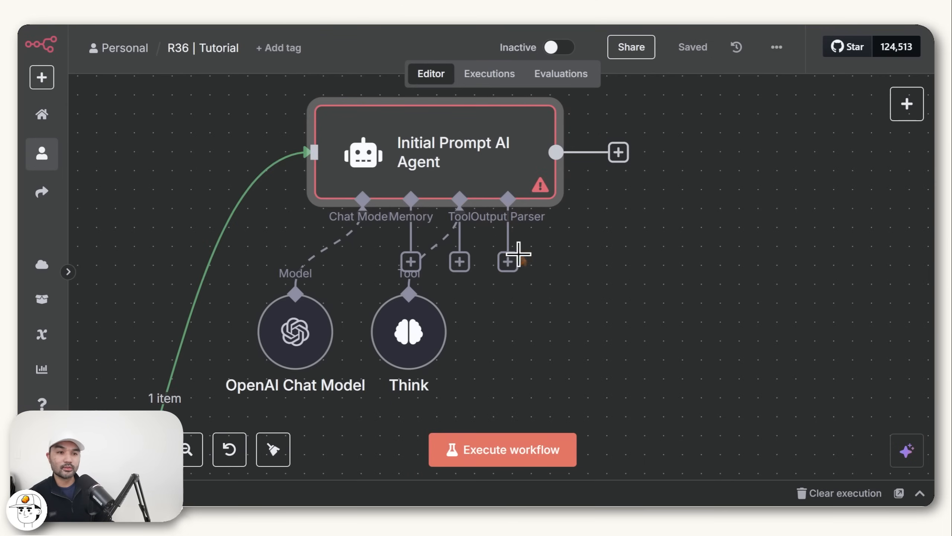
{"action": "double_click", "coordinate": [491, 179]}
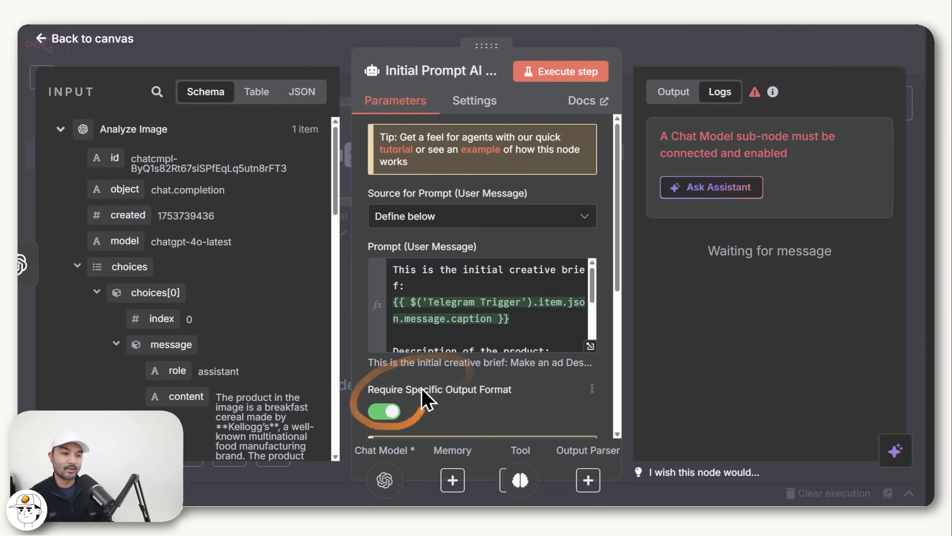
{"action": "key", "text": "Escape"}
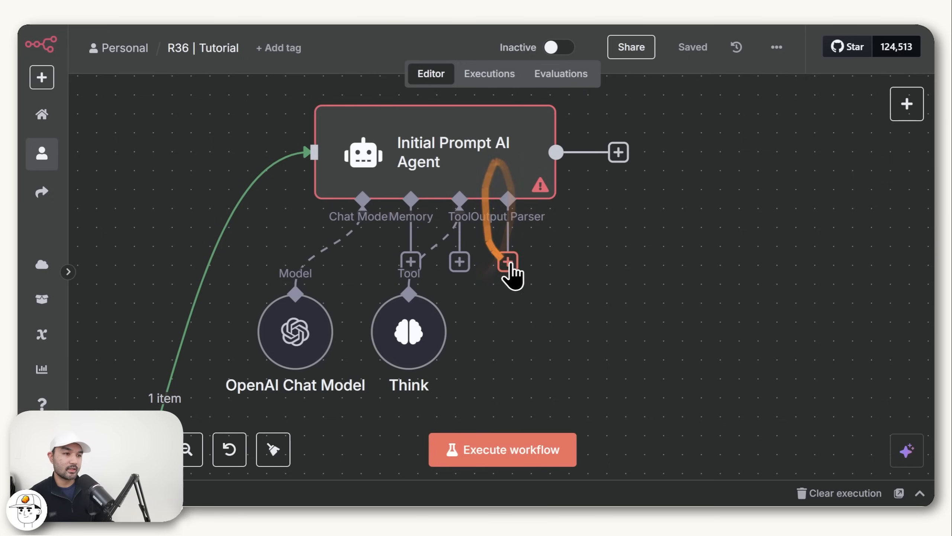
{"action": "left_click", "coordinate": [508, 261]}
{"action": "left_click", "coordinate": [775, 246]}
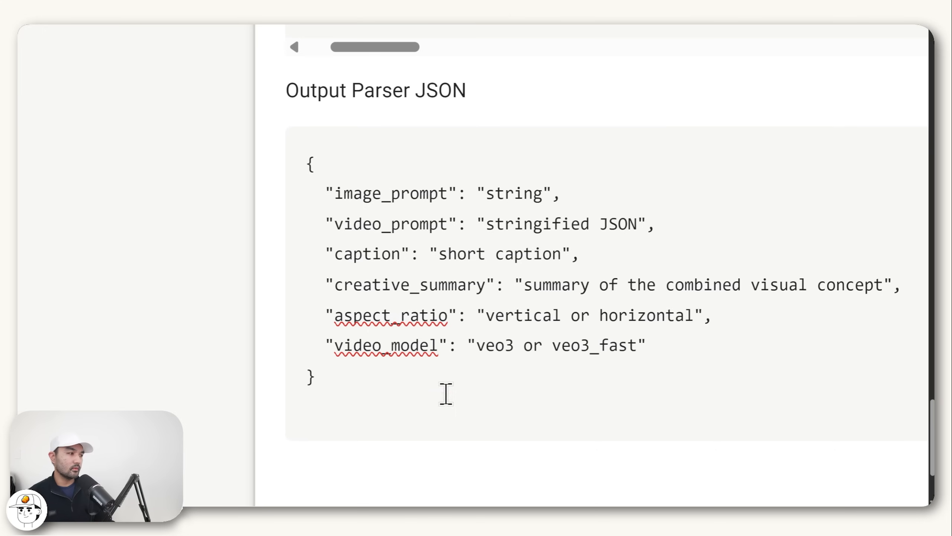
Replace the Structured Output Parser's JSON example with the Output Parser JSON copied from the document, and return to the canvas.
{"action": "left_click_drag", "start_coordinate": [366, 390], "coordinate": [282, 176]}
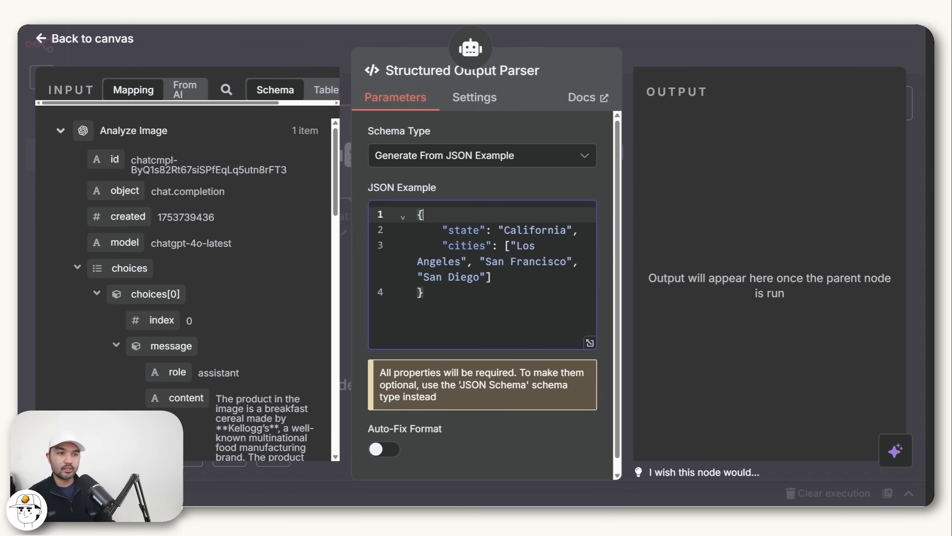
{"action": "left_click", "coordinate": [497, 298]}
{"action": "key", "text": "ctrl+a"}
{"action": "key", "text": "ctrl+v"}
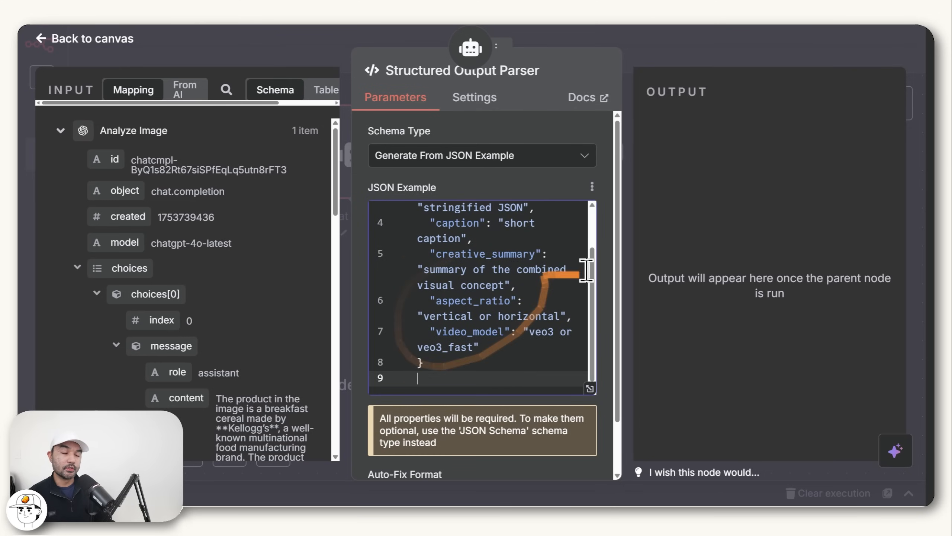
{"action": "scroll", "coordinate": [585, 255], "scroll_direction": "up", "scroll_amount": 3}
{"action": "left_click", "coordinate": [597, 231]}
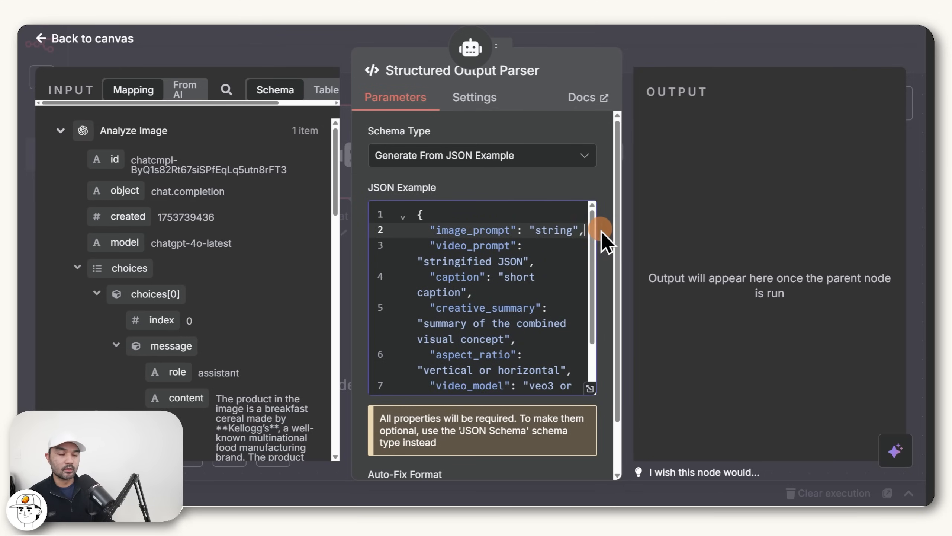
{"action": "left_click", "coordinate": [692, 51]}
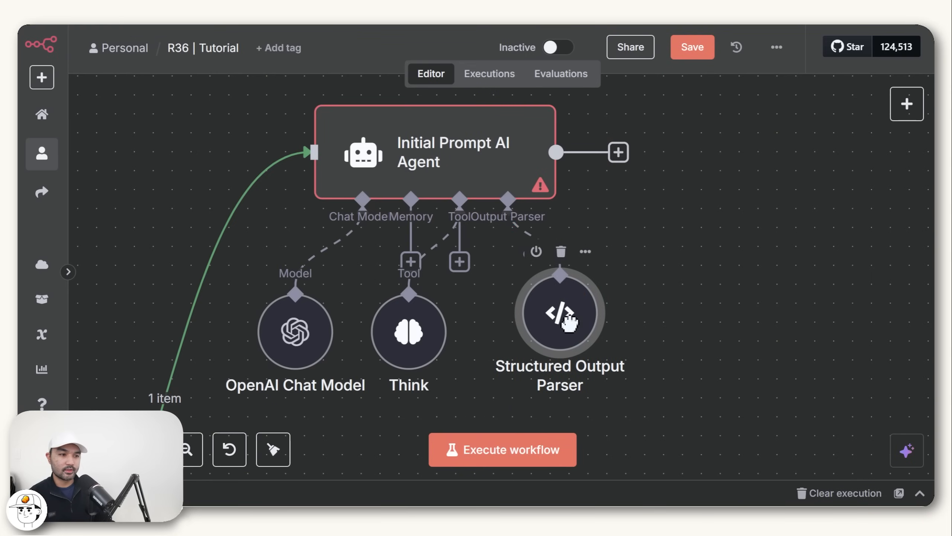
Execute the Initial Prompt AI Agent node on its own.
{"action": "double_click", "coordinate": [459, 132]}
{"action": "left_click", "coordinate": [569, 74]}
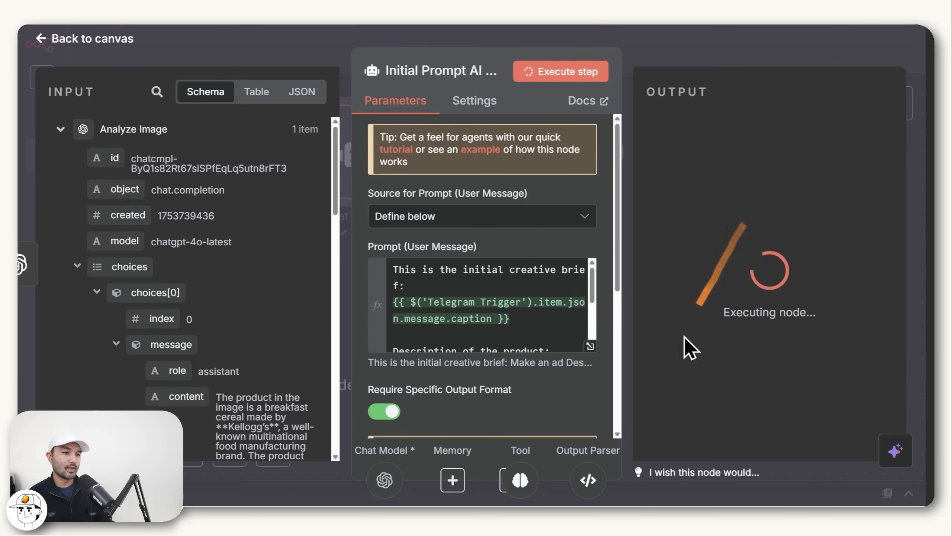
{"action": "scroll", "coordinate": [443, 360], "scroll_direction": "down", "scroll_amount": 5}
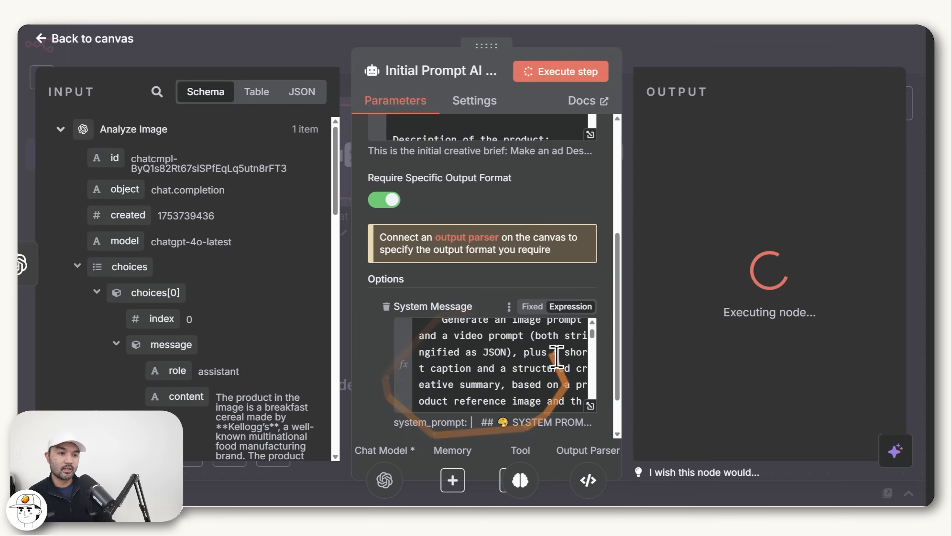
{"action": "left_click_drag", "start_coordinate": [617, 372], "coordinate": [616, 264]}
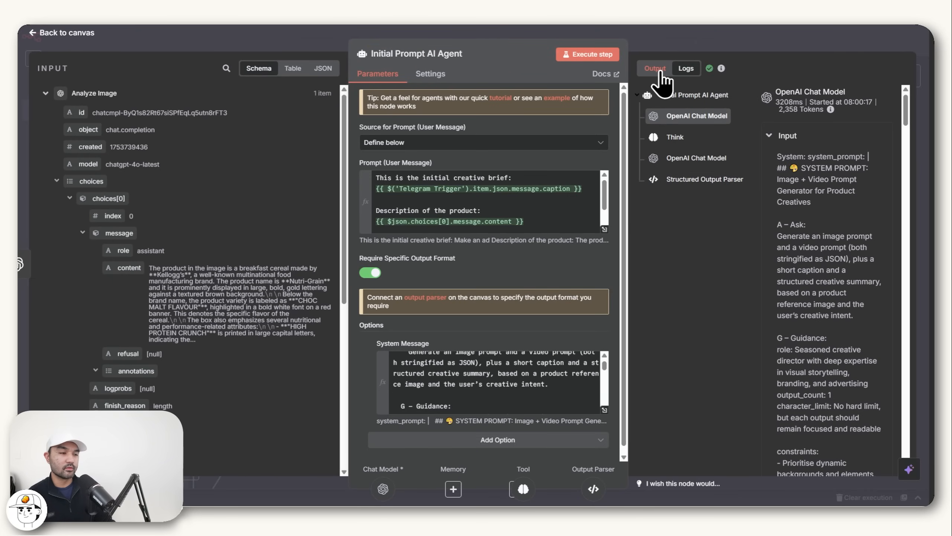
Read through the agent's output, from the image and video prompts to the aspect ratio and video model, and return to the canvas.
{"action": "left_click", "coordinate": [657, 68]}
{"action": "left_click_drag", "start_coordinate": [677, 125], "coordinate": [748, 398]}
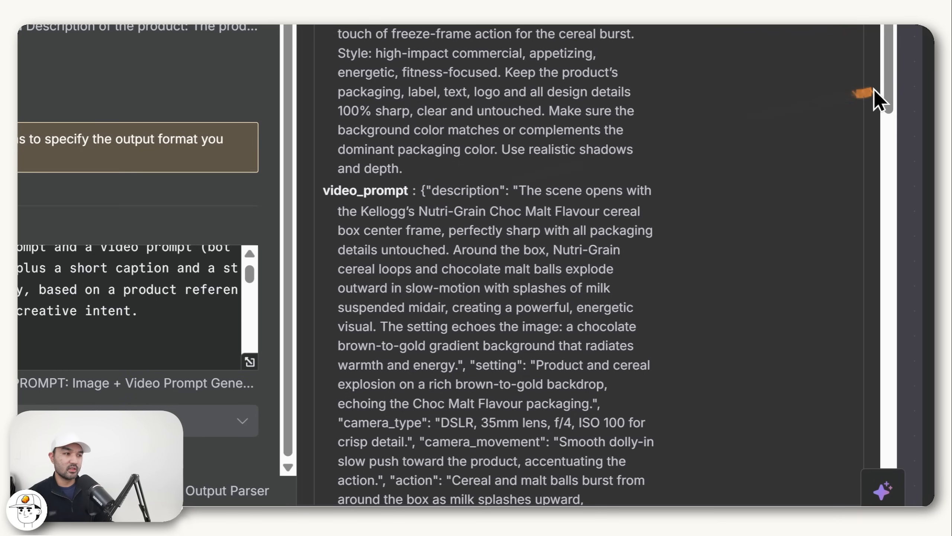
{"action": "scroll", "coordinate": [887, 125], "scroll_direction": "down", "scroll_amount": 3}
{"action": "left_click_drag", "start_coordinate": [420, 96], "coordinate": [660, 442]}
{"action": "left_click_drag", "start_coordinate": [886, 107], "coordinate": [889, 257]}
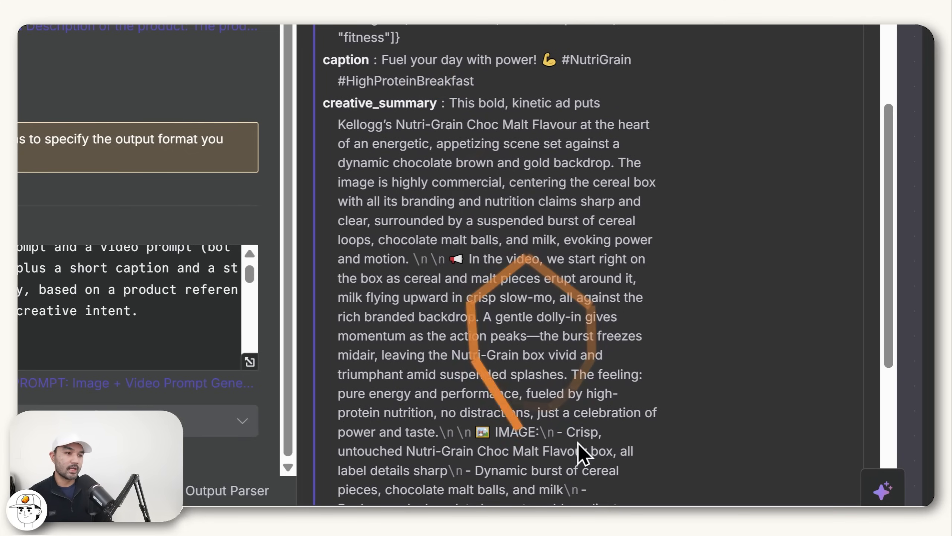
{"action": "left_click_drag", "start_coordinate": [886, 265], "coordinate": [886, 395]}
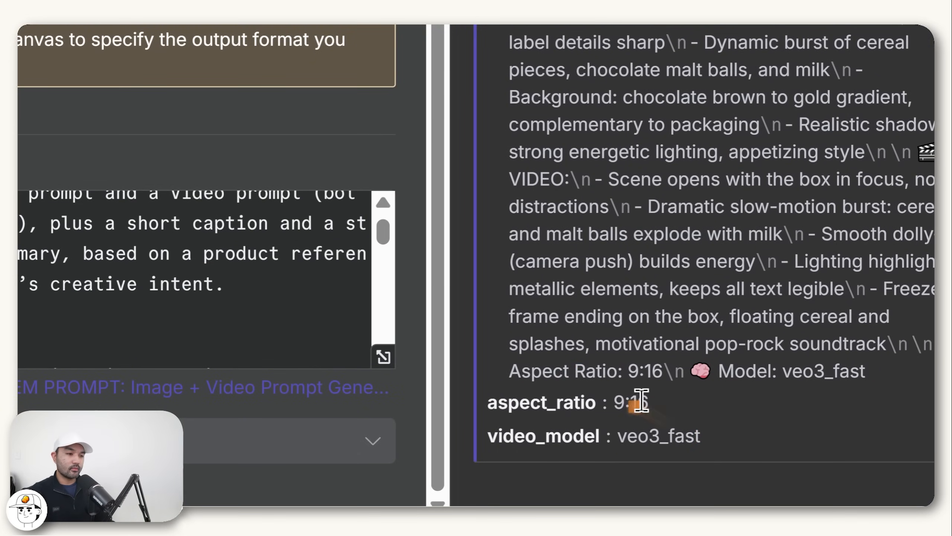
{"action": "left_click_drag", "start_coordinate": [615, 404], "coordinate": [659, 406]}
{"action": "left_click_drag", "start_coordinate": [619, 436], "coordinate": [726, 435]}
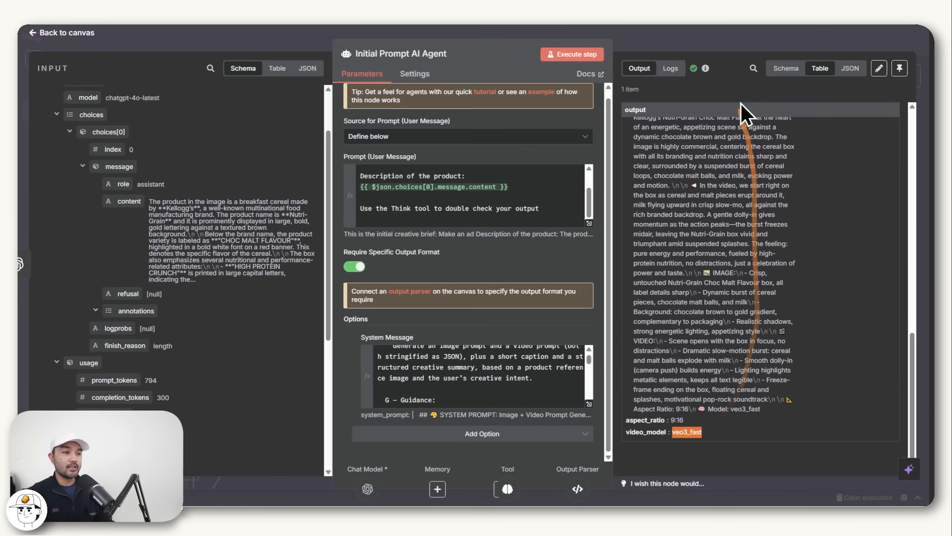
{"action": "left_click", "coordinate": [729, 39]}
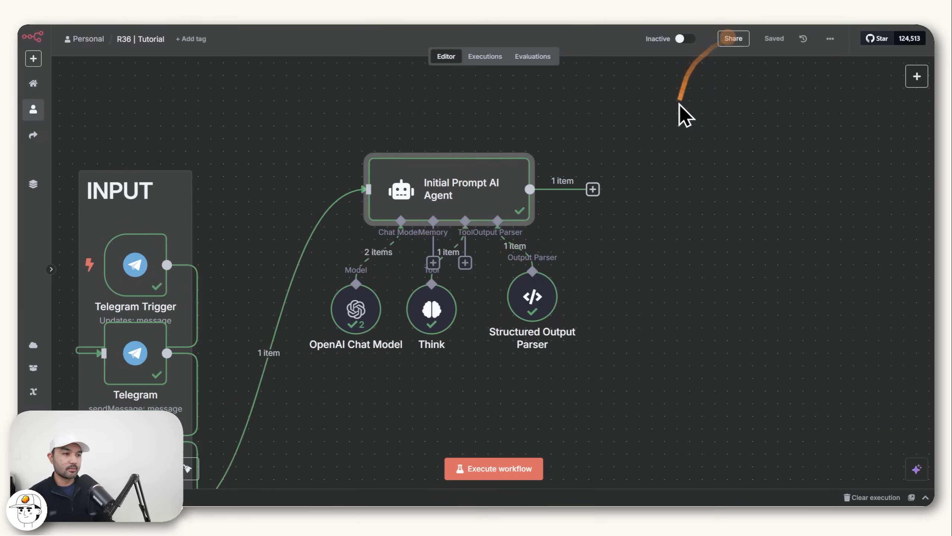
Add an Edit Fields (Set) node after the Initial Prompt AI Agent and name it Set Prompts.
{"action": "scroll", "coordinate": [622, 283], "scroll_direction": "up", "scroll_amount": 3}
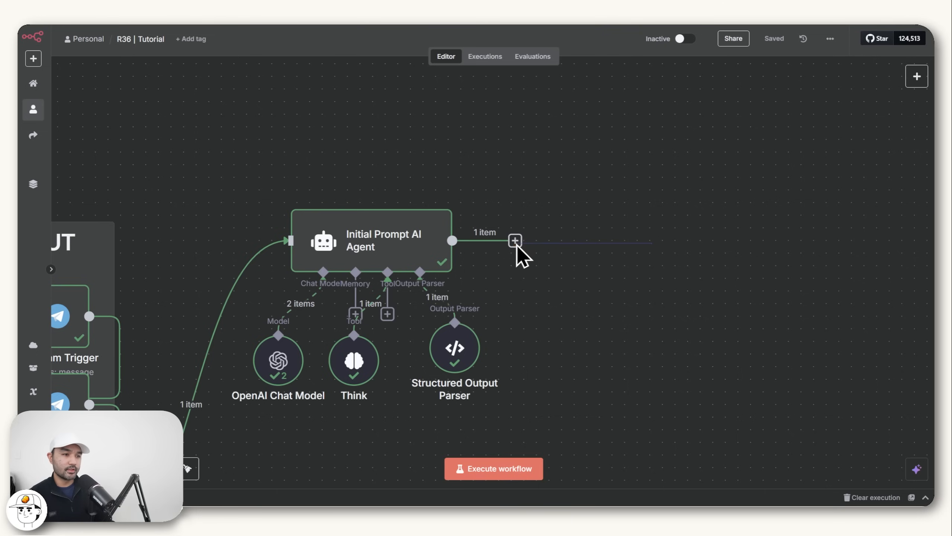
{"action": "left_click", "coordinate": [516, 240]}
{"action": "type", "text": "edit"}
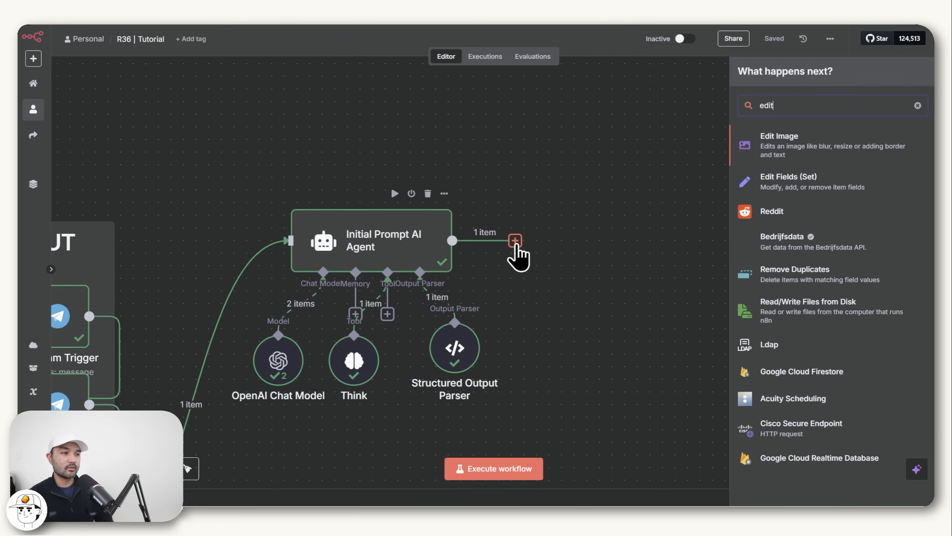
{"action": "left_click", "coordinate": [813, 195]}
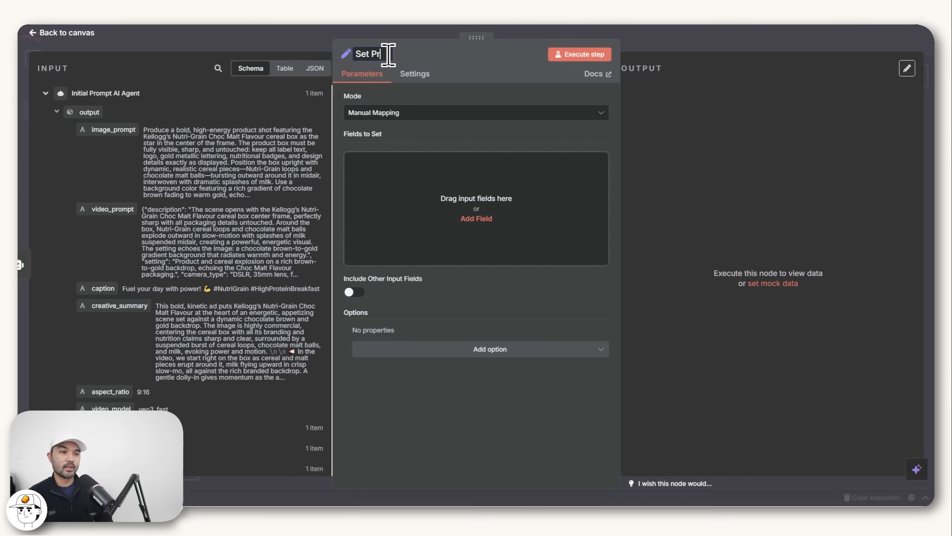
{"action": "key", "text": "Return"}
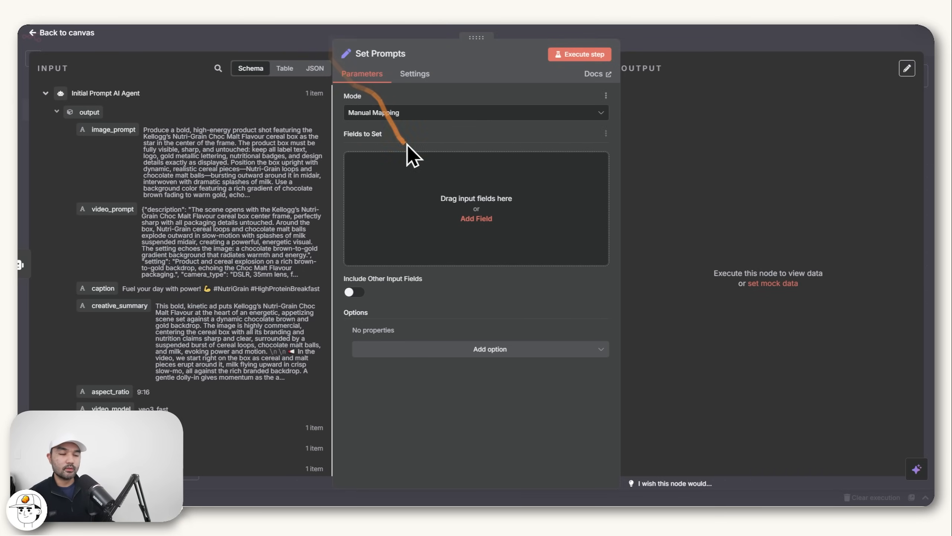
Map image_prompt, video_prompt, caption, creative_summary, aspect_ratio and video_model from the agent's output into the fields to set.
{"action": "key", "text": "ctrl+plus"}
{"action": "key", "text": "ctrl+plus"}
{"action": "left_click_drag", "start_coordinate": [156, 158], "coordinate": [525, 256]}
{"action": "left_click_drag", "start_coordinate": [150, 303], "coordinate": [431, 301]}
{"action": "scroll", "coordinate": [251, 259], "scroll_direction": "down", "scroll_amount": 6}
{"action": "scroll", "coordinate": [252, 261], "scroll_direction": "down", "scroll_amount": 2}
{"action": "left_click_drag", "start_coordinate": [132, 206], "coordinate": [435, 383]}
{"action": "left_click_drag", "start_coordinate": [157, 234], "coordinate": [443, 477]}
{"action": "scroll", "coordinate": [130, 297], "scroll_direction": "down", "scroll_amount": 3}
{"action": "left_click_drag", "start_coordinate": [129, 297], "coordinate": [446, 315]}
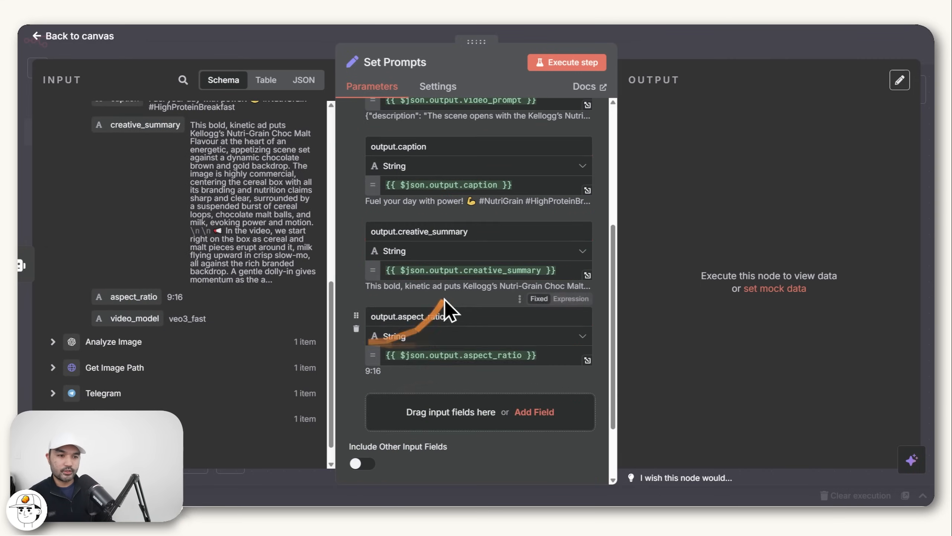
{"action": "left_click_drag", "start_coordinate": [165, 318], "coordinate": [383, 326]}
Remove the "output." prefix from the names of all mapped fields in Set Prompts.
{"action": "scroll", "coordinate": [419, 189], "scroll_direction": "up", "scroll_amount": 5}
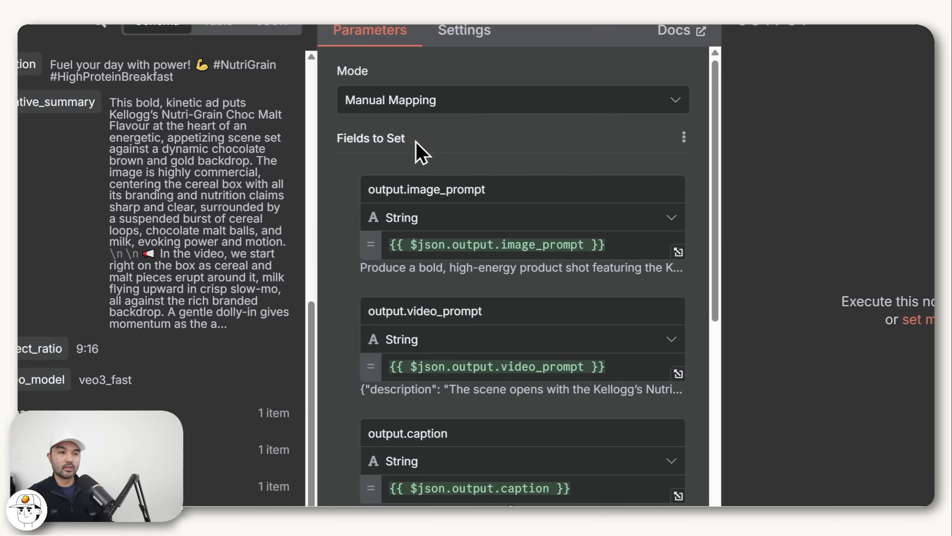
{"action": "left_click_drag", "start_coordinate": [408, 191], "coordinate": [356, 191]}
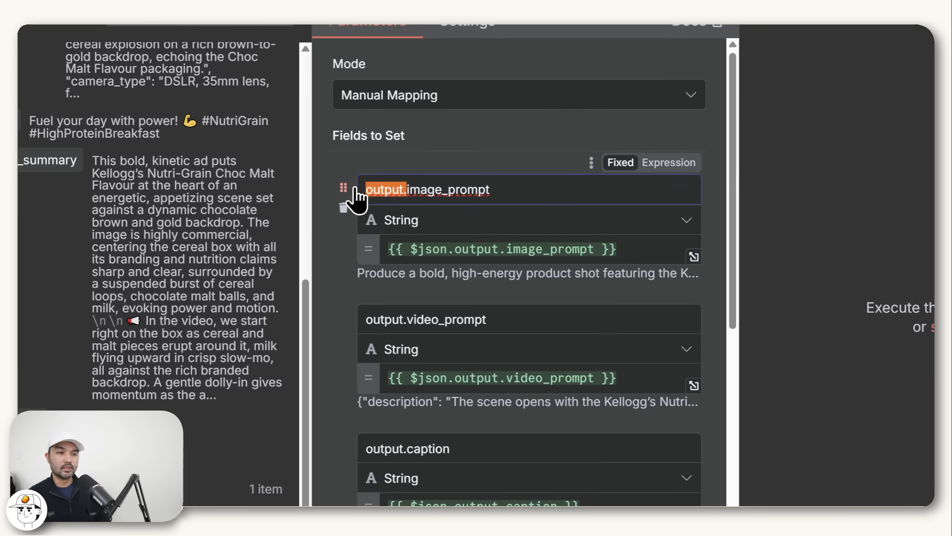
{"action": "key", "text": "BackSpace"}
{"action": "left_click_drag", "start_coordinate": [406, 319], "coordinate": [366, 321]}
{"action": "key", "text": "BackSpace"}
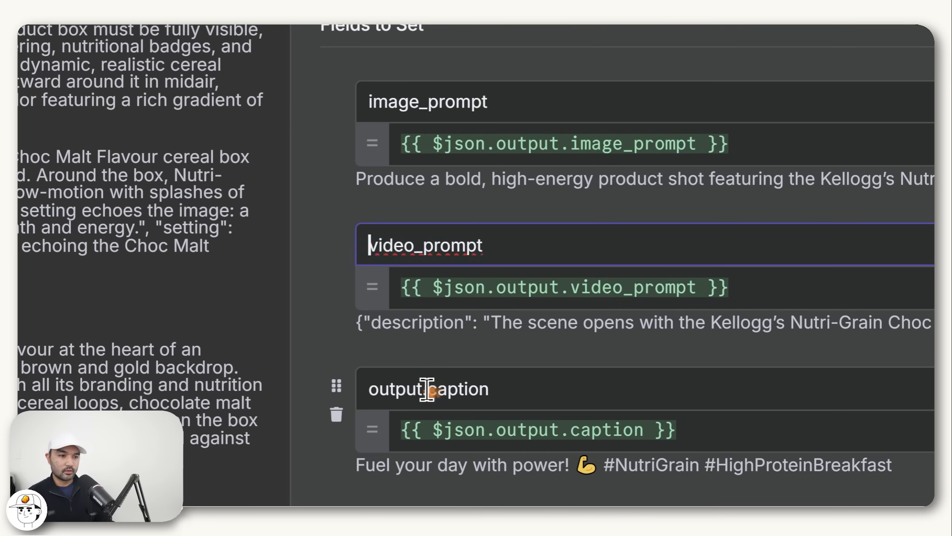
{"action": "left_click_drag", "start_coordinate": [426, 389], "coordinate": [361, 388]}
{"action": "key", "text": "BackSpace"}
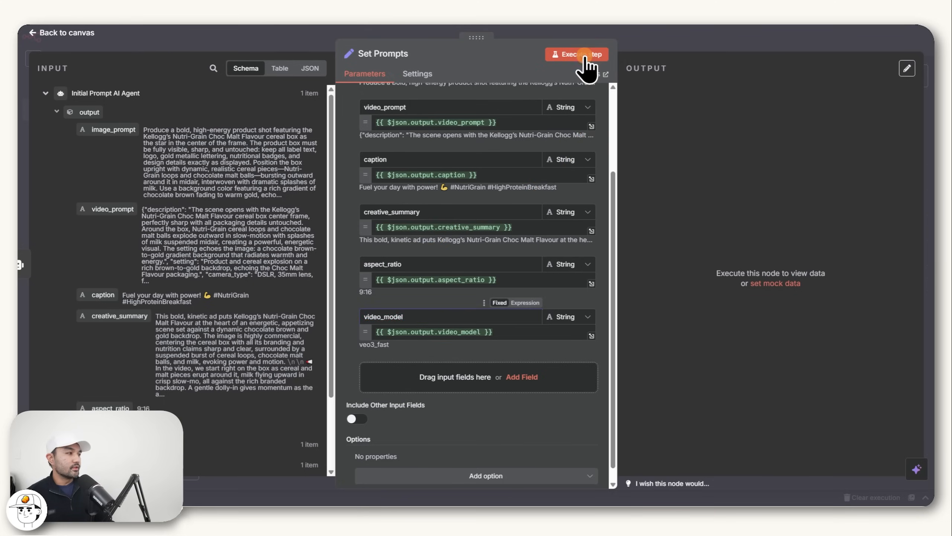
Execute the Set Prompts node, look over its output table, and return to the canvas.
{"action": "left_click", "coordinate": [584, 55]}
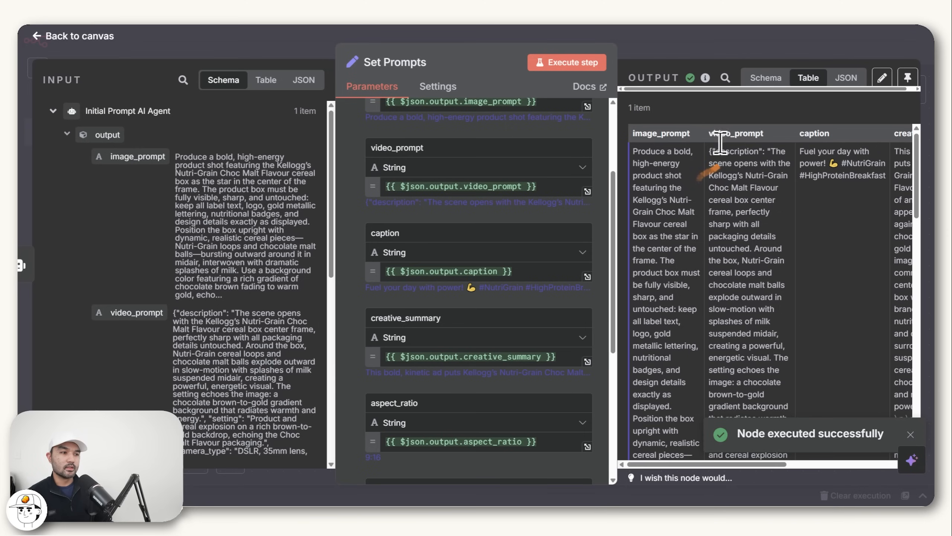
{"action": "left_click_drag", "start_coordinate": [720, 142], "coordinate": [685, 300]}
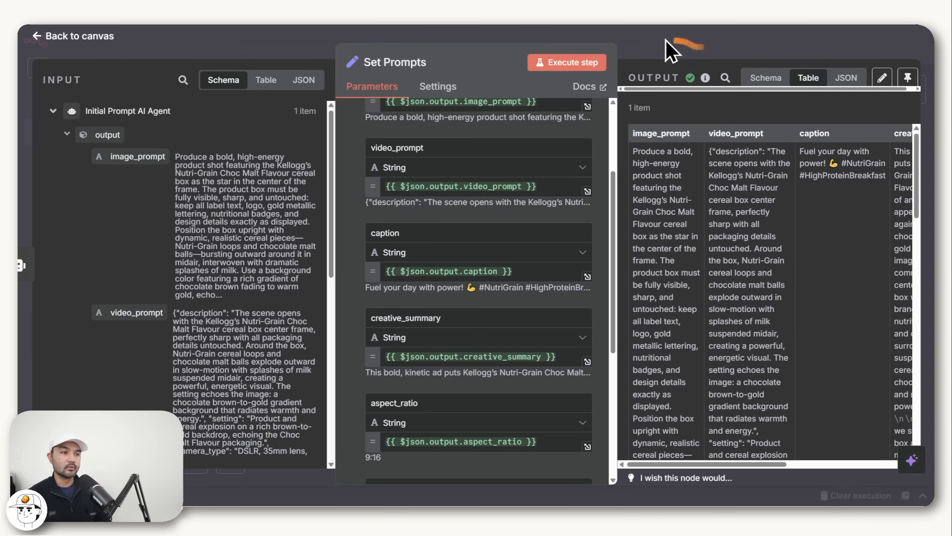
{"action": "key", "text": "Escape"}
Add a human-in-the-loop Telegram node named Get Approval after Set Prompts, using the adrobo2_bot credential.
{"action": "left_click", "coordinate": [493, 245]}
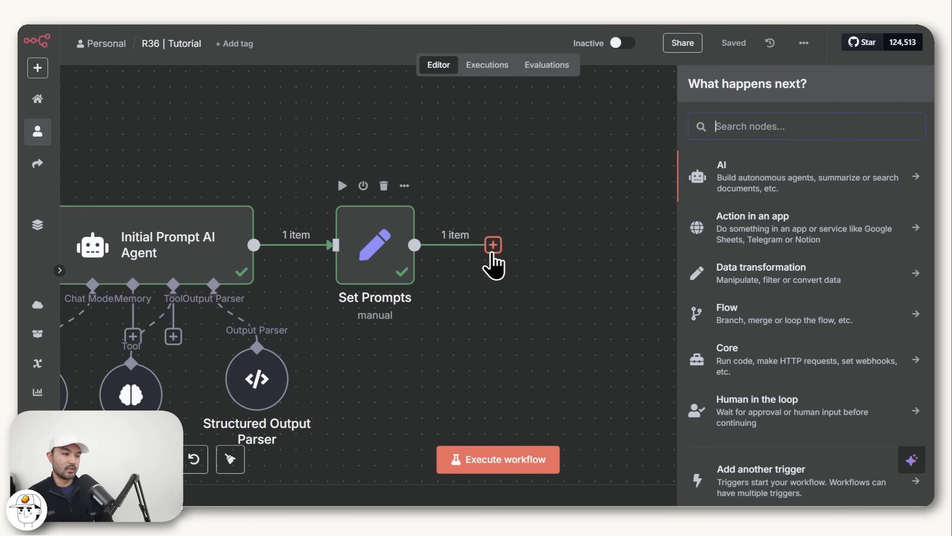
{"action": "type", "text": "t"}
{"action": "key", "text": "BackSpace"}
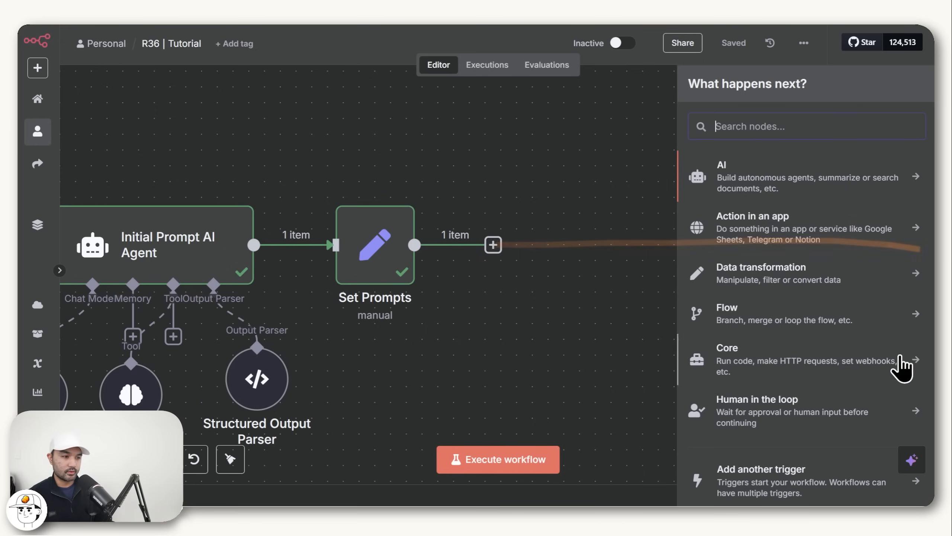
{"action": "left_click", "coordinate": [801, 409]}
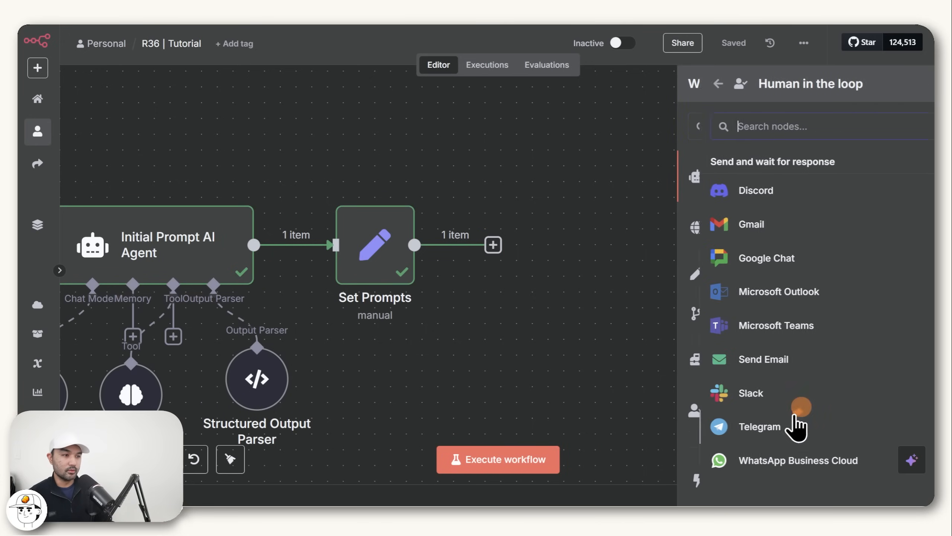
{"action": "left_click", "coordinate": [753, 427]}
{"action": "left_click", "coordinate": [395, 61]}
{"action": "type", "text": "Get Approval"}
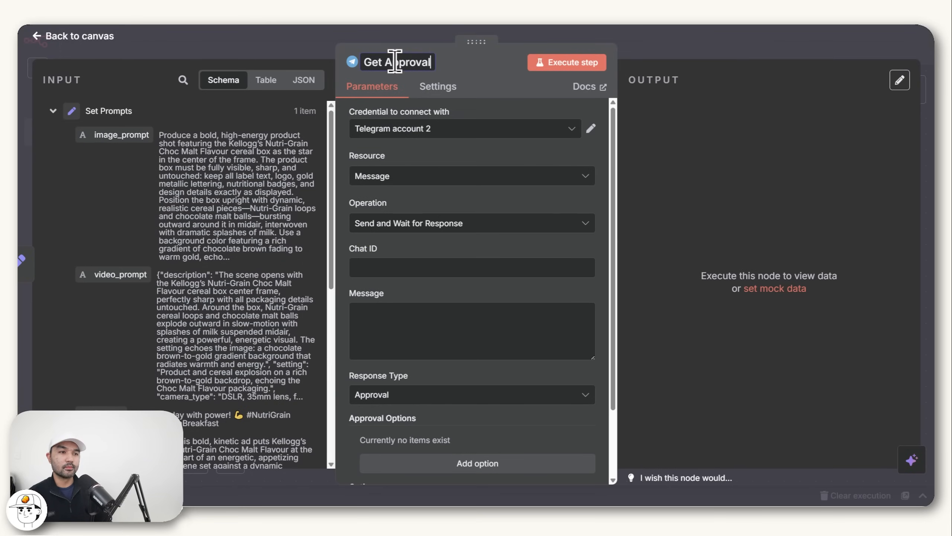
{"action": "left_click", "coordinate": [469, 129]}
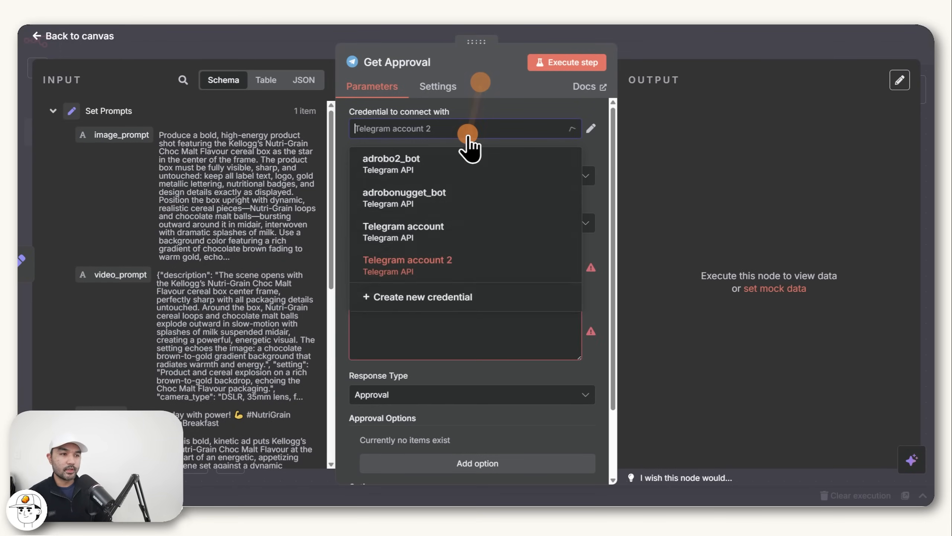
{"action": "left_click", "coordinate": [418, 169]}
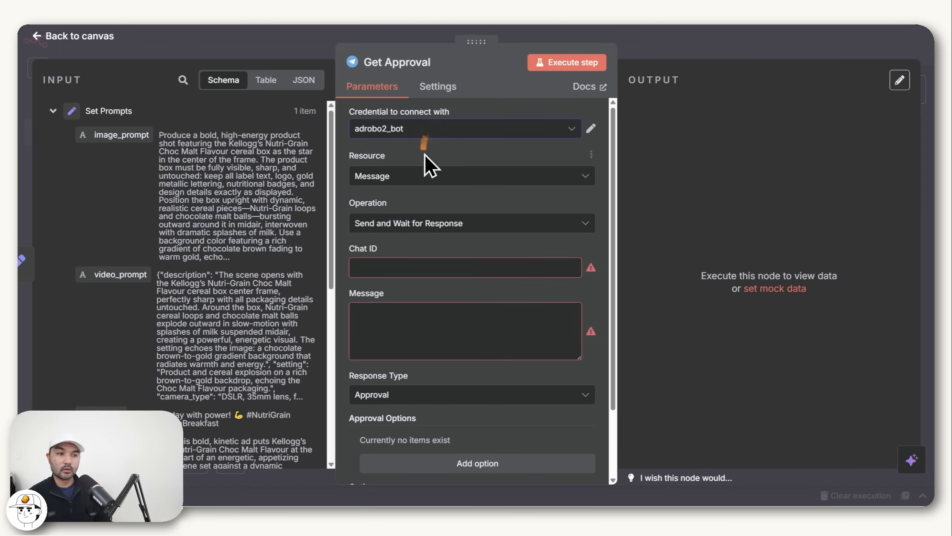
Map the chat id from the Telegram Trigger's message data into Get Approval's Chat ID.
{"action": "left_click", "coordinate": [420, 267]}
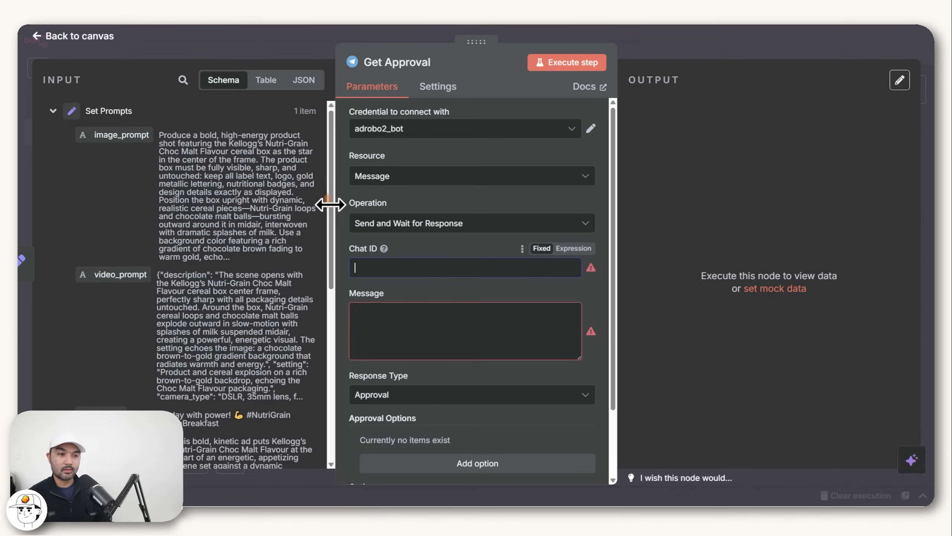
{"action": "left_click_drag", "start_coordinate": [331, 204], "coordinate": [330, 252]}
{"action": "scroll", "coordinate": [326, 259], "scroll_direction": "down", "scroll_amount": 8}
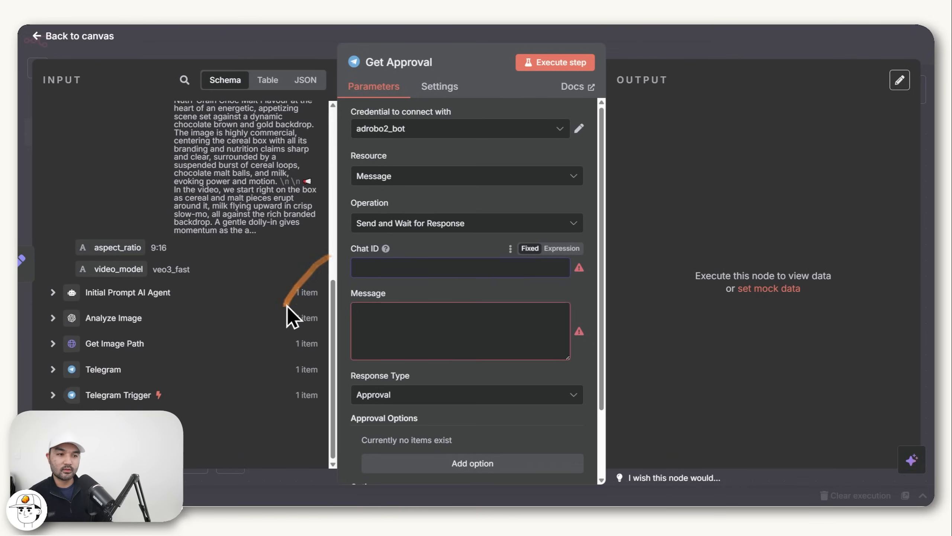
{"action": "left_click", "coordinate": [52, 395]}
{"action": "scroll", "coordinate": [152, 334], "scroll_direction": "down", "scroll_amount": 8}
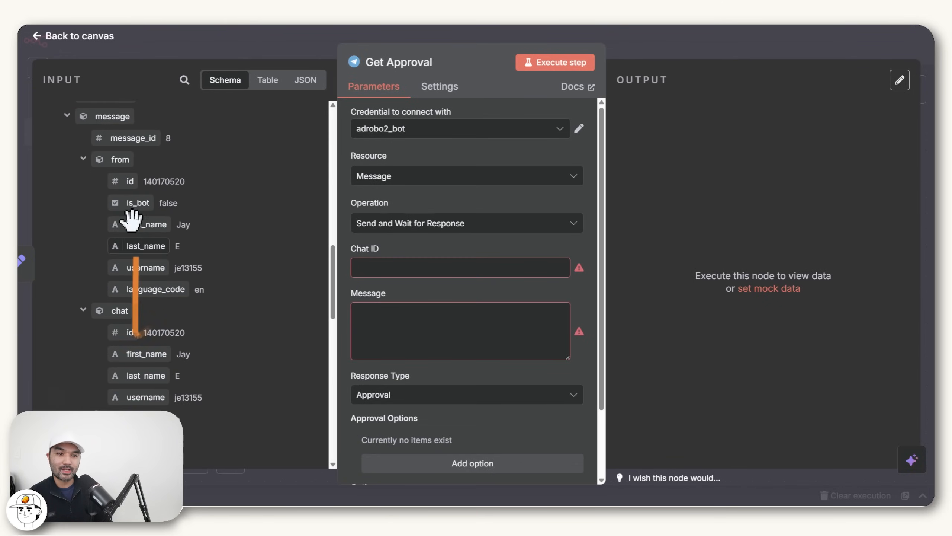
{"action": "left_click_drag", "start_coordinate": [129, 330], "coordinate": [393, 270]}
Paste the message template with CAPTION and CREATIVE SUMMARY sections, using the caption and creative_summary expressions, as the approval message.
{"action": "scroll", "coordinate": [367, 300], "scroll_direction": "down", "scroll_amount": 2}
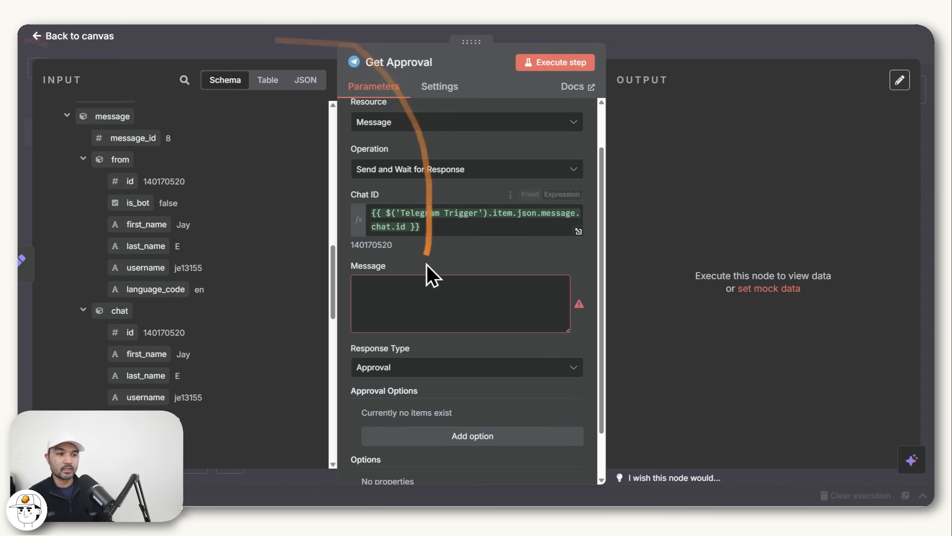
{"action": "left_click", "coordinate": [425, 293]}
{"action": "key", "text": "super+v"}
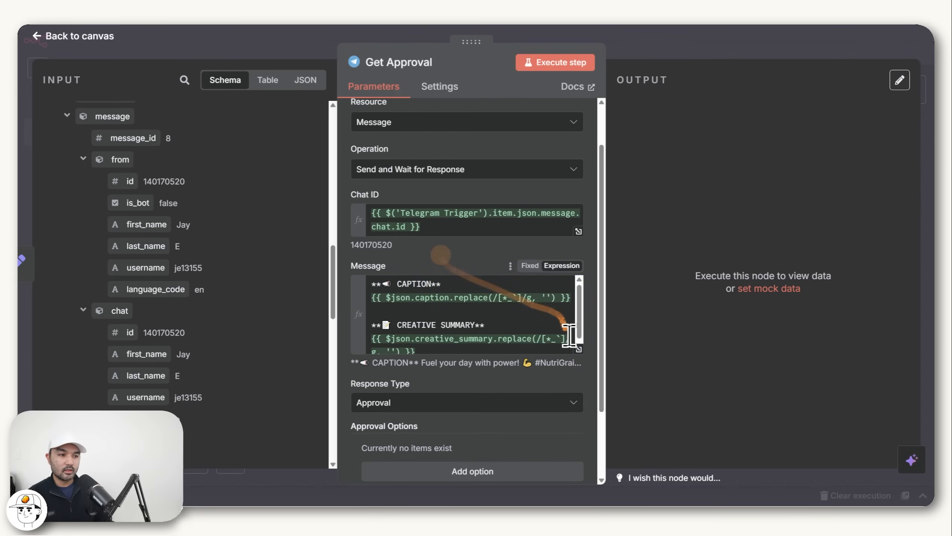
Examine the message expression's rendered result in the expanded editor, from the caption down to the aspect ratio and model, and close it.
{"action": "left_click", "coordinate": [578, 352]}
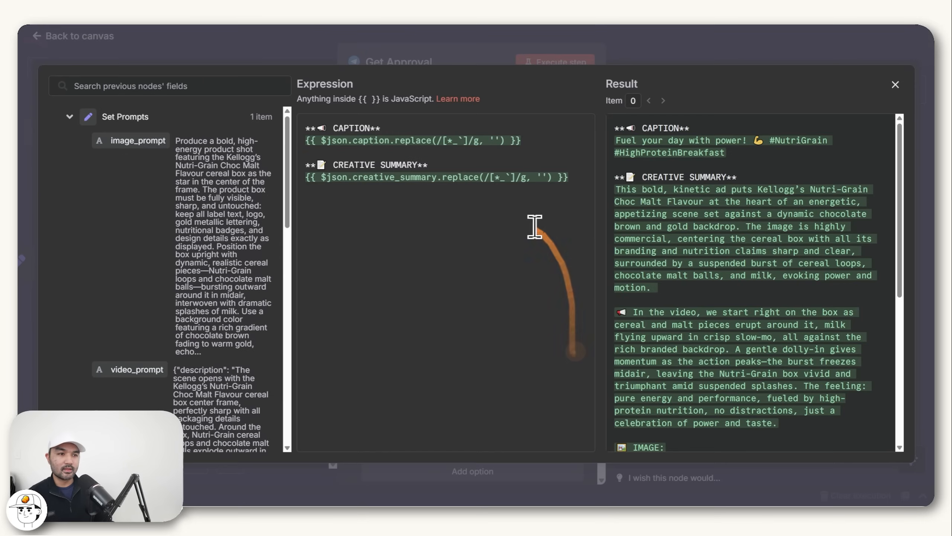
{"action": "triple_click", "coordinate": [760, 153]}
{"action": "left_click", "coordinate": [760, 153]}
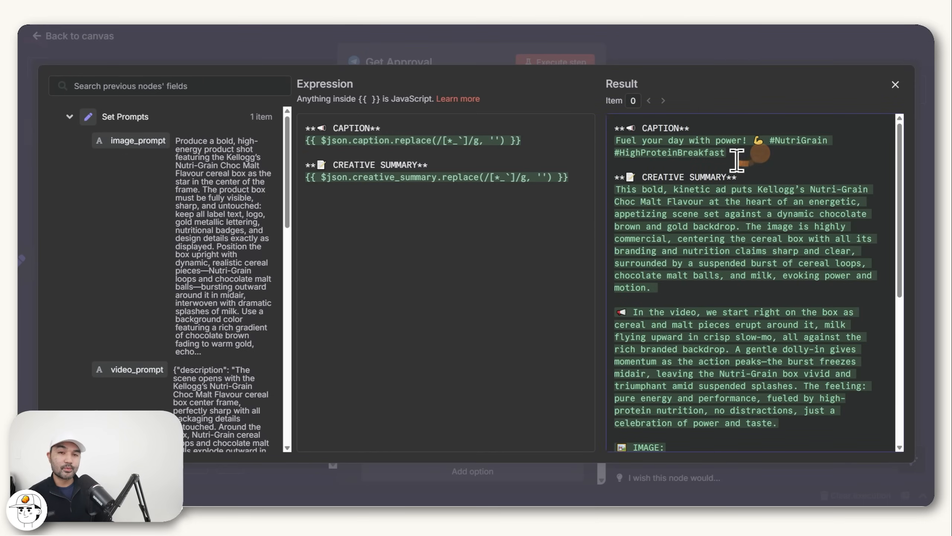
{"action": "triple_click", "coordinate": [605, 150]}
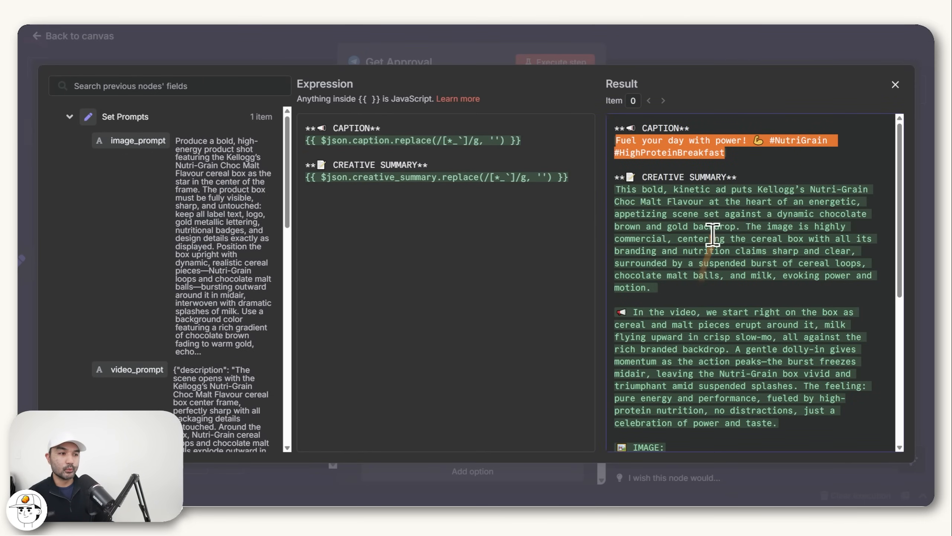
{"action": "scroll", "coordinate": [712, 236], "scroll_direction": "down", "scroll_amount": 2}
{"action": "scroll", "coordinate": [712, 243], "scroll_direction": "down", "scroll_amount": 8}
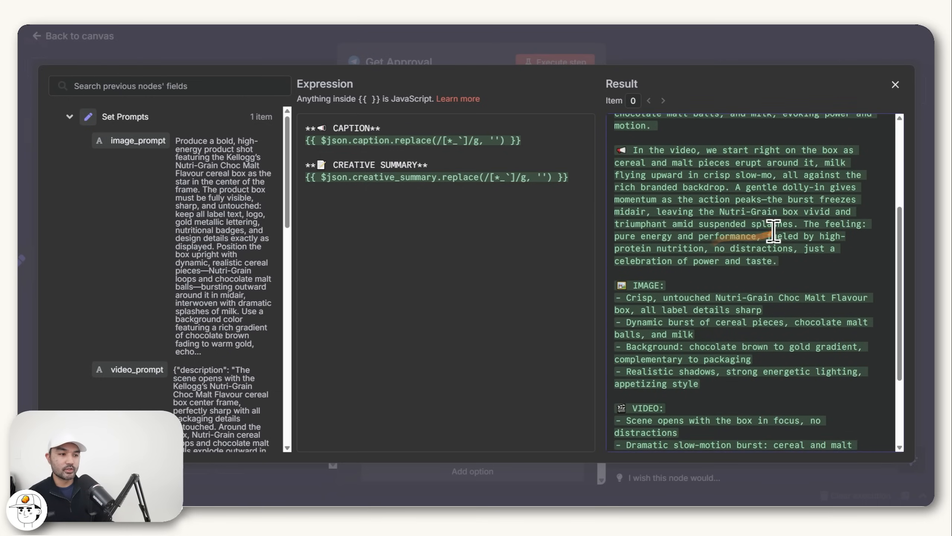
{"action": "left_click_drag", "start_coordinate": [717, 278], "coordinate": [862, 400]}
{"action": "left_click_drag", "start_coordinate": [633, 411], "coordinate": [756, 444]}
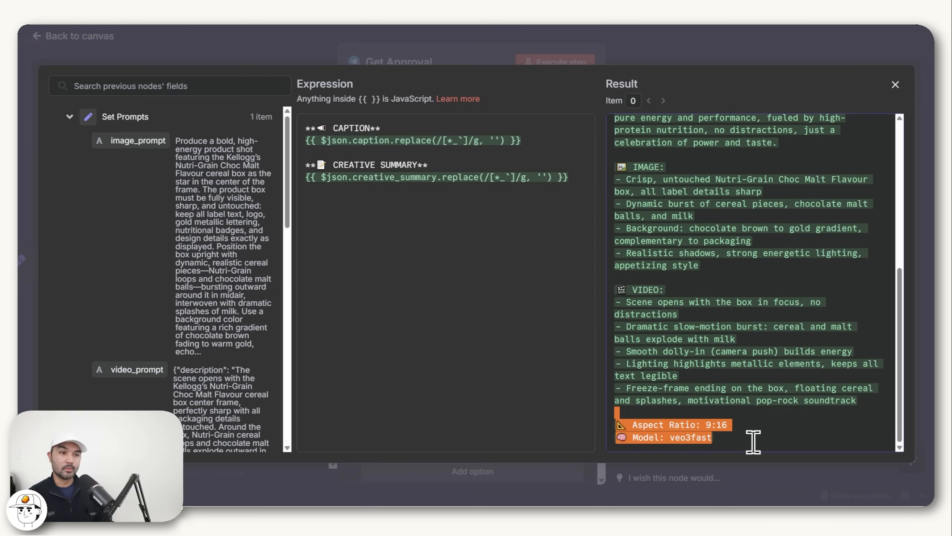
{"action": "left_click", "coordinate": [720, 43]}
Set the response type to Custom Form and add a form element named Approve.
{"action": "scroll", "coordinate": [461, 297], "scroll_direction": "down", "scroll_amount": 3}
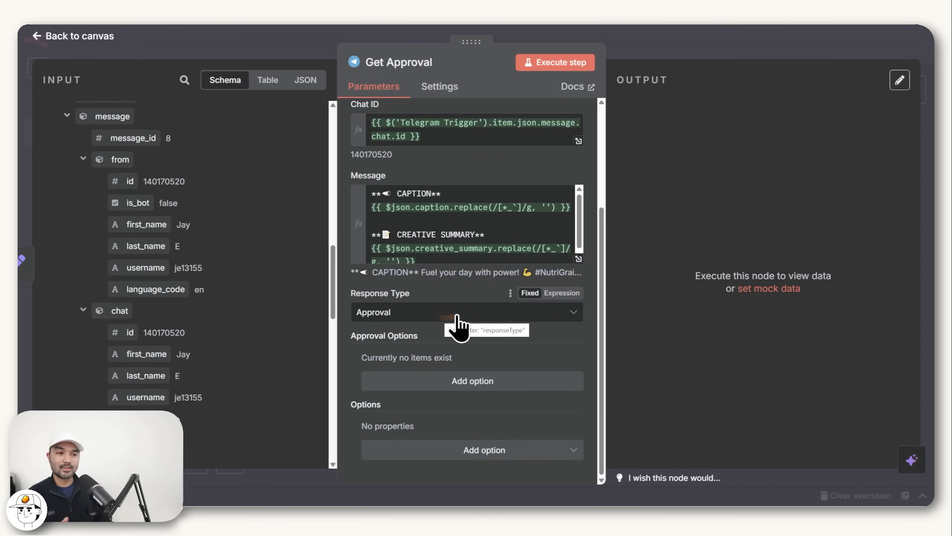
{"action": "left_click", "coordinate": [445, 318]}
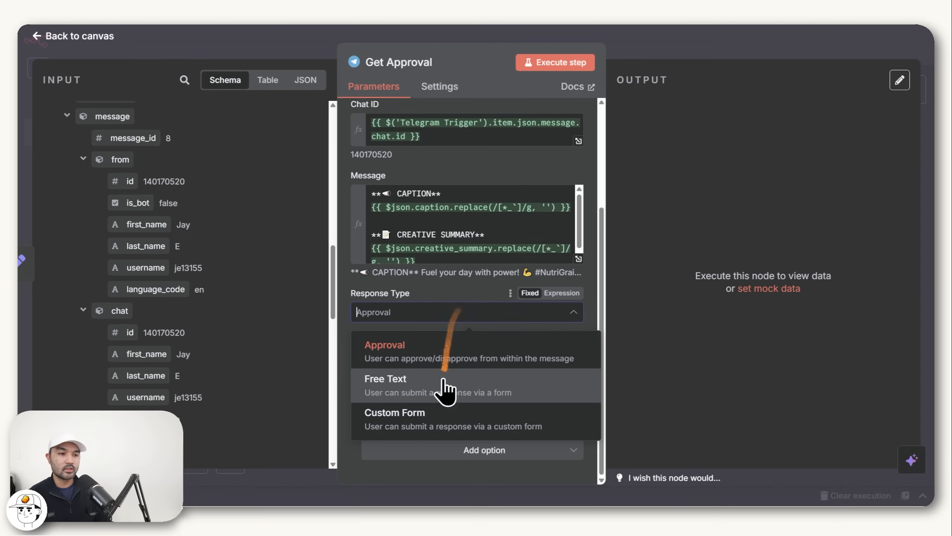
{"action": "left_click", "coordinate": [442, 420]}
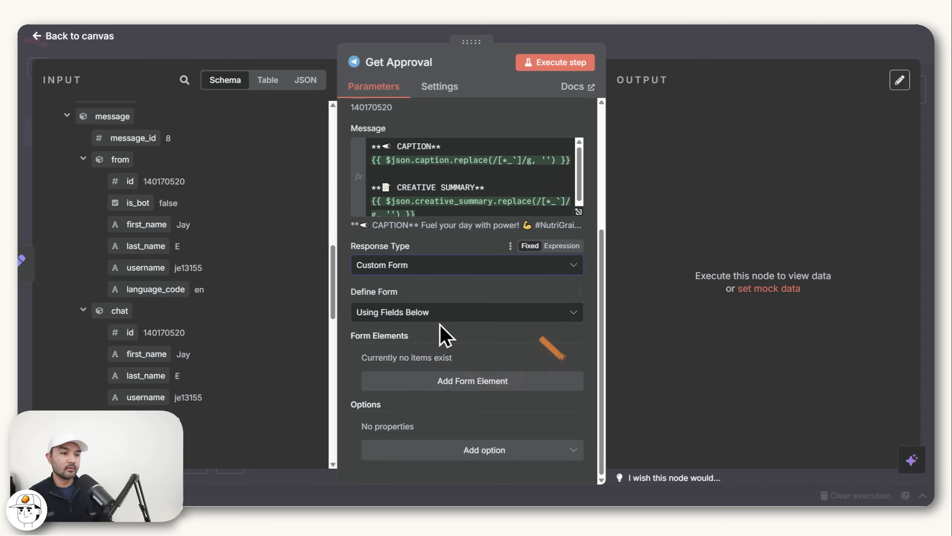
{"action": "left_click", "coordinate": [461, 382]}
{"action": "scroll", "coordinate": [510, 356], "scroll_direction": "down", "scroll_amount": 2}
{"action": "left_click", "coordinate": [478, 325]}
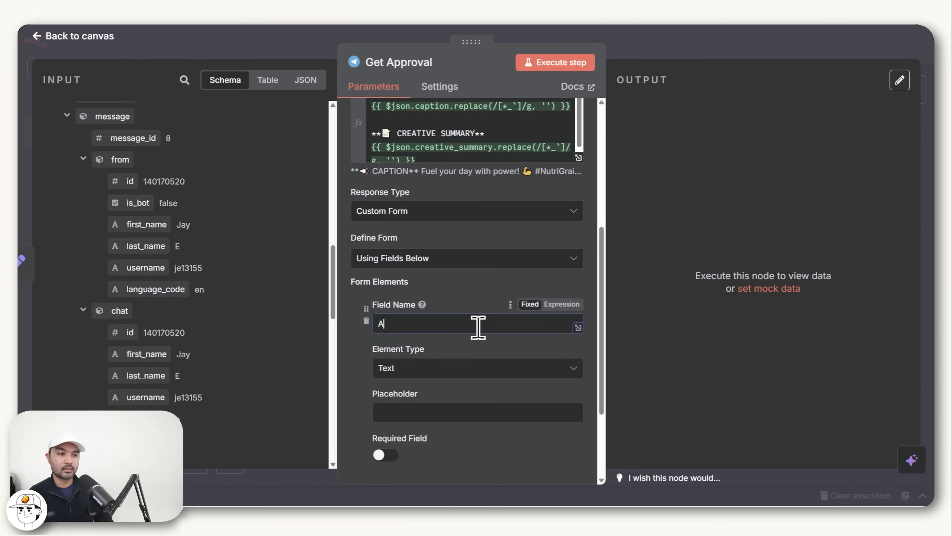
{"action": "key", "text": "ctrl+plus"}
{"action": "scroll", "coordinate": [466, 308], "scroll_direction": "down", "scroll_amount": 5}
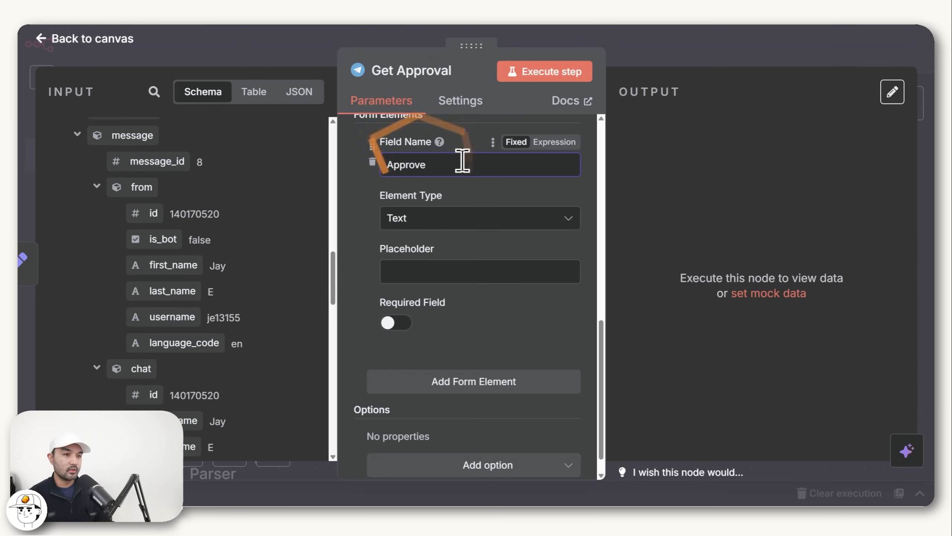
Make the Approve element a required dropdown list with the options Yes and No.
{"action": "left_click", "coordinate": [416, 221]}
{"action": "left_click", "coordinate": [449, 289]}
{"action": "left_click", "coordinate": [457, 300]}
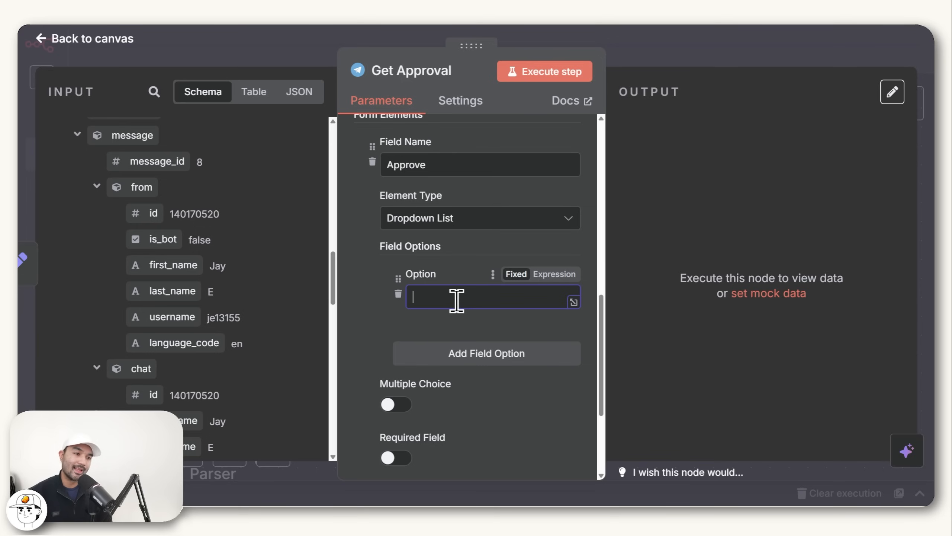
{"action": "type", "text": "Yes"}
{"action": "left_click", "coordinate": [486, 356]}
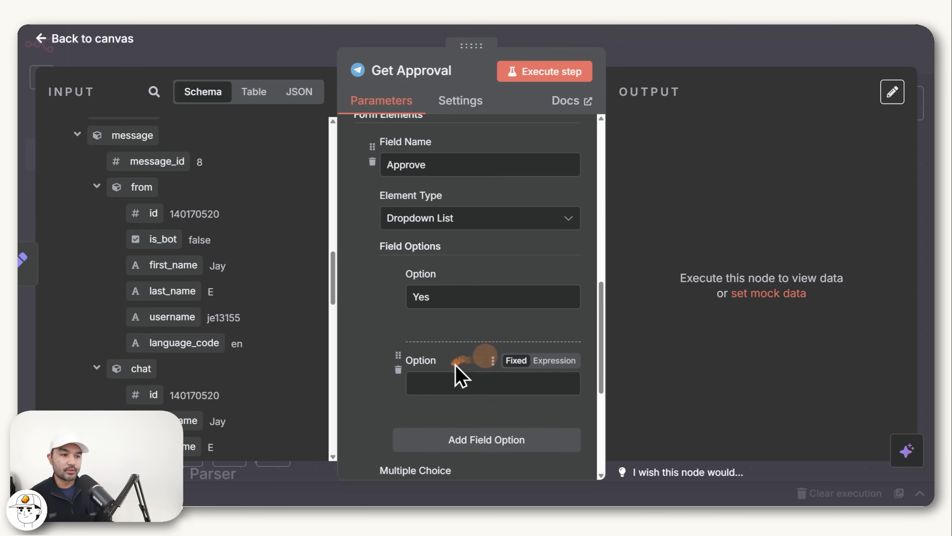
{"action": "left_click", "coordinate": [369, 341]}
{"action": "scroll", "coordinate": [389, 263], "scroll_direction": "down", "scroll_amount": 5}
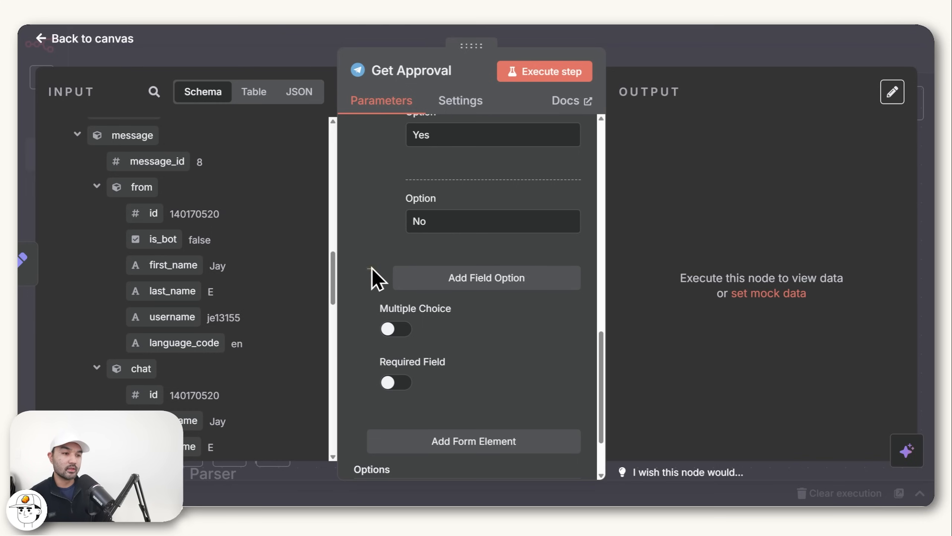
{"action": "scroll", "coordinate": [372, 271], "scroll_direction": "down", "scroll_amount": 3}
{"action": "left_click", "coordinate": [398, 296]}
Add a text form element named Comments with the placeholder "Type your comments here".
{"action": "left_click", "coordinate": [471, 354]}
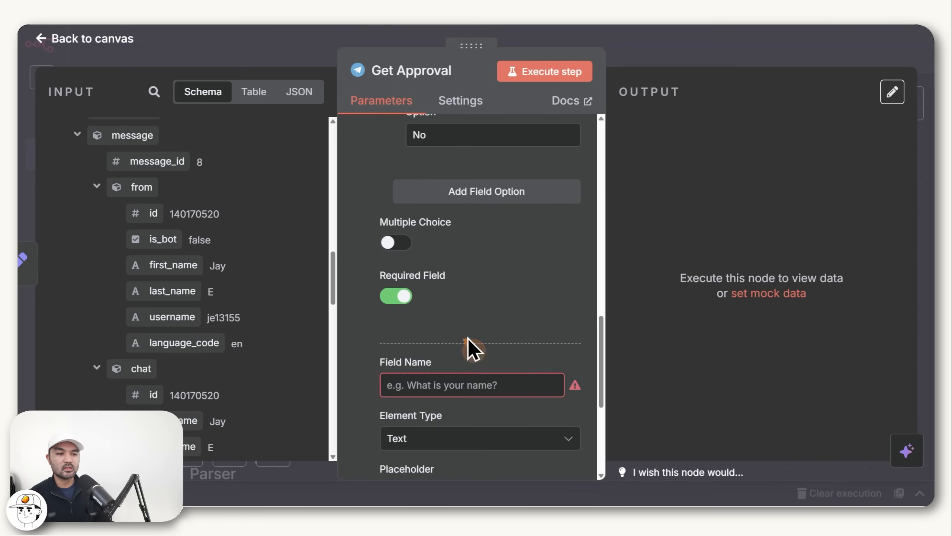
{"action": "scroll", "coordinate": [469, 337], "scroll_direction": "down", "scroll_amount": 3}
{"action": "scroll", "coordinate": [485, 309], "scroll_direction": "down", "scroll_amount": 2}
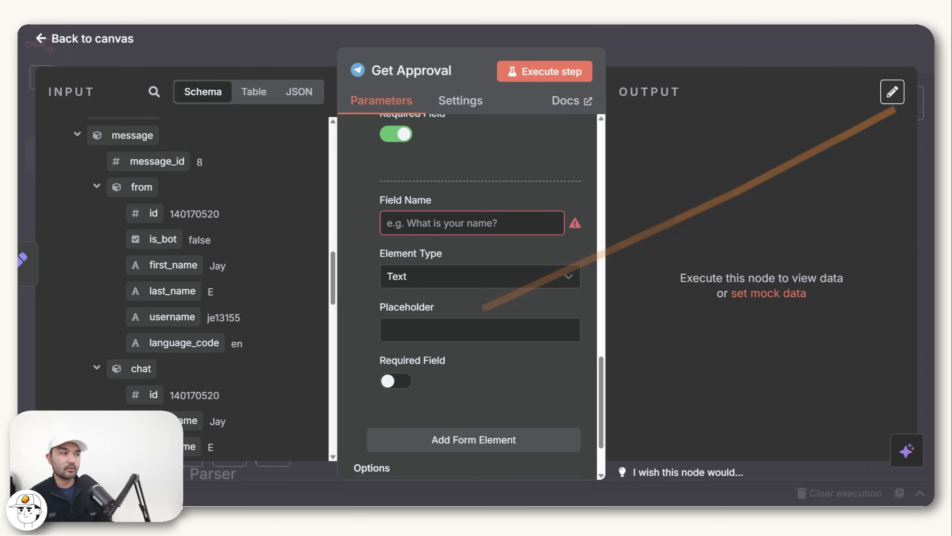
{"action": "left_click", "coordinate": [429, 222]}
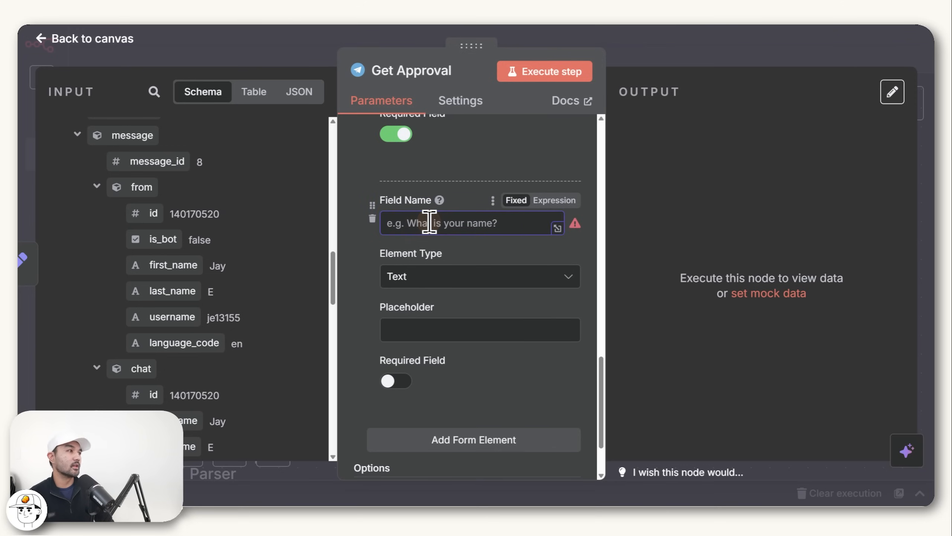
{"action": "type", "text": "Comments"}
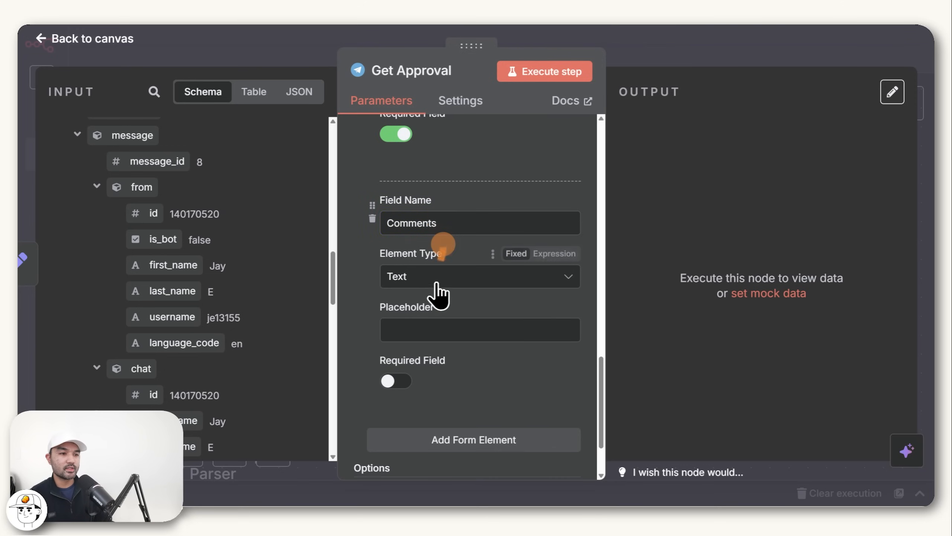
{"action": "left_click", "coordinate": [430, 326]}
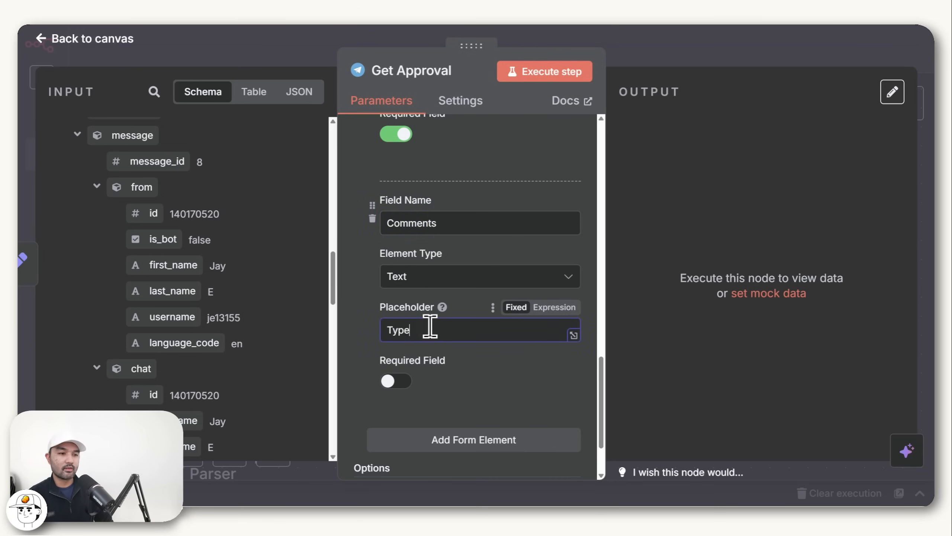
{"action": "type", "text": "Type your comments"}
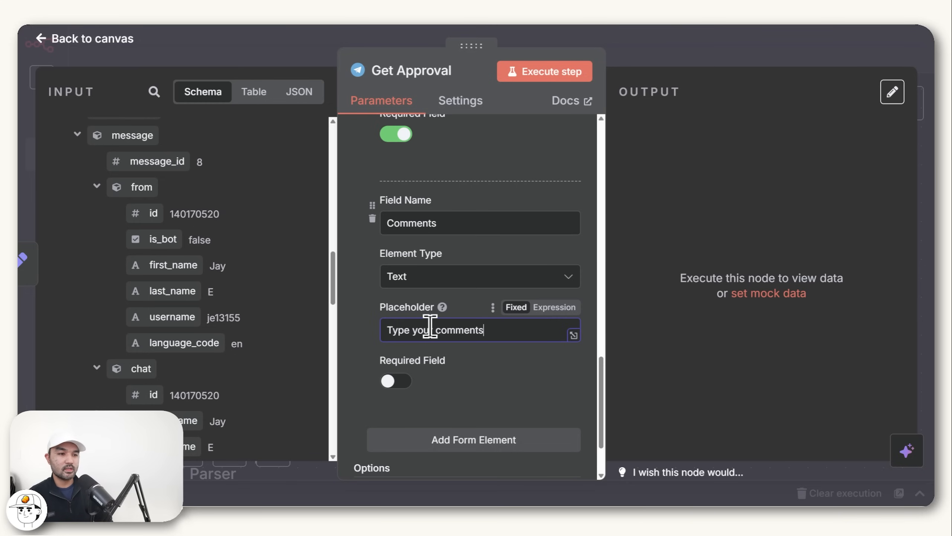
{"action": "type", "text": " here"}
Add the Append n8n Attribution option to Get Approval and turn it off.
{"action": "scroll", "coordinate": [442, 166], "scroll_direction": "down", "scroll_amount": 3}
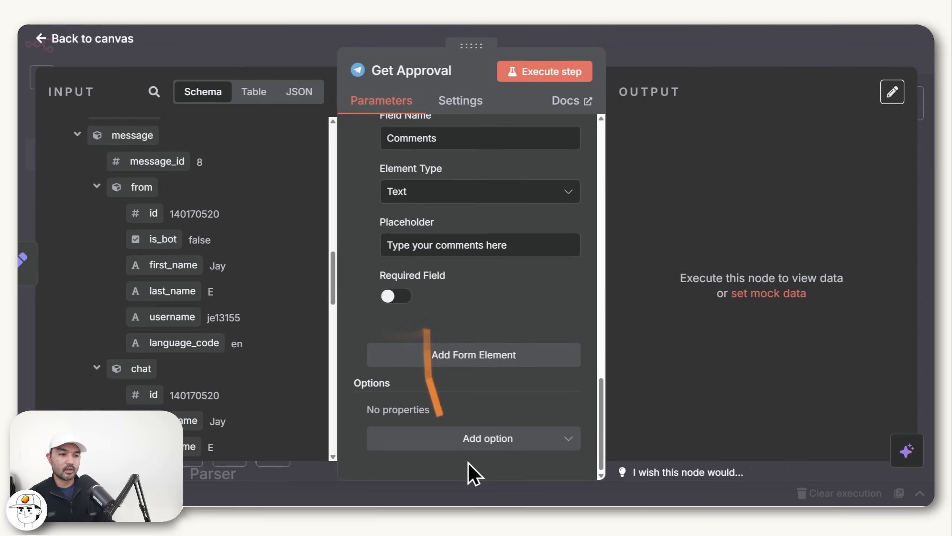
{"action": "left_click", "coordinate": [475, 444]}
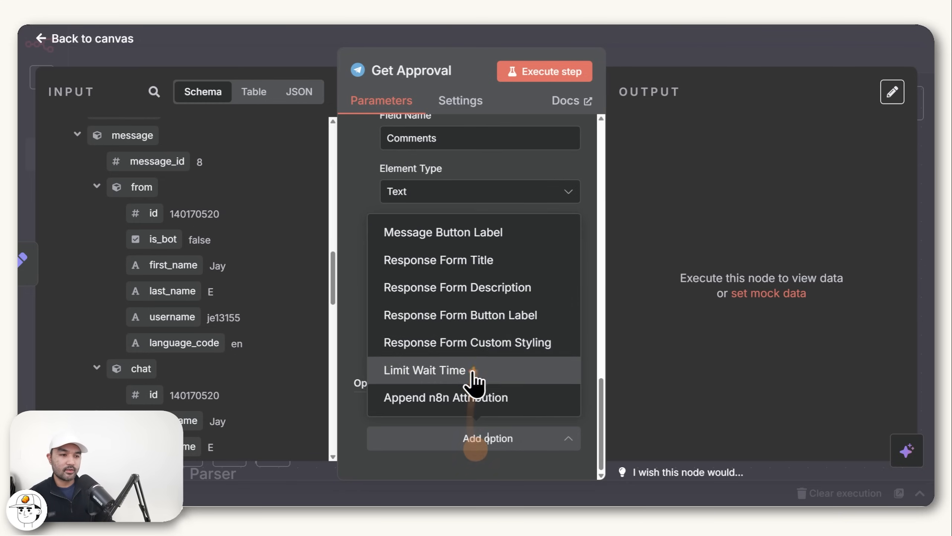
{"action": "left_click", "coordinate": [446, 400]}
{"action": "scroll", "coordinate": [490, 401], "scroll_direction": "down", "scroll_amount": 1}
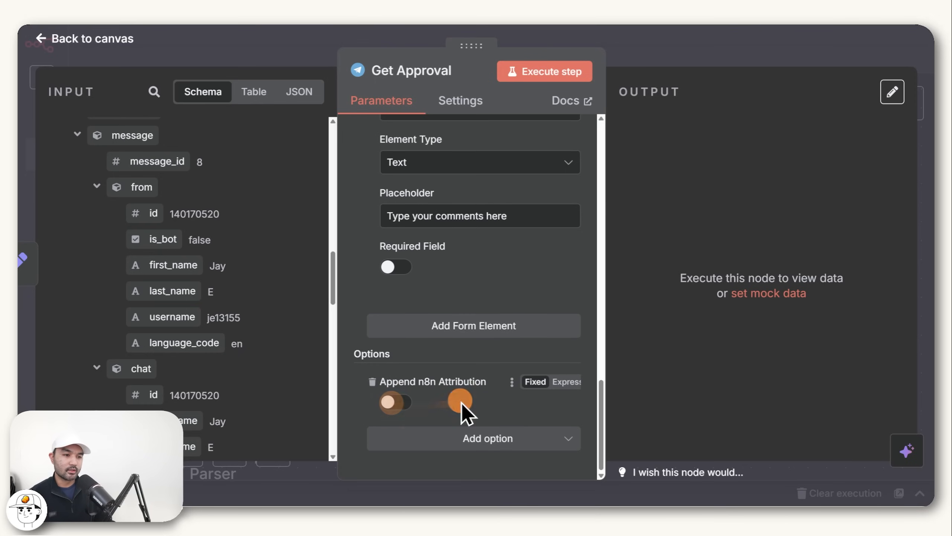
Execute the Get Approval node, switch to Telegram and read the approval message in the adrobo2 chat.
{"action": "left_click", "coordinate": [550, 77]}
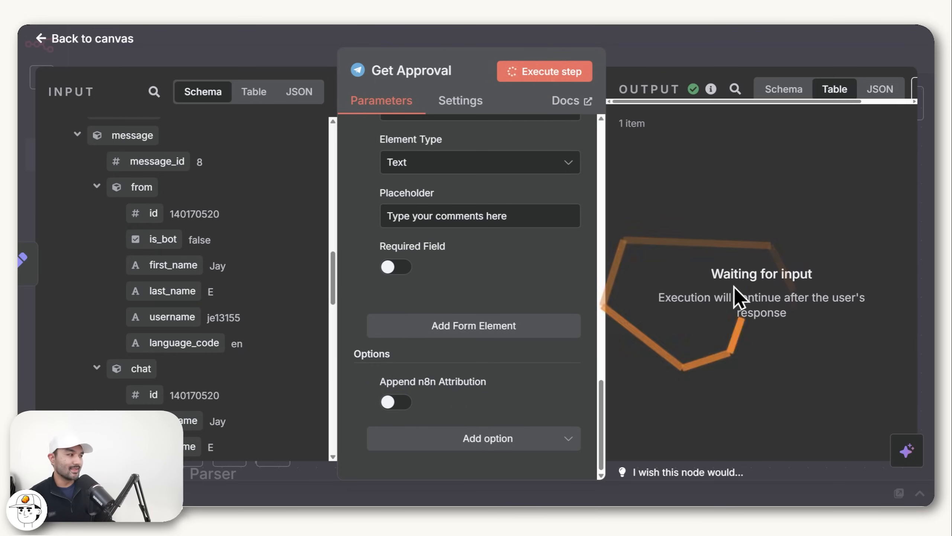
{"action": "left_click", "coordinate": [176, 504]}
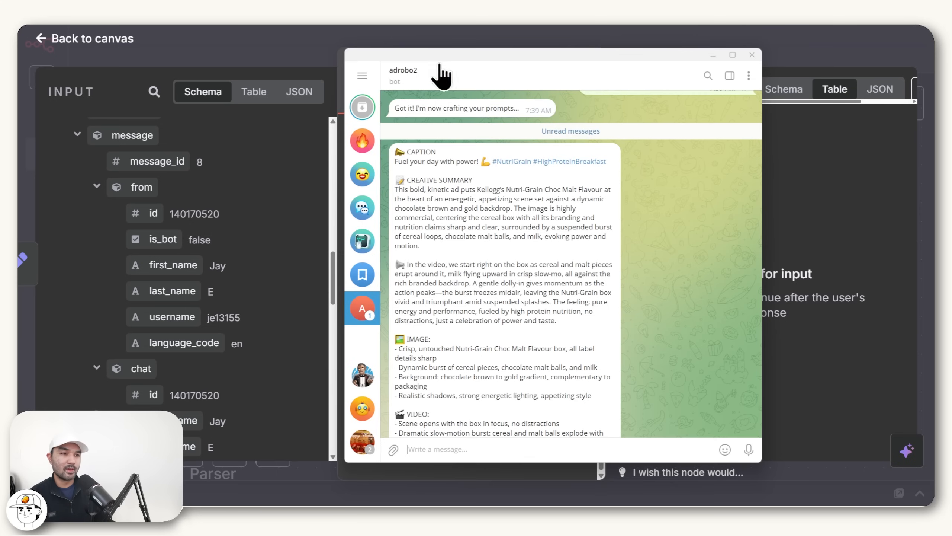
{"action": "left_click_drag", "start_coordinate": [395, 154], "coordinate": [536, 404]}
{"action": "scroll", "coordinate": [495, 245], "scroll_direction": "down", "scroll_amount": 3}
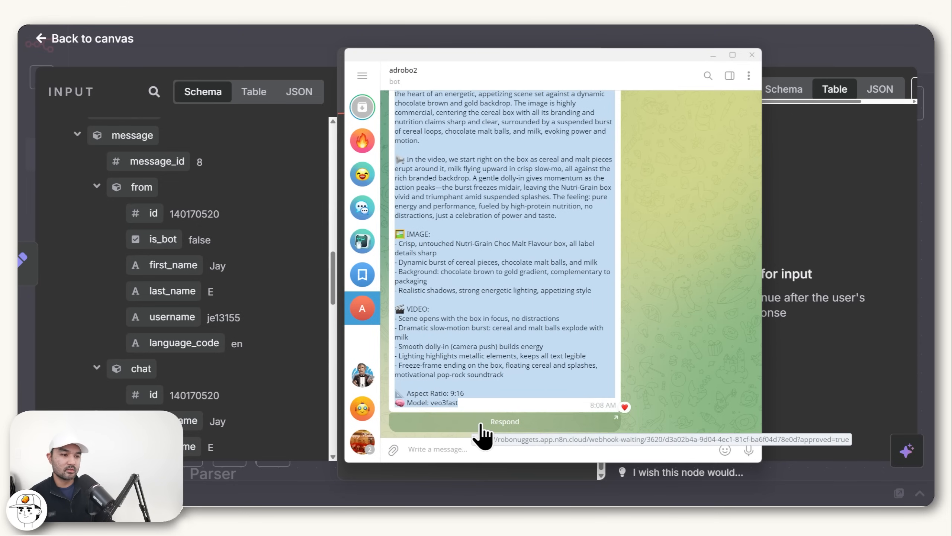
Open the response form linked from the Telegram message and go to its Approve and Comments fields.
{"action": "left_click", "coordinate": [483, 422]}
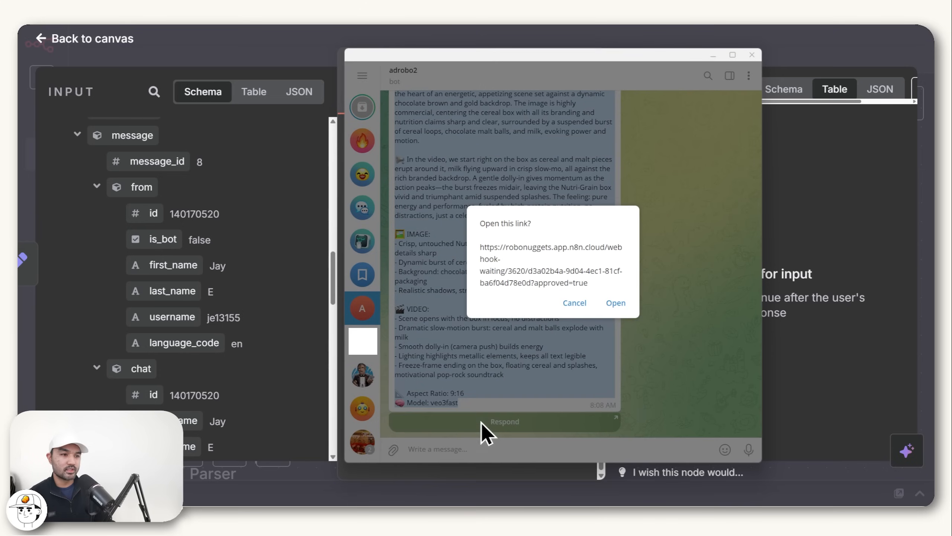
{"action": "left_click", "coordinate": [615, 303]}
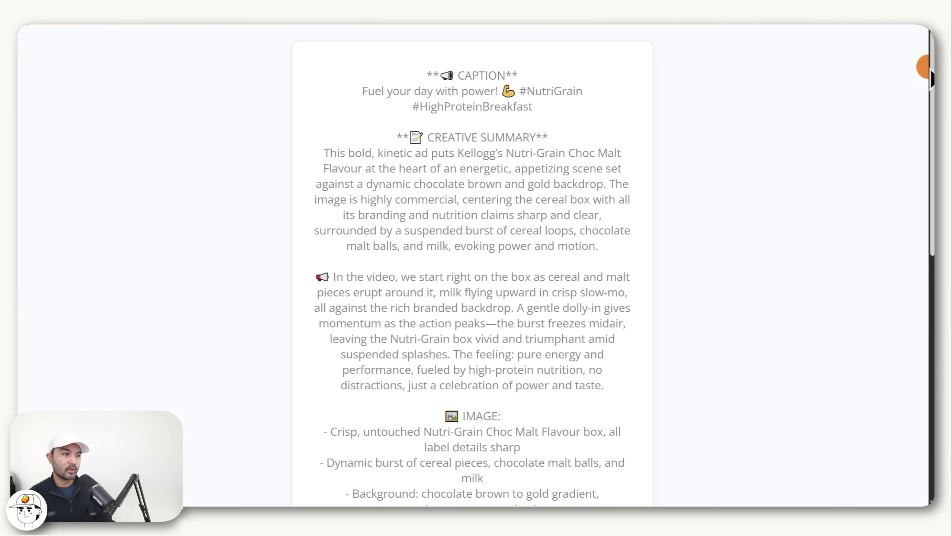
{"action": "left_click_drag", "start_coordinate": [932, 68], "coordinate": [932, 375]}
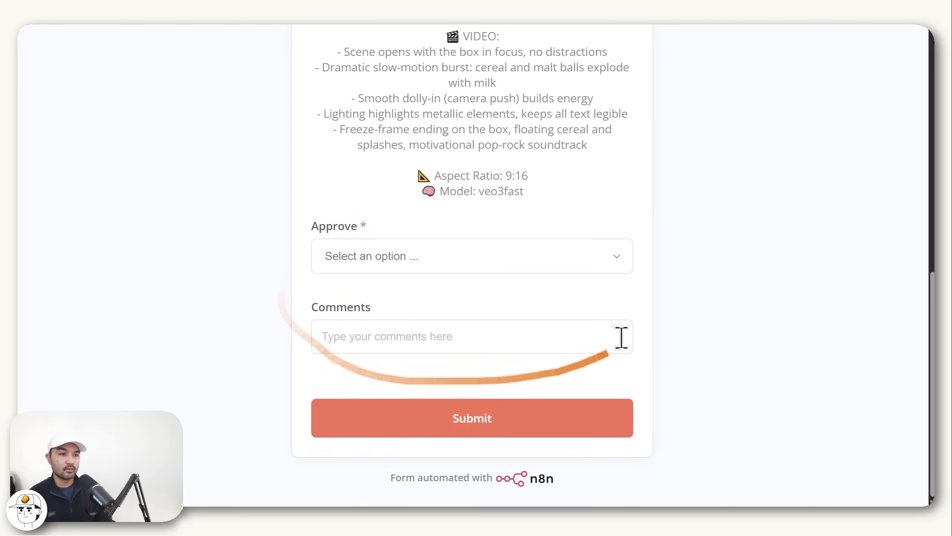
Answer No to Approve, enter the comment "Change to landscape. Change to veo3-quality", and submit the response form.
{"action": "left_click", "coordinate": [607, 271]}
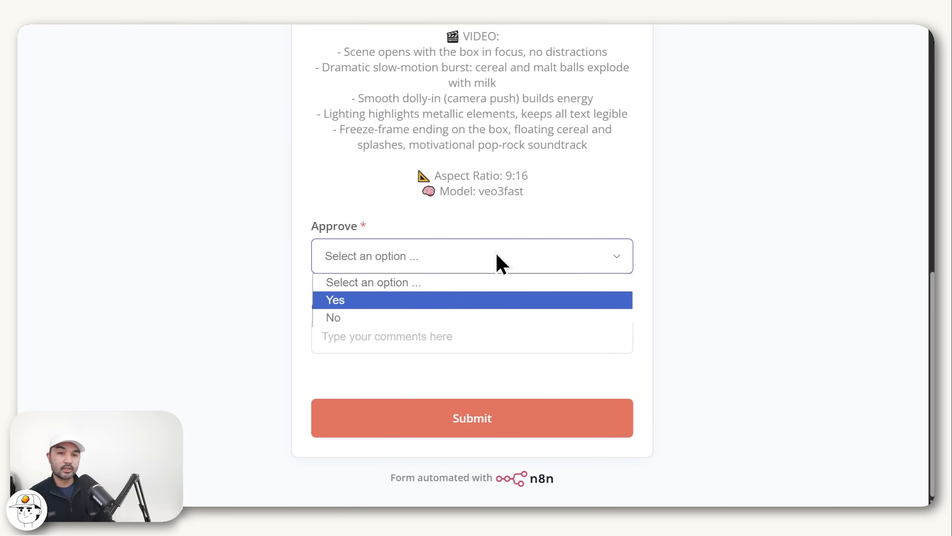
{"action": "left_click", "coordinate": [407, 320]}
{"action": "left_click", "coordinate": [375, 339]}
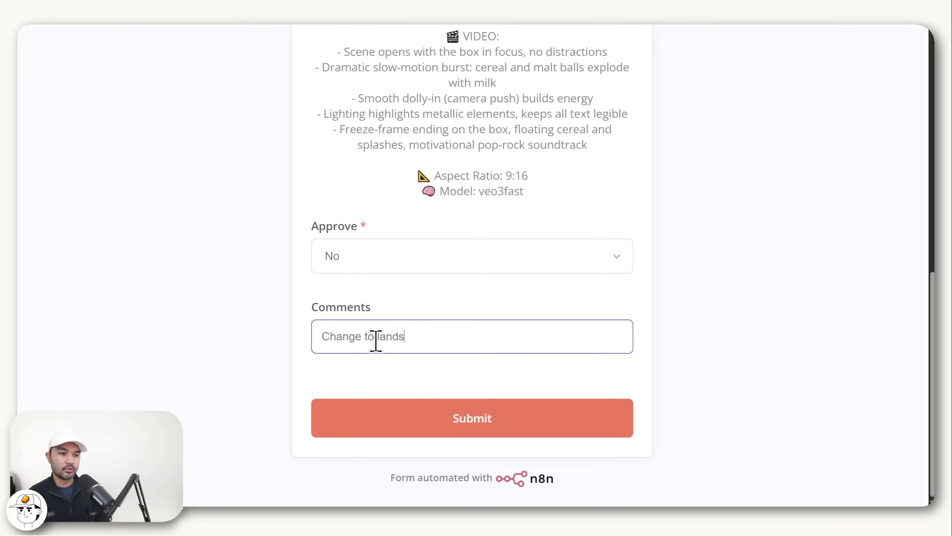
{"action": "left_click_drag", "start_coordinate": [536, 176], "coordinate": [506, 175]}
{"action": "left_click", "coordinate": [475, 325]}
{"action": "type", "text": ". Change to veo3-quality"}
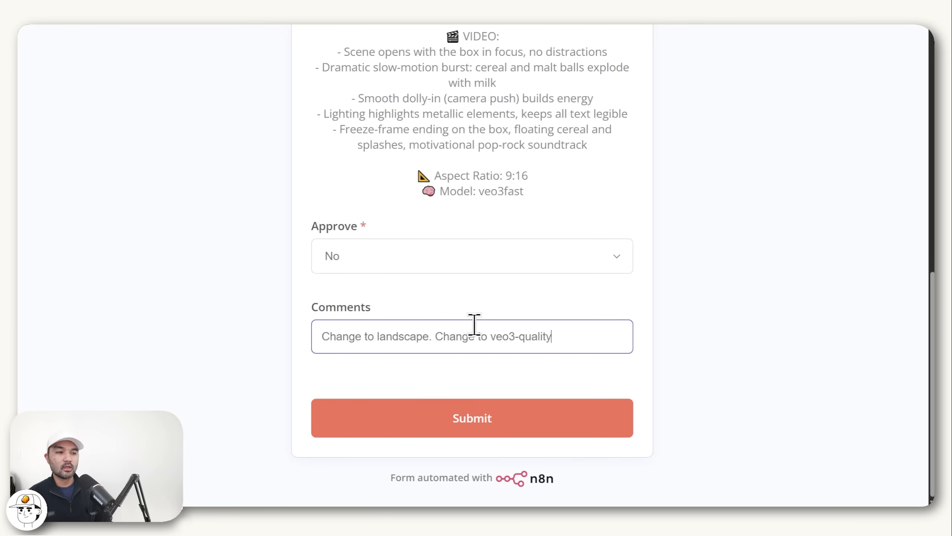
{"action": "left_click_drag", "start_coordinate": [483, 191], "coordinate": [524, 191]}
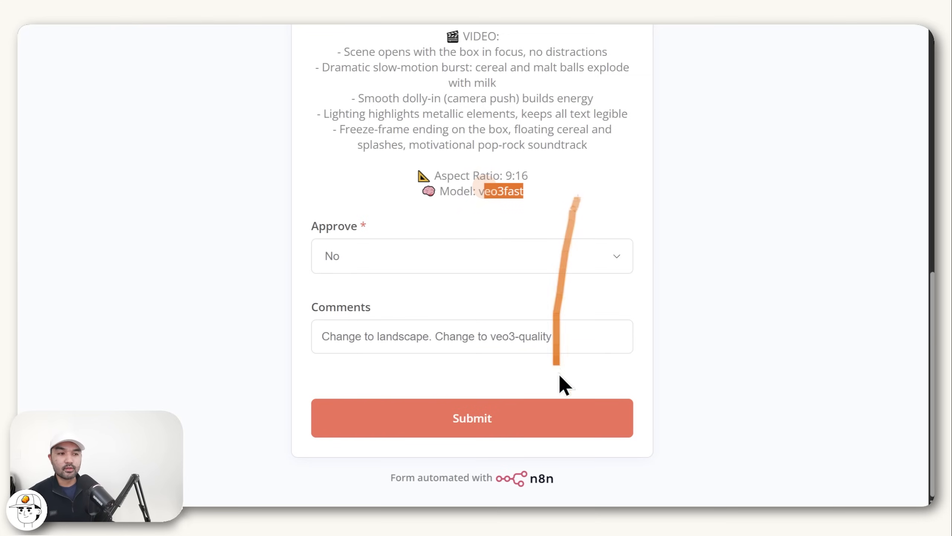
{"action": "left_click", "coordinate": [539, 415]}
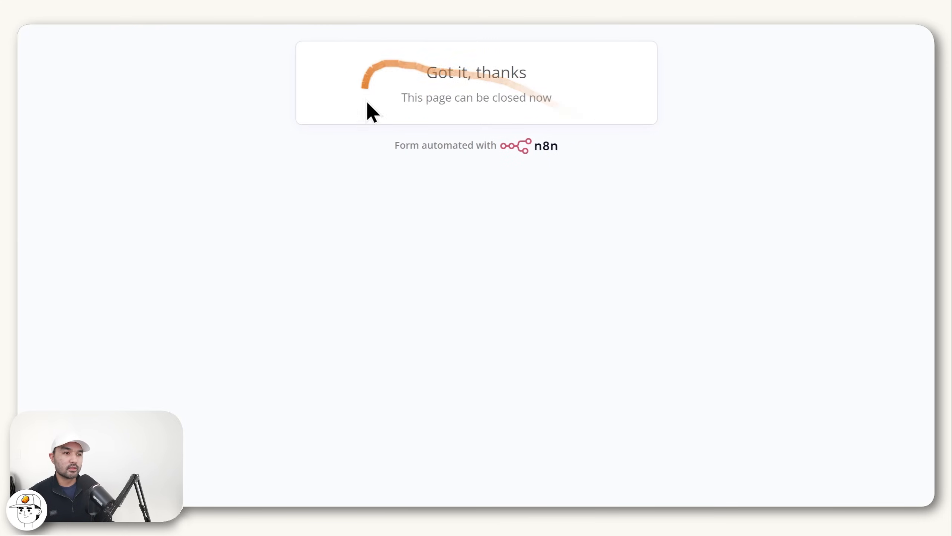
Close the response page, check the submitted Approve and Comments values in the Get Approval output, and return to the canvas.
{"action": "key", "text": "ctrl+w"}
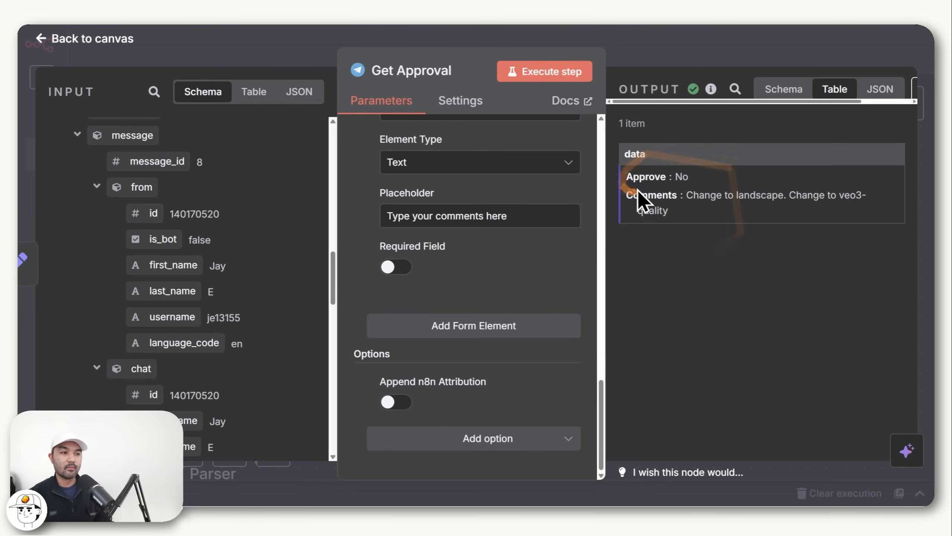
{"action": "left_click_drag", "start_coordinate": [686, 194], "coordinate": [704, 217]}
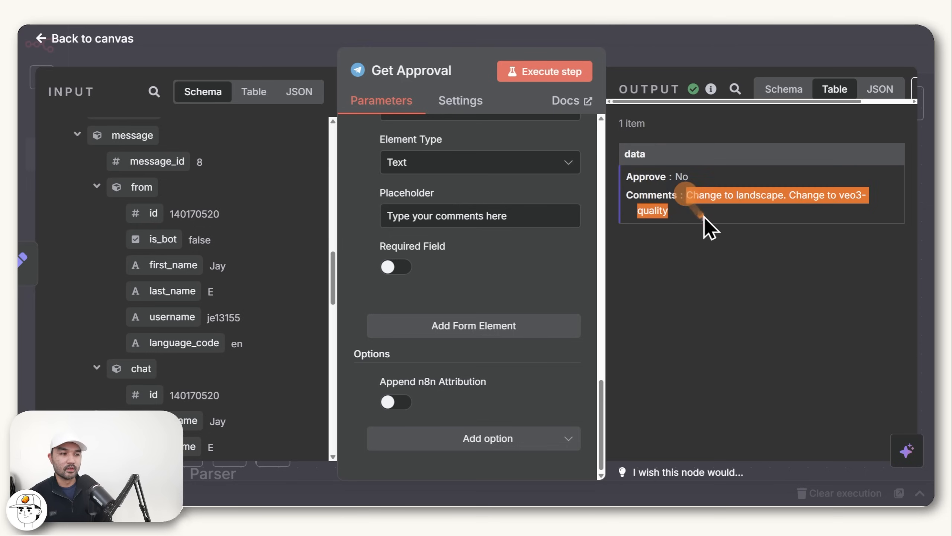
{"action": "left_click", "coordinate": [727, 52]}
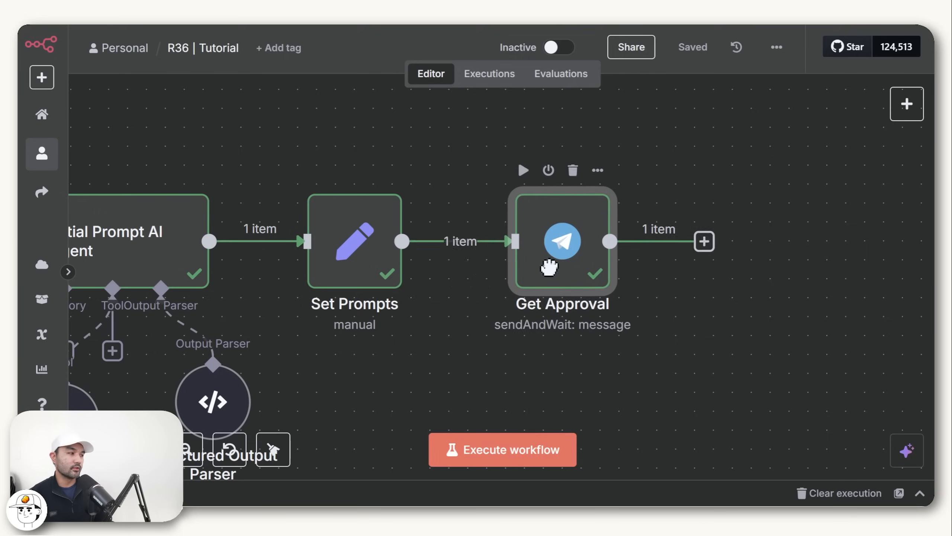
Move the Get Approval node closer to Set Prompts and start adding a node after it.
{"action": "left_click_drag", "start_coordinate": [649, 309], "coordinate": [543, 318]}
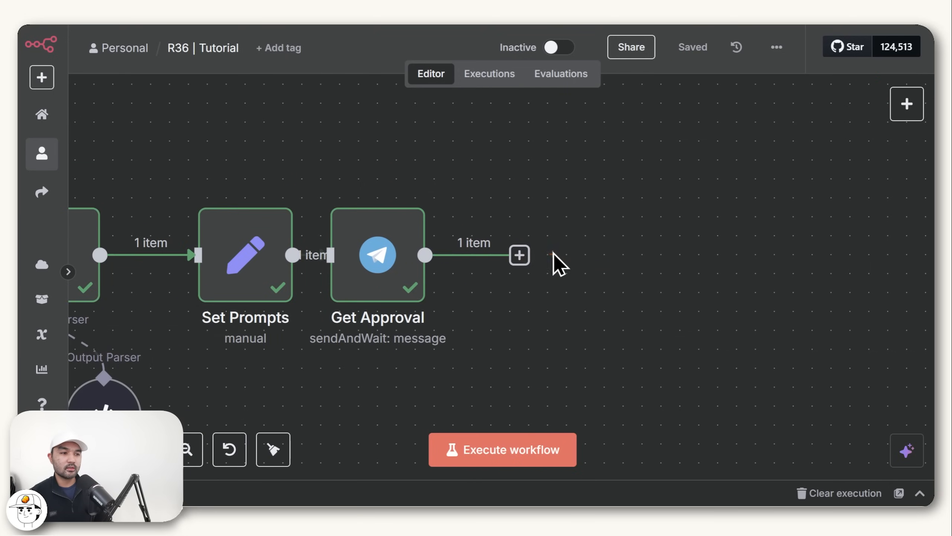
{"action": "left_click_drag", "start_coordinate": [519, 255], "coordinate": [620, 180]}
{"action": "left_click", "coordinate": [605, 336]}
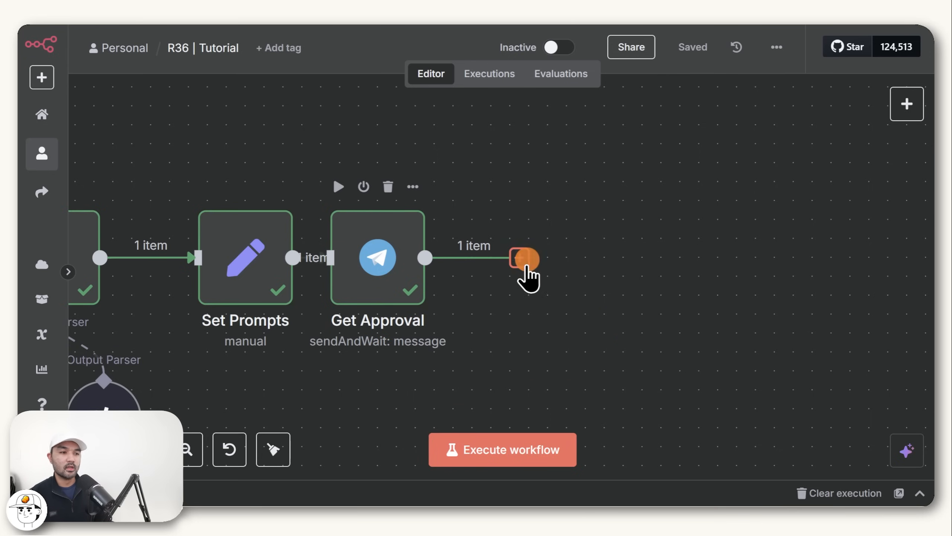
Add an If node after the Get Approval node.
{"action": "left_click", "coordinate": [520, 258]}
{"action": "type", "text": "If"}
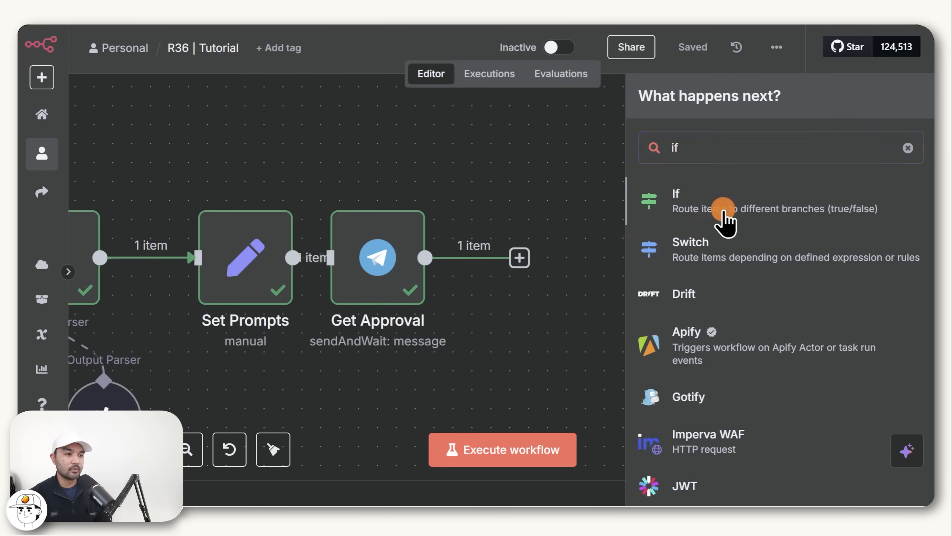
{"action": "left_click", "coordinate": [723, 214]}
Configure the If condition so the Get Approval node's Approve value is equal to "Yes", and return to the canvas.
{"action": "left_click", "coordinate": [454, 170]}
{"action": "left_click", "coordinate": [356, 184]}
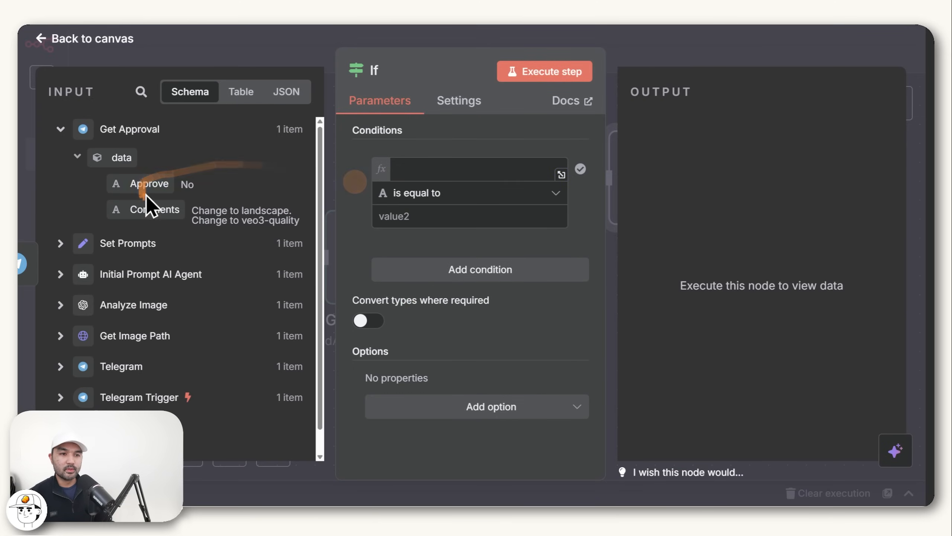
{"action": "left_click_drag", "start_coordinate": [145, 183], "coordinate": [448, 168]}
{"action": "left_click", "coordinate": [413, 214]}
{"action": "type", "text": "Yes"}
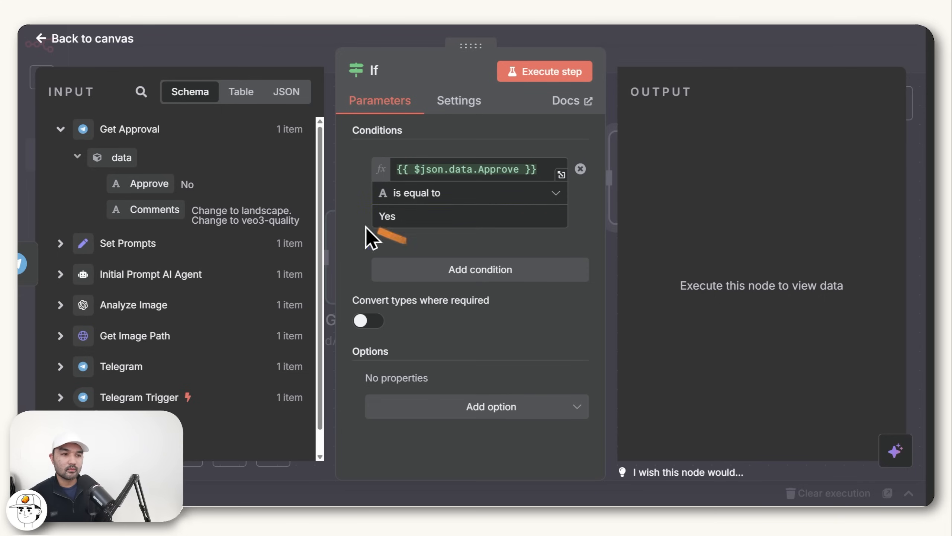
{"action": "left_click", "coordinate": [646, 52]}
{"action": "left_click_drag", "start_coordinate": [663, 197], "coordinate": [504, 279]}
{"action": "left_click_drag", "start_coordinate": [638, 241], "coordinate": [276, 398]}
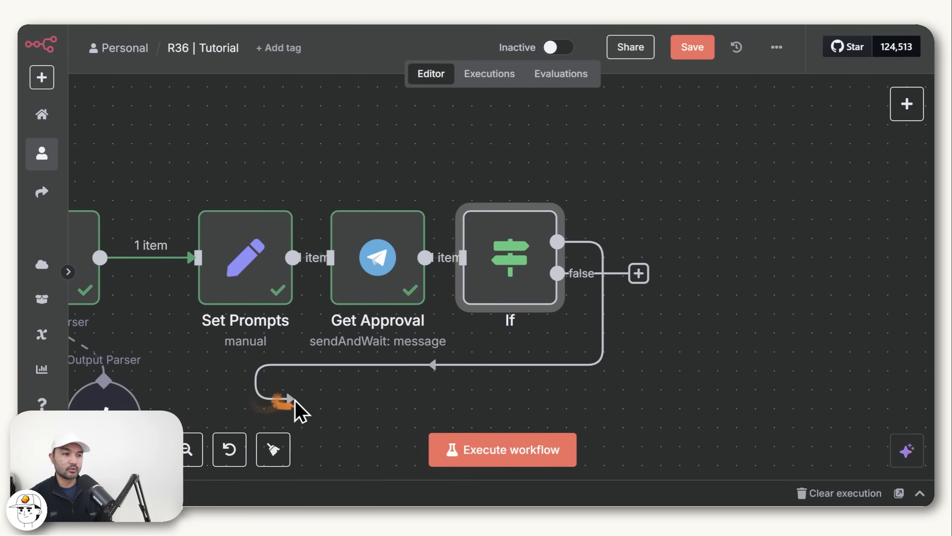
{"action": "left_click", "coordinate": [560, 141]}
Run only the If node and inspect its branch output, saving the workflow.
{"action": "scroll", "coordinate": [585, 195], "scroll_direction": "right", "scroll_amount": 5}
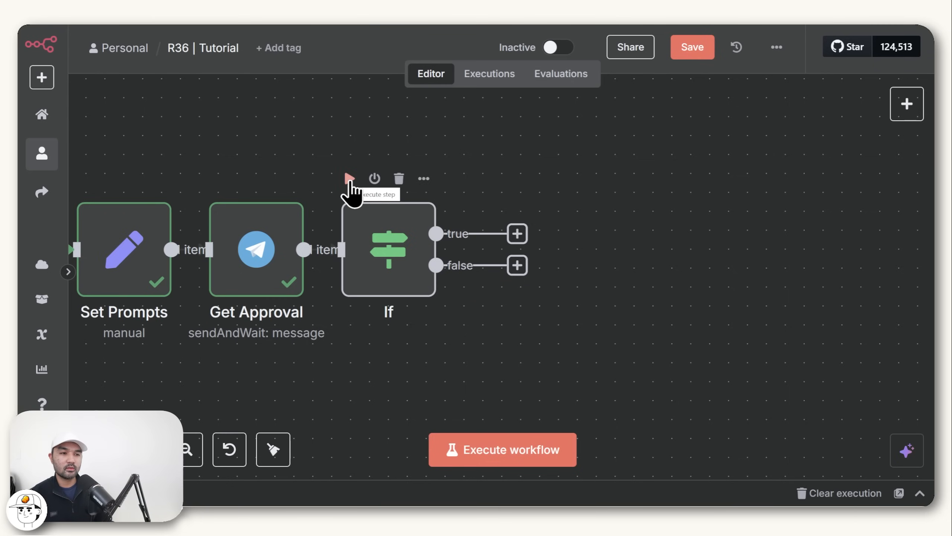
{"action": "left_click", "coordinate": [349, 178]}
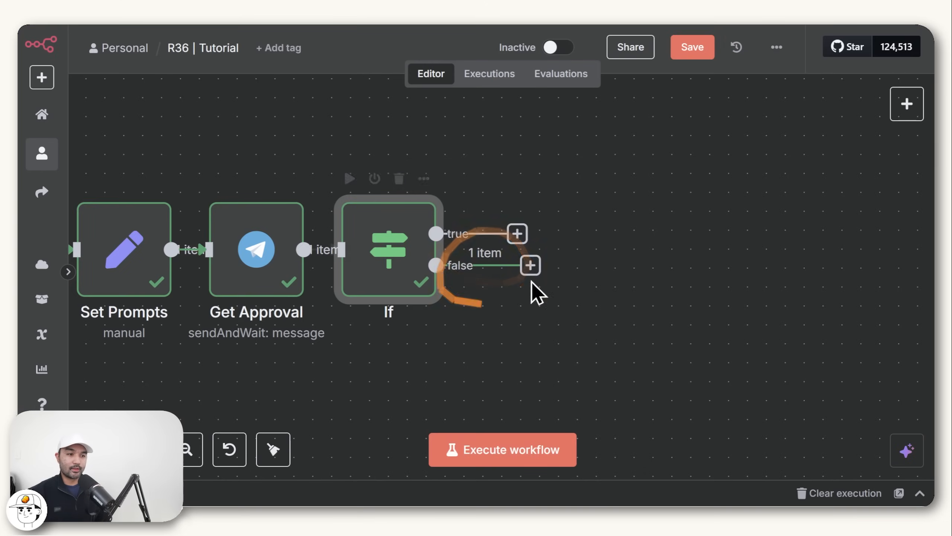
{"action": "key", "text": "ctrl+s"}
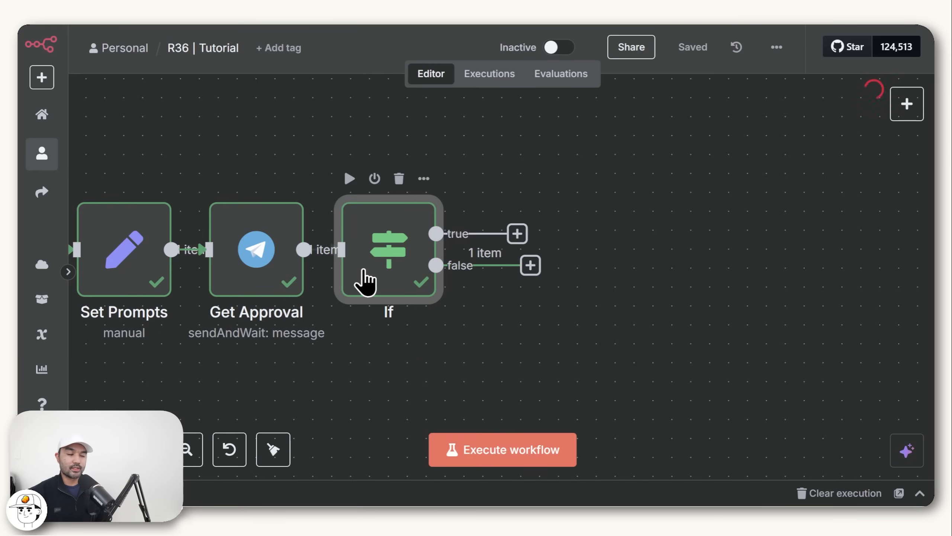
{"action": "double_click", "coordinate": [361, 280]}
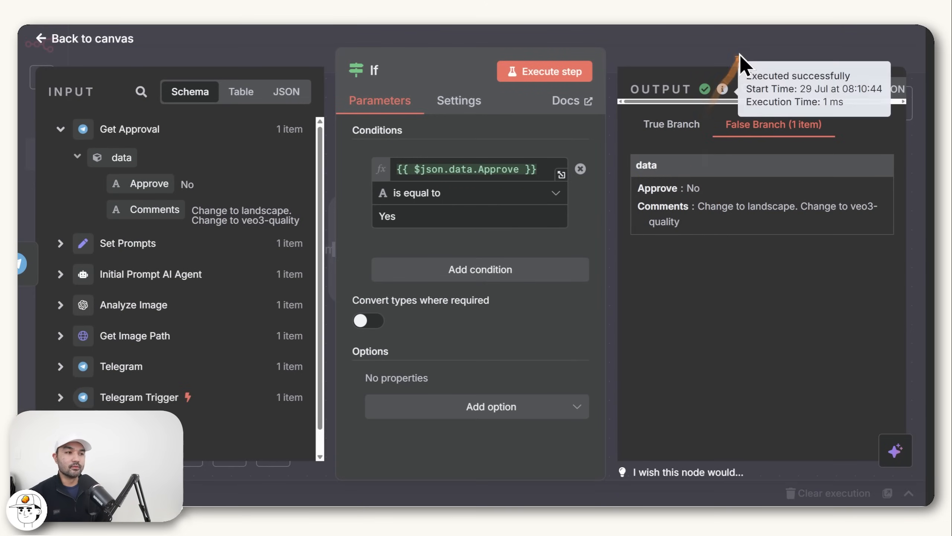
{"action": "key", "text": "Escape"}
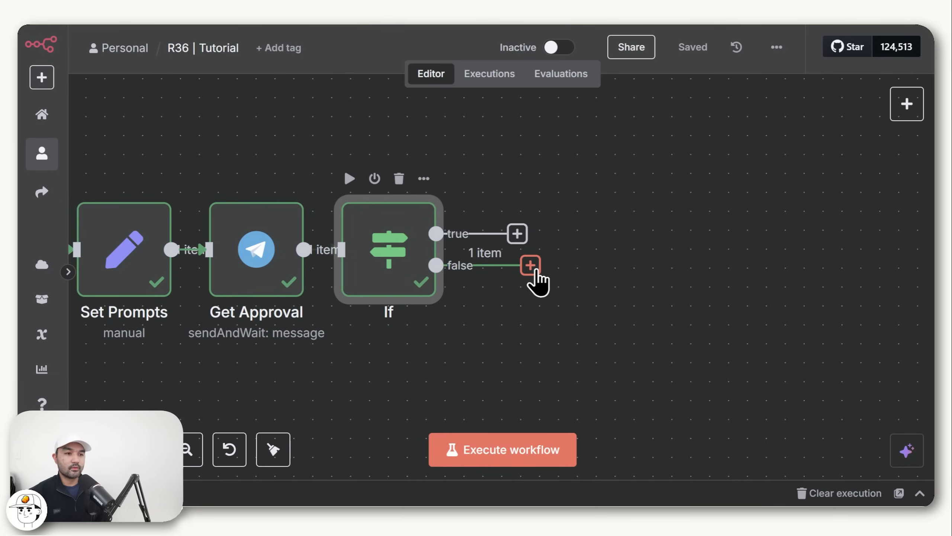
Duplicate the Initial Prompt AI Agent node, place the copy after the If node, and connect the If node's false output to it.
{"action": "scroll", "coordinate": [629, 248], "scroll_direction": "down", "scroll_amount": 3}
{"action": "left_click_drag", "start_coordinate": [687, 297], "coordinate": [778, 269]}
{"action": "left_click", "coordinate": [186, 226]}
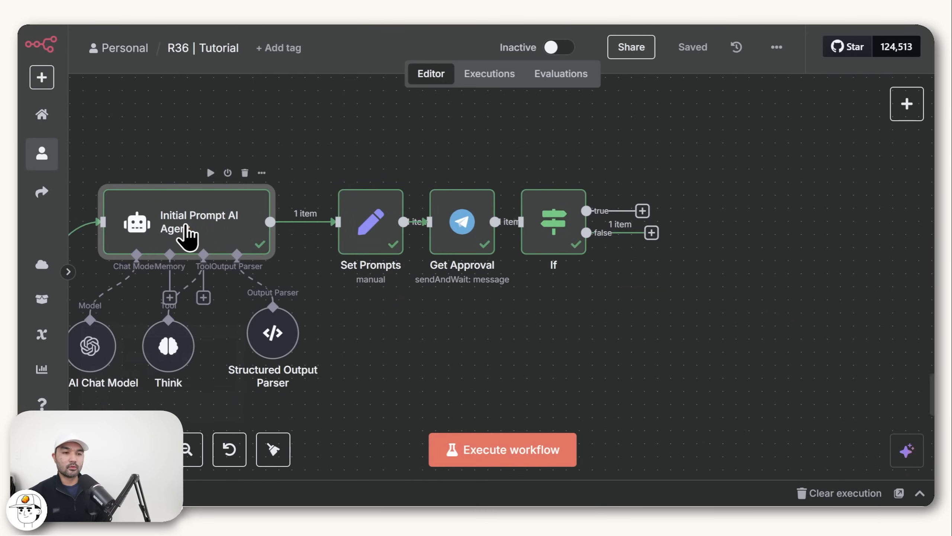
{"action": "key", "text": "ctrl+c"}
{"action": "key", "text": "ctrl+v"}
{"action": "left_click_drag", "start_coordinate": [789, 193], "coordinate": [750, 220]}
{"action": "left_click_drag", "start_coordinate": [653, 233], "coordinate": [681, 226]}
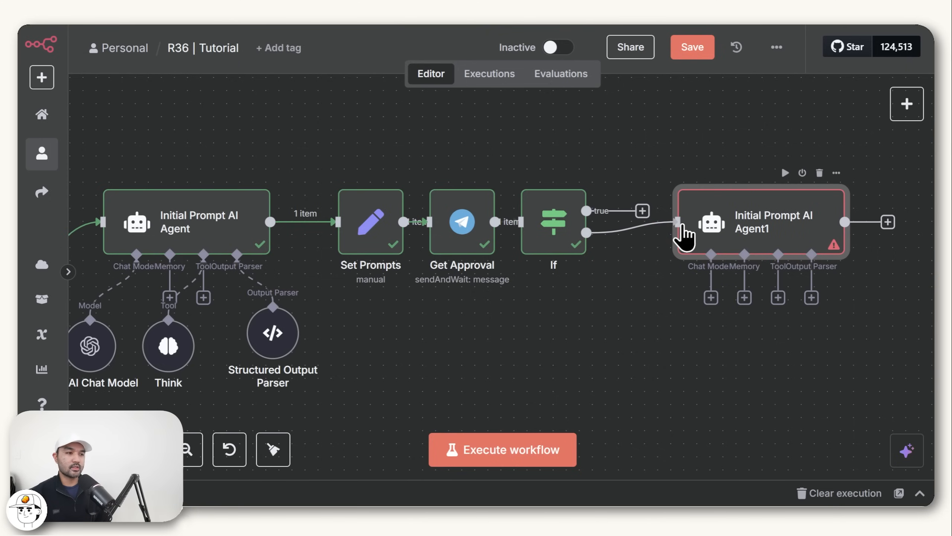
Move the OpenAI Chat Model, Think and Structured Output Parser sub-nodes to the space between the two agents.
{"action": "left_click_drag", "start_coordinate": [783, 221], "coordinate": [769, 220]}
{"action": "left_click", "coordinate": [566, 342]}
{"action": "left_click_drag", "start_coordinate": [569, 370], "coordinate": [557, 339]}
{"action": "left_click_drag", "start_coordinate": [545, 385], "coordinate": [102, 247]}
{"action": "left_click_drag", "start_coordinate": [137, 303], "coordinate": [437, 329]}
{"action": "left_click", "coordinate": [774, 311]}
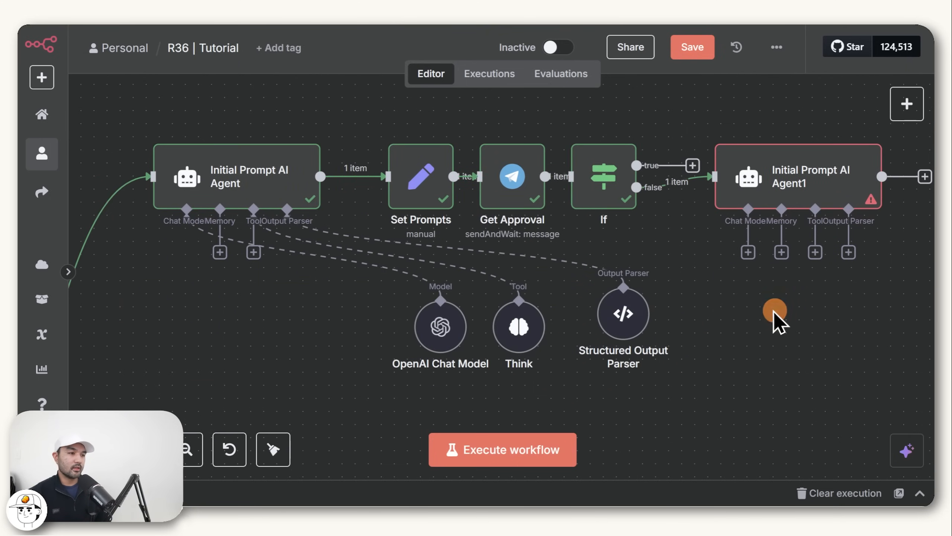
Connect the copied agent to the shared OpenAI Chat Model, Think and Structured Output Parser, and move these three sub-nodes above the main row.
{"action": "left_click_drag", "start_coordinate": [748, 253], "coordinate": [445, 295]}
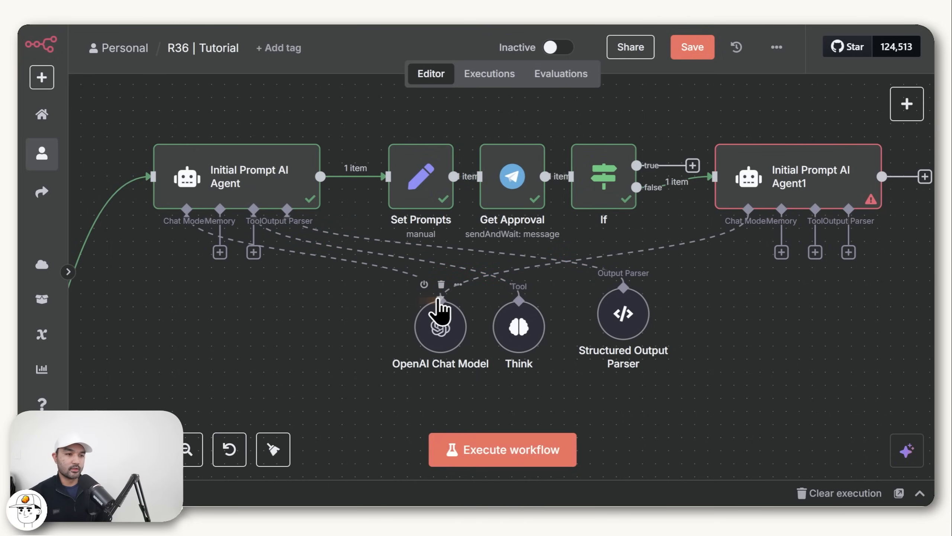
{"action": "left_click_drag", "start_coordinate": [815, 253], "coordinate": [523, 302]}
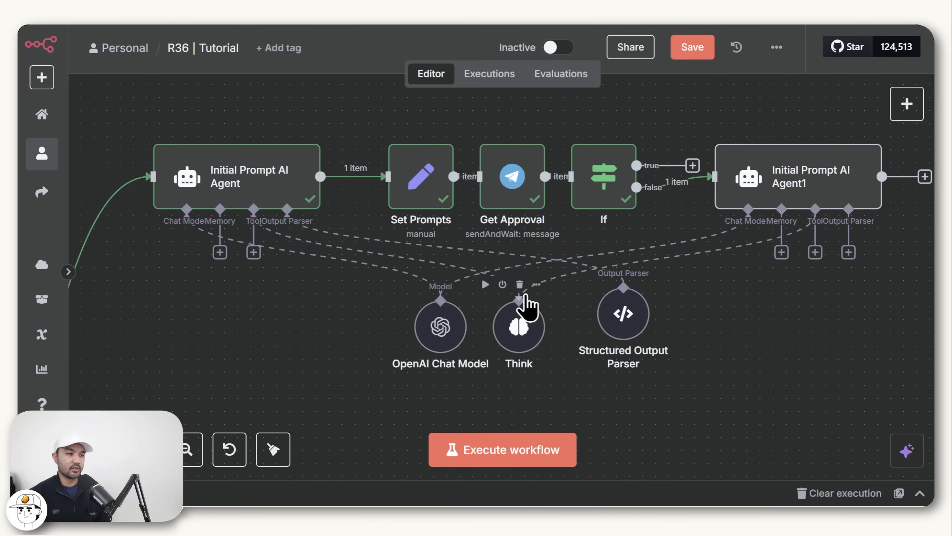
{"action": "left_click_drag", "start_coordinate": [849, 263], "coordinate": [629, 334]}
{"action": "left_click_drag", "start_coordinate": [680, 416], "coordinate": [220, 315]}
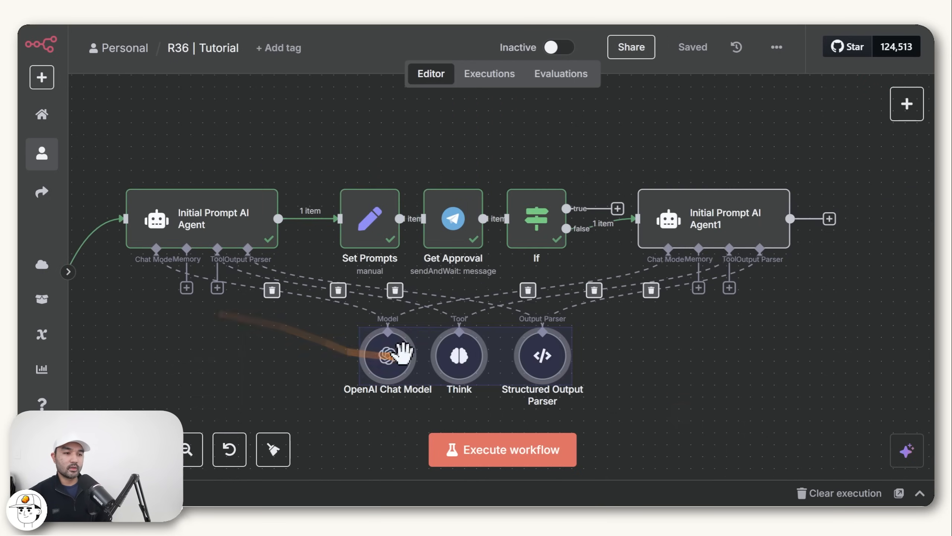
{"action": "left_click_drag", "start_coordinate": [401, 353], "coordinate": [397, 167]}
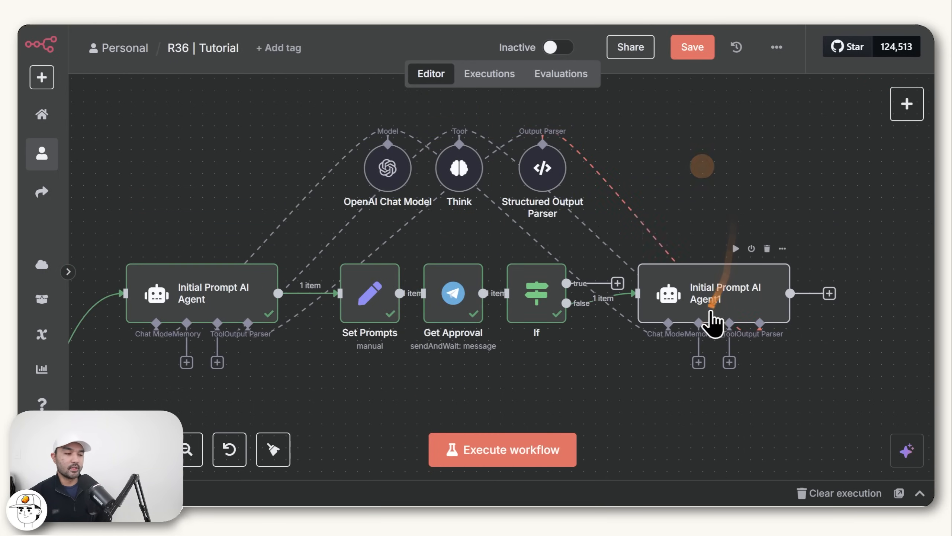
Rename the copied agent node as "Revised Prompt AI Agent".
{"action": "double_click", "coordinate": [726, 309]}
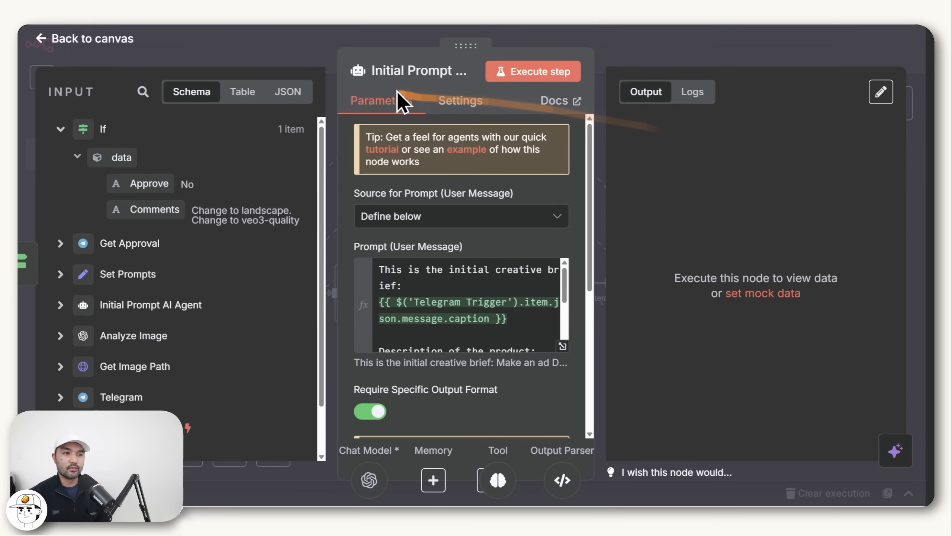
{"action": "left_click", "coordinate": [398, 71]}
{"action": "type", "text": "Revised Prom"}
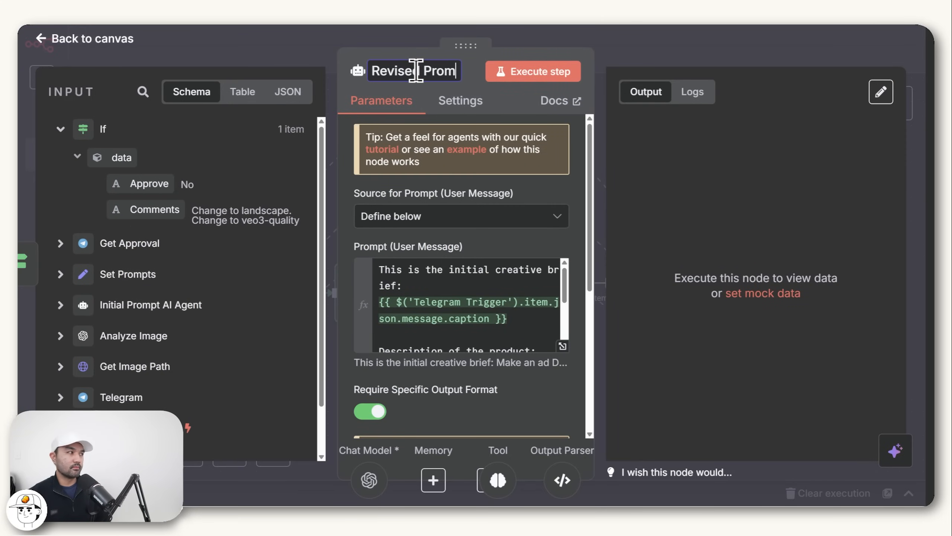
{"action": "type", "text": "pt AI Agen"}
{"action": "type", "text": "t"}
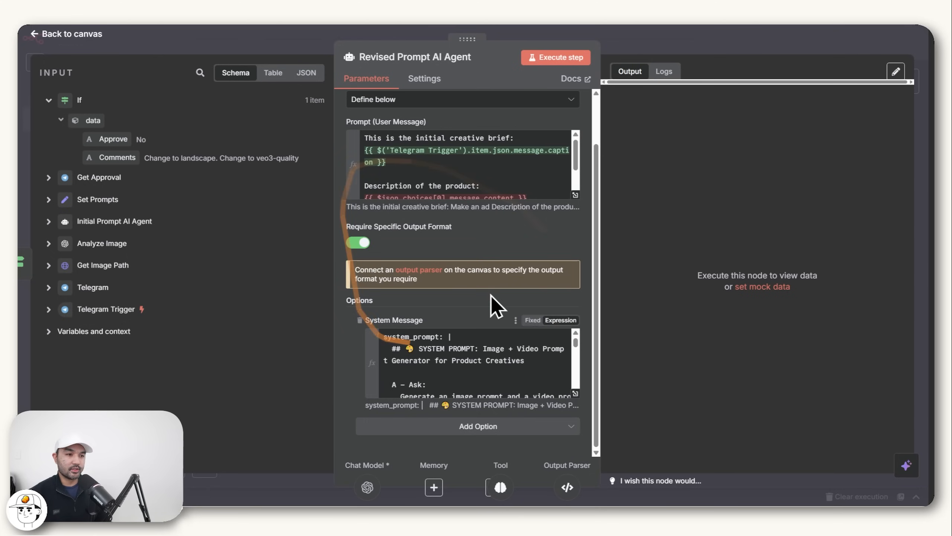
Replace the agent's user message with the text copied from the "Revised Prompt AI Agent User Prompt" section of the guide page.
{"action": "scroll", "coordinate": [514, 291], "scroll_direction": "up", "scroll_amount": 2}
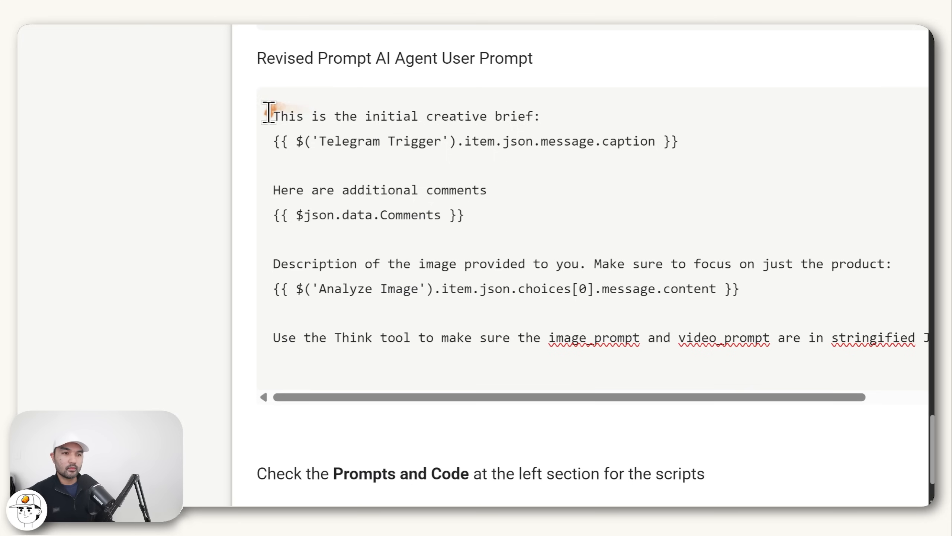
{"action": "left_click_drag", "start_coordinate": [271, 112], "coordinate": [360, 374]}
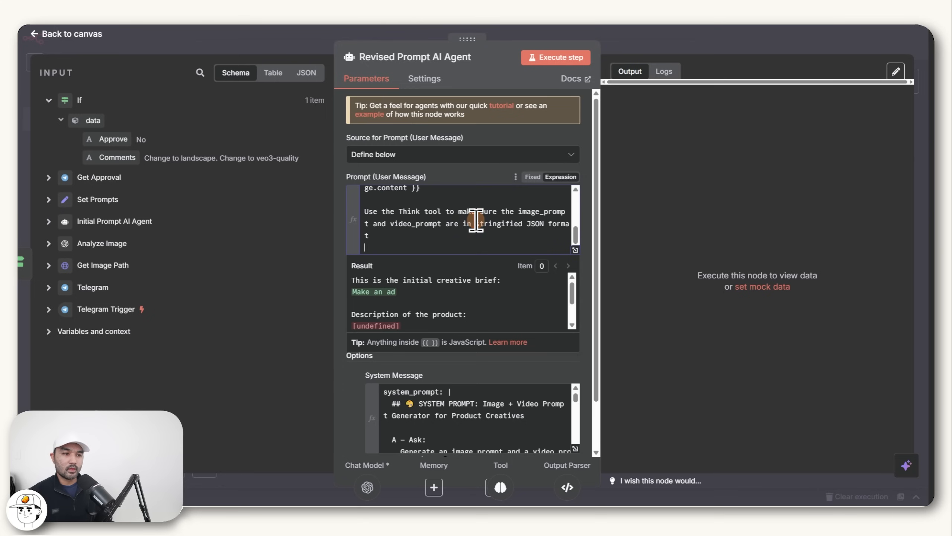
{"action": "left_click", "coordinate": [465, 171]}
Expand the user message expression, review the additional comments lines and their resolved result, and close the editor.
{"action": "left_click", "coordinate": [576, 252]}
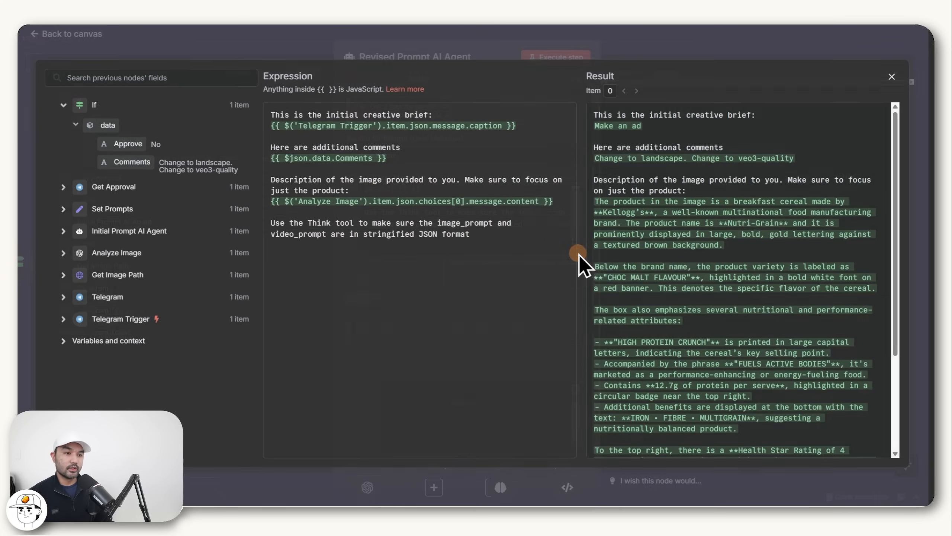
{"action": "left_click_drag", "start_coordinate": [388, 159], "coordinate": [280, 148]}
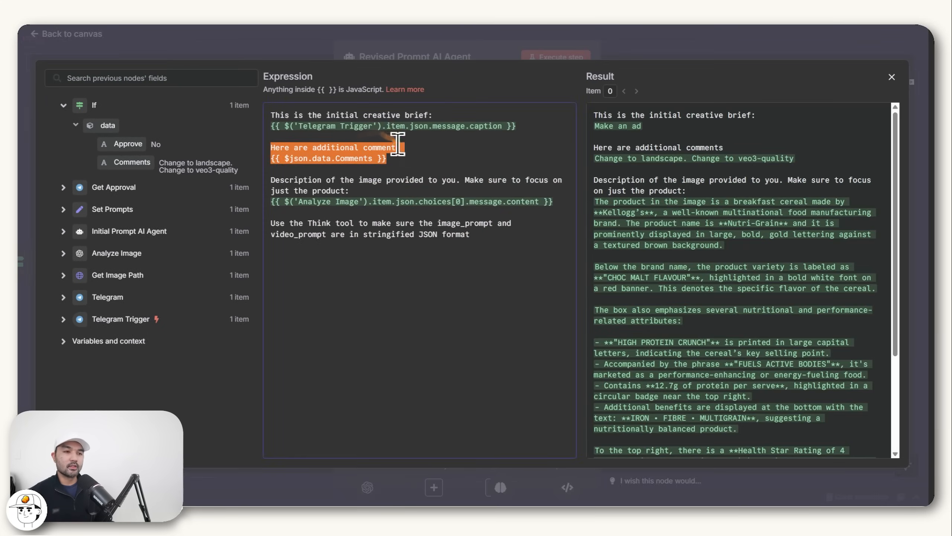
{"action": "key", "text": "ctrl+plus"}
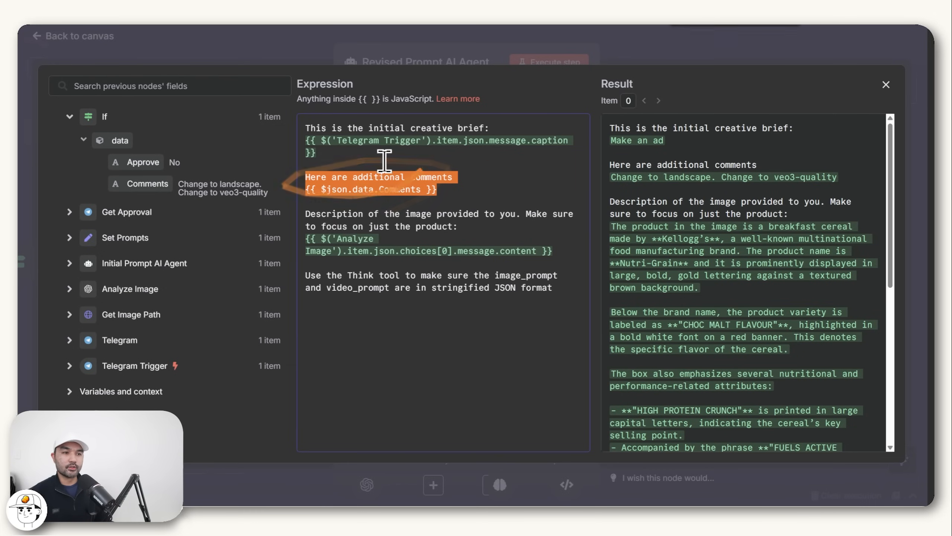
{"action": "mouse_move", "coordinate": [847, 180]}
{"action": "left_mouse_down"}
{"action": "mouse_move", "coordinate": [629, 180]}
{"action": "mouse_move", "coordinate": [844, 178]}
{"action": "left_mouse_up"}
{"action": "left_click", "coordinate": [628, 178]}
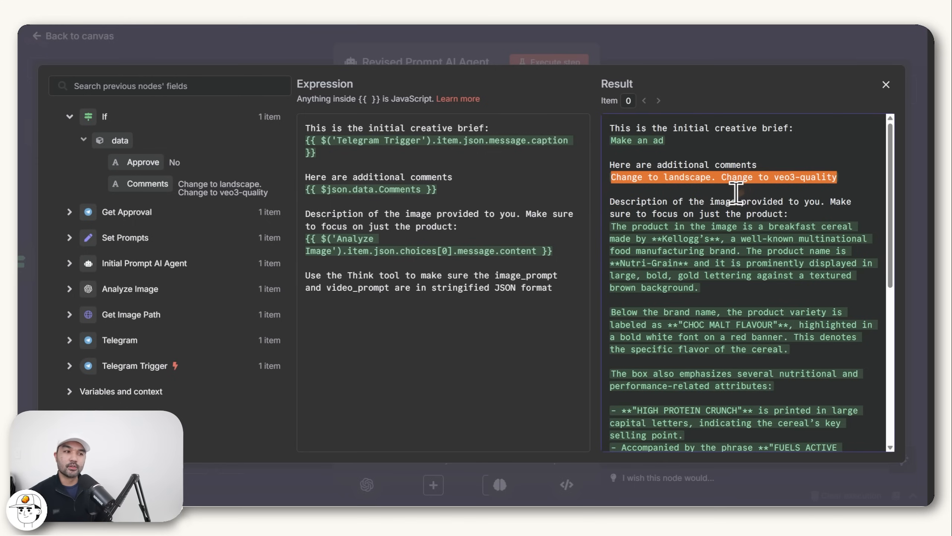
{"action": "left_click", "coordinate": [429, 56]}
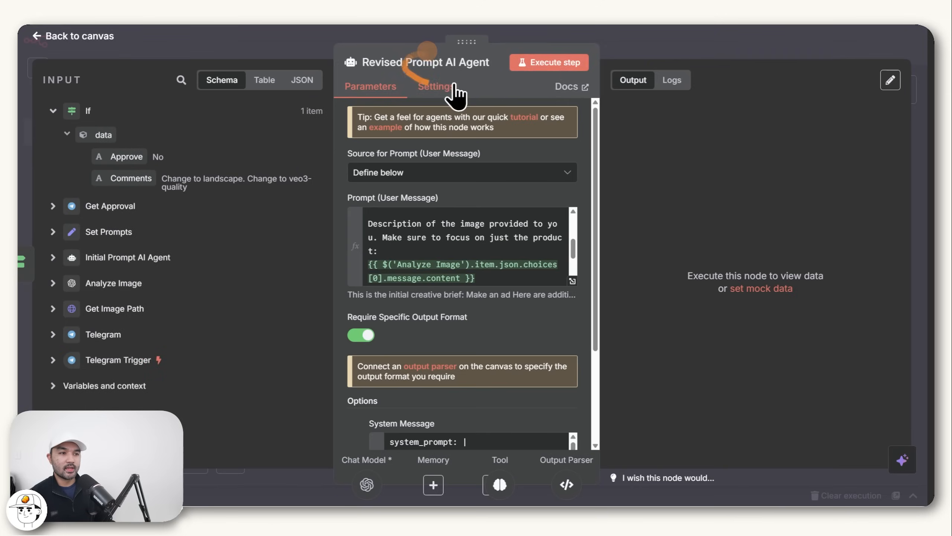
Execute the Revised Prompt AI Agent and review its output in schema view down to the aspect ratio and video model.
{"action": "left_click", "coordinate": [545, 65]}
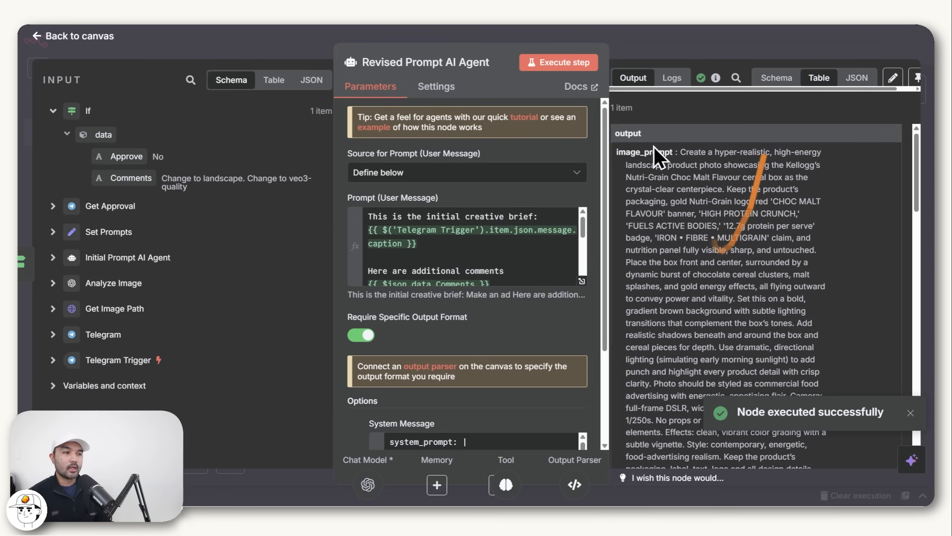
{"action": "left_click", "coordinate": [775, 77]}
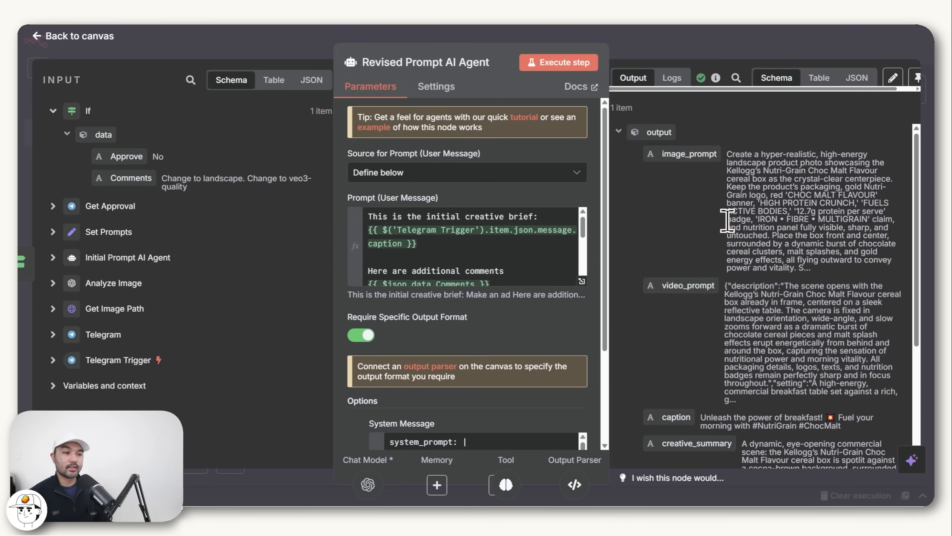
{"action": "scroll", "coordinate": [729, 233], "scroll_direction": "down", "scroll_amount": 5}
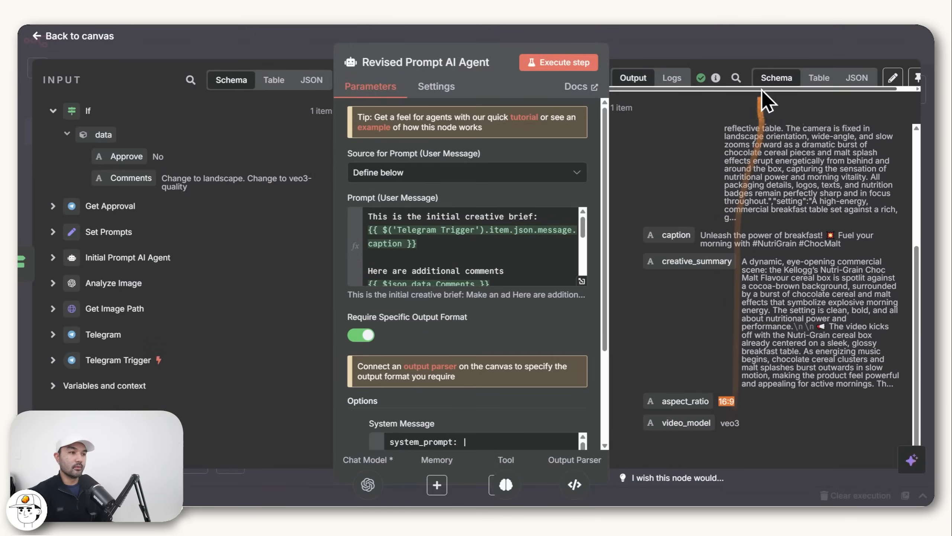
{"action": "left_click", "coordinate": [759, 57]}
Connect the Revised Prompt AI Agent's output back to the Set Prompts node to form a revision loop.
{"action": "left_click_drag", "start_coordinate": [782, 247], "coordinate": [406, 311]}
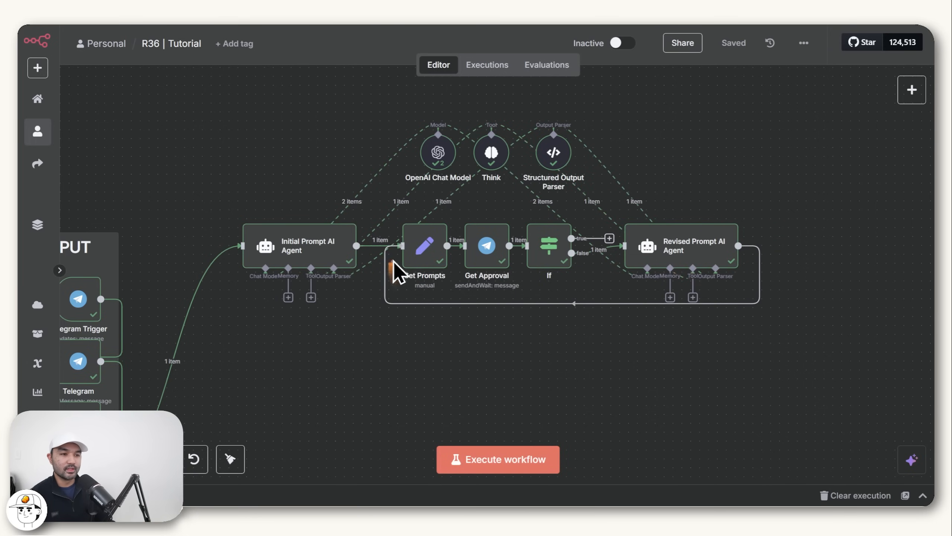
{"action": "left_click_drag", "start_coordinate": [411, 261], "coordinate": [410, 260]}
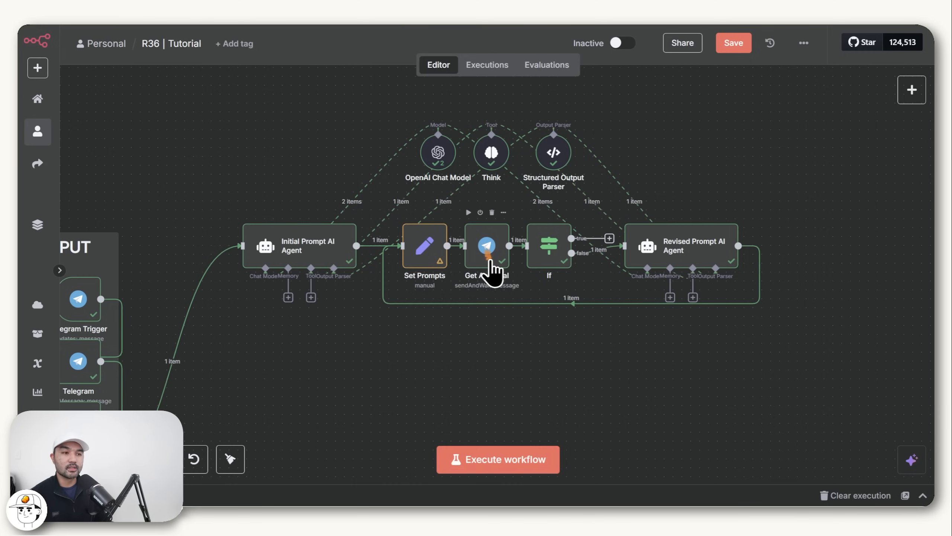
Examine the revision loop and compare it with the completed "R36 | The Ultimate Ad Creator" workflow.
{"action": "left_click_drag", "start_coordinate": [506, 341], "coordinate": [561, 340]}
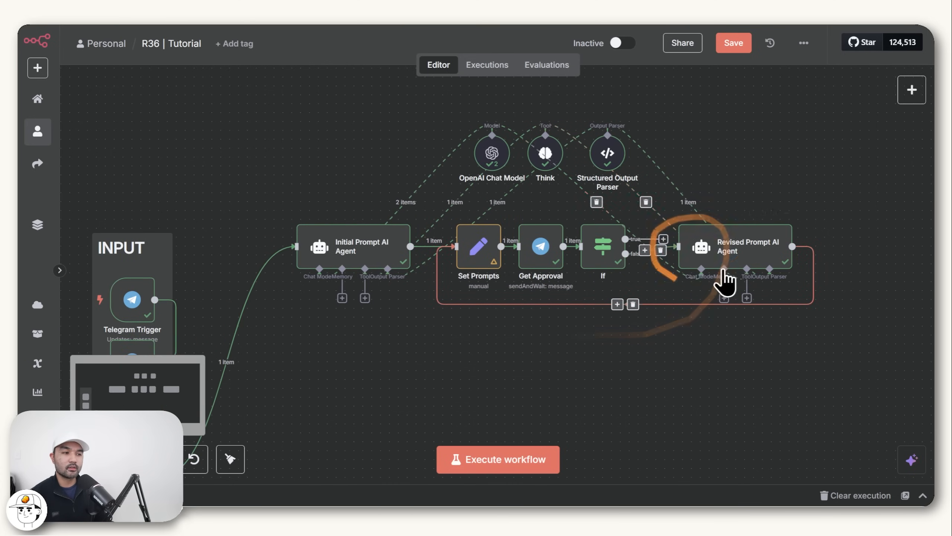
{"action": "scroll", "coordinate": [522, 228], "scroll_direction": "up", "scroll_amount": 1}
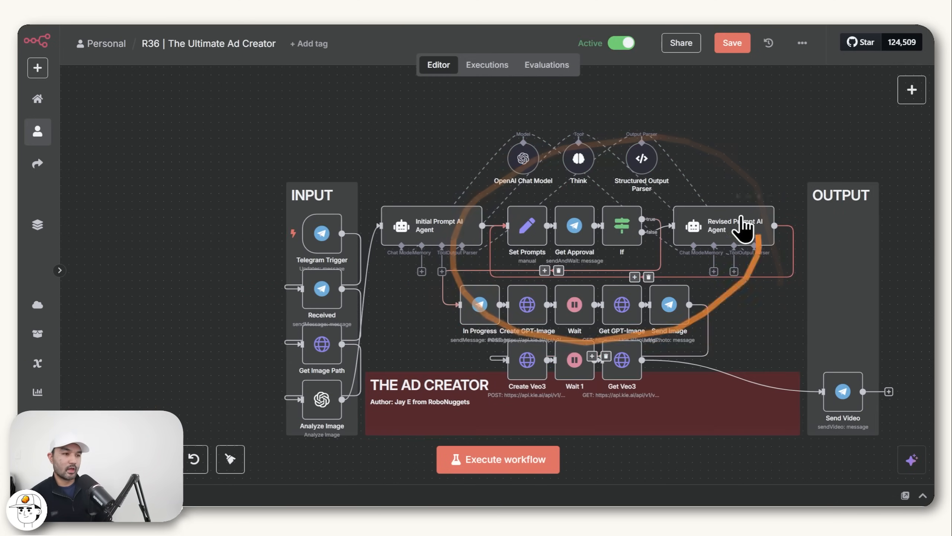
{"action": "scroll", "coordinate": [714, 325], "scroll_direction": "up", "scroll_amount": 3}
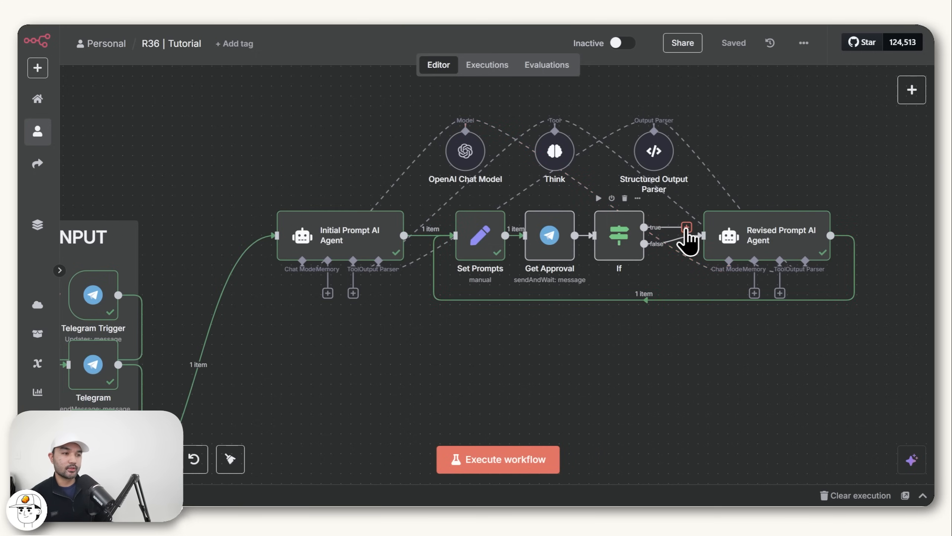
Add a Telegram "Send a text message" node to the If node's true output.
{"action": "left_click_drag", "start_coordinate": [686, 230], "coordinate": [409, 414]}
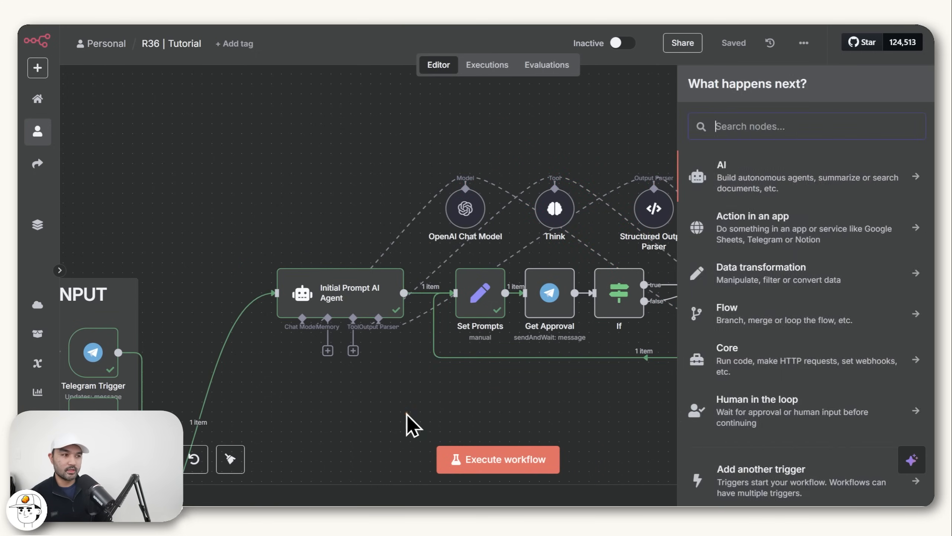
{"action": "type", "text": "tele"}
{"action": "left_click", "coordinate": [771, 175]}
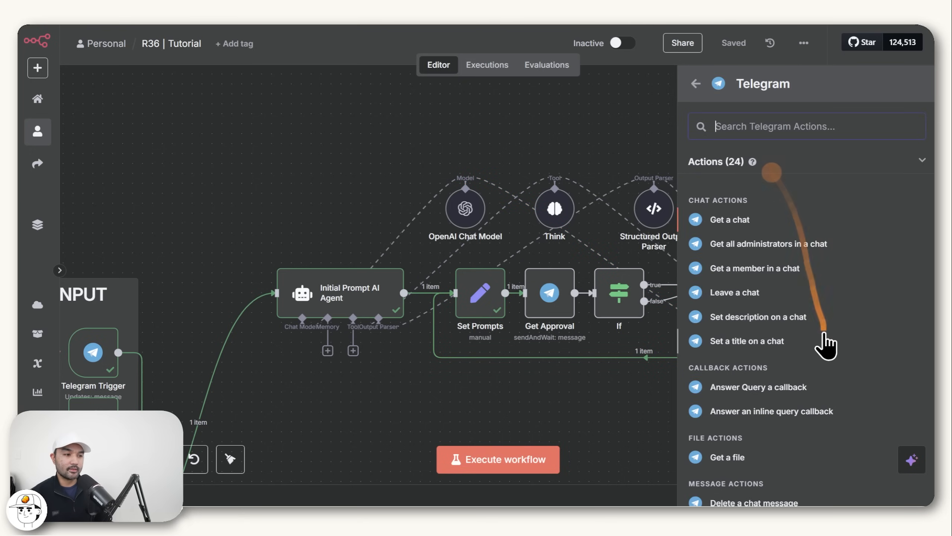
{"action": "scroll", "coordinate": [817, 345], "scroll_direction": "down", "scroll_amount": 4}
{"action": "scroll", "coordinate": [784, 420], "scroll_direction": "down", "scroll_amount": 3}
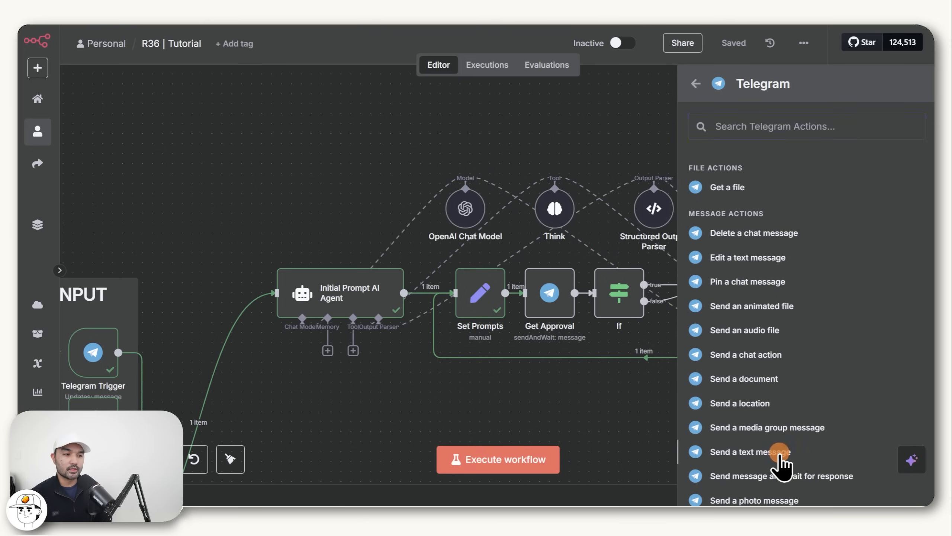
{"action": "left_click", "coordinate": [782, 454]}
Name the Telegram node "In Progress" and set its text to "Great! Your creative is now in progress. This will take a few minutes...".
{"action": "left_click", "coordinate": [406, 61]}
{"action": "type", "text": "In Progress"}
{"action": "key", "text": "Return"}
{"action": "left_click", "coordinate": [401, 166]}
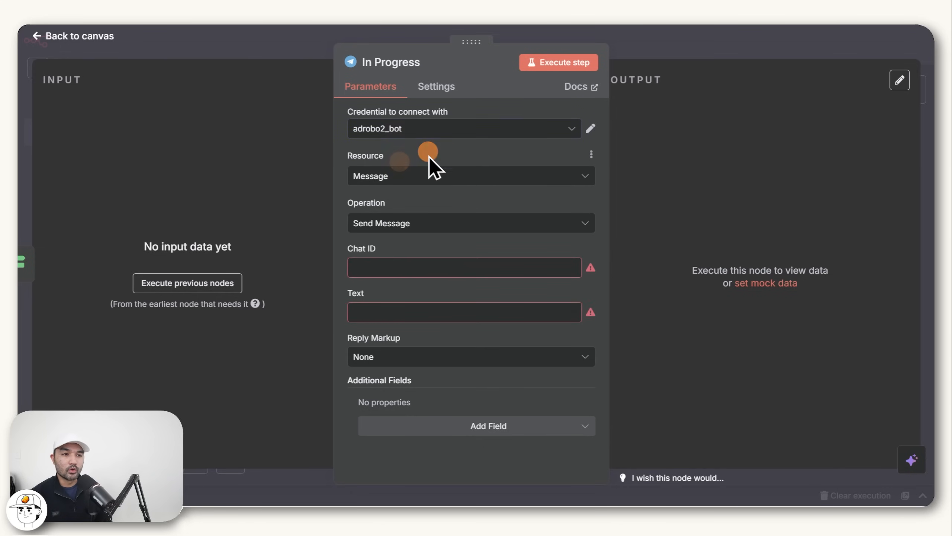
{"action": "left_click", "coordinate": [459, 317]}
{"action": "key", "text": "ctrl+v"}
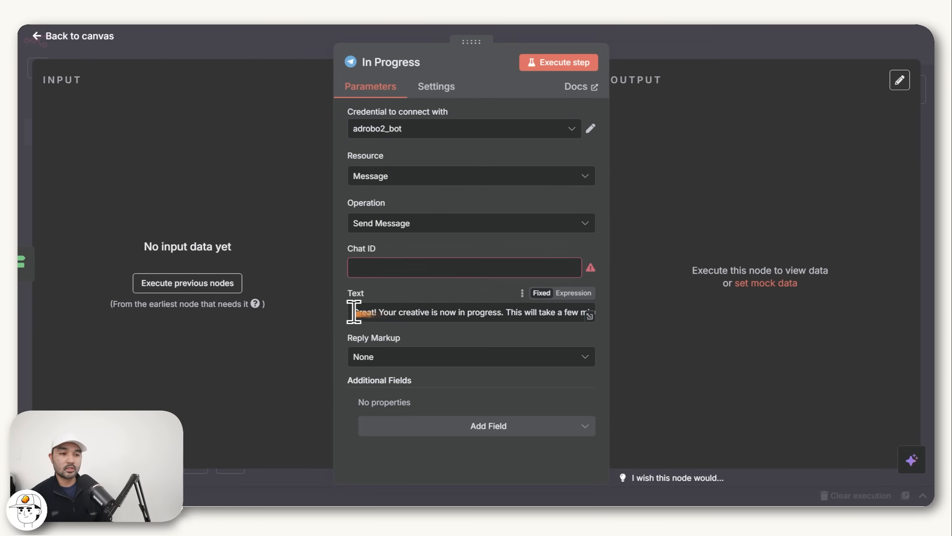
{"action": "key", "text": "super+equal"}
{"action": "left_click_drag", "start_coordinate": [392, 312], "coordinate": [473, 312]}
{"action": "left_click_drag", "start_coordinate": [506, 367], "coordinate": [549, 369]}
{"action": "left_click", "coordinate": [463, 357]}
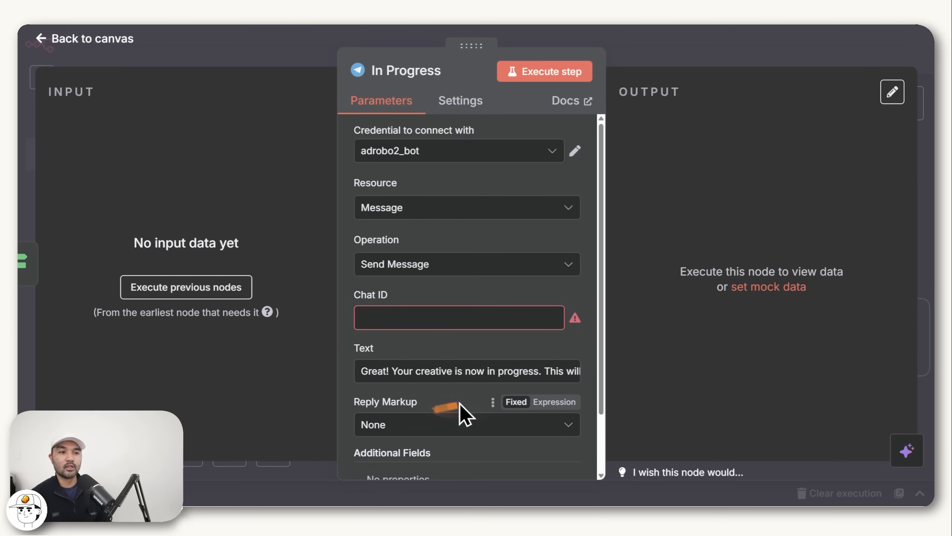
Add the Append n8n Attribution field to the In Progress node with the option turned off, and return to the canvas.
{"action": "scroll", "coordinate": [452, 401], "scroll_direction": "down", "scroll_amount": 2}
{"action": "left_click", "coordinate": [434, 444]}
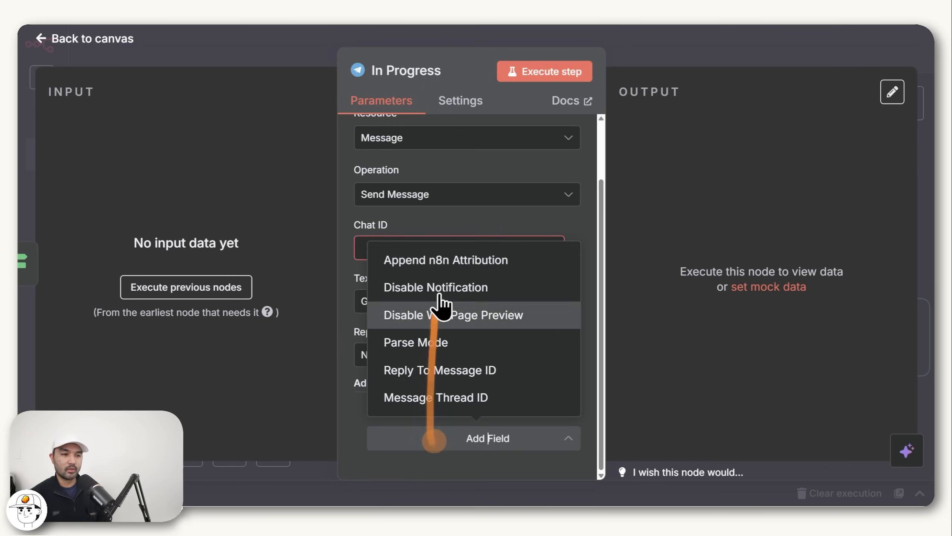
{"action": "left_click", "coordinate": [444, 261]}
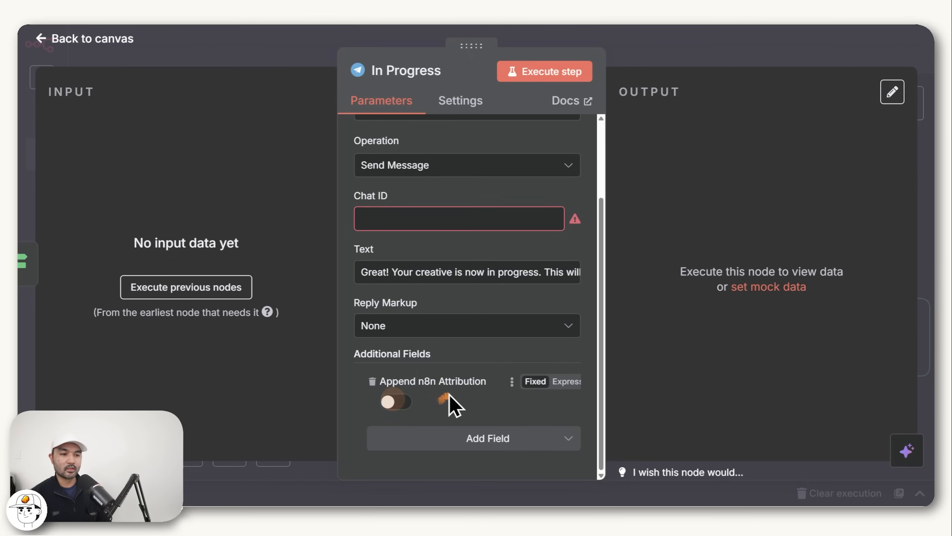
{"action": "scroll", "coordinate": [451, 393], "scroll_direction": "up", "scroll_amount": 3}
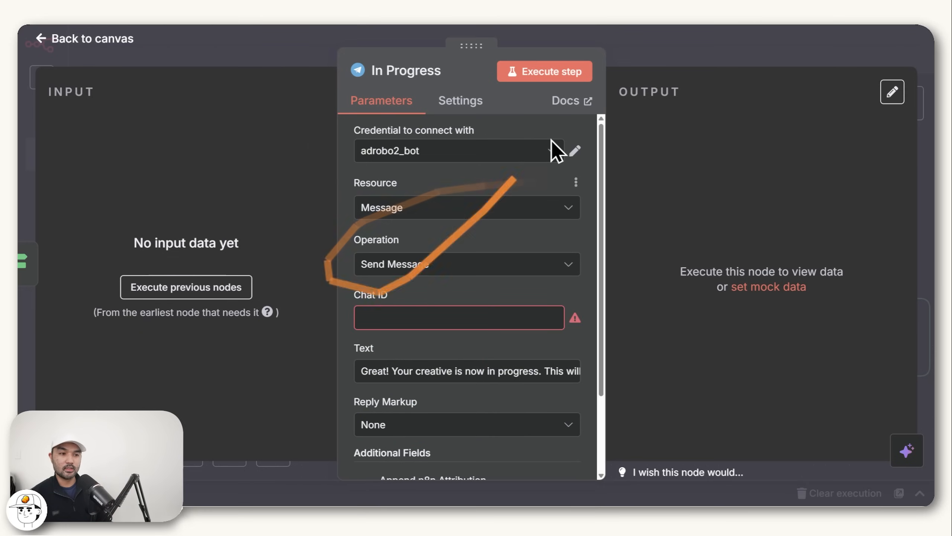
{"action": "left_click", "coordinate": [690, 53]}
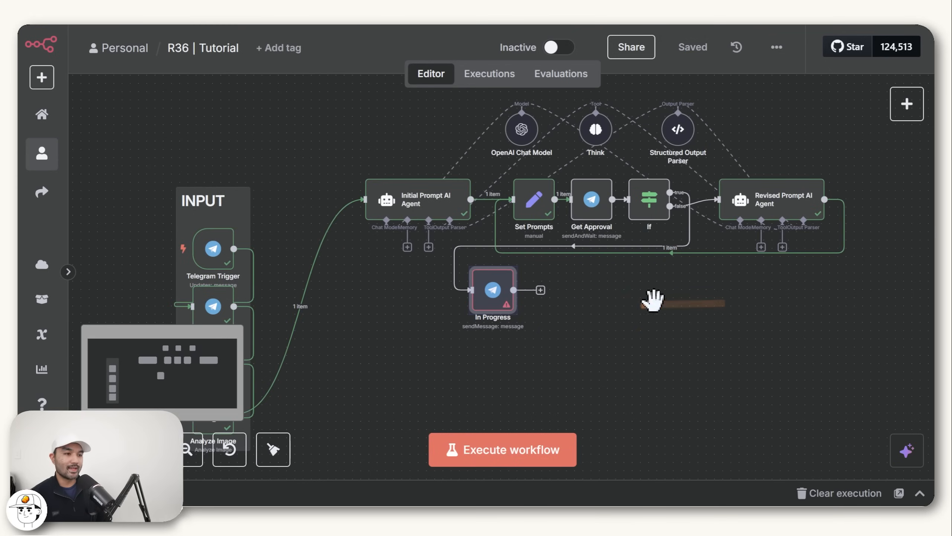
Try to execute the workflow, and fill the In Progress node's Chat ID with the placeholder 123.
{"action": "left_click", "coordinate": [524, 454]}
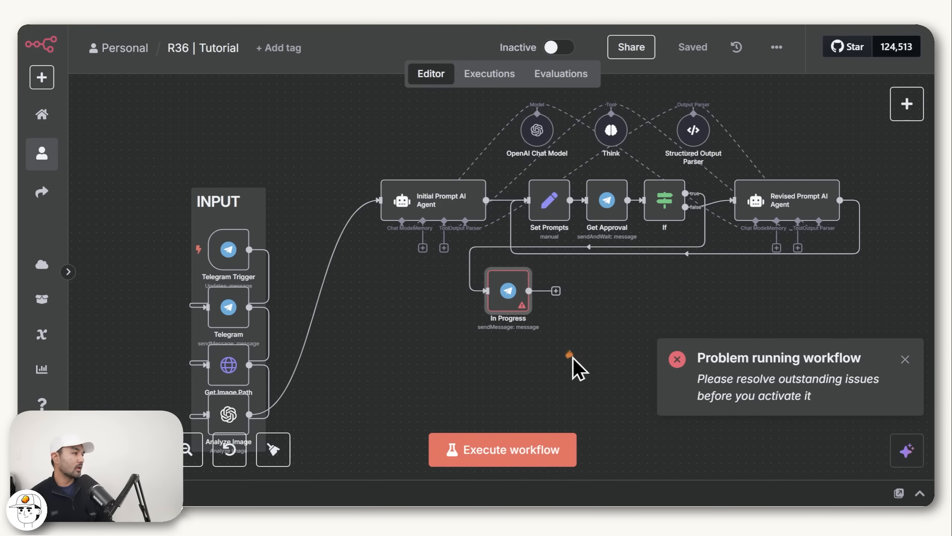
{"action": "double_click", "coordinate": [508, 295]}
{"action": "left_click", "coordinate": [417, 316]}
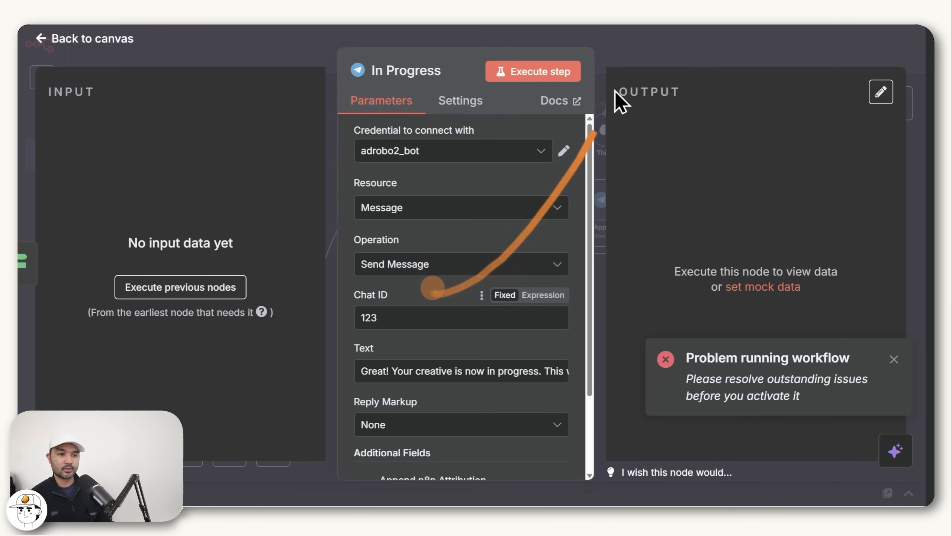
{"action": "left_click", "coordinate": [629, 60]}
Execute the workflow with the Nutri-Grain photo and ad request in the adrobo2 Telegram chat, and open the approval form.
{"action": "left_click", "coordinate": [501, 451]}
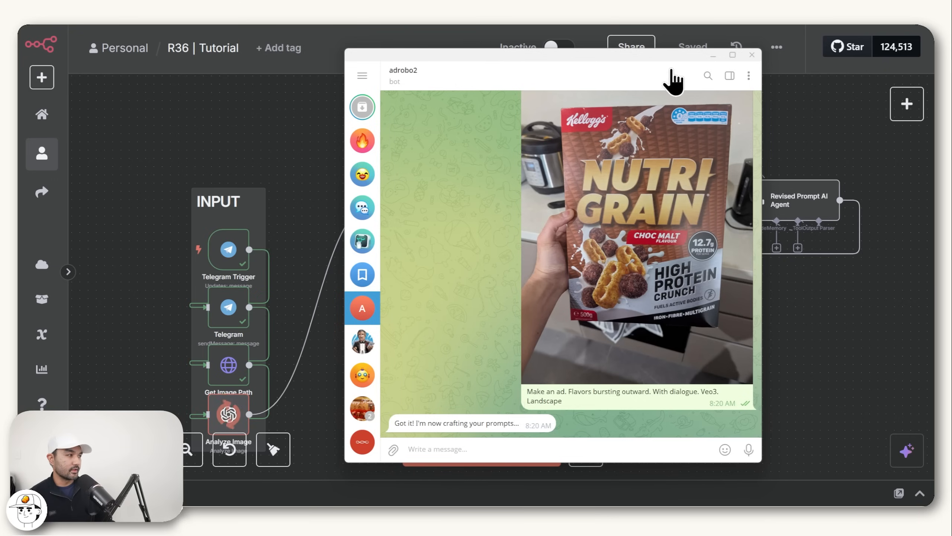
{"action": "left_click", "coordinate": [713, 59]}
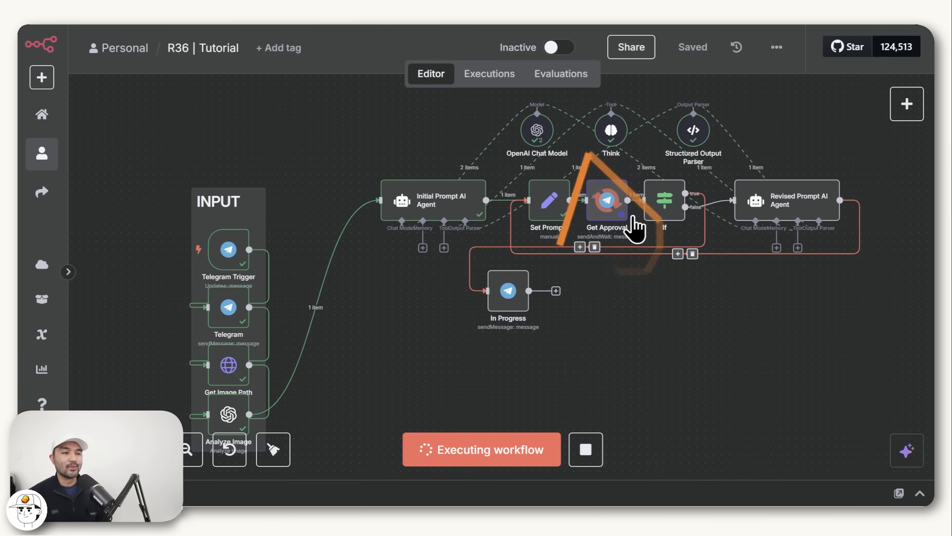
{"action": "key", "text": "alt+Tab"}
{"action": "left_click", "coordinate": [505, 421]}
{"action": "left_click", "coordinate": [615, 304]}
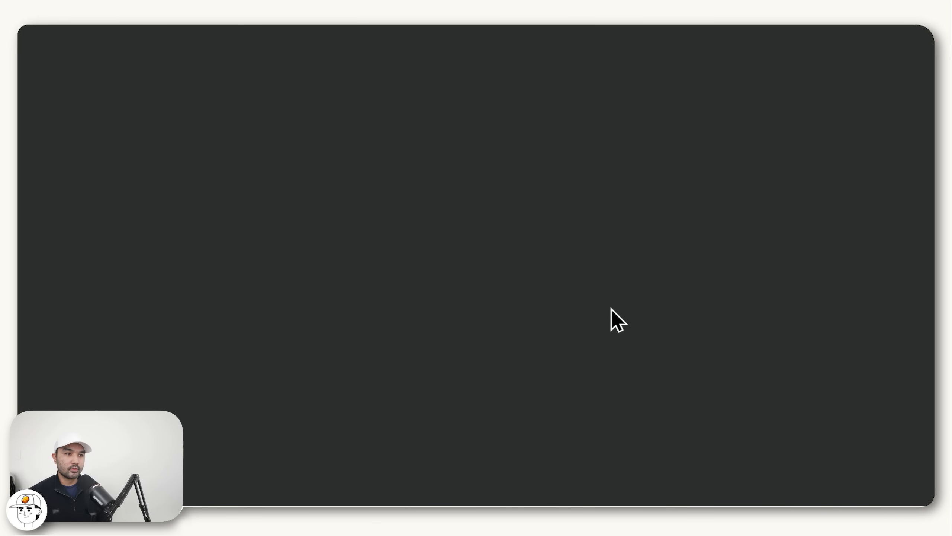
Set Approve to Yes in the approval form, submit it, and return to the workflow canvas.
{"action": "left_click", "coordinate": [735, 282]}
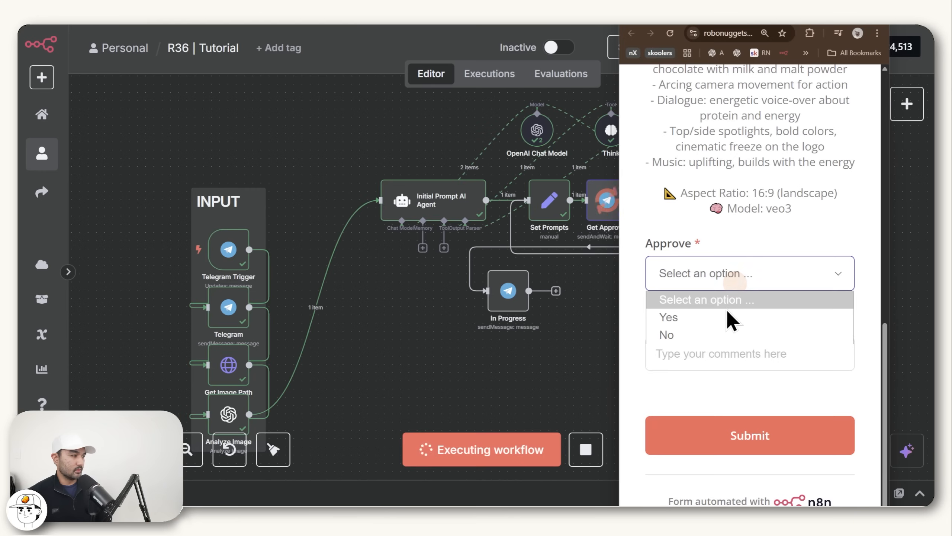
{"action": "left_click", "coordinate": [730, 319]}
{"action": "left_click", "coordinate": [740, 435]}
{"action": "left_click", "coordinate": [568, 229]}
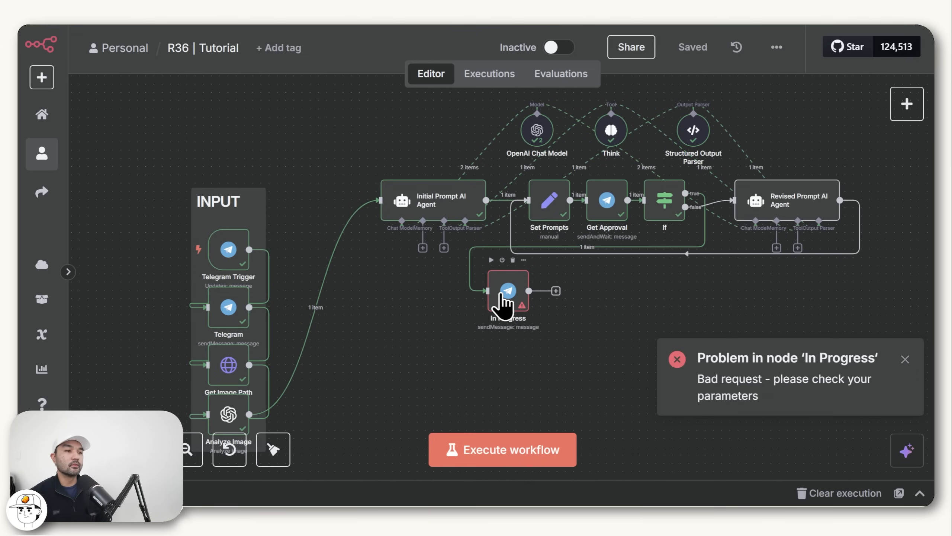
Replace the In Progress node's Chat ID with the expression {{ $('Telegram Trigger').item.json.message.chat.id }}.
{"action": "double_click", "coordinate": [504, 296]}
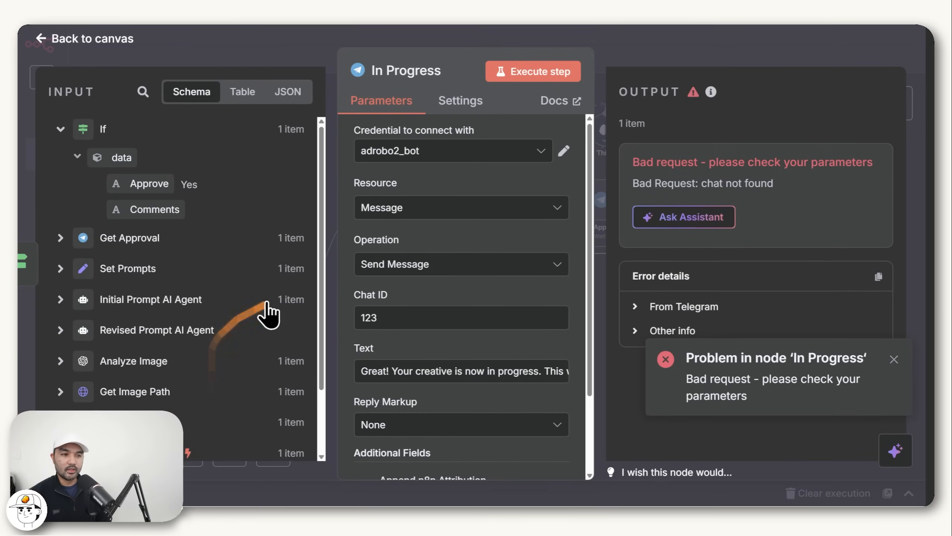
{"action": "scroll", "coordinate": [208, 285], "scroll_direction": "down", "scroll_amount": 3}
{"action": "scroll", "coordinate": [209, 284], "scroll_direction": "up", "scroll_amount": 2}
{"action": "left_click", "coordinate": [61, 427]}
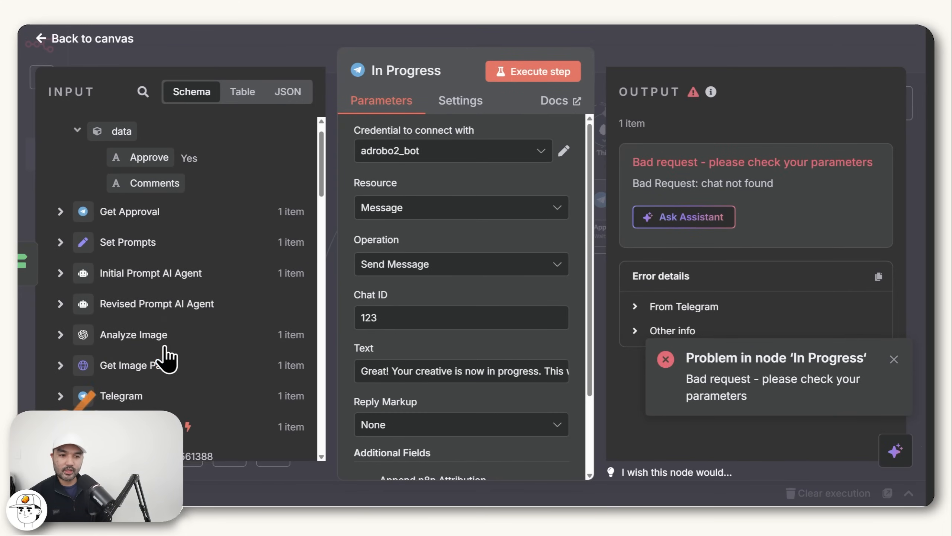
{"action": "scroll", "coordinate": [159, 358], "scroll_direction": "down", "scroll_amount": 5}
{"action": "left_click_drag", "start_coordinate": [151, 415], "coordinate": [328, 303]}
{"action": "key", "text": "BackSpace"}
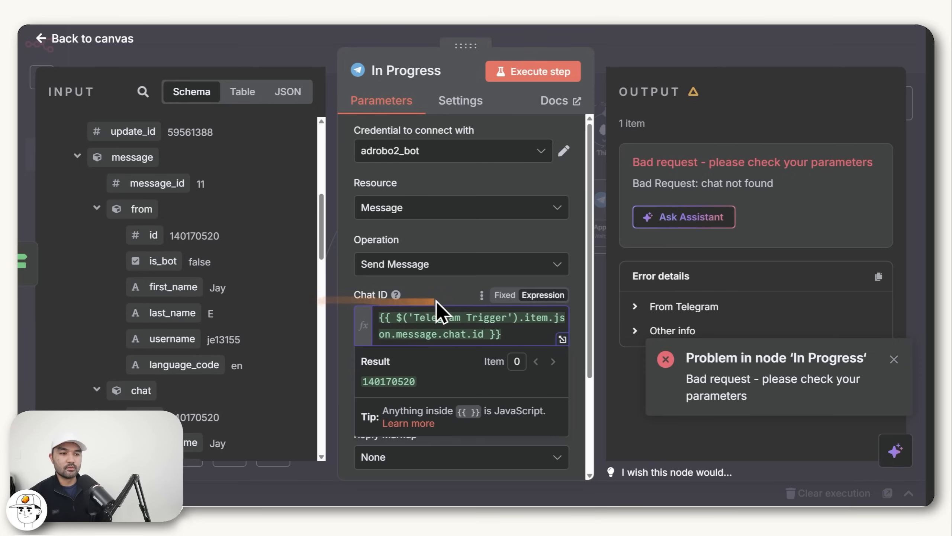
{"action": "left_click", "coordinate": [437, 299]}
Execute the In Progress node and check its progress message in the adrobo2 Telegram chat.
{"action": "left_click", "coordinate": [519, 80]}
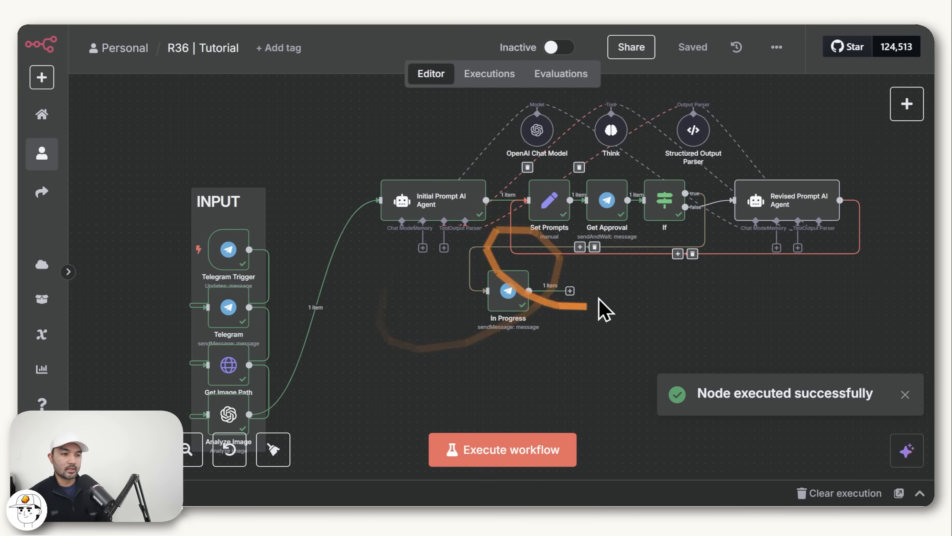
{"action": "key", "text": "alt+Tab"}
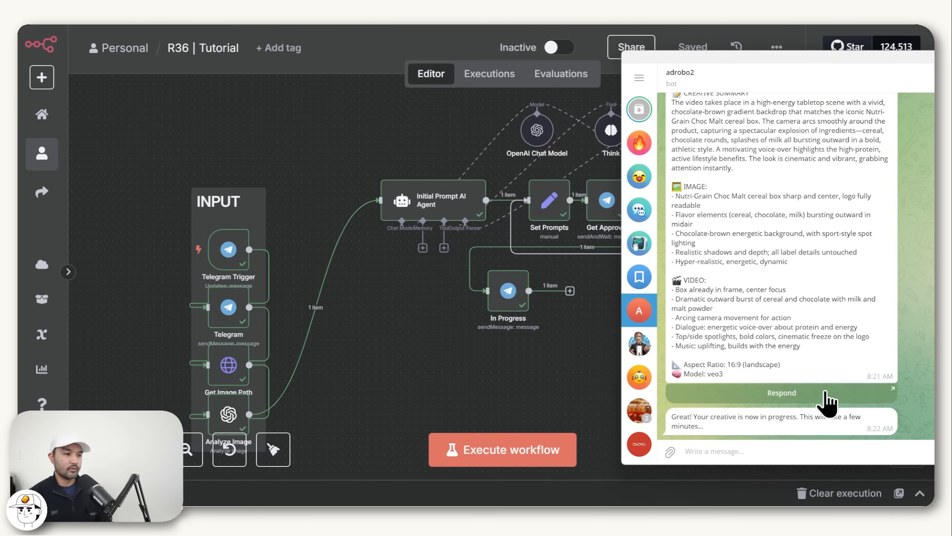
{"action": "left_click_drag", "start_coordinate": [692, 407], "coordinate": [710, 442]}
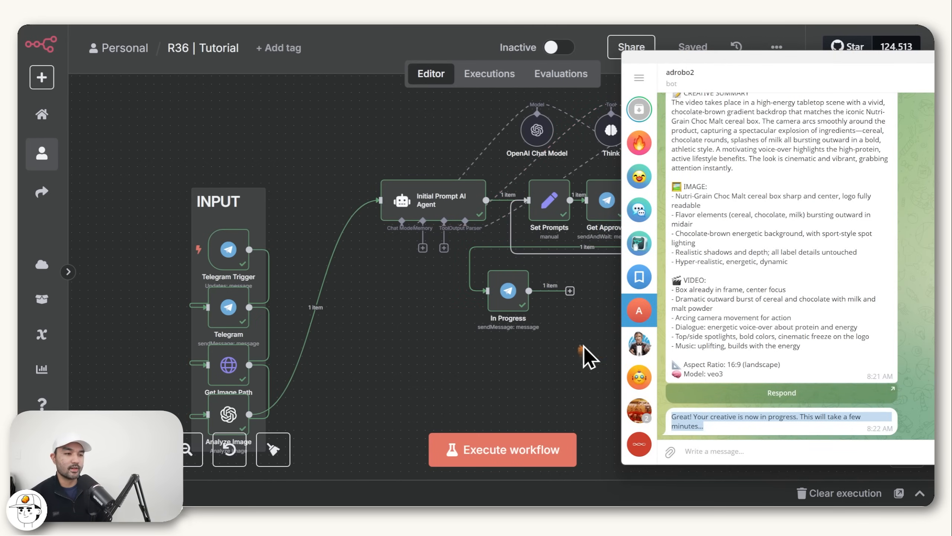
{"action": "left_click", "coordinate": [584, 347]}
Add an HTTP Request node after In Progress and name it "Create GPT-Image".
{"action": "left_click", "coordinate": [570, 292]}
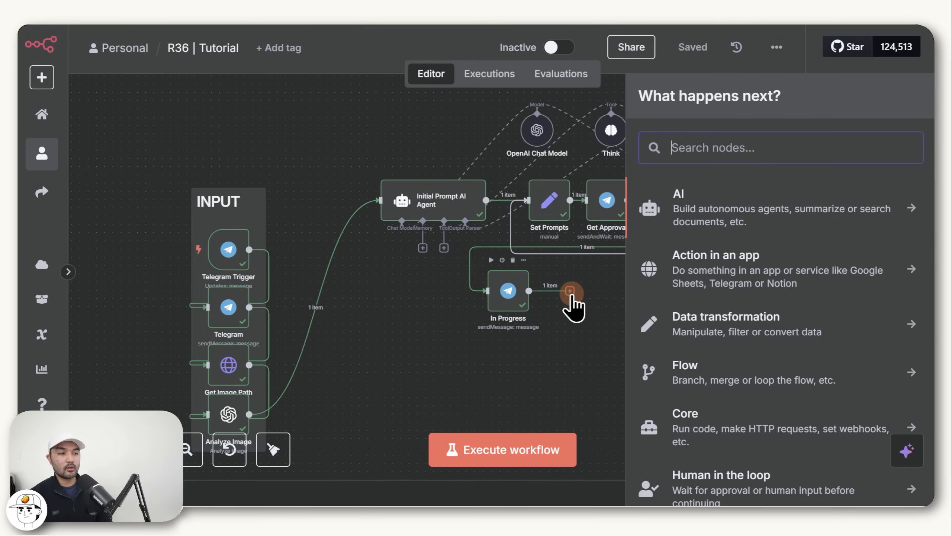
{"action": "type", "text": "http"}
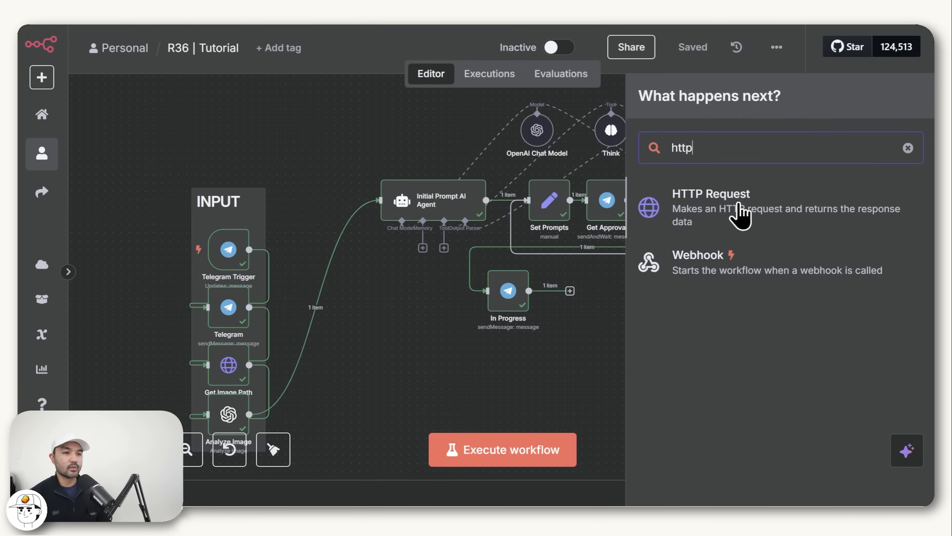
{"action": "left_click", "coordinate": [741, 215]}
{"action": "left_click", "coordinate": [404, 70]}
{"action": "type", "text": "Create GPT"}
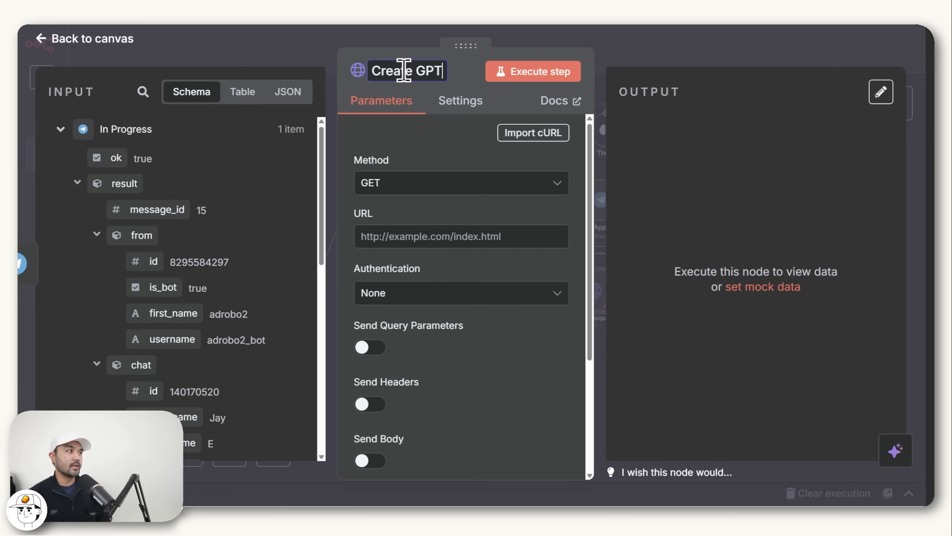
{"action": "type", "text": "-Image"}
{"action": "left_click", "coordinate": [427, 154]}
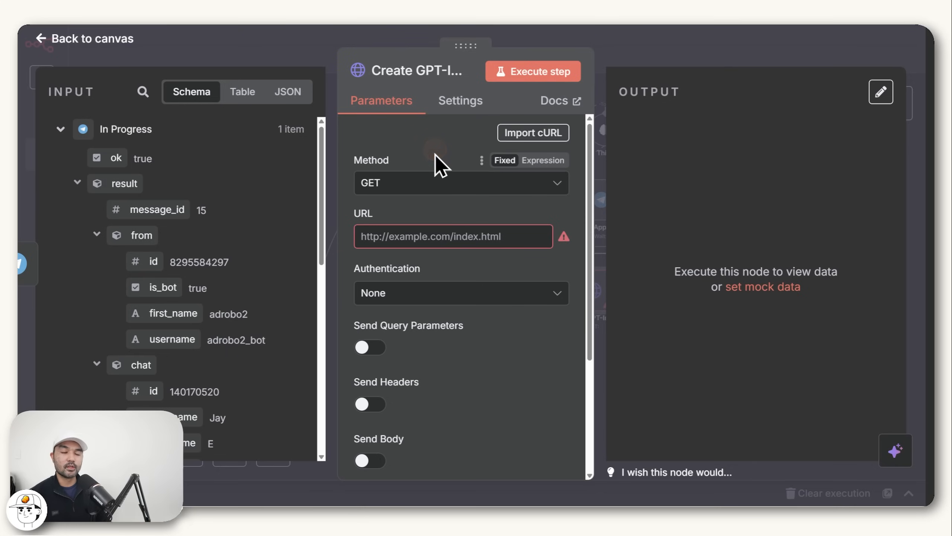
{"action": "left_click", "coordinate": [426, 187]}
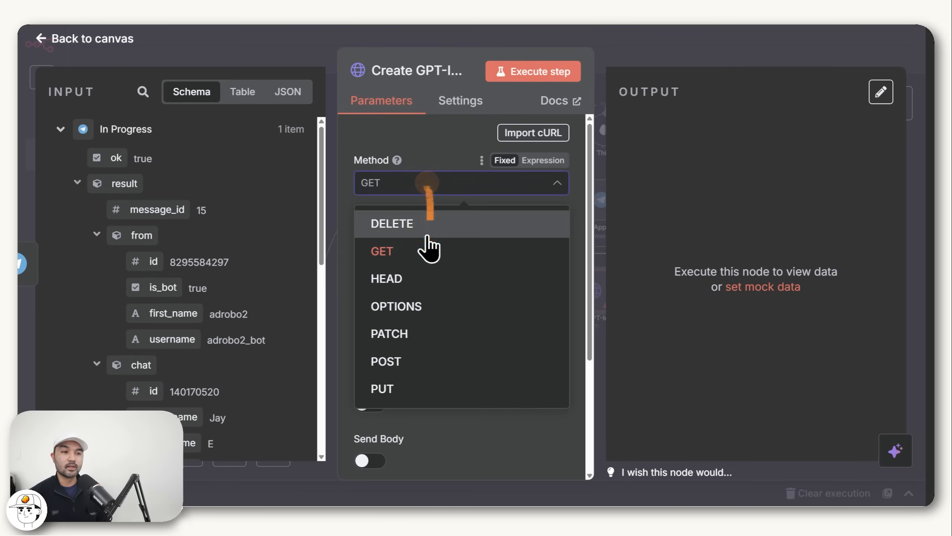
{"action": "left_click", "coordinate": [424, 361]}
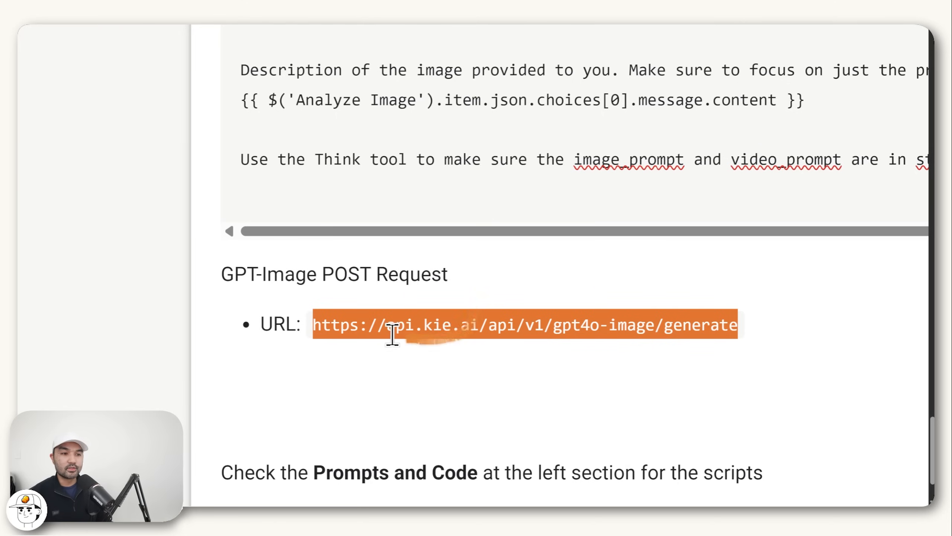
{"action": "left_click", "coordinate": [317, 333]}
{"action": "left_click_drag", "start_coordinate": [316, 334], "coordinate": [776, 325]}
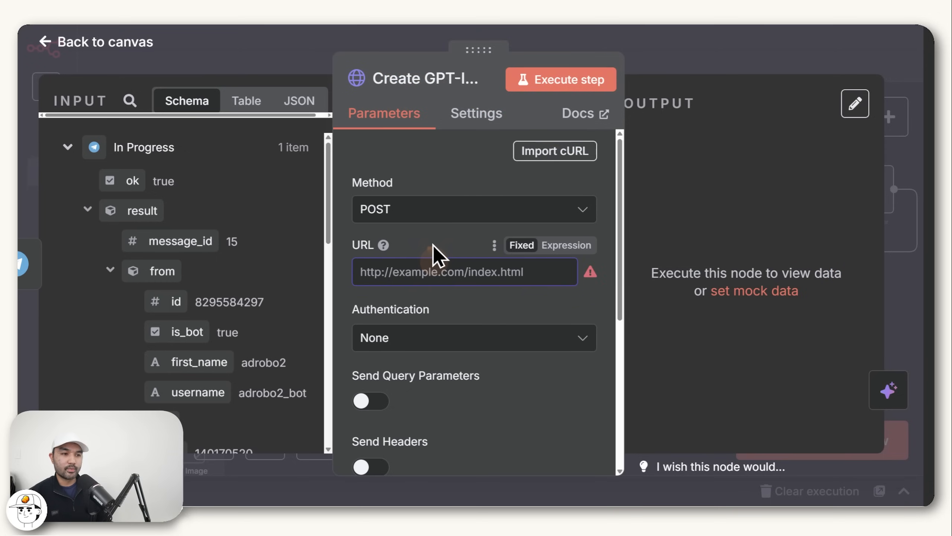
{"action": "key", "text": "ctrl+v"}
Review the model and provider parts of the request URL, the KIE API homepage, and the node's remaining request settings.
{"action": "left_click_drag", "start_coordinate": [486, 272], "coordinate": [554, 272]}
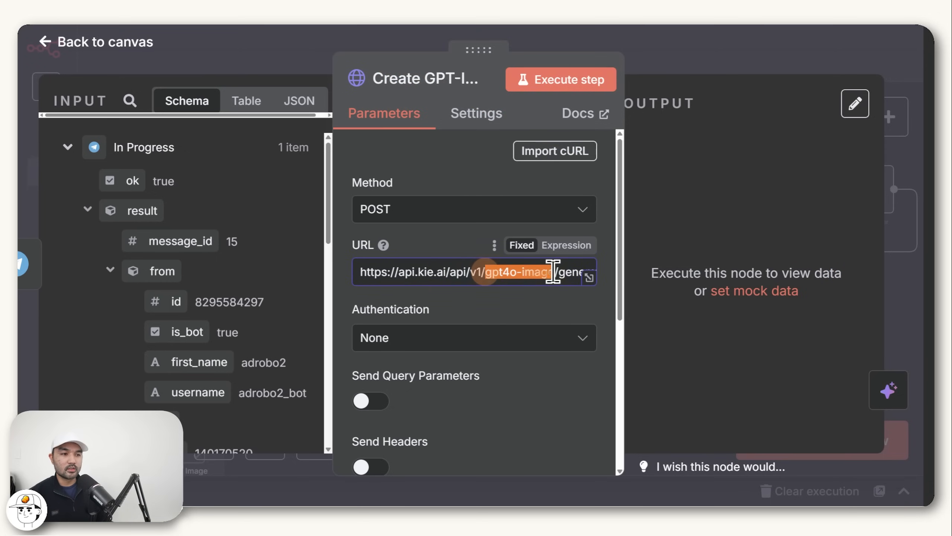
{"action": "left_click_drag", "start_coordinate": [446, 272], "coordinate": [418, 271]}
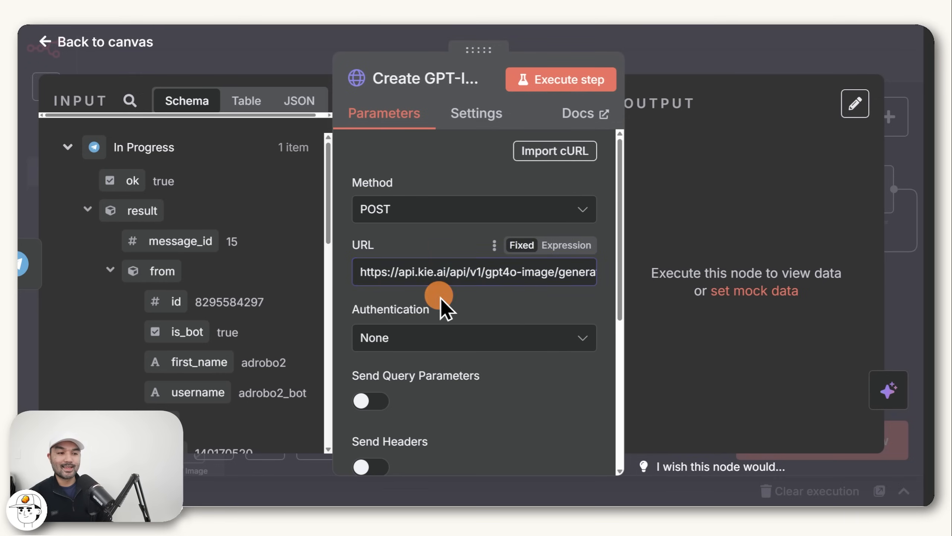
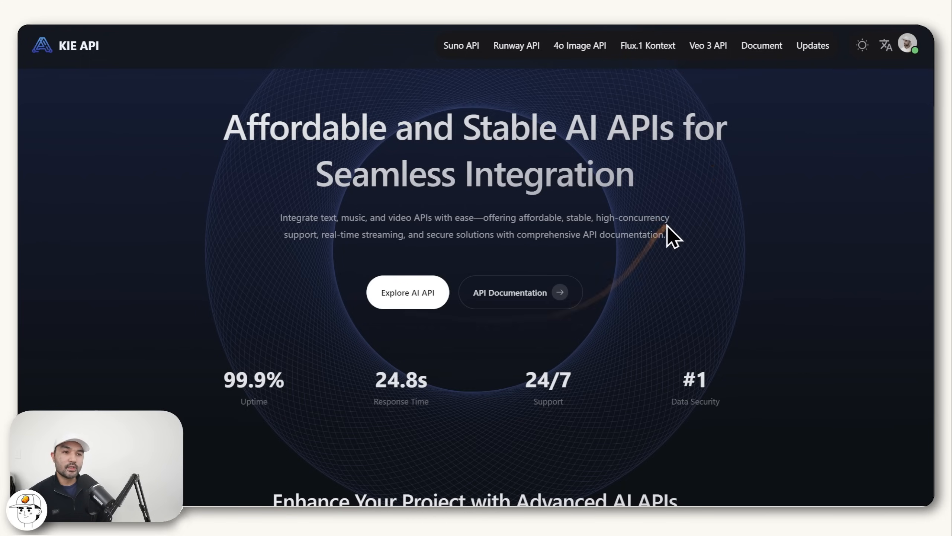
{"action": "key", "text": "ctrl+plus"}
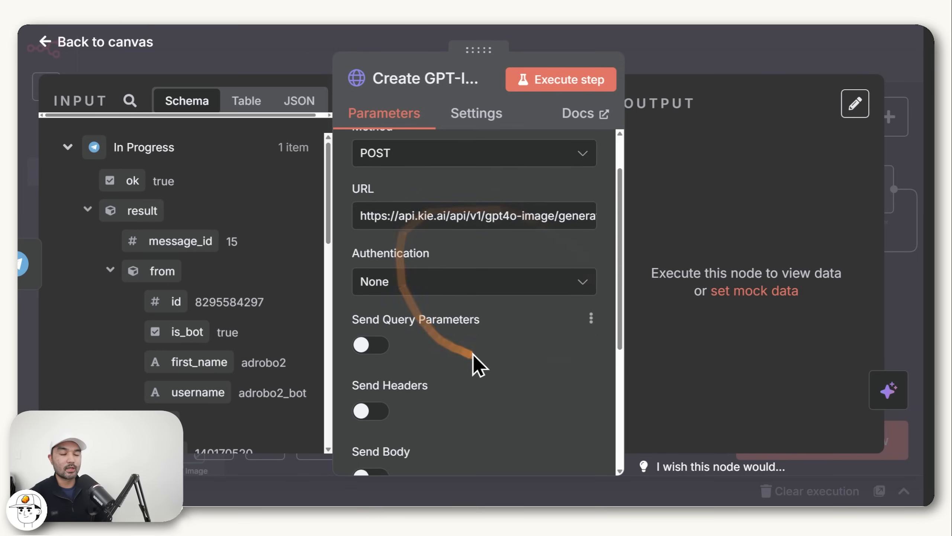
{"action": "scroll", "coordinate": [474, 355], "scroll_direction": "down", "scroll_amount": 4}
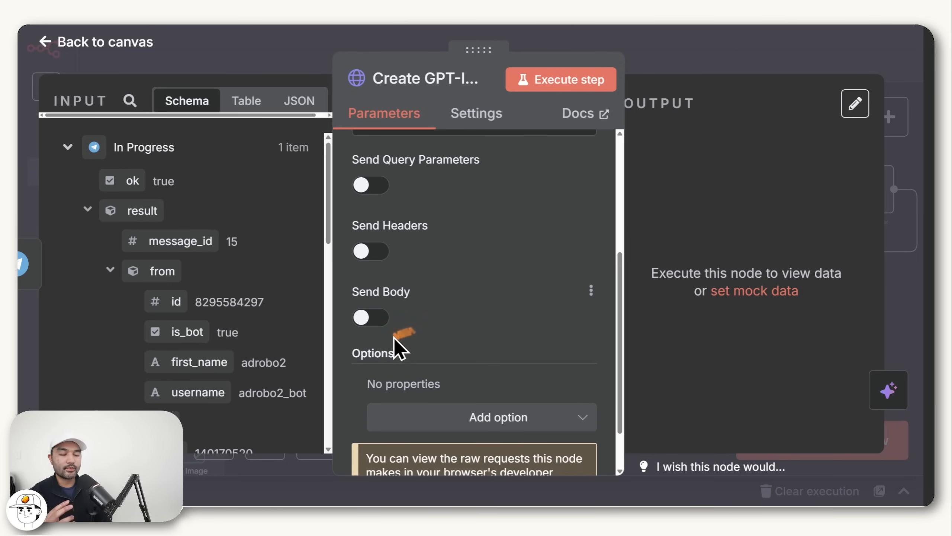
Enable a JSON request body and fill it with an expression covering filesUrl with the Telegram bot token, prompt, size 3:2 and nVariants 1.
{"action": "left_click", "coordinate": [373, 321]}
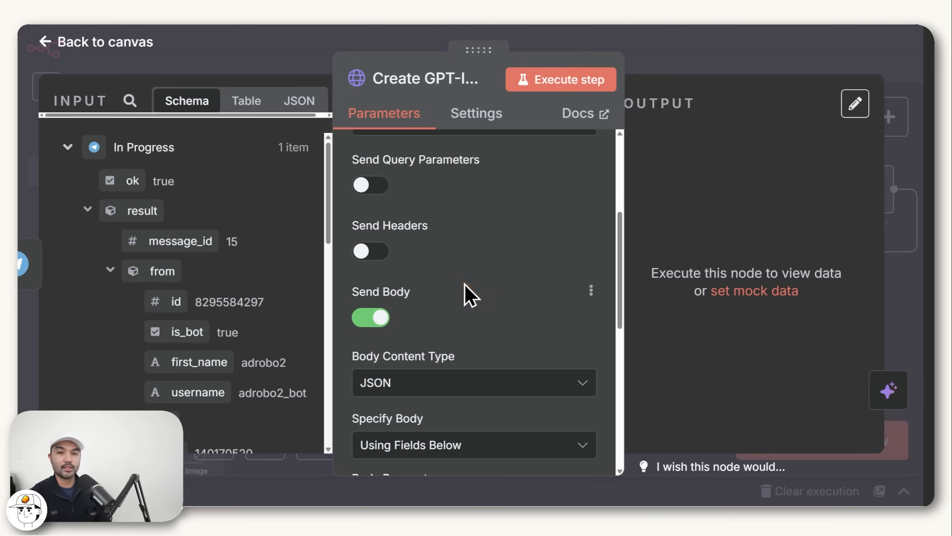
{"action": "scroll", "coordinate": [464, 288], "scroll_direction": "down", "scroll_amount": 3}
{"action": "scroll", "coordinate": [480, 297], "scroll_direction": "down", "scroll_amount": 2}
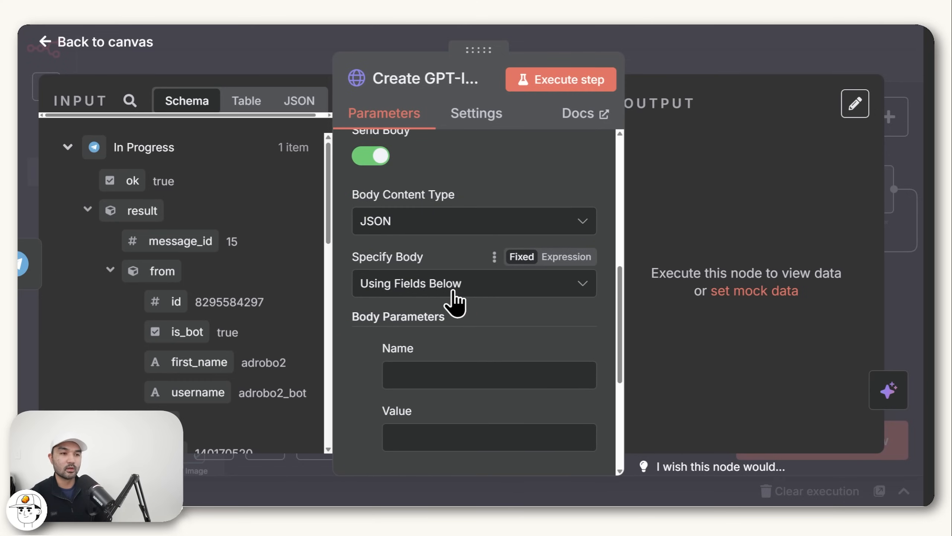
{"action": "scroll", "coordinate": [454, 300], "scroll_direction": "up", "scroll_amount": 2}
{"action": "scroll", "coordinate": [448, 293], "scroll_direction": "down", "scroll_amount": 2}
{"action": "left_click", "coordinate": [440, 283]}
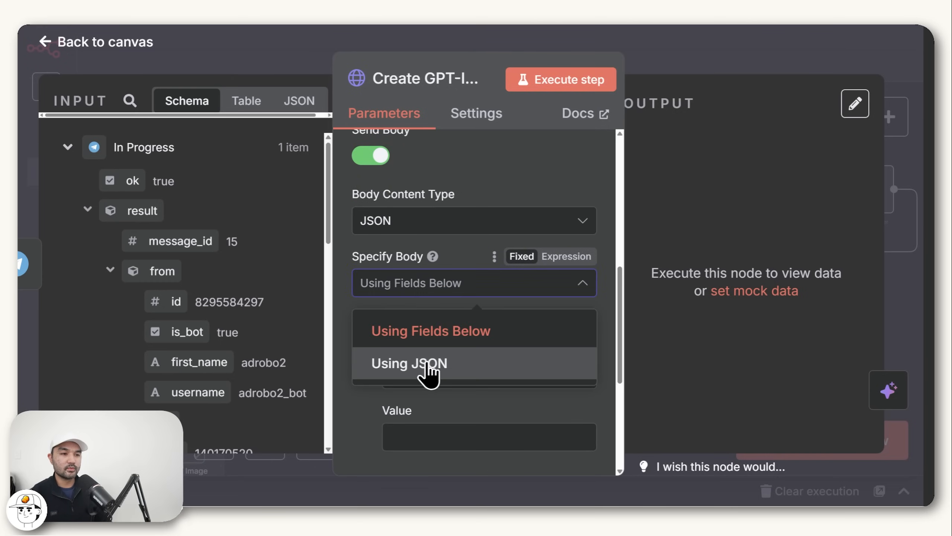
{"action": "left_click", "coordinate": [429, 375]}
{"action": "scroll", "coordinate": [469, 262], "scroll_direction": "down", "scroll_amount": 2}
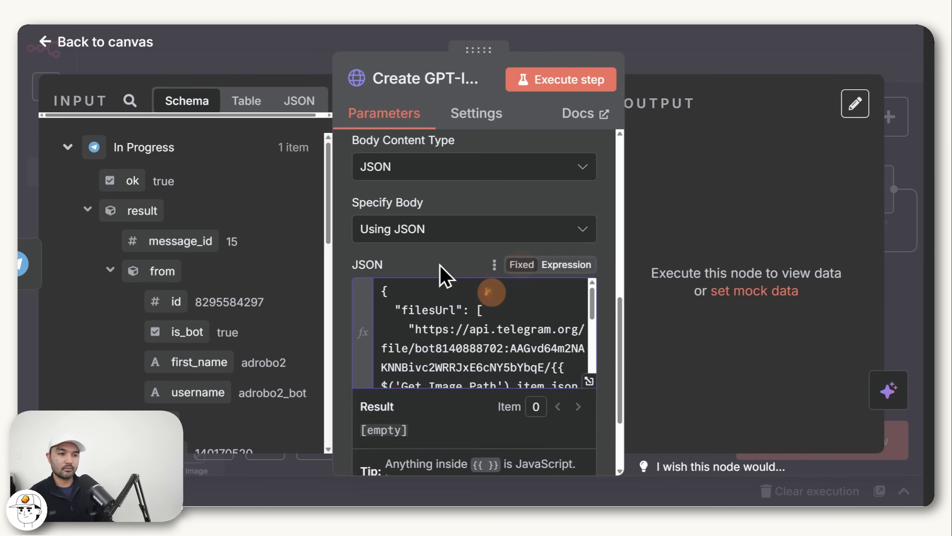
{"action": "left_click", "coordinate": [440, 274]}
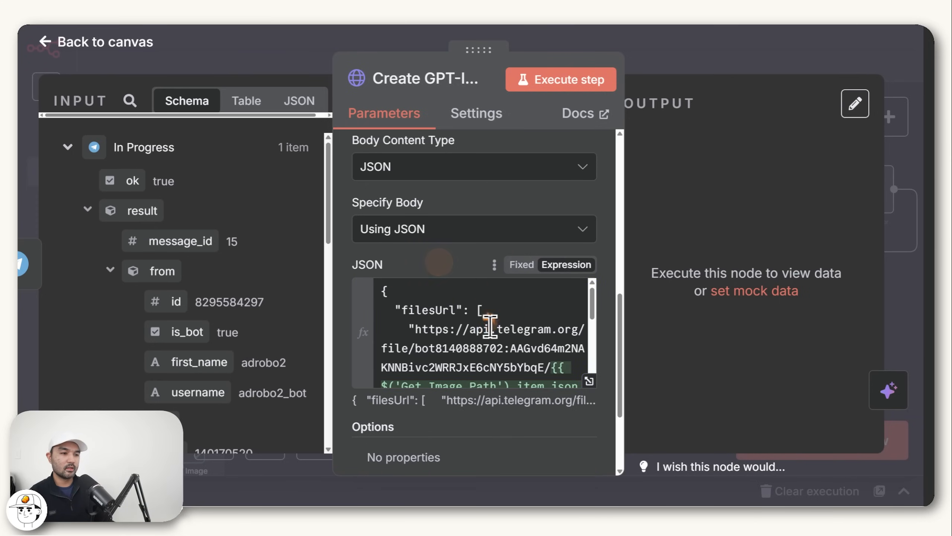
Examine the resolved file URL, image prompt, size and variant count in the JSON body expression's result.
{"action": "scroll", "coordinate": [550, 329], "scroll_direction": "down", "scroll_amount": 1}
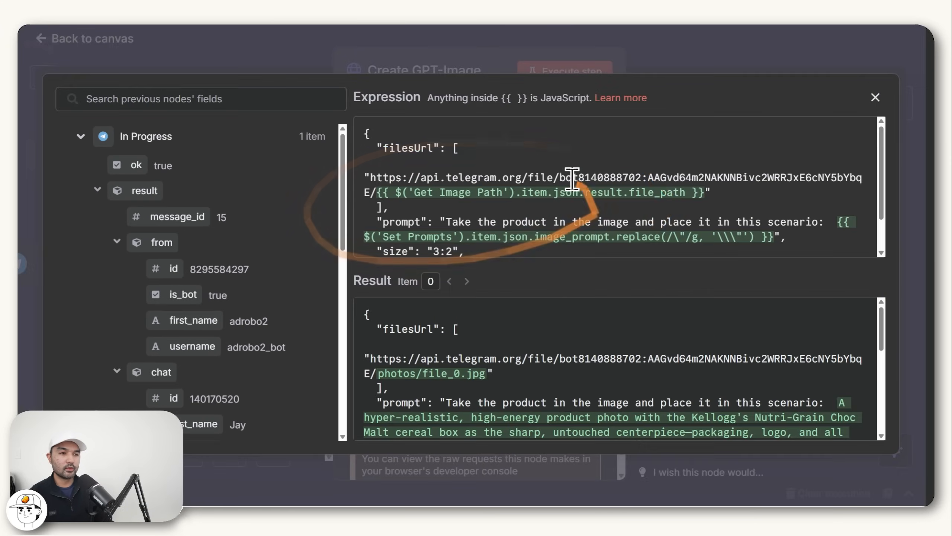
{"action": "key", "text": "ctrl+minus"}
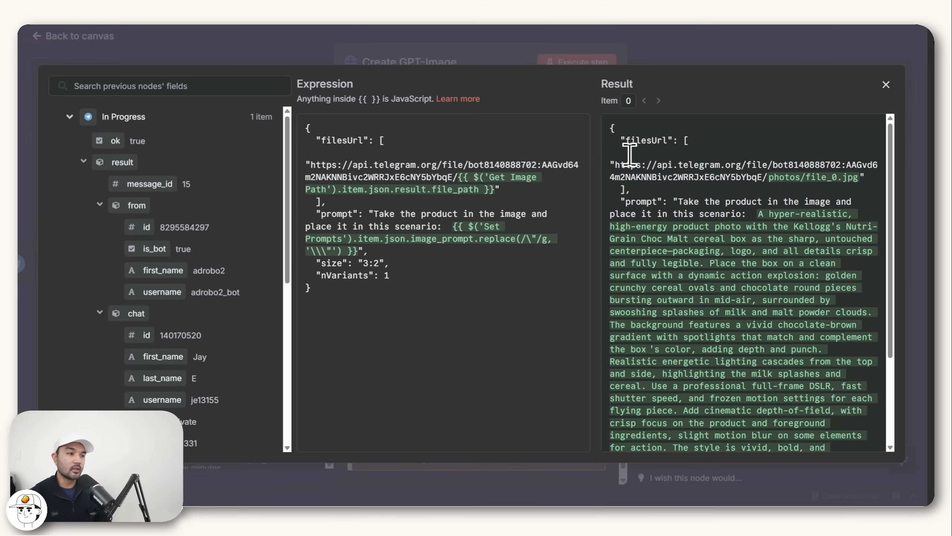
{"action": "left_click_drag", "start_coordinate": [629, 153], "coordinate": [840, 181]}
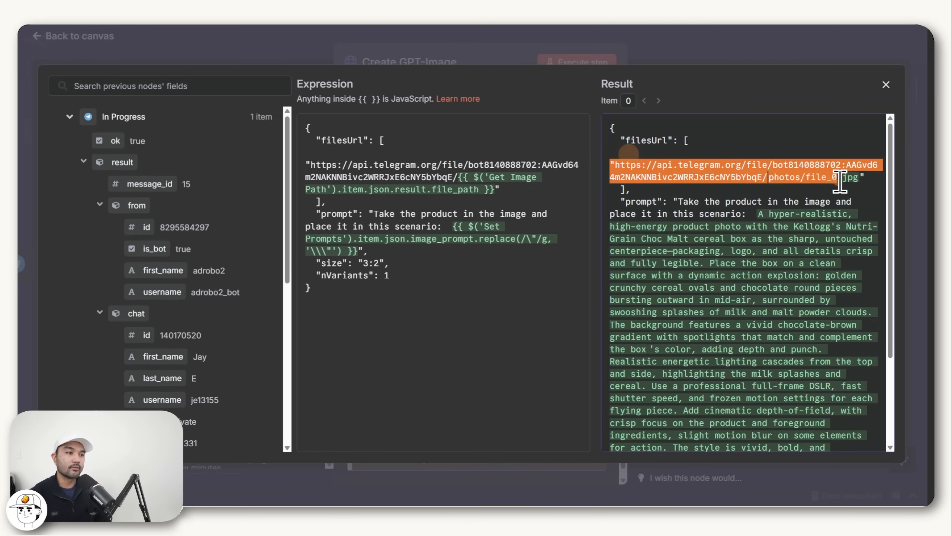
{"action": "left_click", "coordinate": [680, 201]}
{"action": "left_click_drag", "start_coordinate": [679, 201], "coordinate": [818, 408]}
{"action": "scroll", "coordinate": [750, 232], "scroll_direction": "down", "scroll_amount": 3}
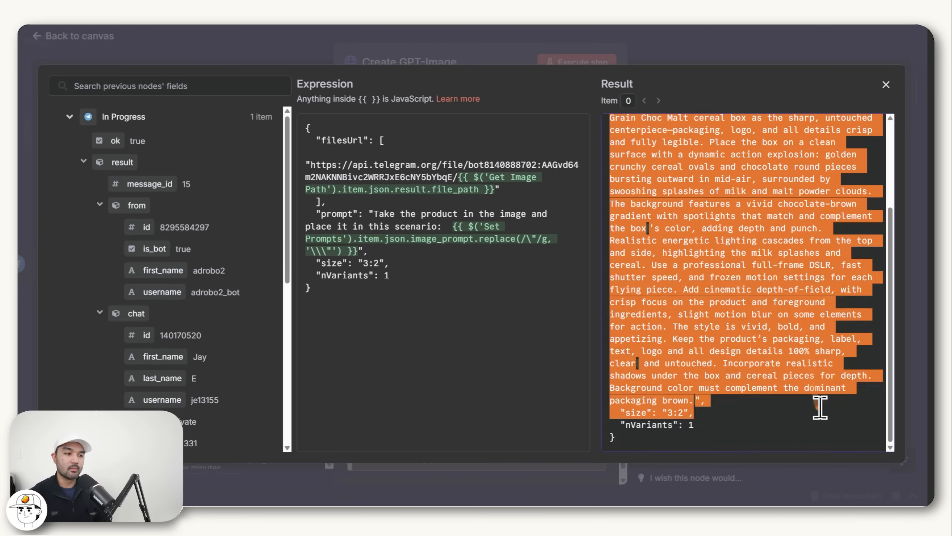
{"action": "left_click", "coordinate": [769, 426]}
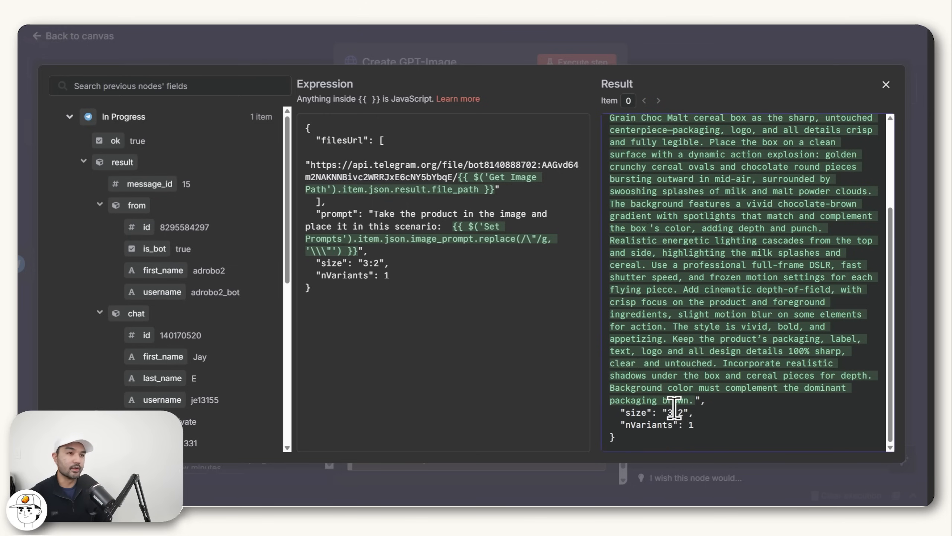
{"action": "left_click", "coordinate": [686, 59]}
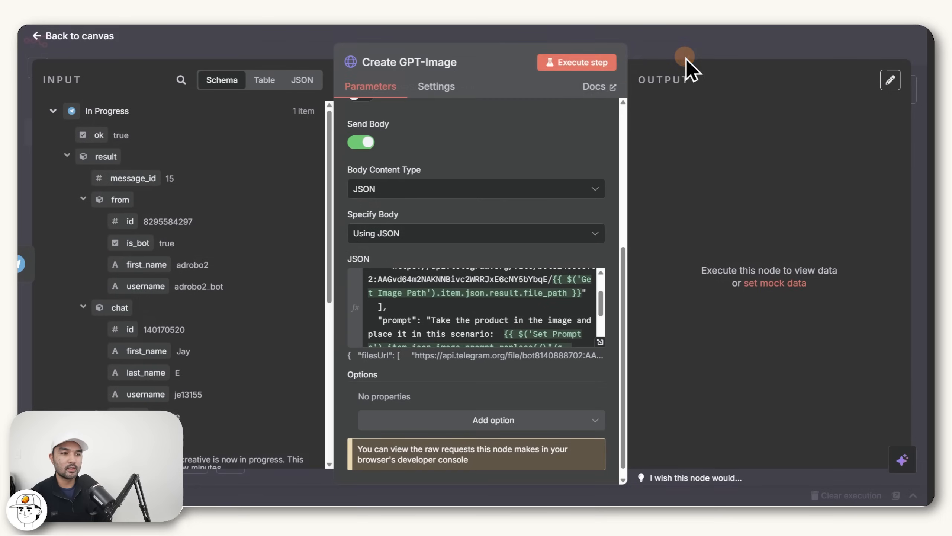
Execute the Create GPT-Image node and check the returned code and message alongside its Authentication setting.
{"action": "left_click", "coordinate": [588, 71]}
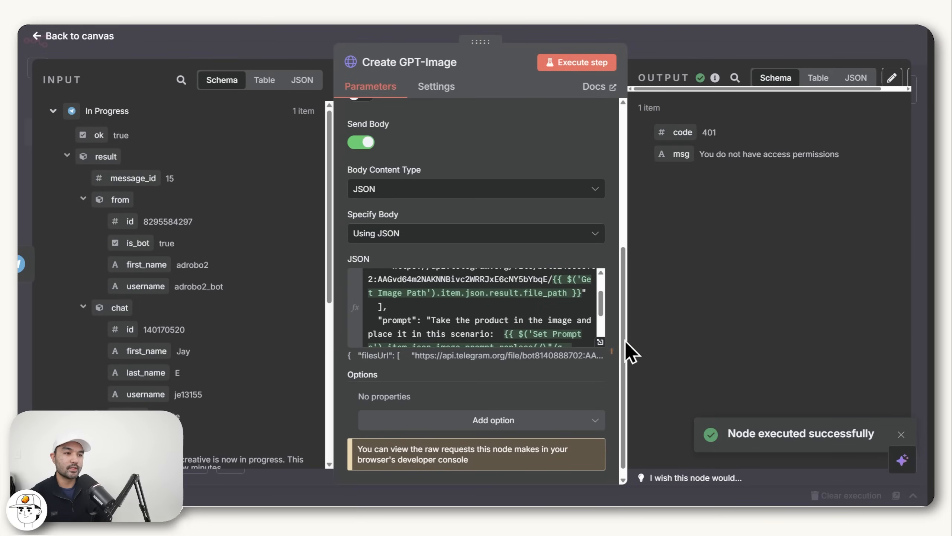
{"action": "key", "text": "ctrl+plus"}
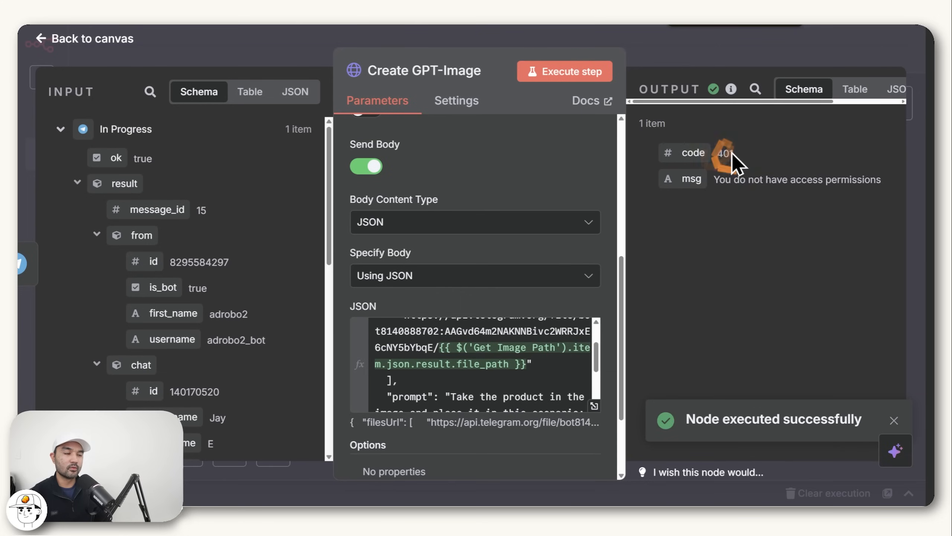
{"action": "scroll", "coordinate": [611, 301], "scroll_direction": "up", "scroll_amount": 6}
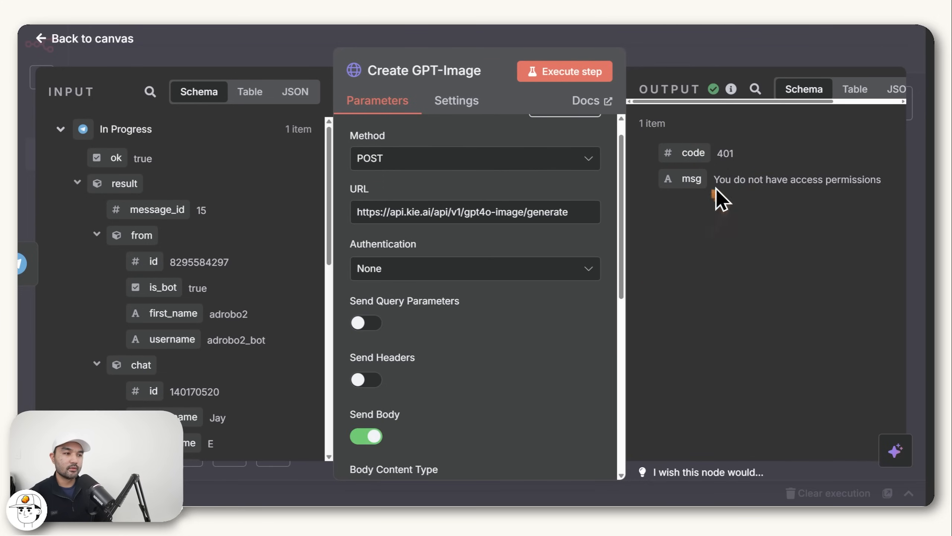
{"action": "left_click_drag", "start_coordinate": [756, 179], "coordinate": [869, 180]}
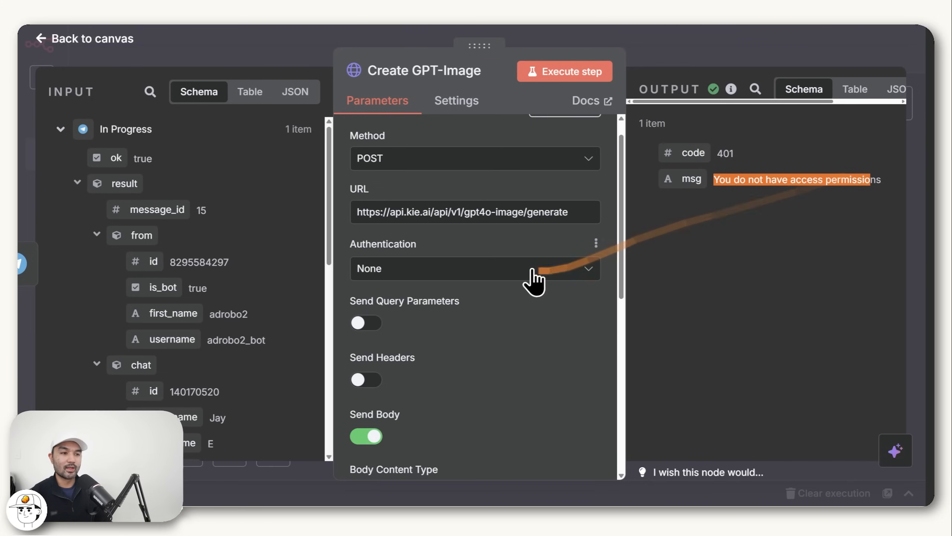
{"action": "mouse_move", "coordinate": [538, 277]}
{"action": "left_mouse_down"}
{"action": "mouse_move", "coordinate": [498, 249]}
{"action": "mouse_move", "coordinate": [419, 270]}
{"action": "mouse_move", "coordinate": [357, 255]}
{"action": "left_mouse_up"}
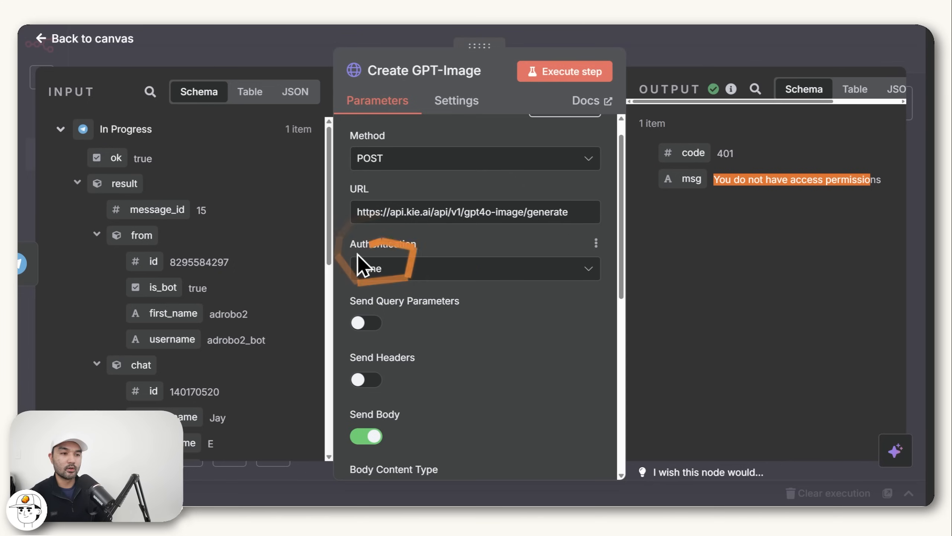
Set the node's authentication to Generic Credential Type with Header Auth as the generic auth type.
{"action": "left_click", "coordinate": [410, 268]}
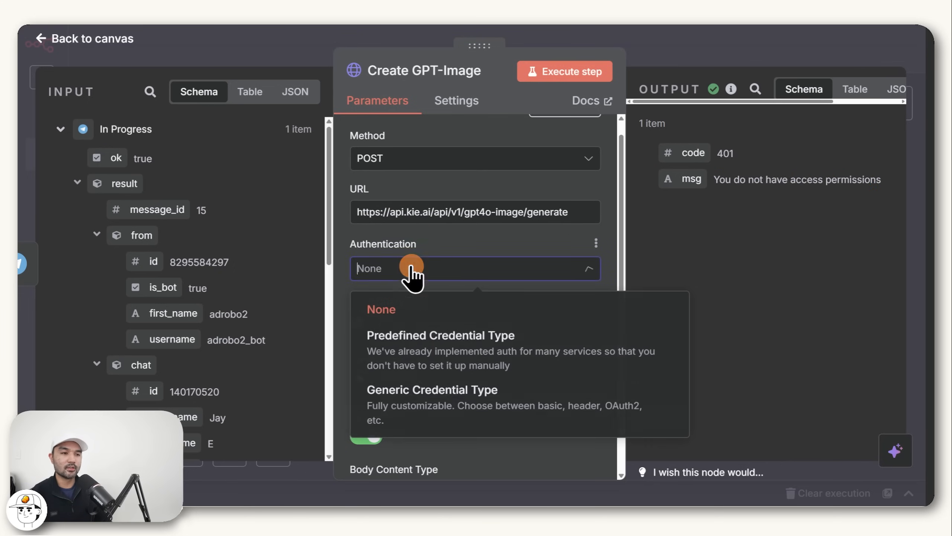
{"action": "left_click", "coordinate": [425, 251]}
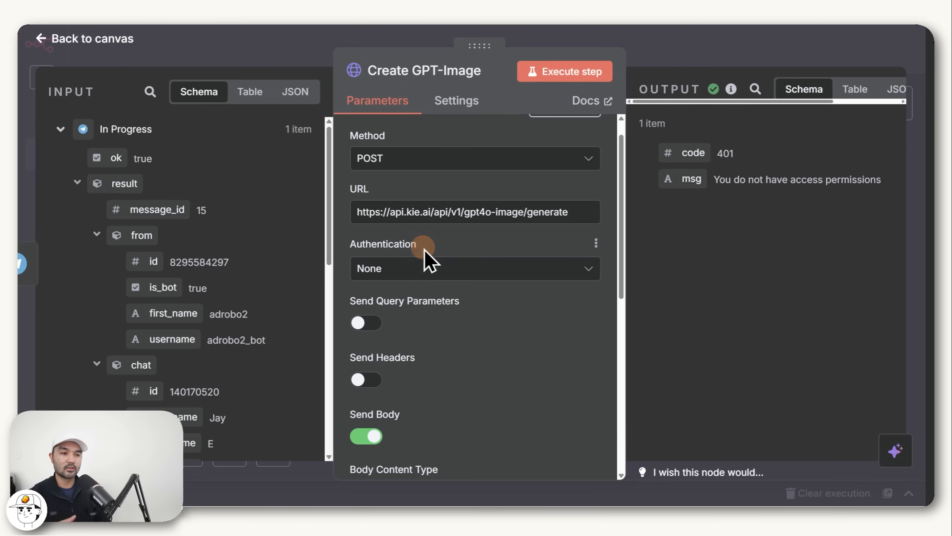
{"action": "left_click", "coordinate": [437, 267]}
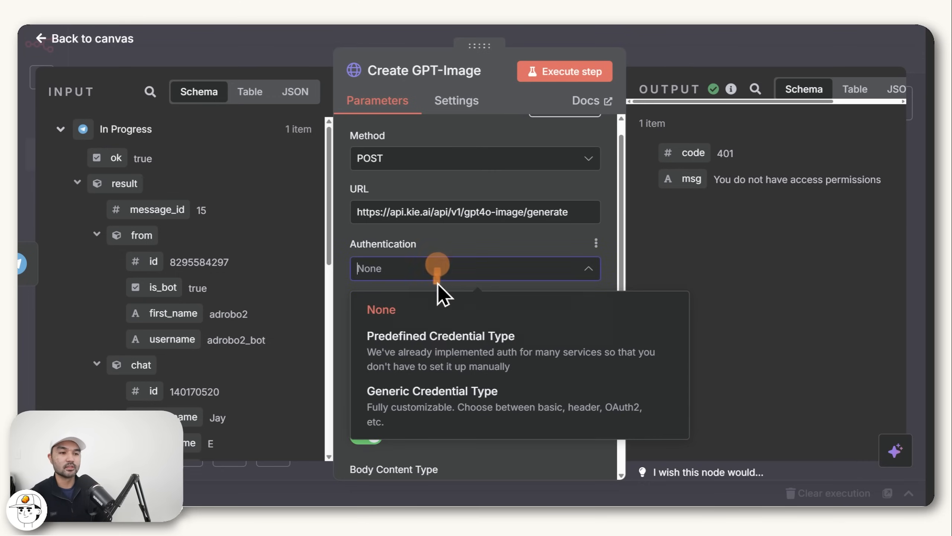
{"action": "left_click", "coordinate": [445, 402]}
{"action": "scroll", "coordinate": [453, 304], "scroll_direction": "down", "scroll_amount": 3}
{"action": "left_click", "coordinate": [427, 217]}
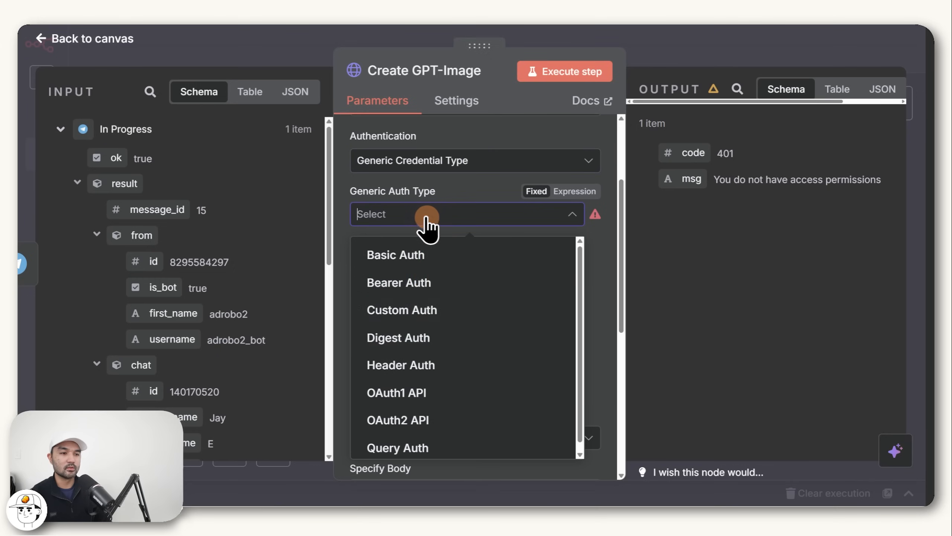
{"action": "left_click", "coordinate": [410, 364]}
{"action": "left_click_drag", "start_coordinate": [366, 132], "coordinate": [433, 141]}
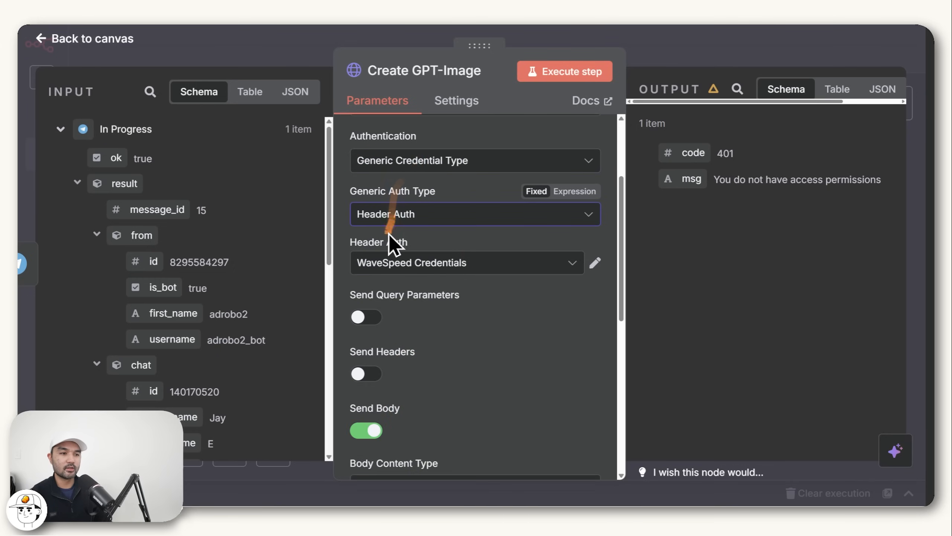
Create a new Header Auth credential named "Kie AI Credential" with the header name Authorization.
{"action": "scroll", "coordinate": [392, 244], "scroll_direction": "down", "scroll_amount": 2}
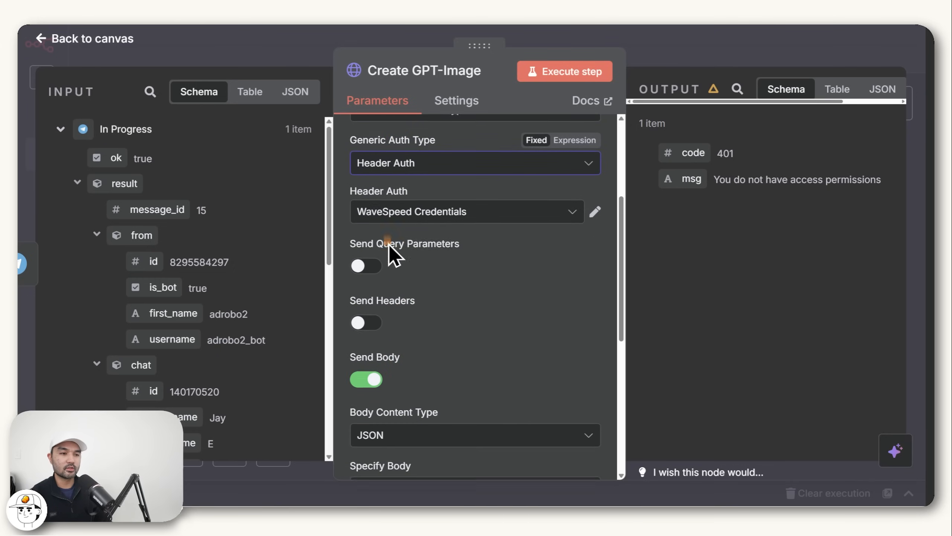
{"action": "left_click", "coordinate": [435, 221]}
{"action": "left_click", "coordinate": [425, 473]}
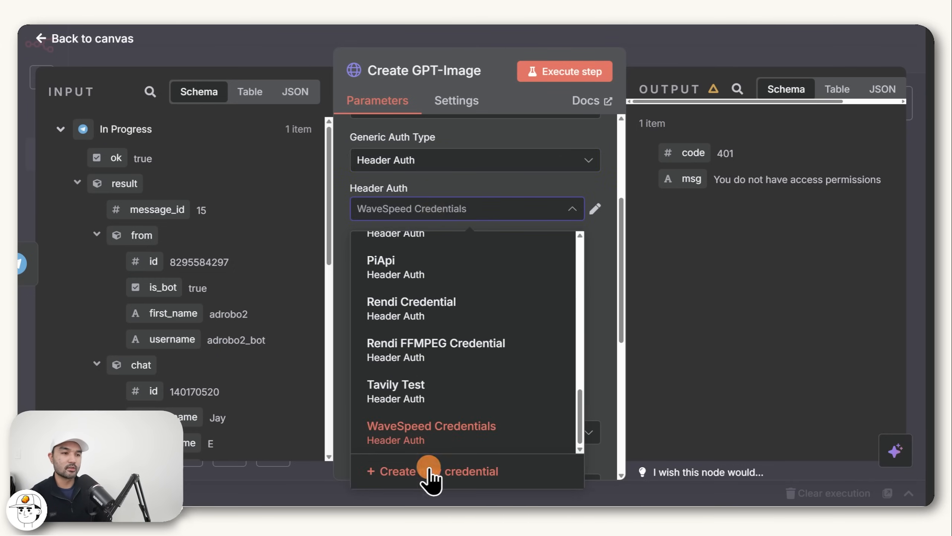
{"action": "left_click", "coordinate": [218, 80]}
{"action": "type", "text": "Kie AI C"}
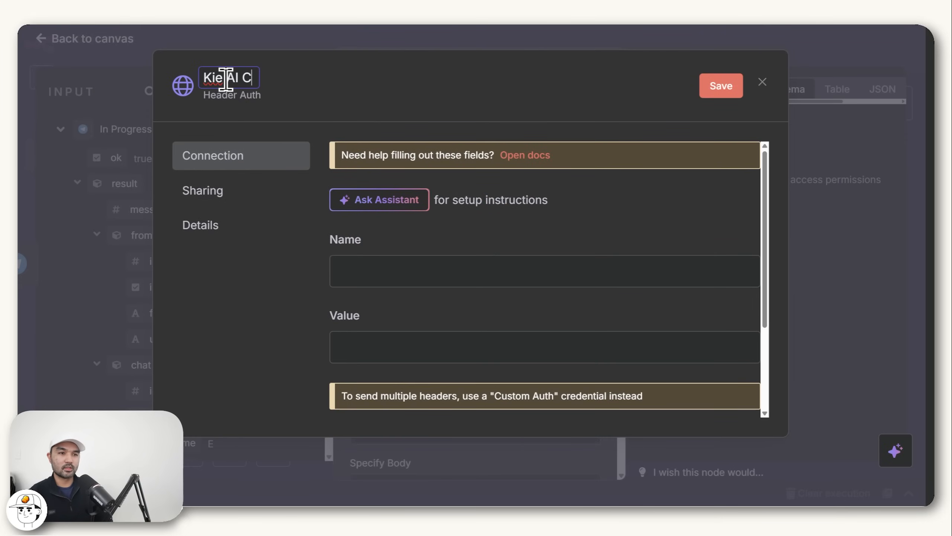
{"action": "left_click", "coordinate": [407, 275]}
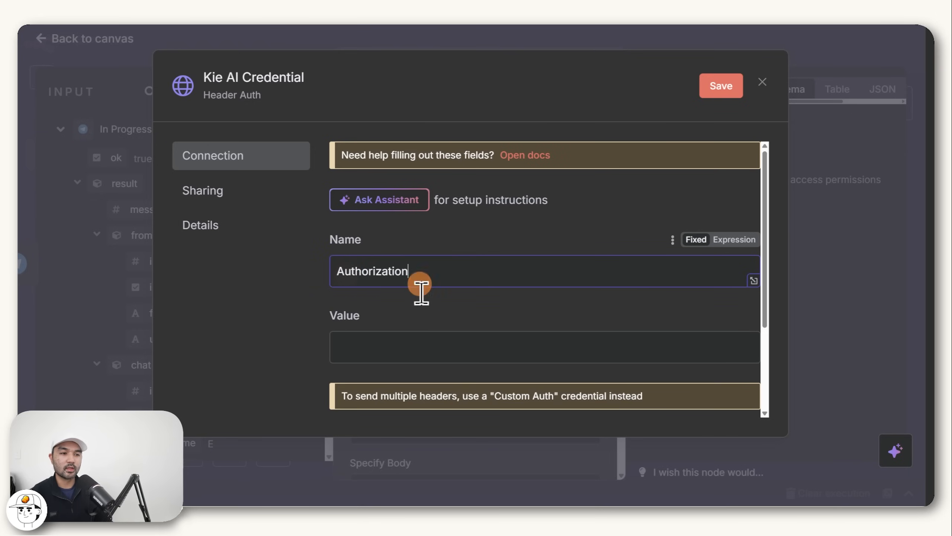
Set the credential's value to an expression of Bearer followed by the API key copied from KIE AI's API Key page, and save the credential.
{"action": "left_click", "coordinate": [420, 337]}
{"action": "left_click", "coordinate": [734, 317]}
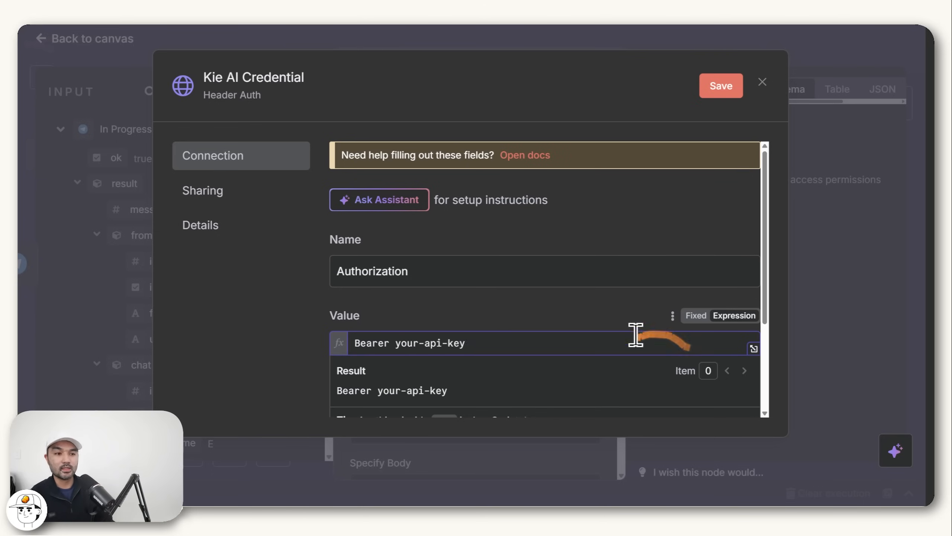
{"action": "left_click_drag", "start_coordinate": [465, 343], "coordinate": [401, 345]}
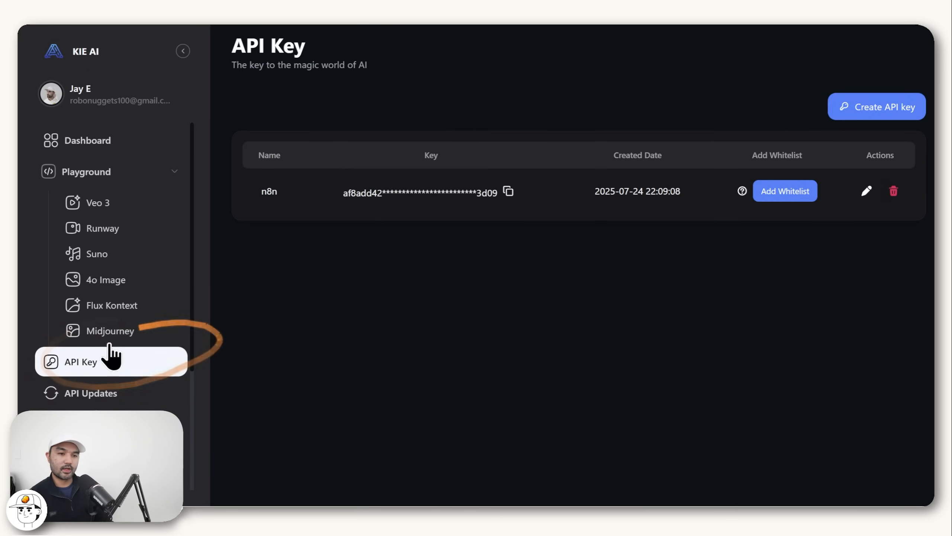
{"action": "left_click", "coordinate": [509, 192]}
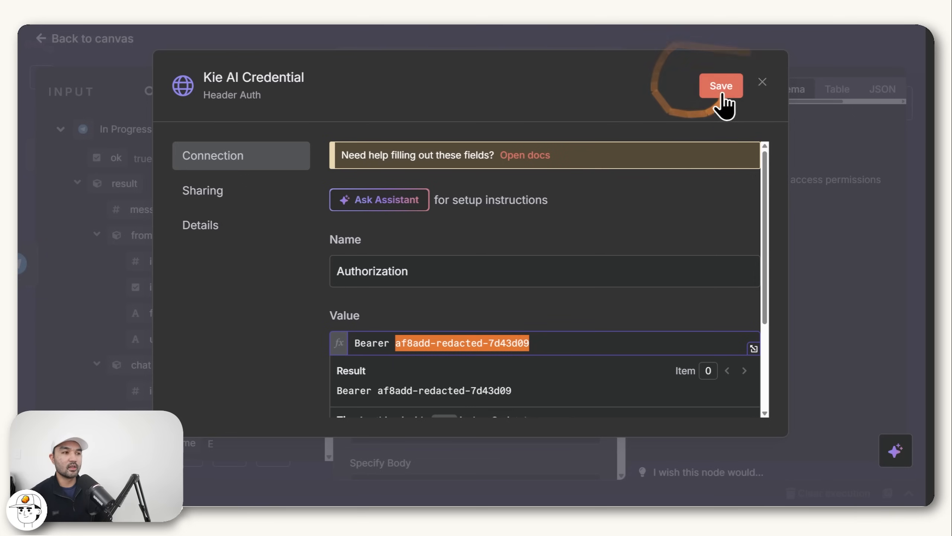
{"action": "left_click", "coordinate": [761, 77]}
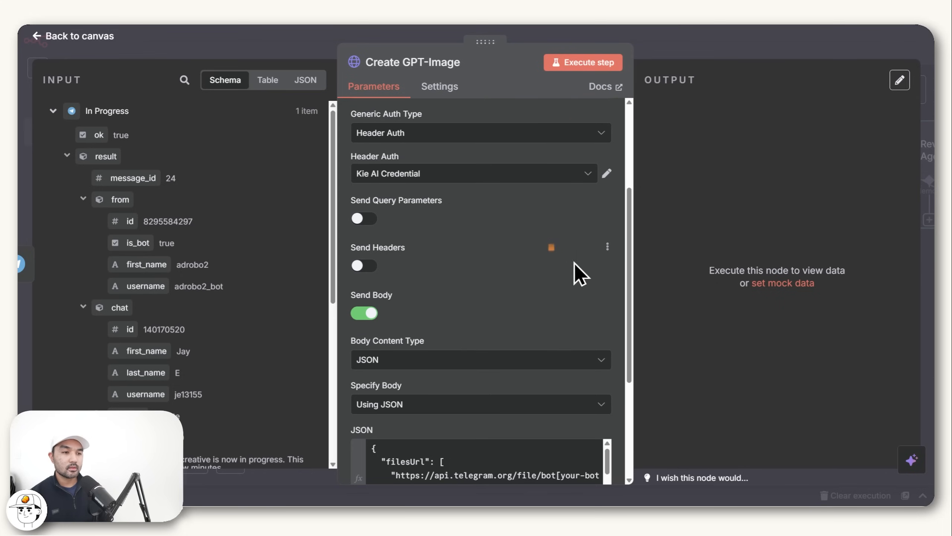
Replace the [your-bot-access-token-here] placeholder in the JSON body's filesUrl with the bot access token copied from the BotFather chat in Telegram.
{"action": "scroll", "coordinate": [511, 244], "scroll_direction": "down", "scroll_amount": 3}
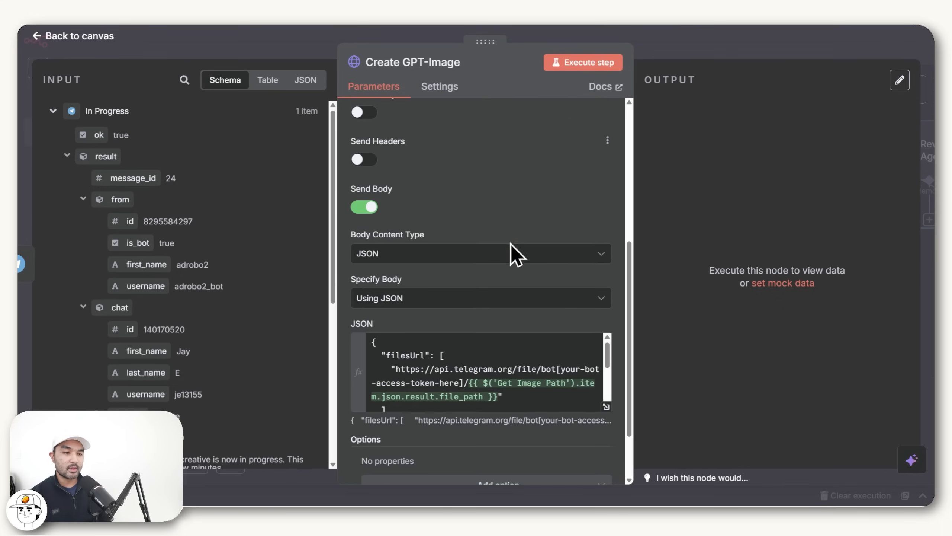
{"action": "left_click", "coordinate": [606, 406]}
{"action": "left_click_drag", "start_coordinate": [508, 181], "coordinate": [314, 152]}
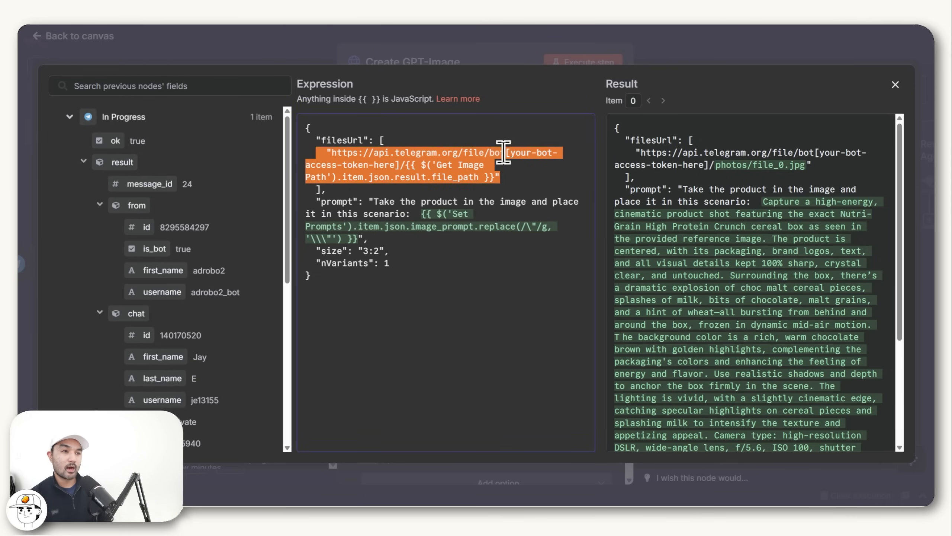
{"action": "left_click_drag", "start_coordinate": [505, 152], "coordinate": [398, 165]}
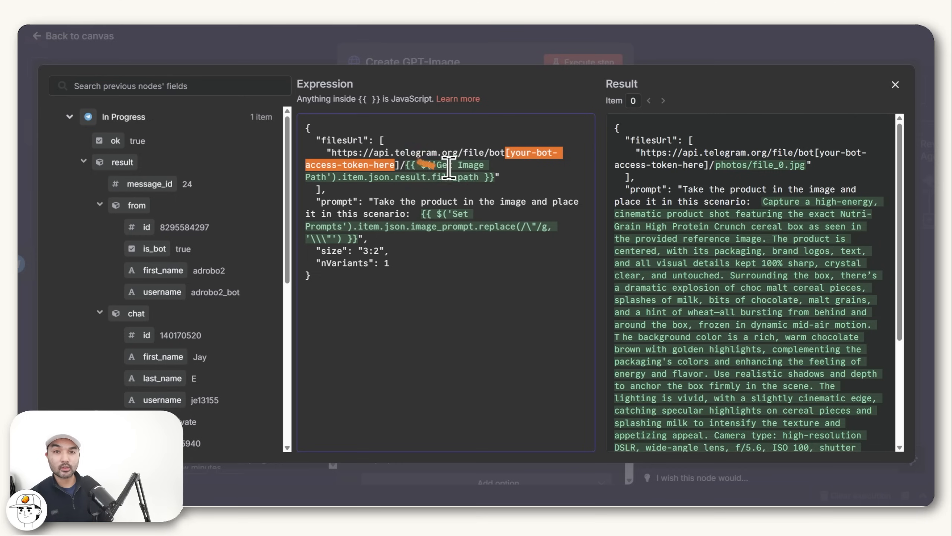
{"action": "key", "text": "alt+Tab"}
{"action": "left_click_drag", "start_coordinate": [862, 378], "coordinate": [672, 381]}
{"action": "key", "text": "ctrl+c"}
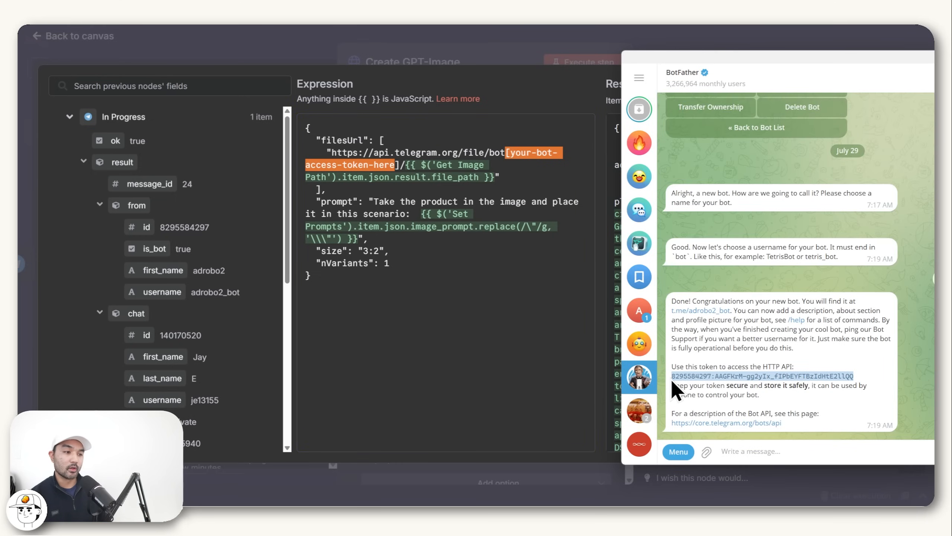
{"action": "key", "text": "alt+Tab"}
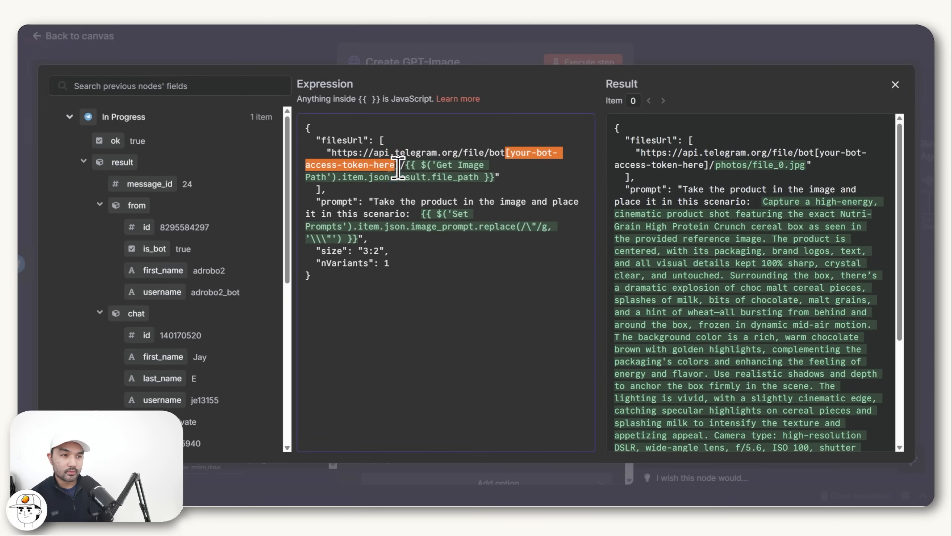
{"action": "key", "text": "ctrl+v"}
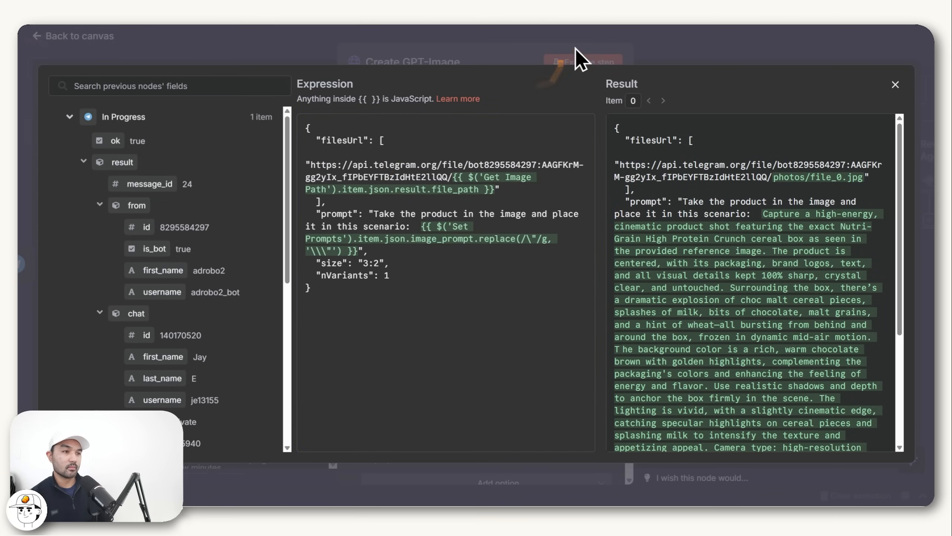
Close the Create GPT-Image settings and pin the output data of the nodes from Telegram Trigger through In Progress.
{"action": "key", "text": "Escape"}
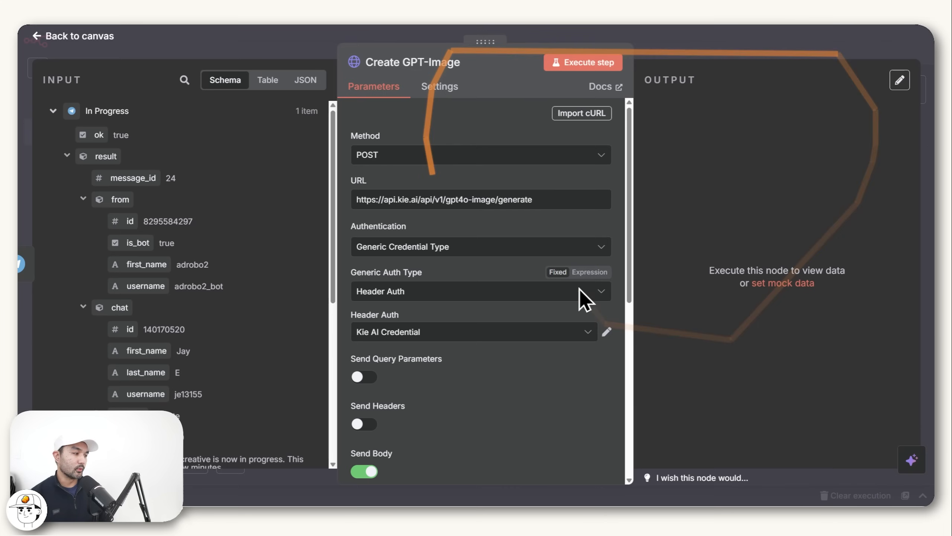
{"action": "left_click", "coordinate": [667, 43]}
{"action": "left_click_drag", "start_coordinate": [388, 94], "coordinate": [879, 247]}
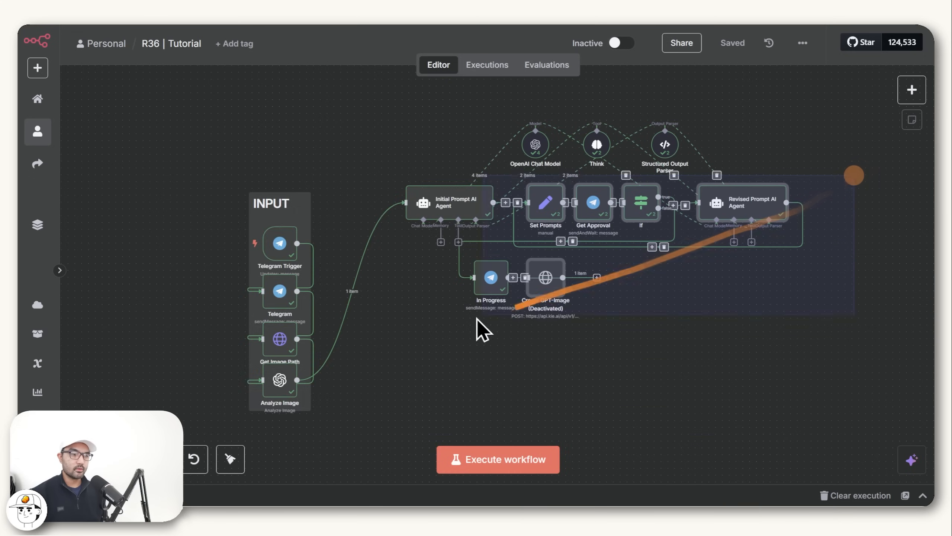
{"action": "left_click_drag", "start_coordinate": [476, 330], "coordinate": [202, 447]}
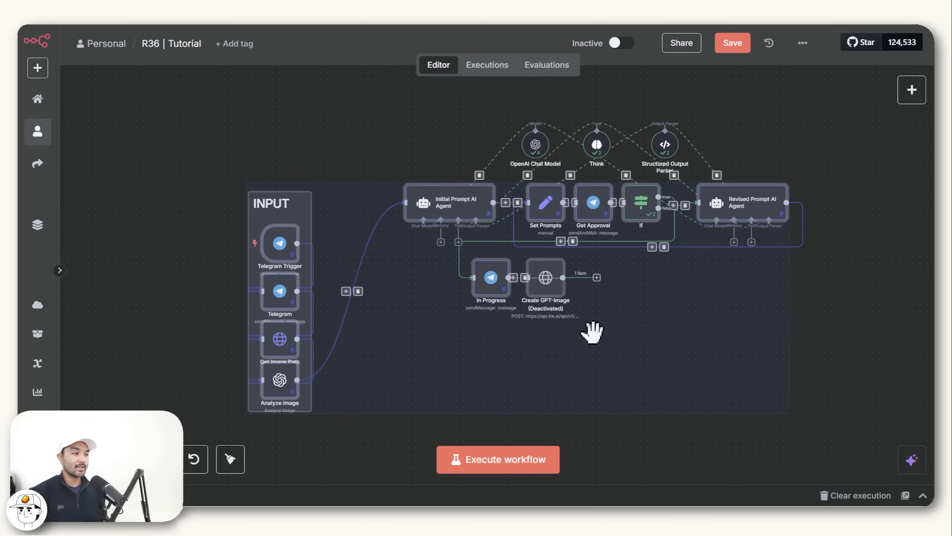
{"action": "left_click", "coordinate": [844, 270]}
Reactivate the Create GPT-Image node, execute it on its own, and return to the canvas.
{"action": "mouse_move", "coordinate": [555, 276]}
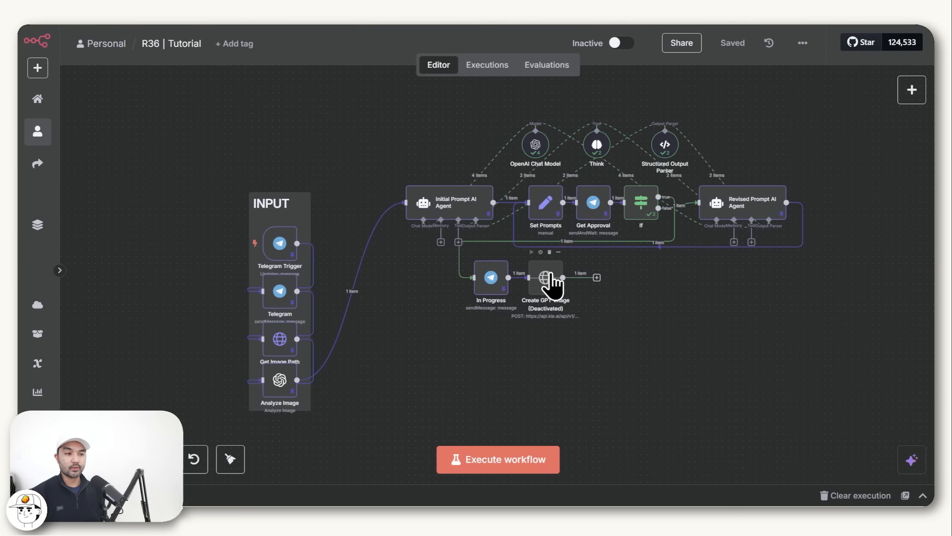
{"action": "double_click", "coordinate": [546, 281]}
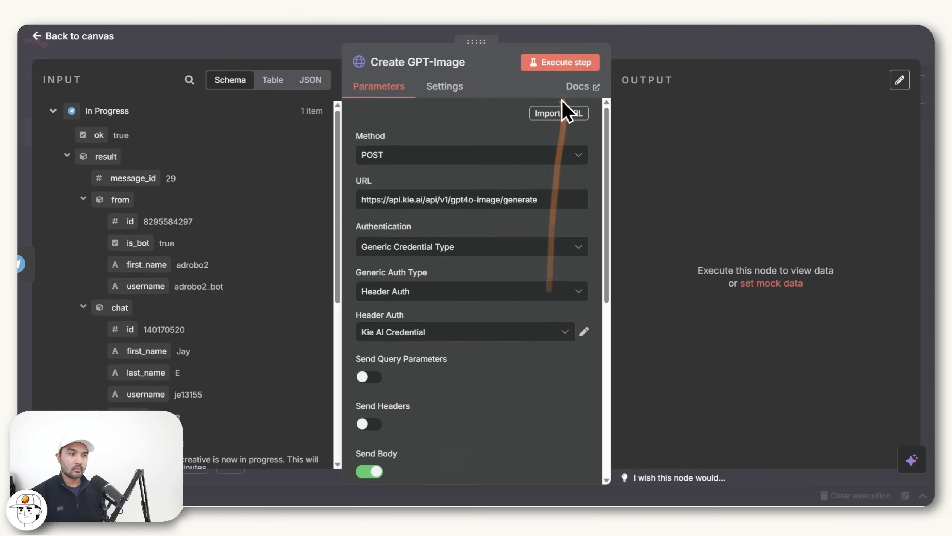
{"action": "left_click", "coordinate": [557, 62]}
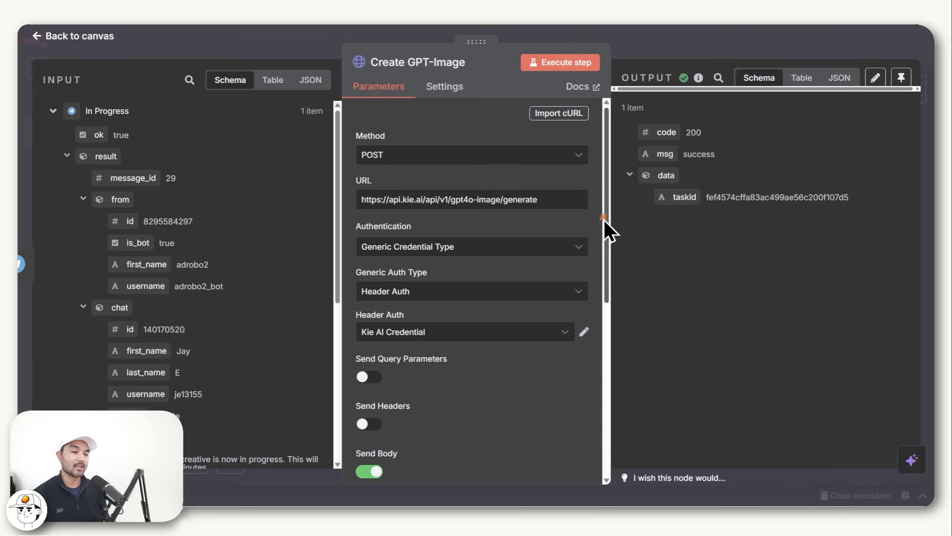
{"action": "scroll", "coordinate": [524, 247], "scroll_direction": "down", "scroll_amount": 5}
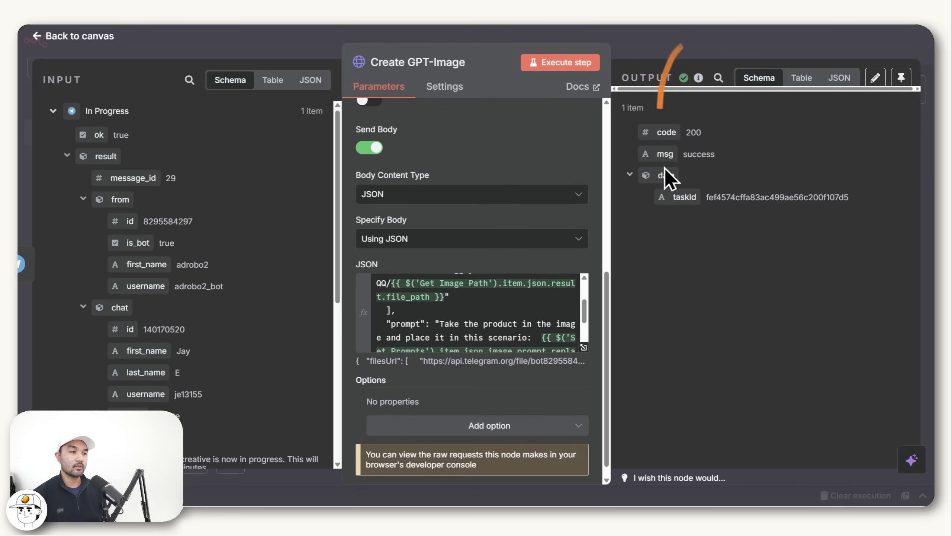
{"action": "left_click", "coordinate": [730, 34]}
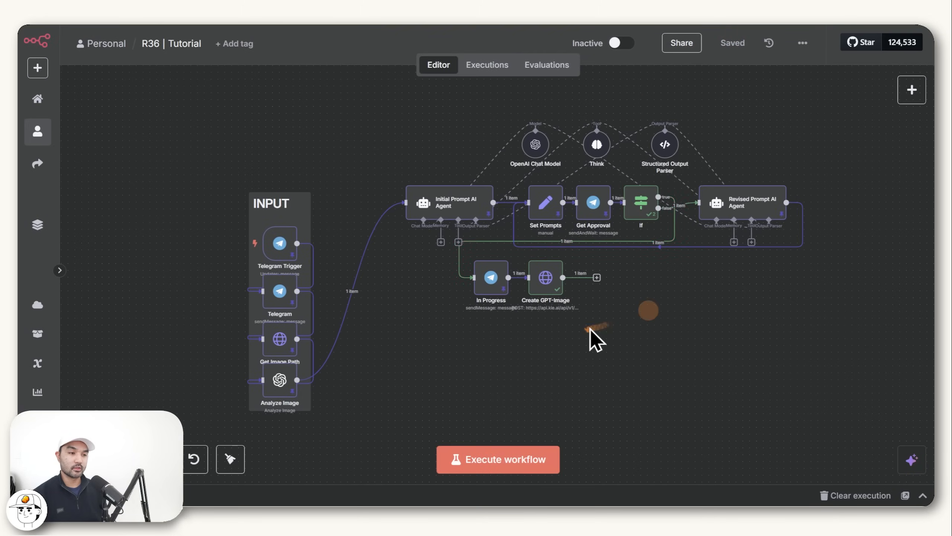
Add a Wait node after Create GPT-Image.
{"action": "scroll", "coordinate": [654, 295], "scroll_direction": "up", "scroll_amount": 5}
{"action": "left_click_drag", "start_coordinate": [659, 295], "coordinate": [637, 343]}
{"action": "left_click", "coordinate": [524, 301]}
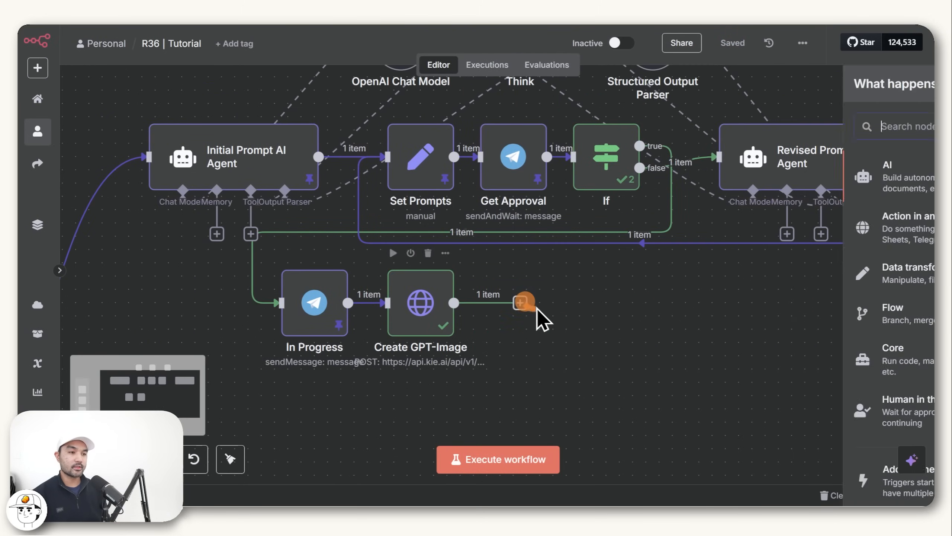
{"action": "type", "text": "wait"}
{"action": "left_click", "coordinate": [781, 176]}
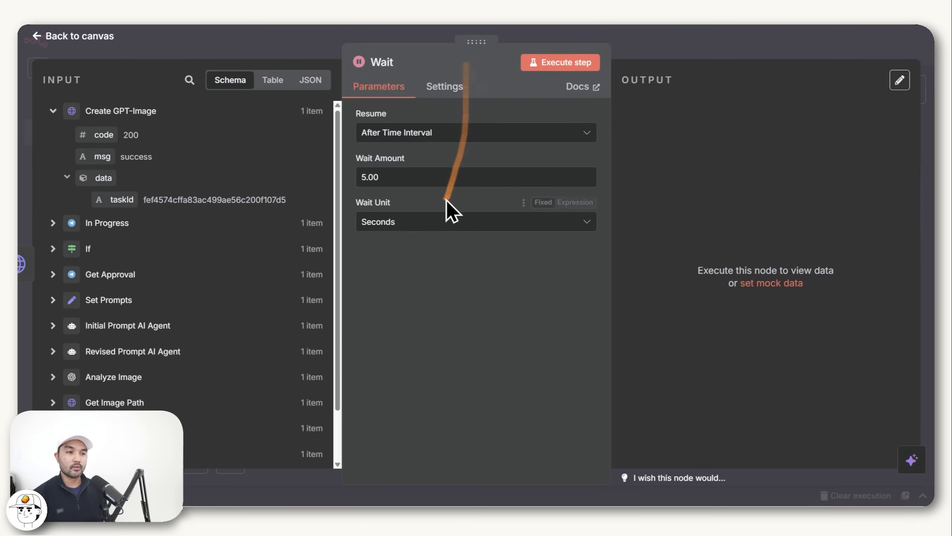
Set the Wait node's wait amount to 1 second, execute it, and return to the canvas.
{"action": "left_click_drag", "start_coordinate": [397, 176], "coordinate": [315, 191]}
{"action": "type", "text": "1"}
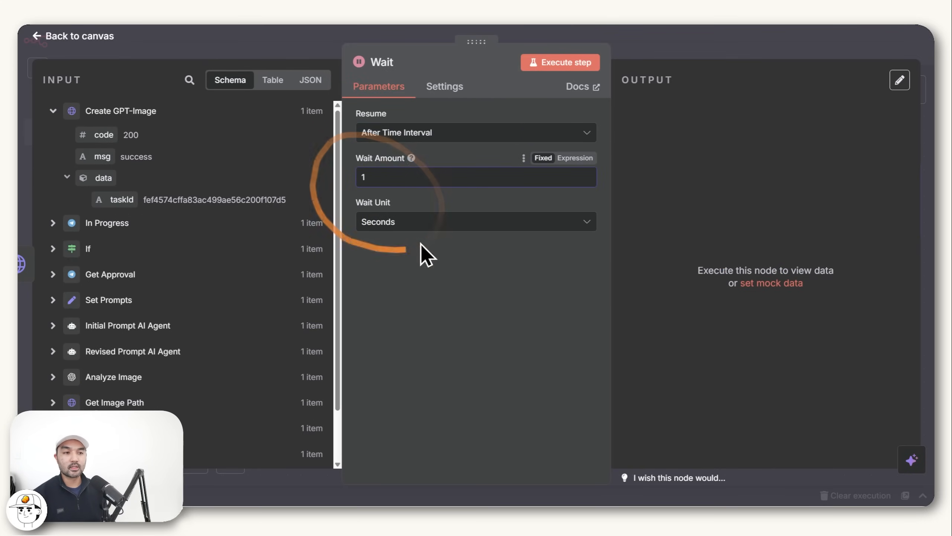
{"action": "left_click", "coordinate": [431, 281]}
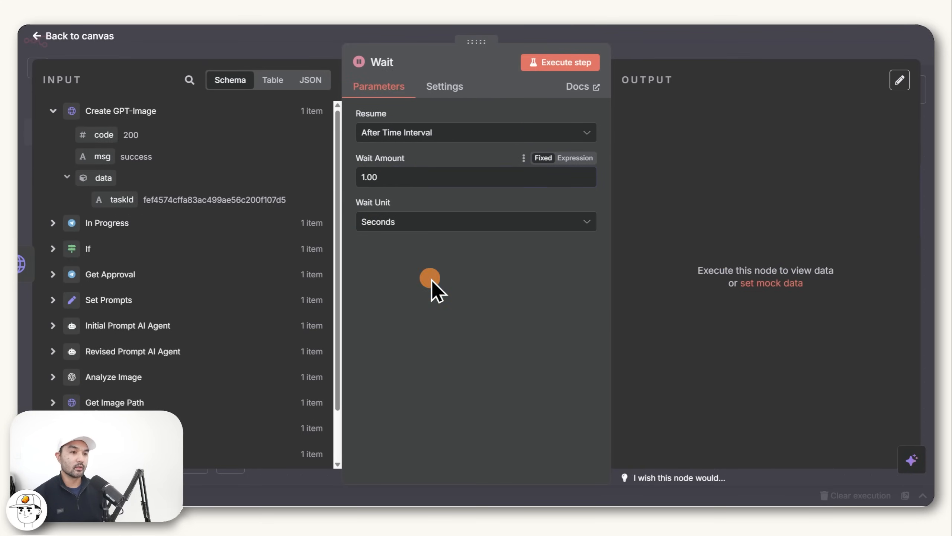
{"action": "left_click", "coordinate": [567, 64]}
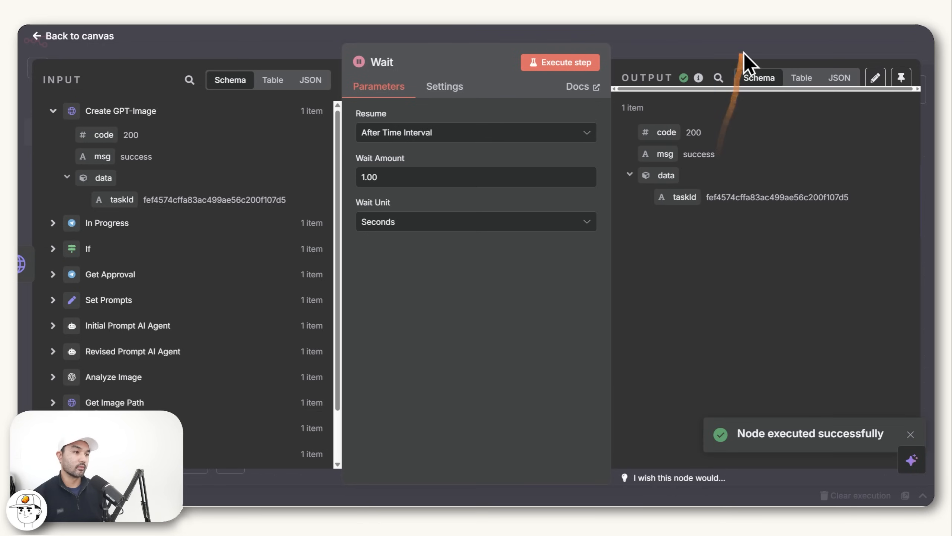
{"action": "key", "text": "Escape"}
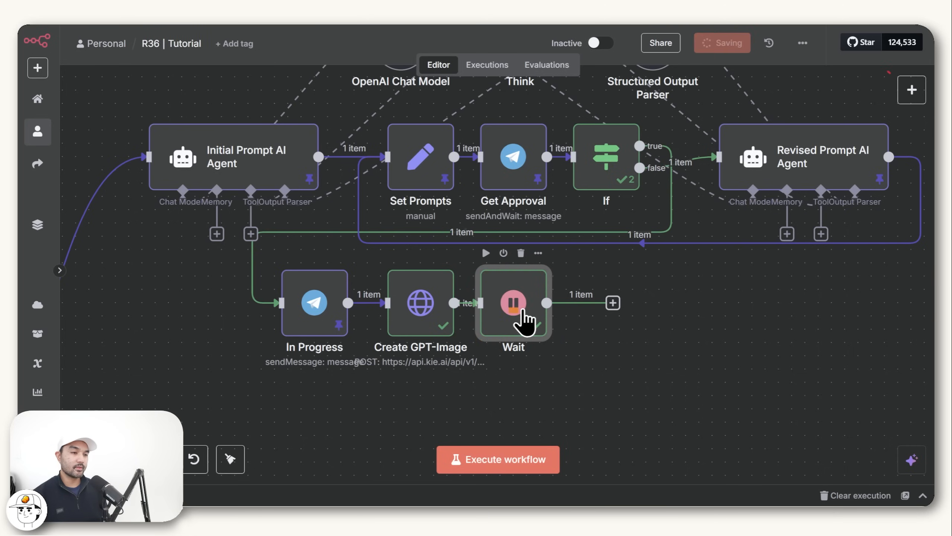
Duplicate the Create GPT-Image node and connect the copy after the Wait node.
{"action": "left_click", "coordinate": [409, 320]}
{"action": "key", "text": "ctrl+c"}
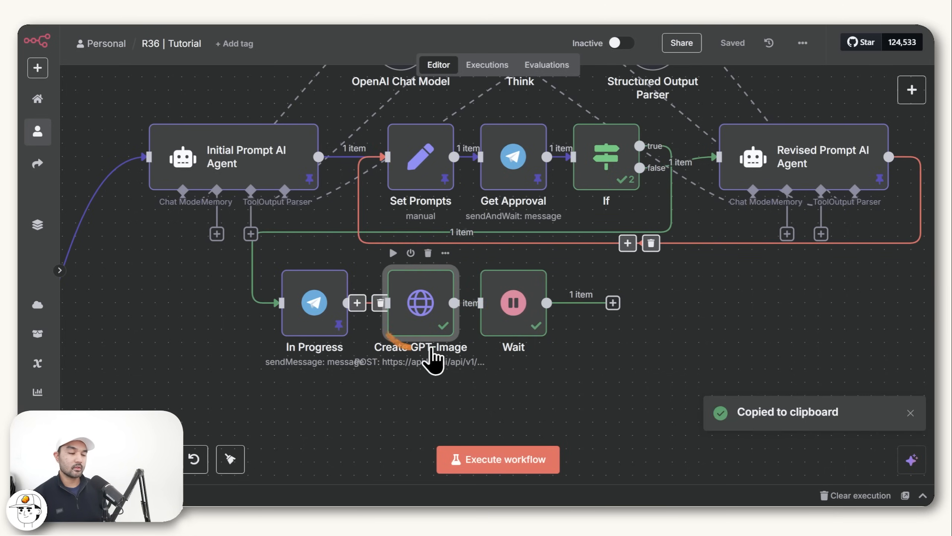
{"action": "key", "text": "ctrl+v"}
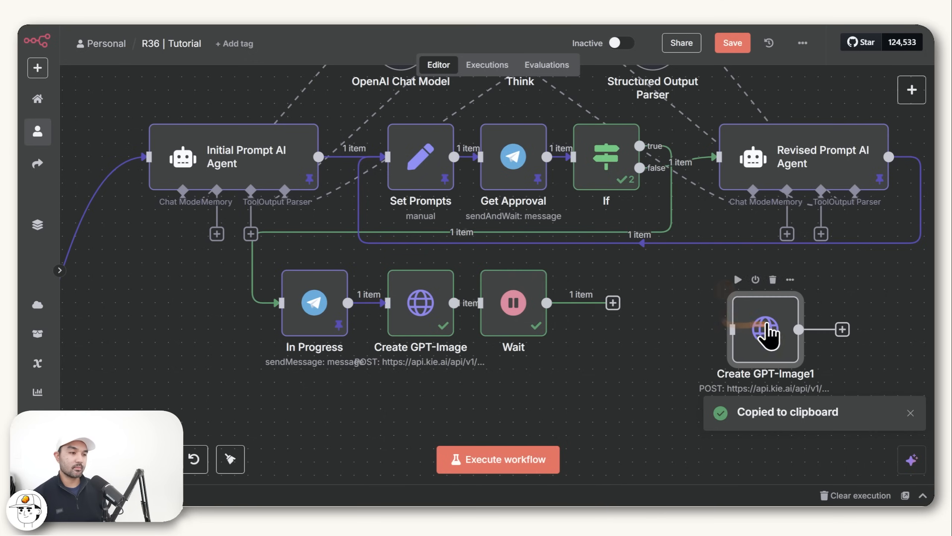
{"action": "left_click_drag", "start_coordinate": [766, 325], "coordinate": [701, 299]}
{"action": "mouse_move", "coordinate": [613, 306]}
{"action": "left_mouse_down"}
{"action": "mouse_move", "coordinate": [671, 310]}
{"action": "mouse_move", "coordinate": [606, 312]}
{"action": "left_mouse_up"}
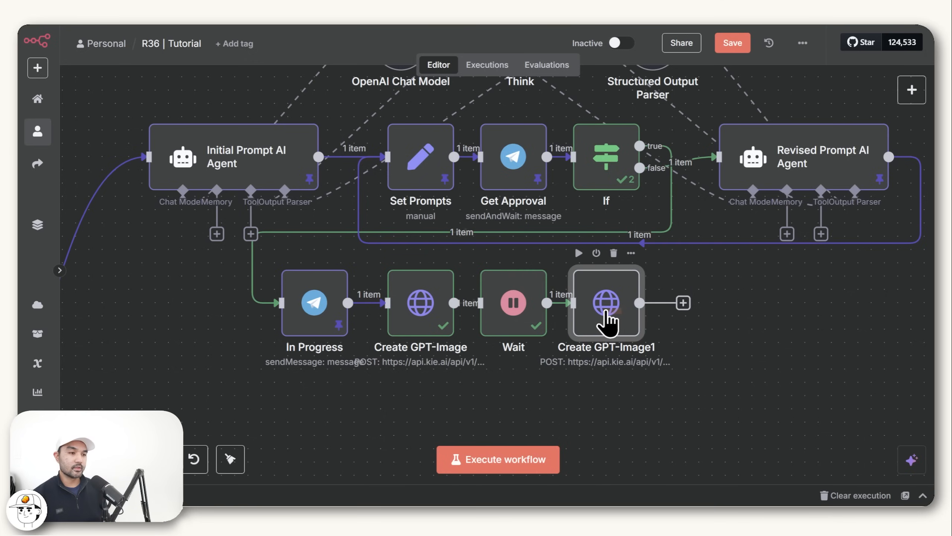
Rename the copied request node to "Get GPT-Image" and set its method to GET.
{"action": "double_click", "coordinate": [607, 321]}
{"action": "left_click", "coordinate": [393, 63]}
{"action": "type", "text": "Get GPT-Image"}
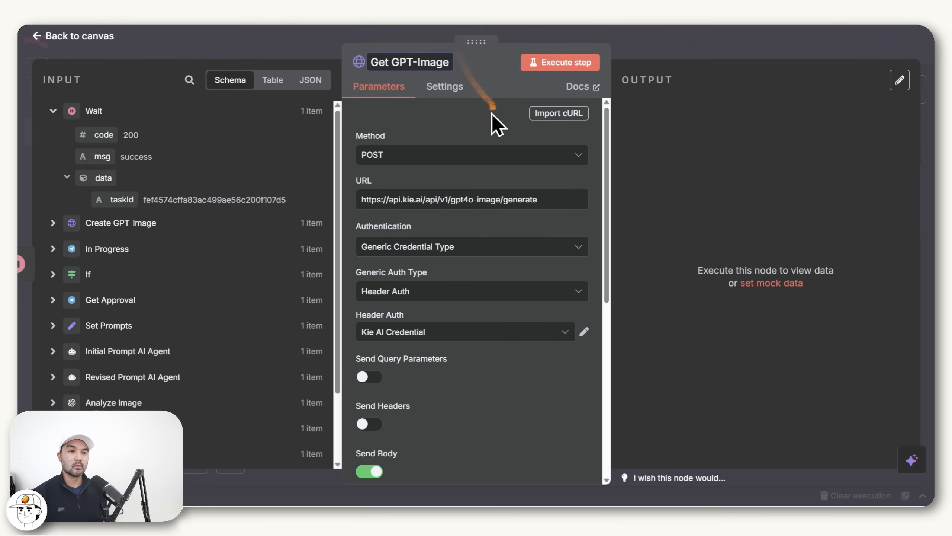
{"action": "key", "text": "Return"}
{"action": "left_click", "coordinate": [413, 154]}
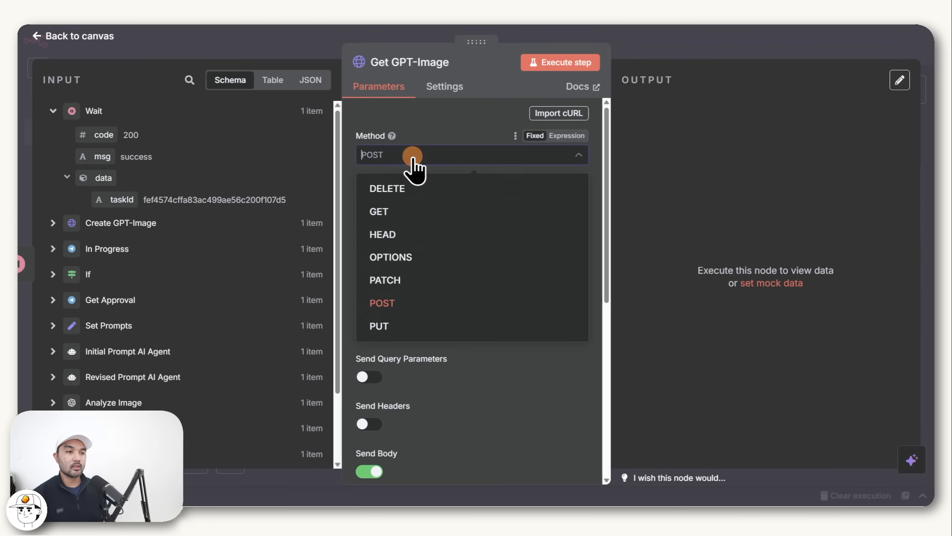
{"action": "left_click", "coordinate": [404, 213]}
{"action": "left_click_drag", "start_coordinate": [542, 199], "coordinate": [361, 200]}
{"action": "key", "text": "BackSpace"}
{"action": "left_click", "coordinate": [312, 21]}
{"action": "left_click_drag", "start_coordinate": [691, 283], "coordinate": [227, 291]}
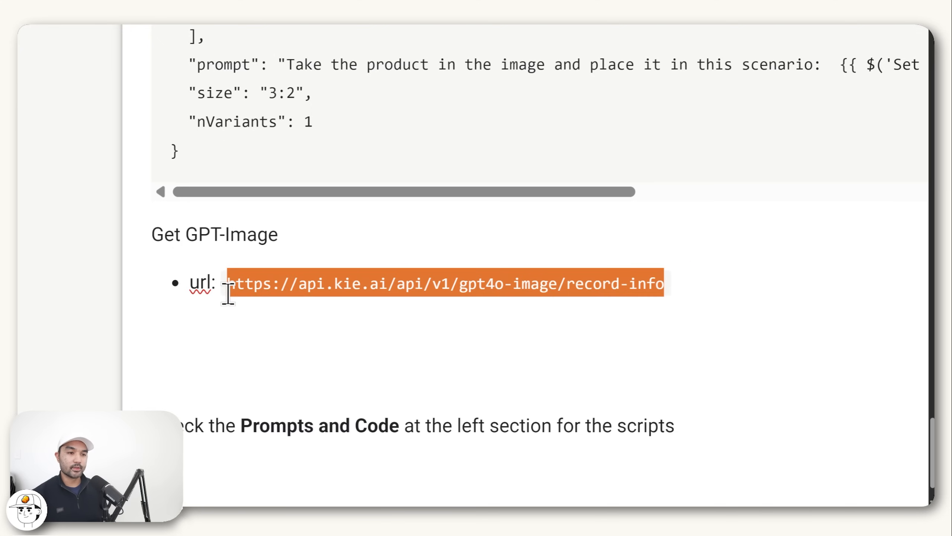
{"action": "left_click", "coordinate": [314, 20]}
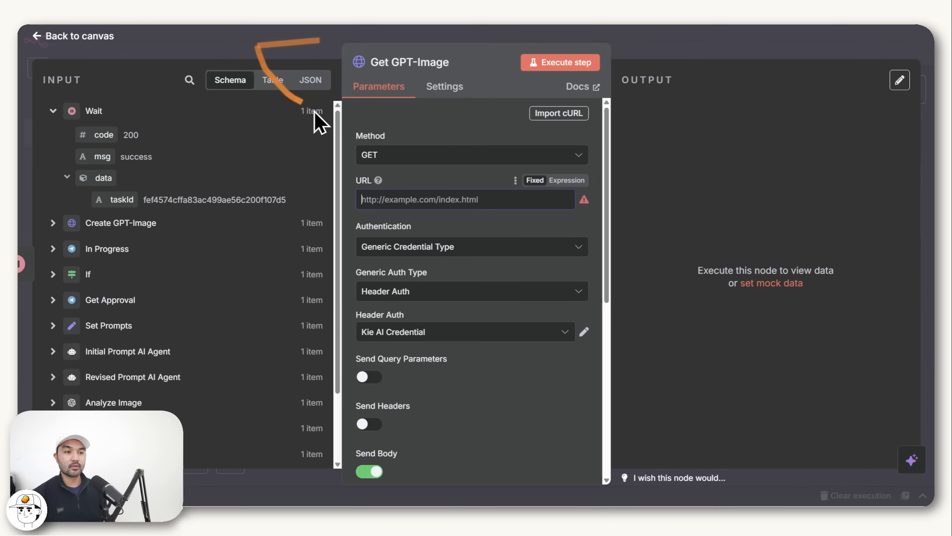
{"action": "left_click", "coordinate": [412, 203]}
{"action": "key", "text": "ctrl+v"}
Turn off Send Body and turn on Send Query Parameters for Get GPT-Image.
{"action": "scroll", "coordinate": [439, 162], "scroll_direction": "down", "scroll_amount": 6}
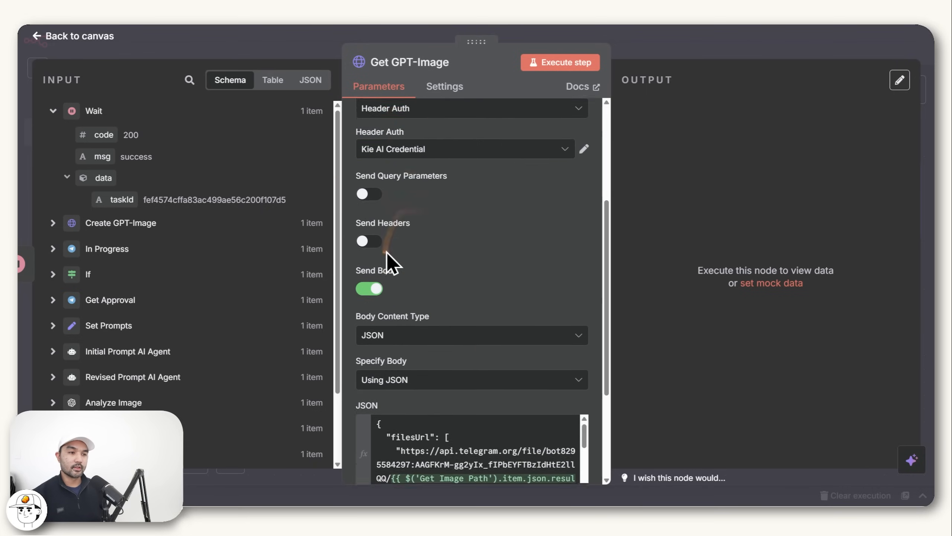
{"action": "left_click", "coordinate": [375, 257]}
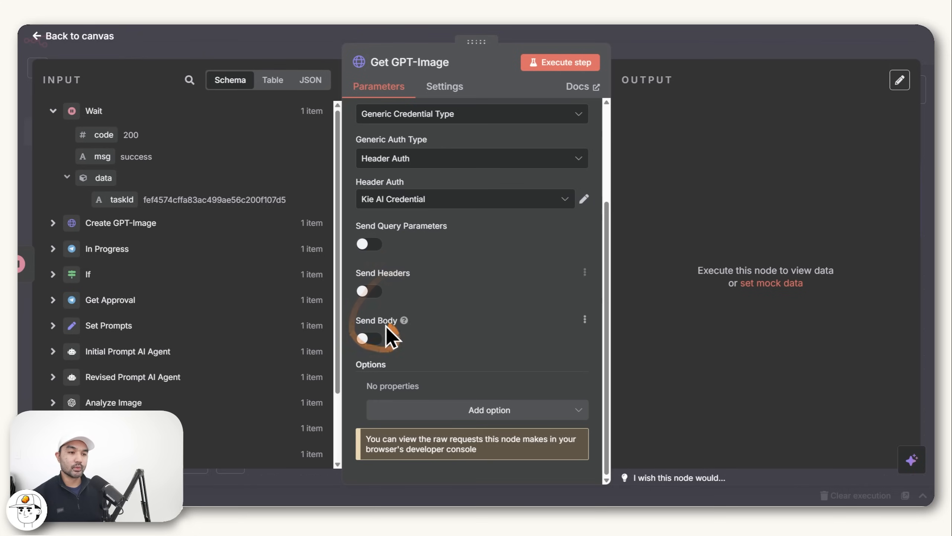
{"action": "scroll", "coordinate": [409, 349], "scroll_direction": "up", "scroll_amount": 2}
{"action": "left_click", "coordinate": [368, 298]}
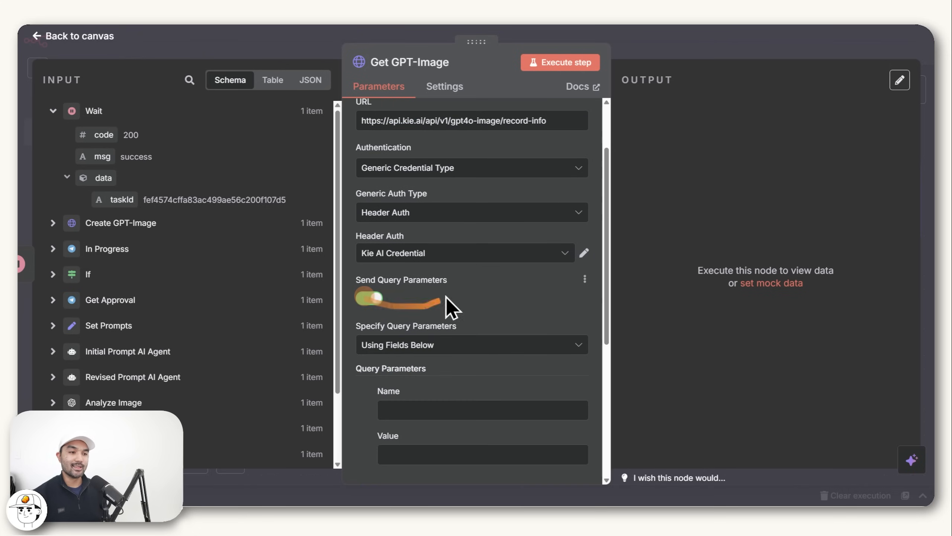
Define a query parameter named taskId with the value {{ $json.data.taskId }} mapped from the Wait node's output.
{"action": "scroll", "coordinate": [426, 360], "scroll_direction": "down", "scroll_amount": 1}
{"action": "left_click", "coordinate": [427, 351]}
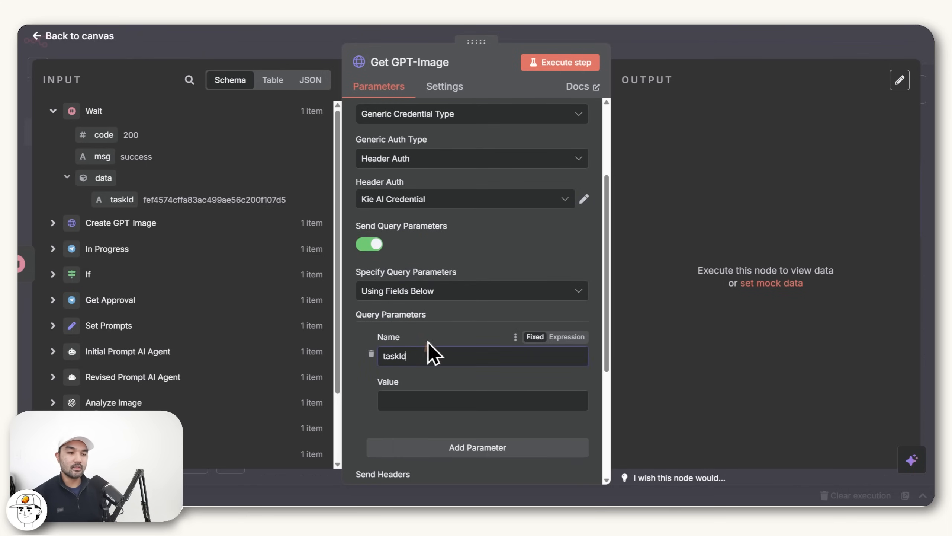
{"action": "scroll", "coordinate": [401, 371], "scroll_direction": "down", "scroll_amount": 1}
{"action": "left_click", "coordinate": [409, 344]}
{"action": "left_click_drag", "start_coordinate": [127, 197], "coordinate": [444, 346]}
{"action": "left_click", "coordinate": [423, 324]}
Review the Get GPT-Image settings, execute the node, and look through its output for the result URL.
{"action": "scroll", "coordinate": [455, 341], "scroll_direction": "up", "scroll_amount": 4}
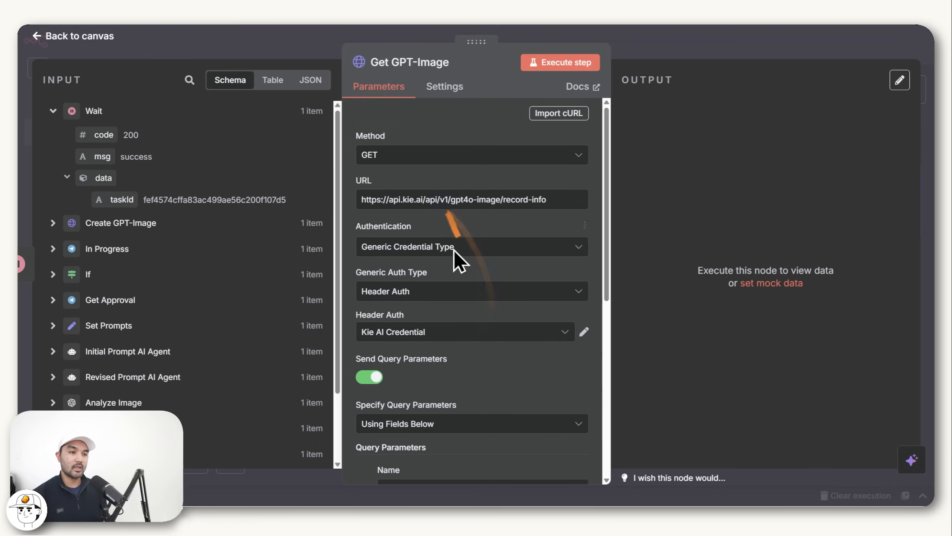
{"action": "scroll", "coordinate": [454, 233], "scroll_direction": "down", "scroll_amount": 3}
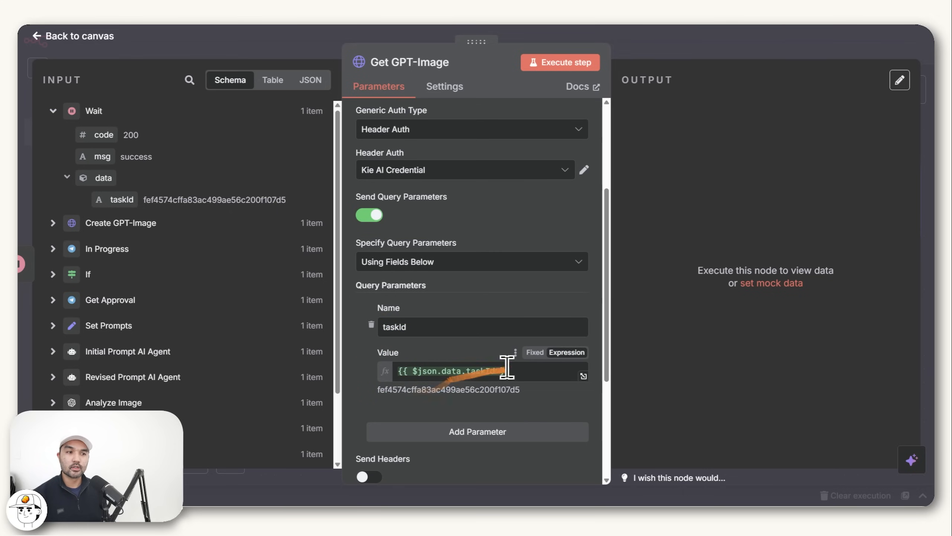
{"action": "scroll", "coordinate": [494, 356], "scroll_direction": "up", "scroll_amount": 3}
{"action": "left_click", "coordinate": [543, 63]}
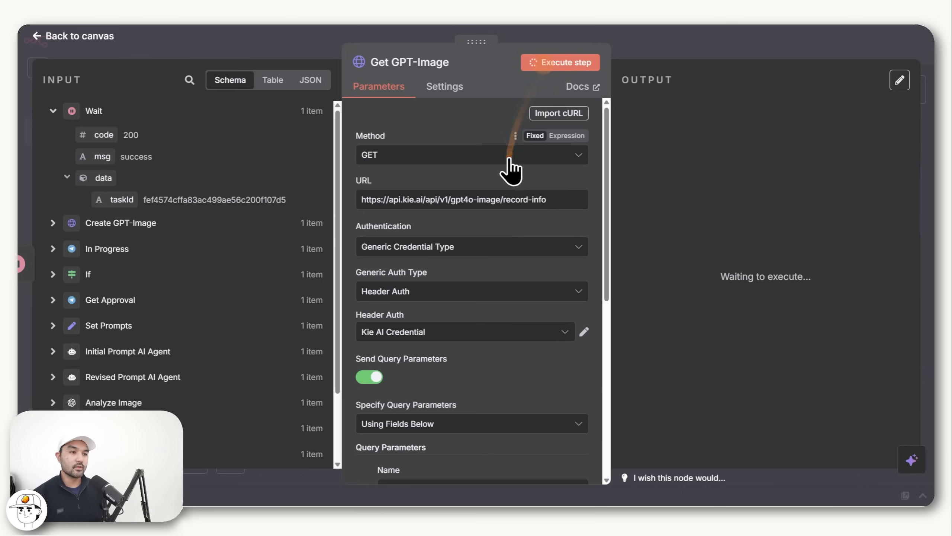
{"action": "scroll", "coordinate": [773, 187], "scroll_direction": "down", "scroll_amount": 2}
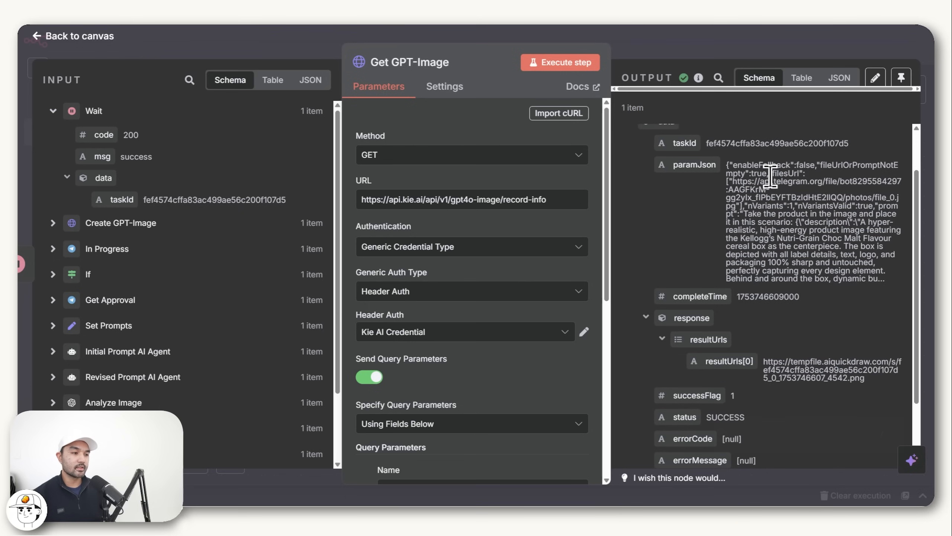
Open the resultUrls[0] image link in a separate browser window and inspect the generated image up close.
{"action": "left_click_drag", "start_coordinate": [765, 362], "coordinate": [880, 381]}
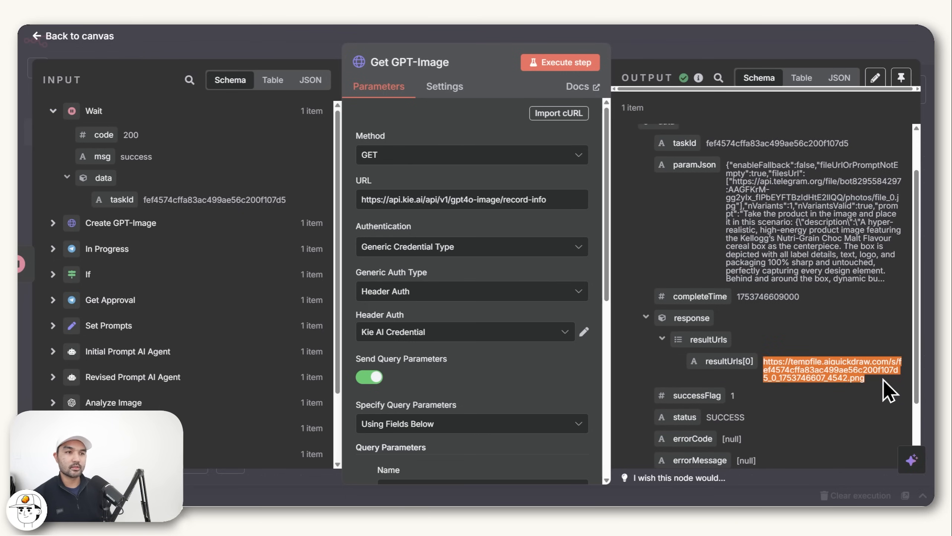
{"action": "key", "text": "ctrl+shift+n"}
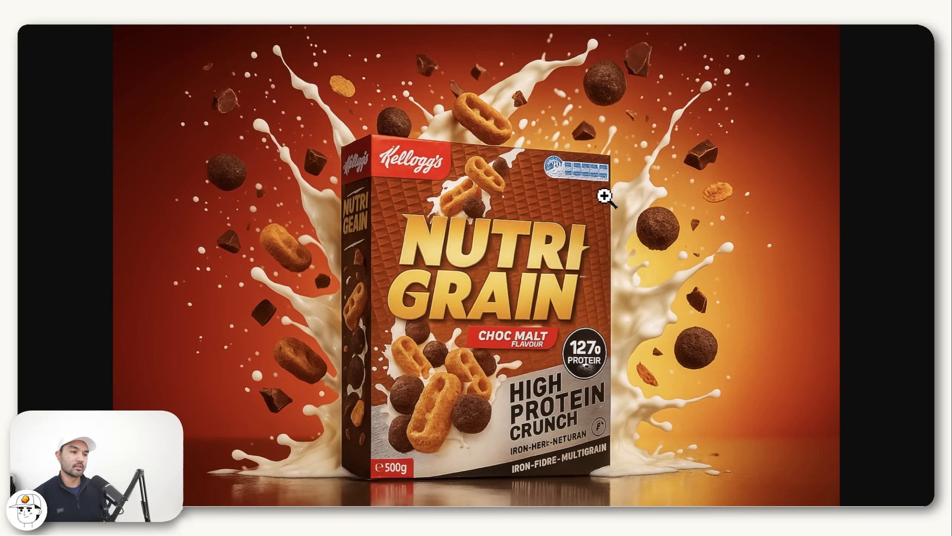
{"action": "left_click", "coordinate": [596, 185]}
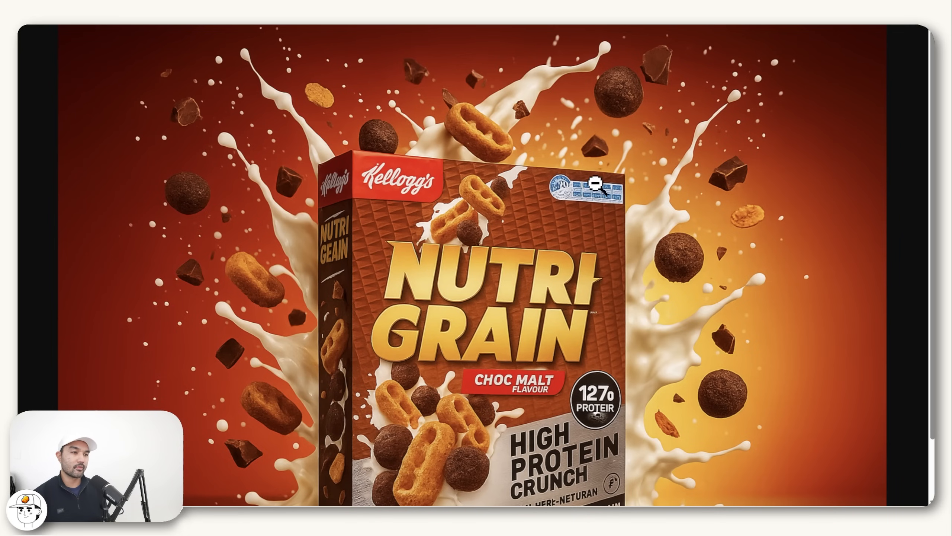
{"action": "scroll", "coordinate": [608, 390], "scroll_direction": "down", "scroll_amount": 3}
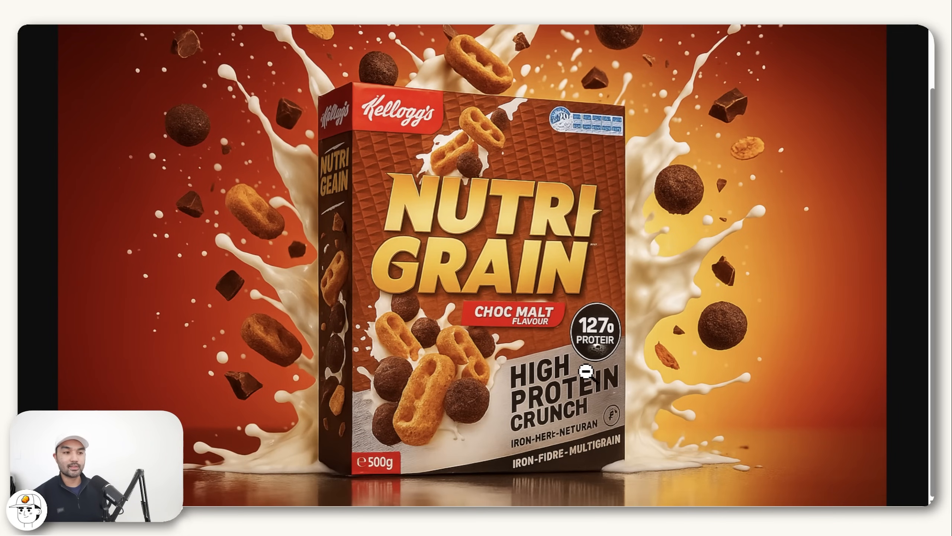
{"action": "left_click", "coordinate": [585, 371]}
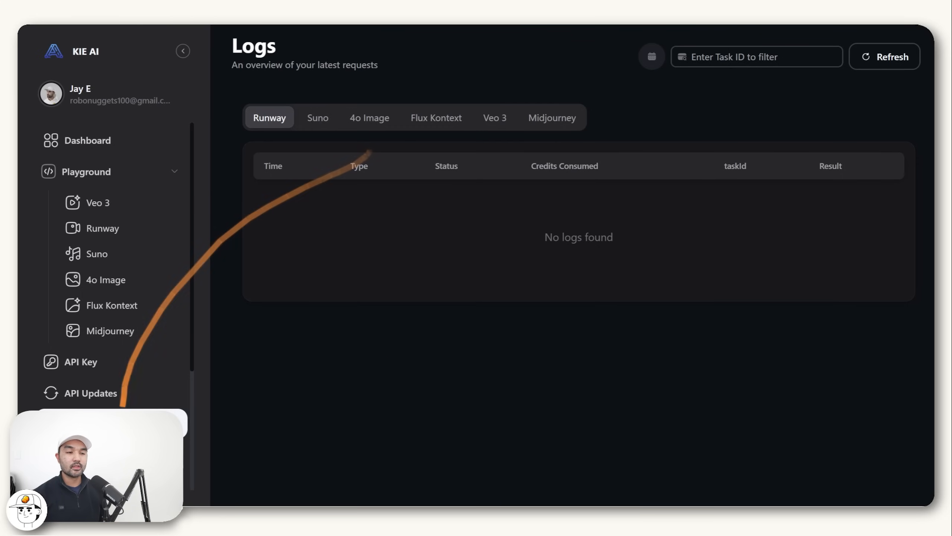
Switch to KIE AI's Logs page and show the 4o Image request logs.
{"action": "left_click", "coordinate": [369, 119]}
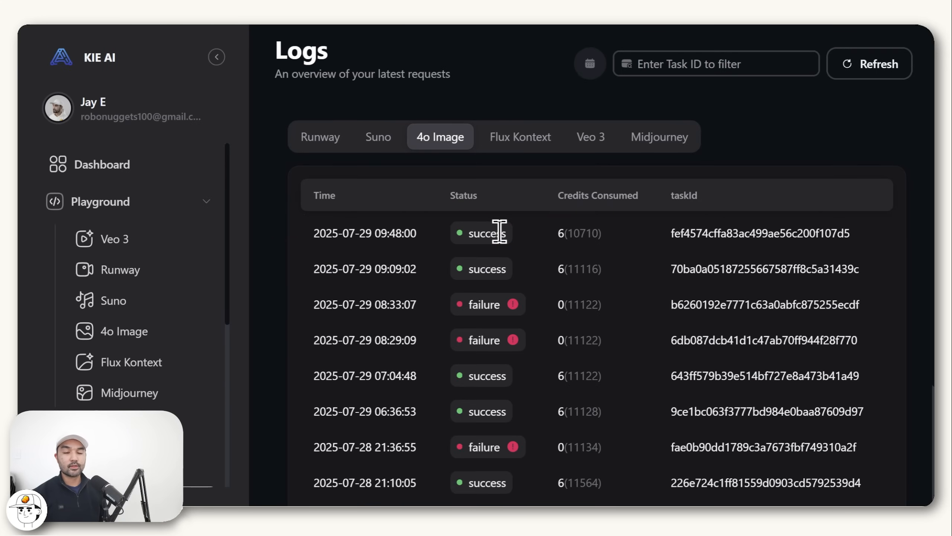
Inspect the failed requests in the 4o Image logs.
{"action": "mouse_move", "coordinate": [513, 305]}
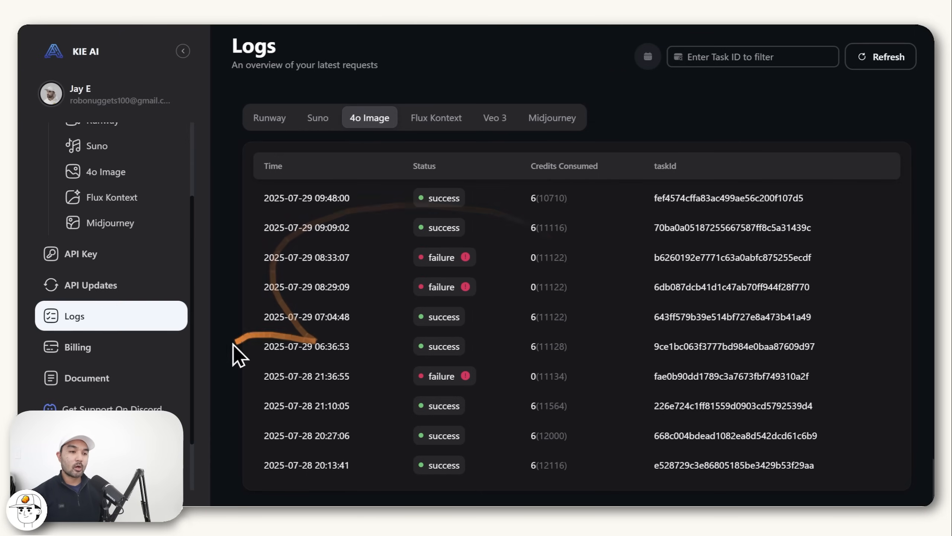
{"action": "left_click", "coordinate": [183, 348]}
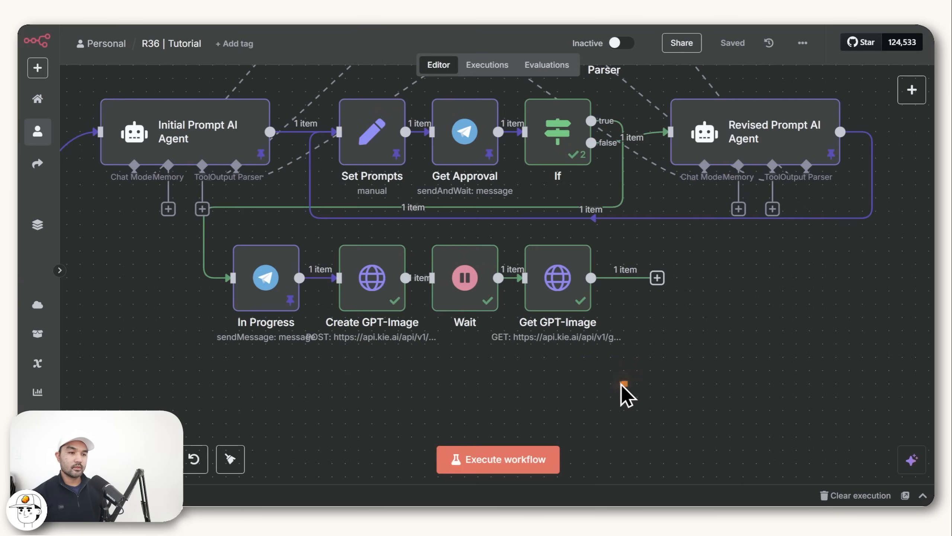
Pin the output data of the Create GPT-Image, Wait and Get GPT-Image nodes and save the workflow.
{"action": "left_click_drag", "start_coordinate": [619, 389], "coordinate": [330, 232]}
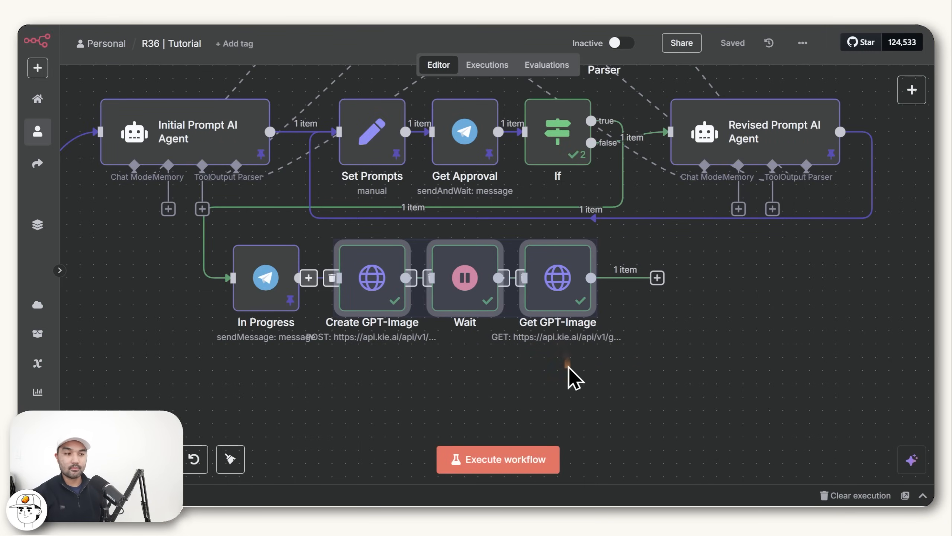
{"action": "key", "text": "p"}
{"action": "left_click", "coordinate": [578, 383]}
{"action": "key", "text": "ctrl+s"}
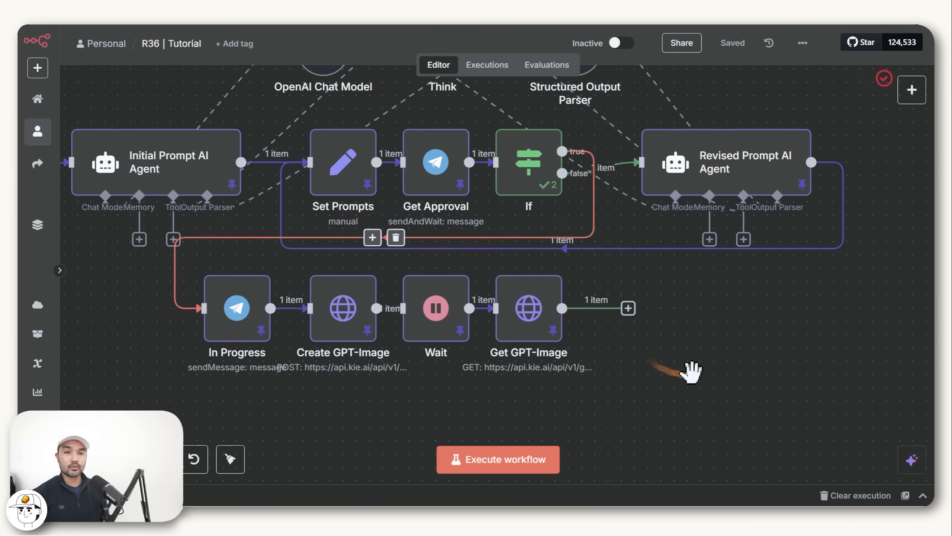
Add a Telegram "Send a photo message" node after Get GPT-Image and name it Send Image.
{"action": "left_click_drag", "start_coordinate": [692, 371], "coordinate": [667, 378]}
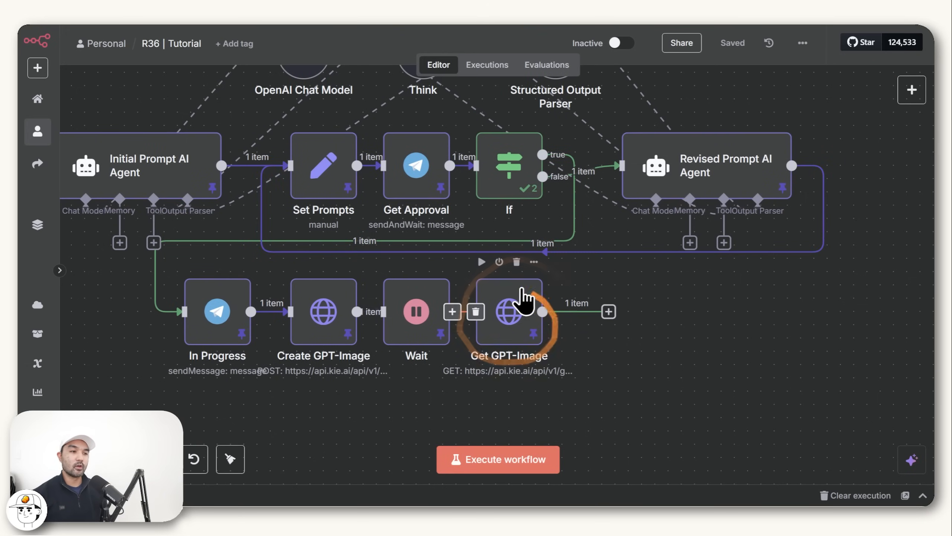
{"action": "left_click", "coordinate": [609, 311]}
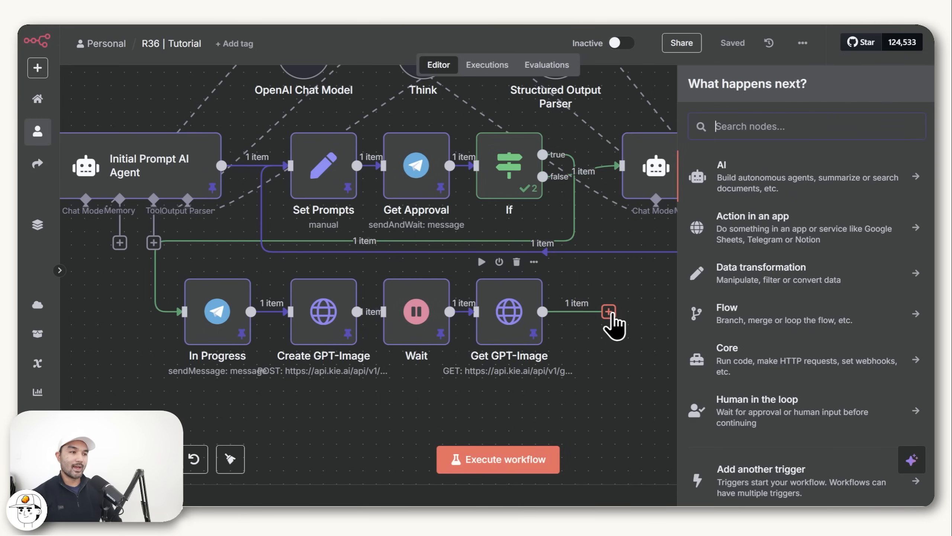
{"action": "type", "text": "tele"}
{"action": "left_click", "coordinate": [743, 173]}
{"action": "scroll", "coordinate": [757, 397], "scroll_direction": "down", "scroll_amount": 5}
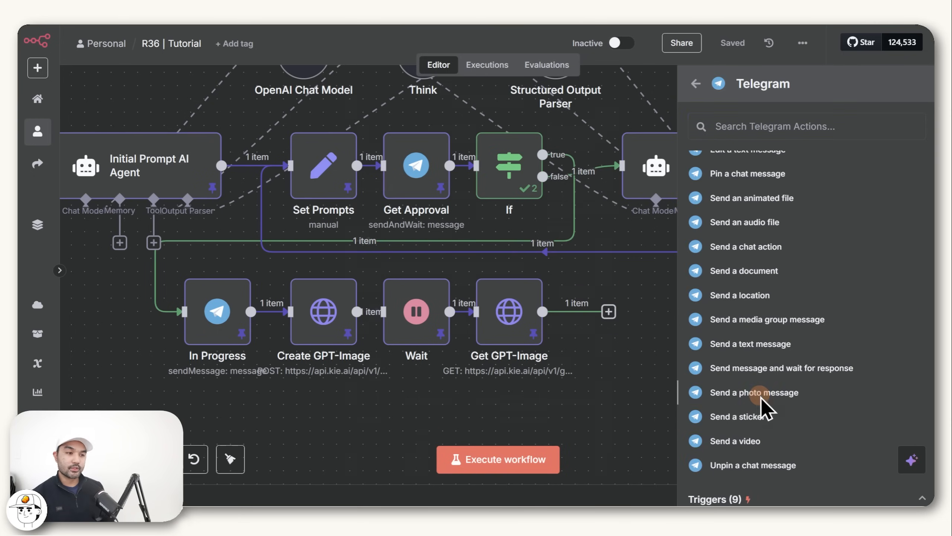
{"action": "left_click", "coordinate": [761, 398]}
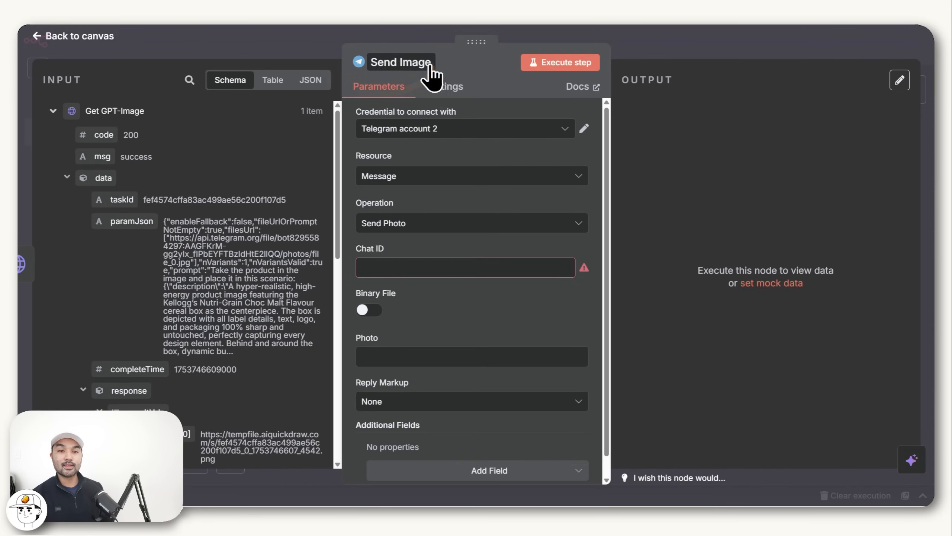
Set the Send Image credential to adrobo2_bot and map the Telegram Trigger's message.chat.id into Chat ID.
{"action": "left_click", "coordinate": [452, 129]}
{"action": "left_click", "coordinate": [430, 162]}
{"action": "scroll", "coordinate": [432, 227], "scroll_direction": "down", "scroll_amount": 1}
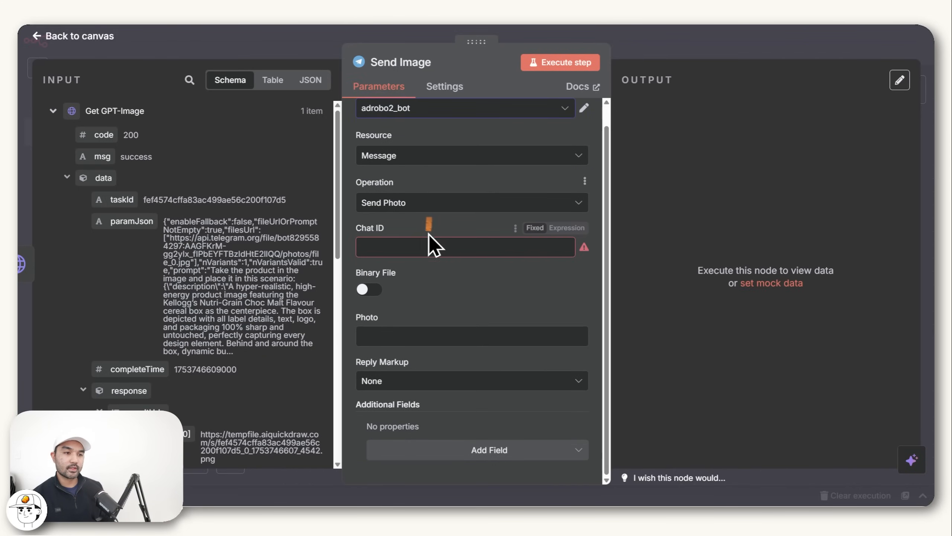
{"action": "left_click", "coordinate": [53, 110]}
{"action": "scroll", "coordinate": [87, 300], "scroll_direction": "down", "scroll_amount": 1}
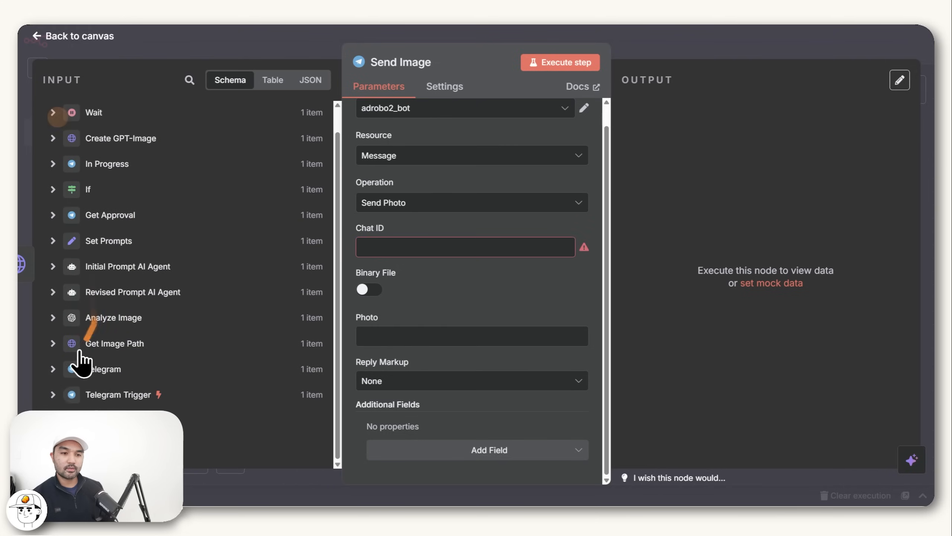
{"action": "left_click", "coordinate": [52, 394]}
{"action": "scroll", "coordinate": [135, 356], "scroll_direction": "down", "scroll_amount": 5}
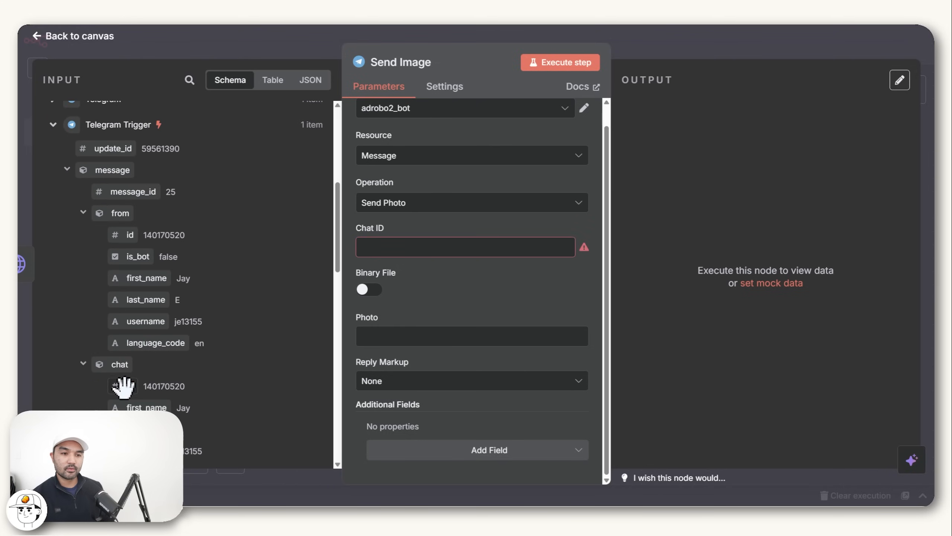
{"action": "left_click_drag", "start_coordinate": [123, 387], "coordinate": [465, 247]}
Map resultUrls[0] from the Get GPT-Image output into the Photo field as {{ $json.data.response.resultUrls[0] }}.
{"action": "scroll", "coordinate": [259, 385], "scroll_direction": "up", "scroll_amount": 5}
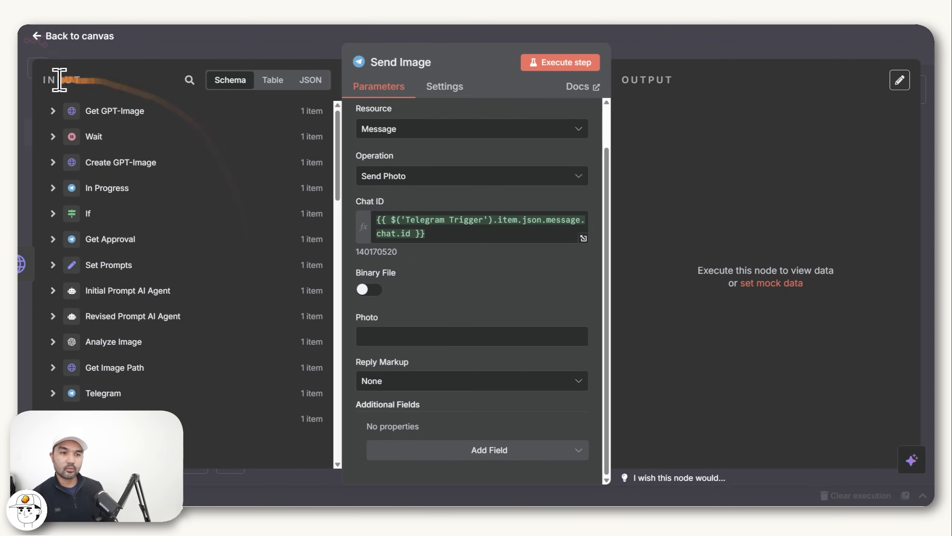
{"action": "left_click", "coordinate": [52, 110]}
{"action": "scroll", "coordinate": [221, 353], "scroll_direction": "down", "scroll_amount": 2}
{"action": "scroll", "coordinate": [221, 355], "scroll_direction": "down", "scroll_amount": 5}
{"action": "left_click_drag", "start_coordinate": [176, 164], "coordinate": [398, 336]}
{"action": "left_click", "coordinate": [479, 273]}
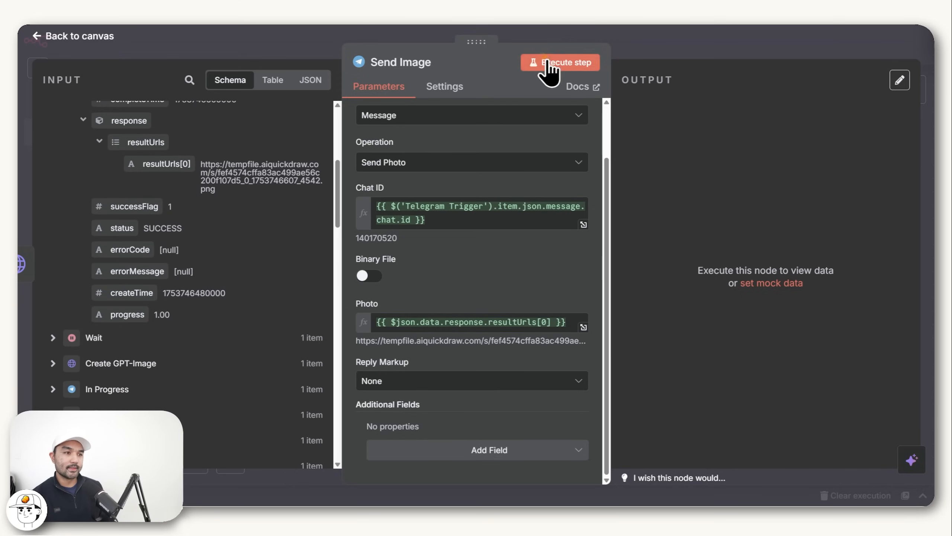
Execute the Send Image node, check the delivered picture in the Telegram bot chat, and return to the workflow canvas.
{"action": "left_click", "coordinate": [549, 64]}
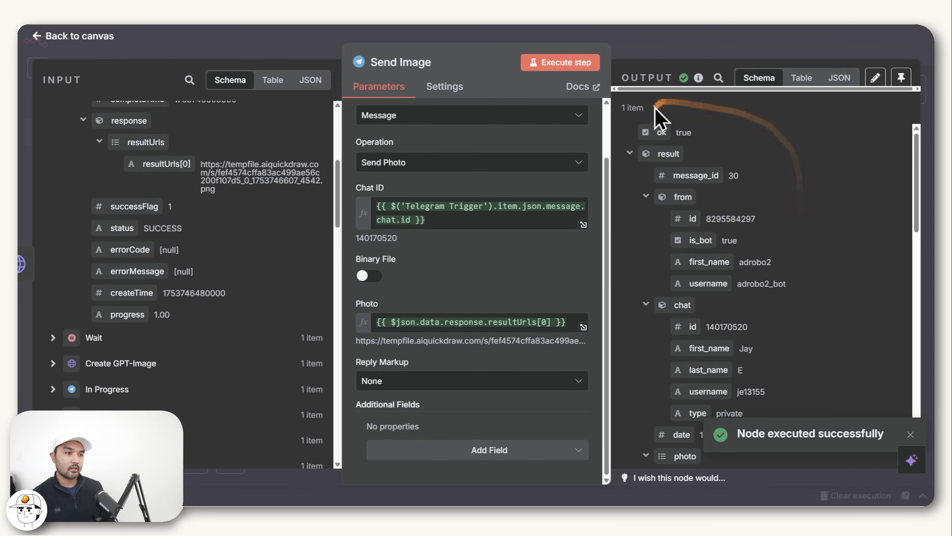
{"action": "left_click", "coordinate": [182, 506]}
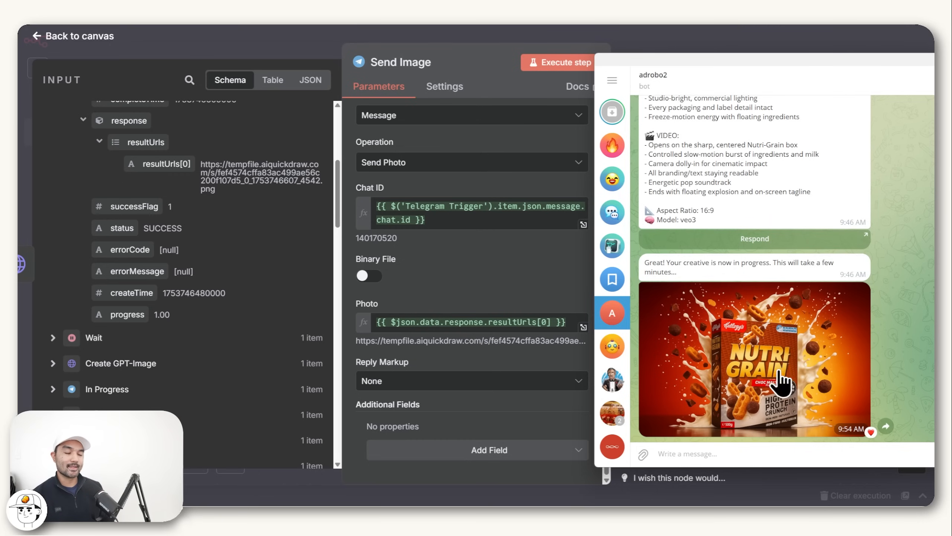
{"action": "left_click", "coordinate": [793, 45]}
{"action": "left_click", "coordinate": [794, 46]}
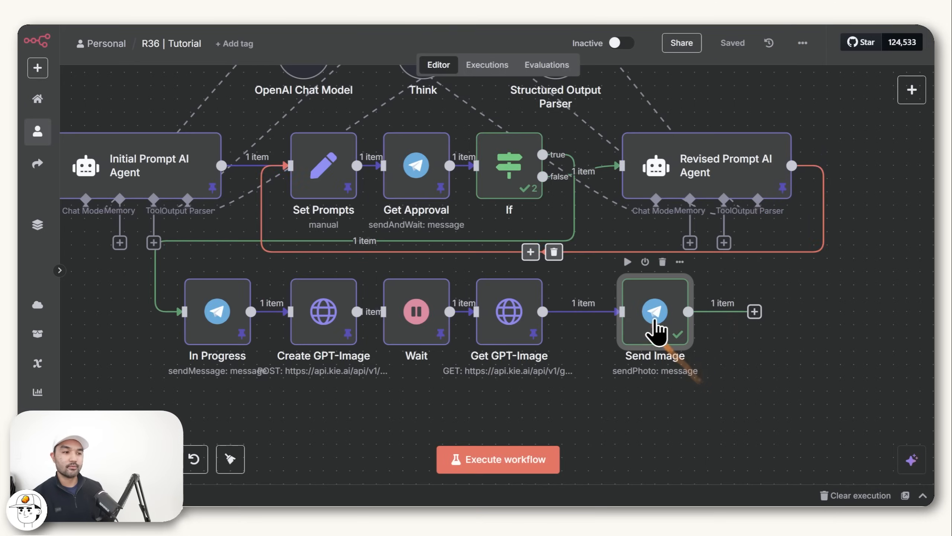
Move Send Image close to Get GPT-Image and place copies of the Create GPT-Image, Wait and Get GPT-Image nodes below the row.
{"action": "scroll", "coordinate": [607, 312], "scroll_direction": "down", "scroll_amount": 3}
{"action": "scroll", "coordinate": [608, 312], "scroll_direction": "left", "scroll_amount": 4}
{"action": "left_click_drag", "start_coordinate": [388, 338], "coordinate": [648, 187]}
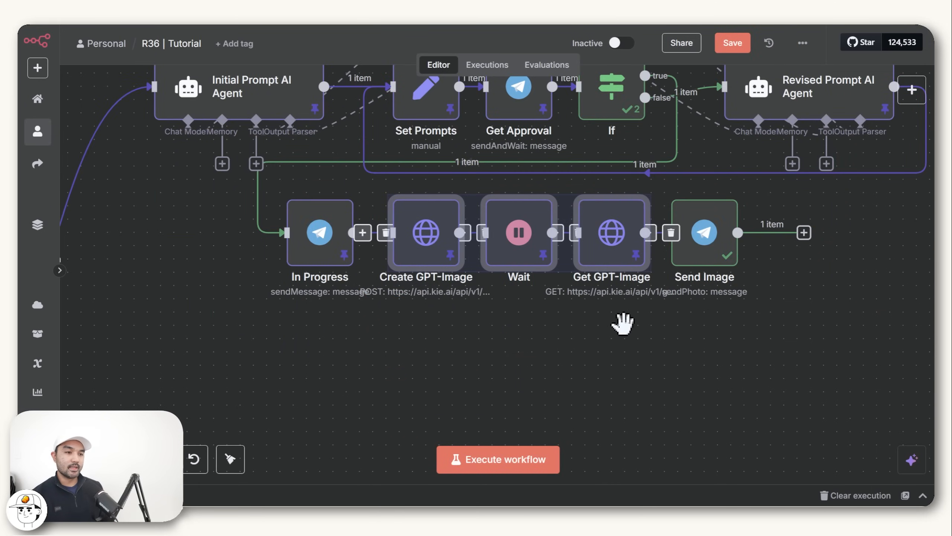
{"action": "key", "text": "ctrl+c"}
{"action": "left_click", "coordinate": [503, 300]}
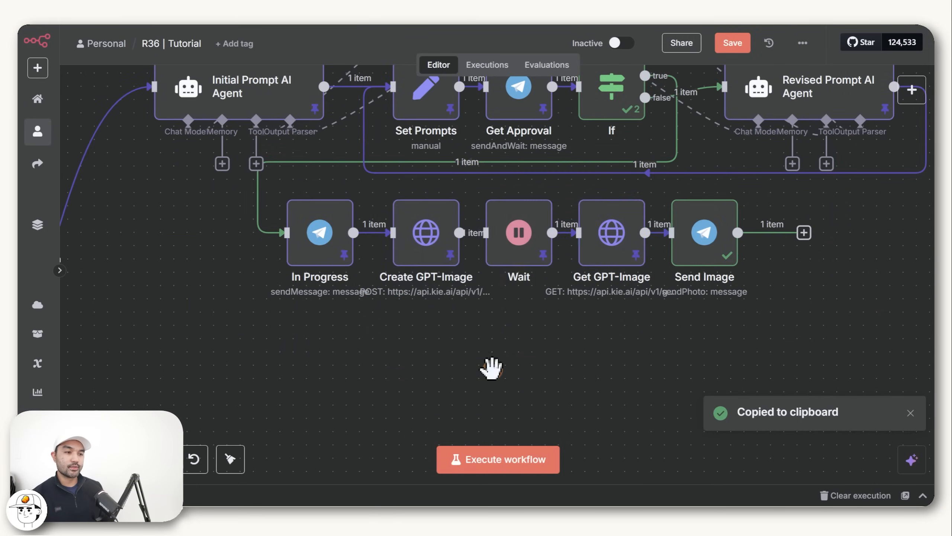
{"action": "key", "text": "ctrl+v"}
{"action": "left_click_drag", "start_coordinate": [557, 383], "coordinate": [443, 351]}
{"action": "left_click", "coordinate": [790, 311]}
Connect Send Image's output to the copied Create GPT-Image node and save the workflow.
{"action": "left_click_drag", "start_coordinate": [802, 234], "coordinate": [377, 352]}
{"action": "key", "text": "ctrl+s"}
{"action": "left_click_drag", "start_coordinate": [325, 421], "coordinate": [804, 256]}
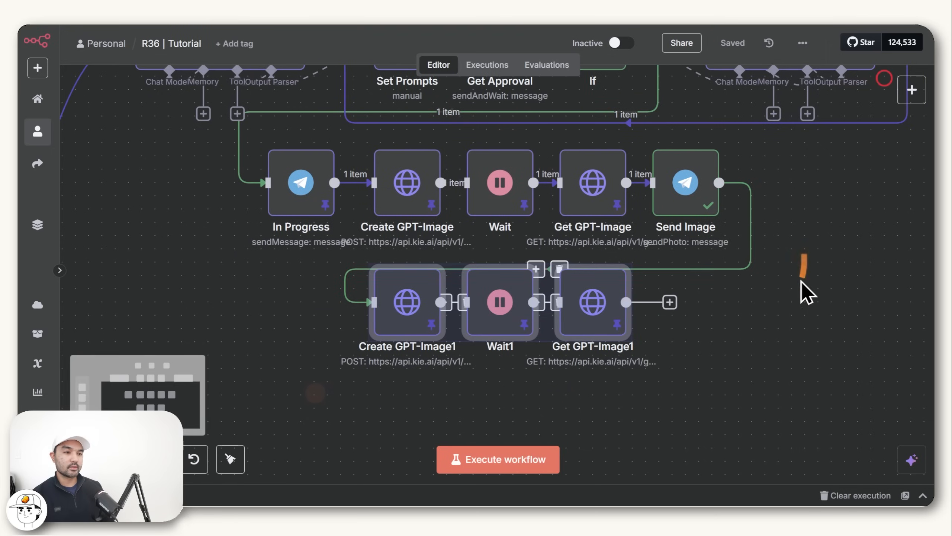
{"action": "left_click", "coordinate": [441, 387]}
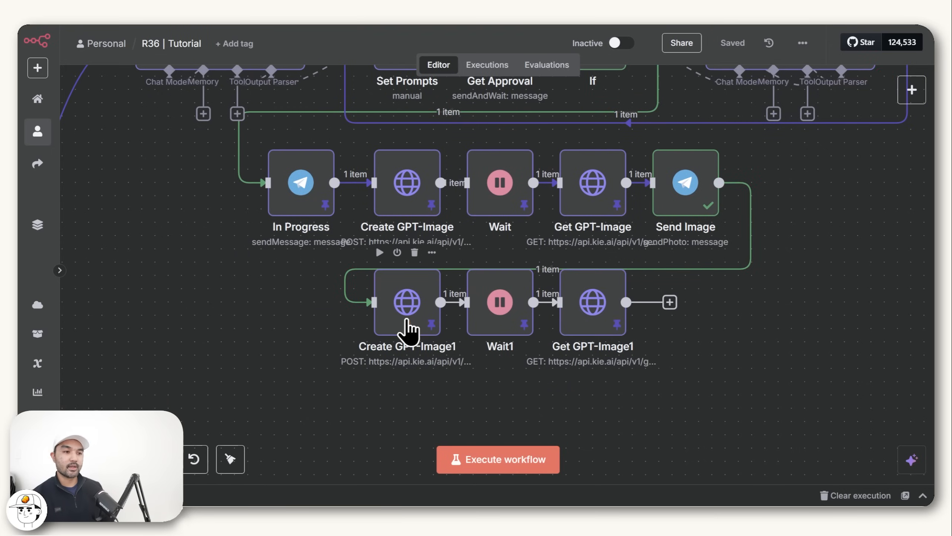
{"action": "double_click", "coordinate": [408, 323]}
{"action": "left_click", "coordinate": [406, 63]}
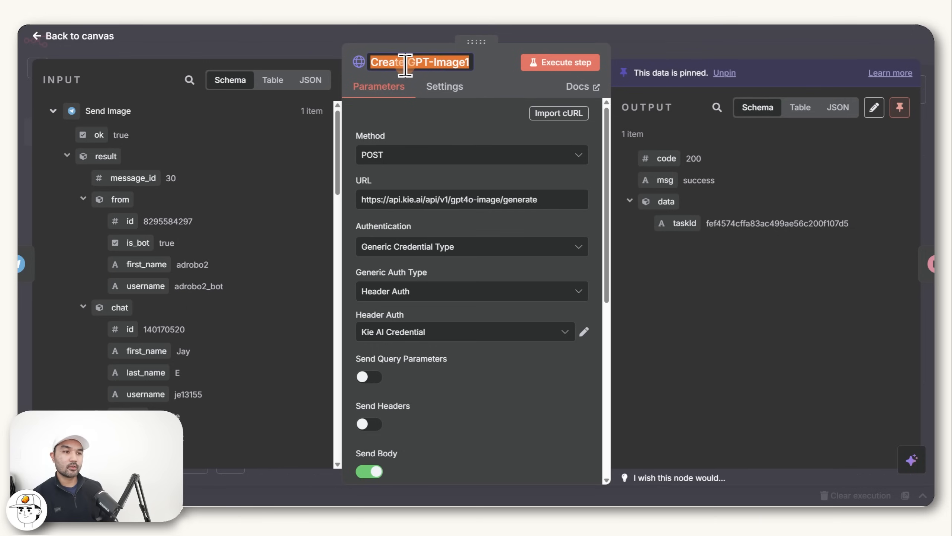
{"action": "type", "text": "Create Veo3"}
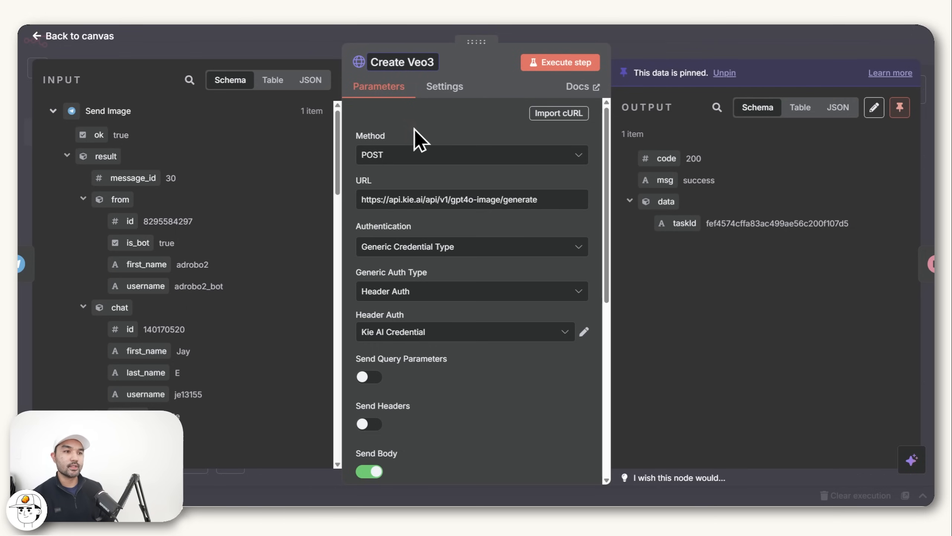
{"action": "left_click", "coordinate": [414, 128]}
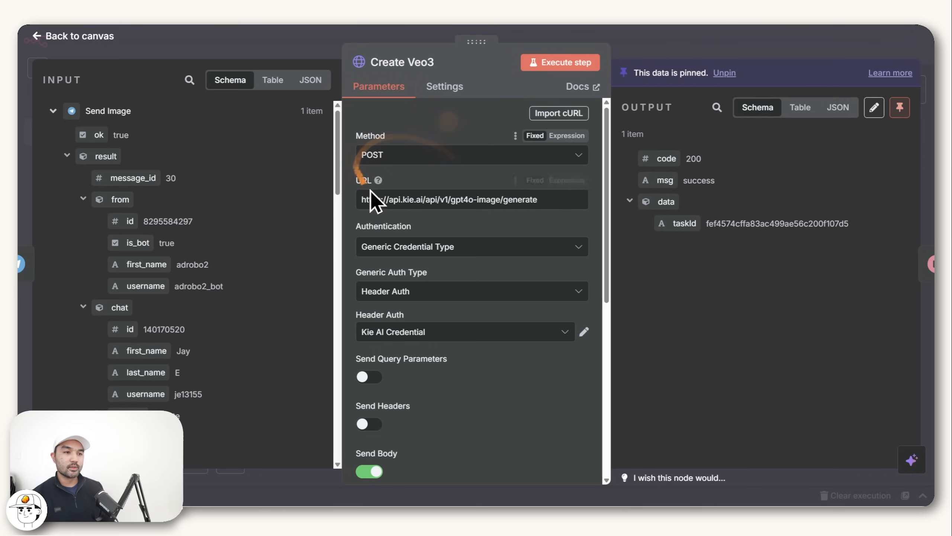
{"action": "left_click_drag", "start_coordinate": [515, 199], "coordinate": [540, 199]}
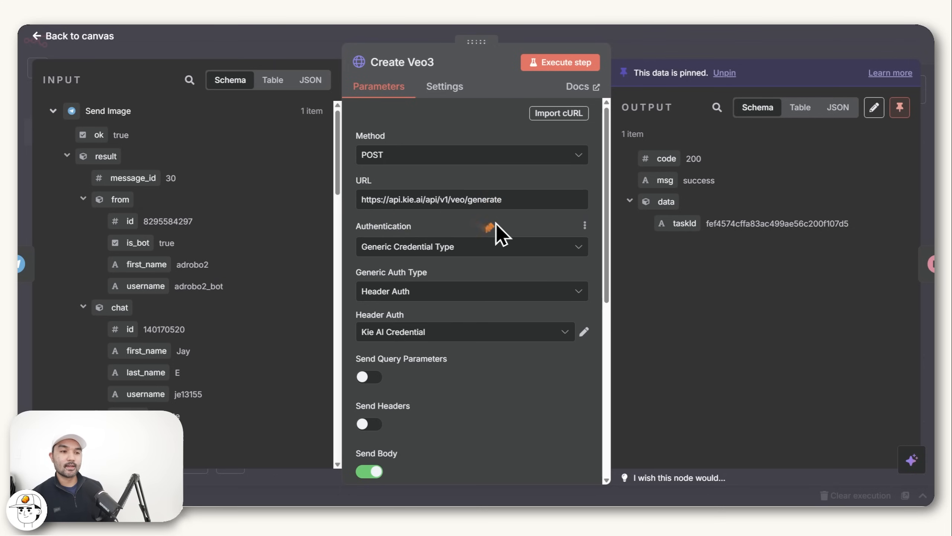
Replace the JSON body with the Create Veo3 body from the notes document, containing prompt, model, aspectRatio and imageUrls.
{"action": "scroll", "coordinate": [492, 225], "scroll_direction": "down", "scroll_amount": 2}
{"action": "scroll", "coordinate": [467, 191], "scroll_direction": "down", "scroll_amount": 4}
{"action": "scroll", "coordinate": [464, 240], "scroll_direction": "down", "scroll_amount": 8}
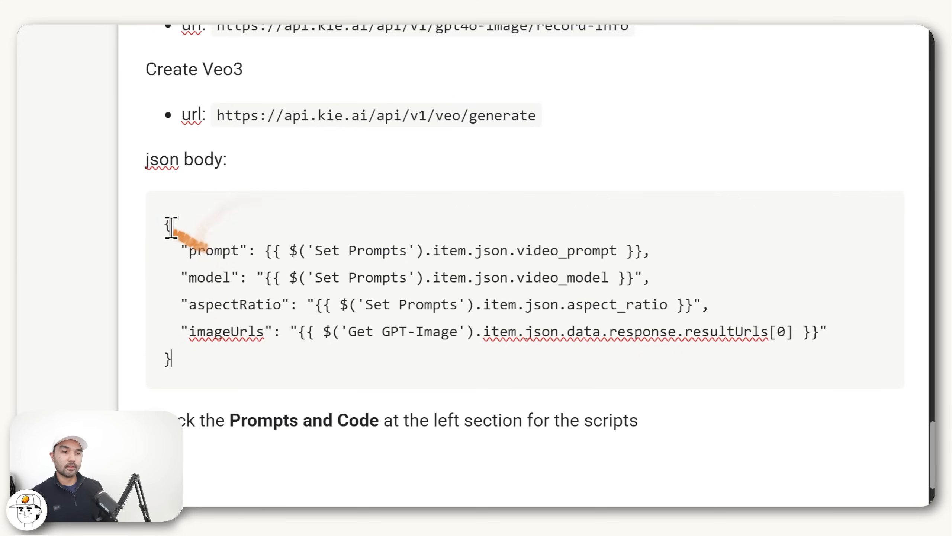
{"action": "left_click_drag", "start_coordinate": [167, 223], "coordinate": [237, 353]}
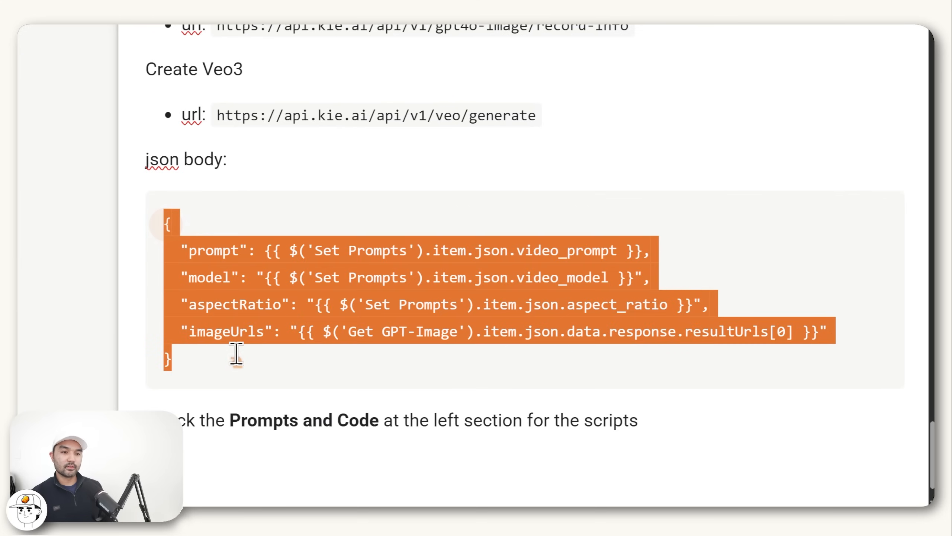
{"action": "left_click", "coordinate": [264, 15]}
{"action": "left_click", "coordinate": [439, 313]}
{"action": "key", "text": "ctrl+a"}
{"action": "key", "text": "ctrl+v"}
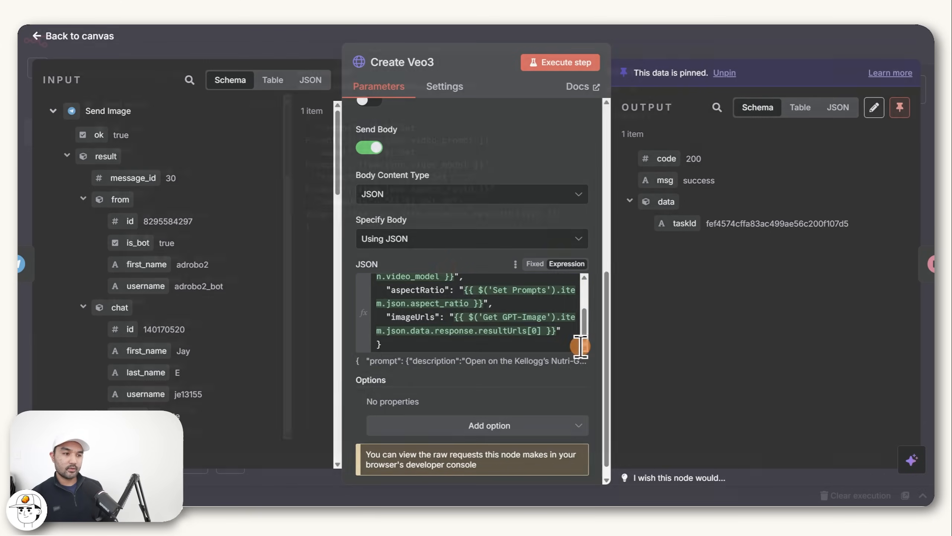
Review the JSON body's resolved prompt, model, aspectRatio and imageUrls values in the expanded expression editor, and close it.
{"action": "left_click", "coordinate": [581, 340]}
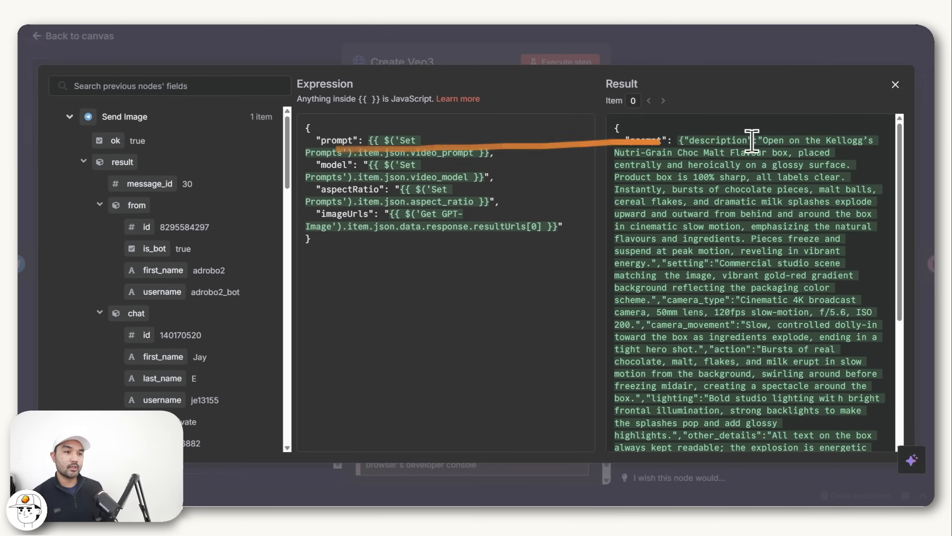
{"action": "scroll", "coordinate": [680, 139], "scroll_direction": "down", "scroll_amount": 6}
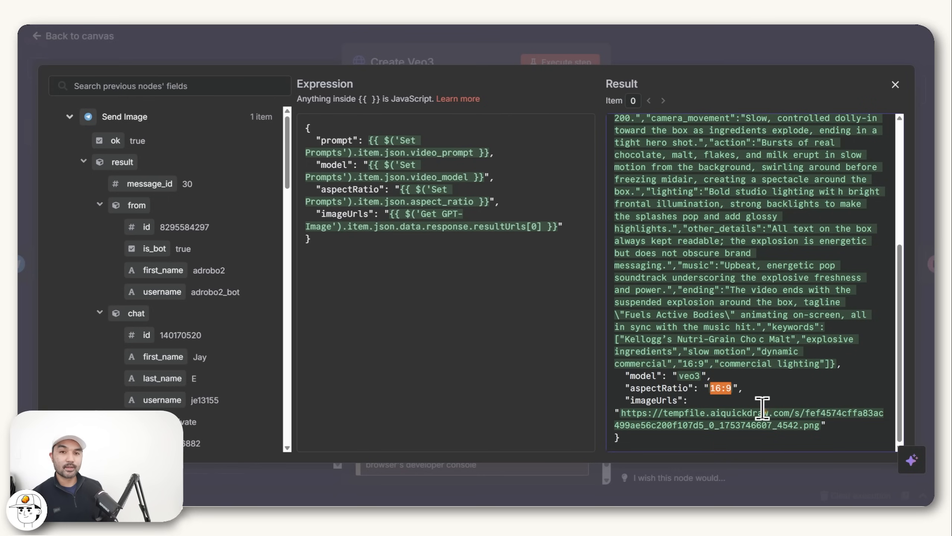
{"action": "left_click_drag", "start_coordinate": [819, 426], "coordinate": [622, 414]}
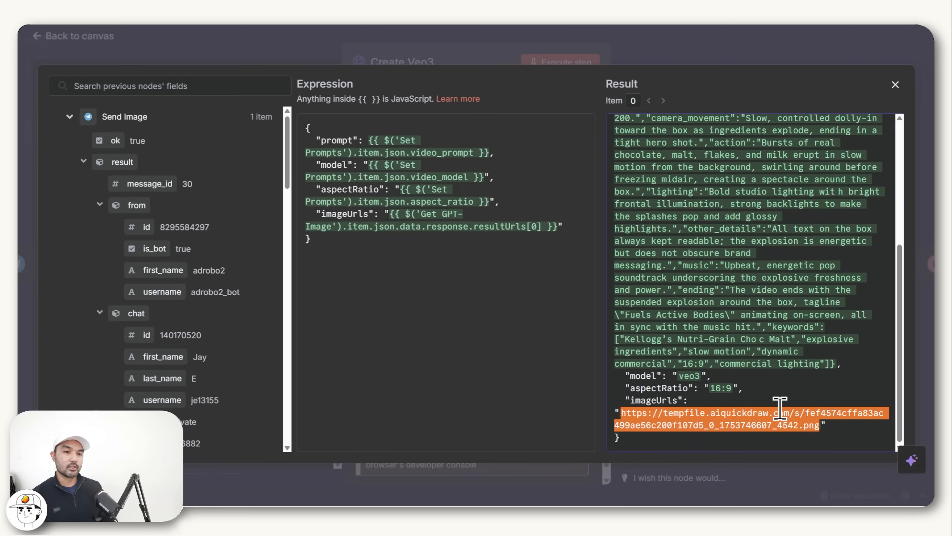
{"action": "left_click", "coordinate": [734, 47]}
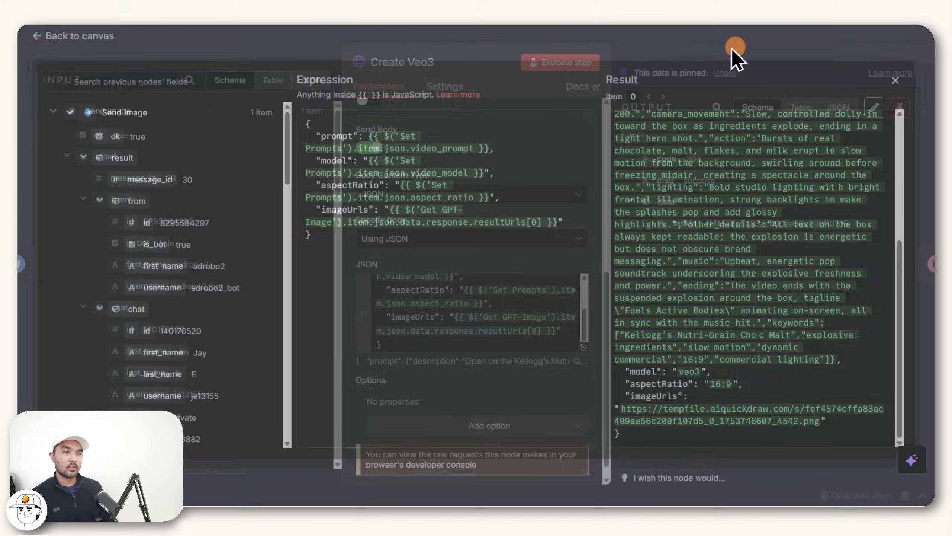
Unpin the old output data of Create Veo3 and execute the node.
{"action": "scroll", "coordinate": [554, 420], "scroll_direction": "up", "scroll_amount": 3}
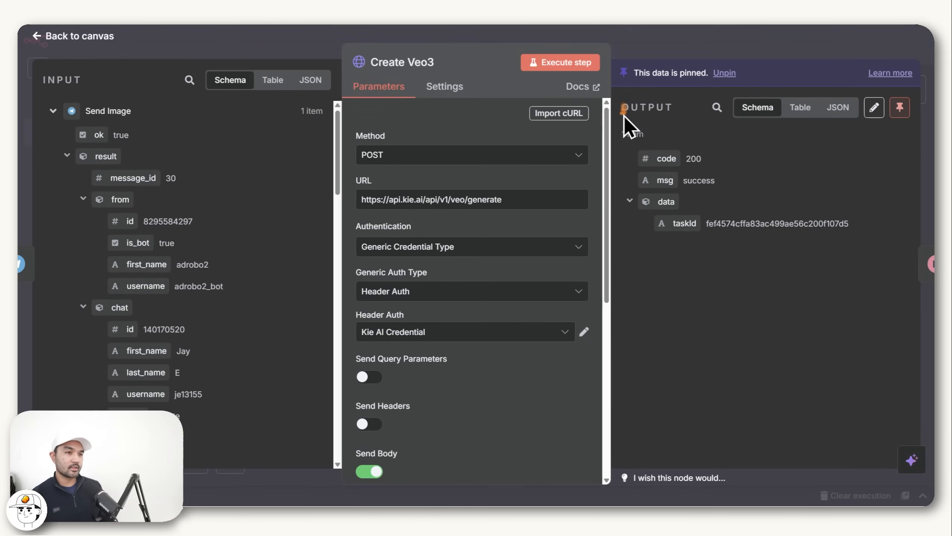
{"action": "left_click", "coordinate": [572, 67]}
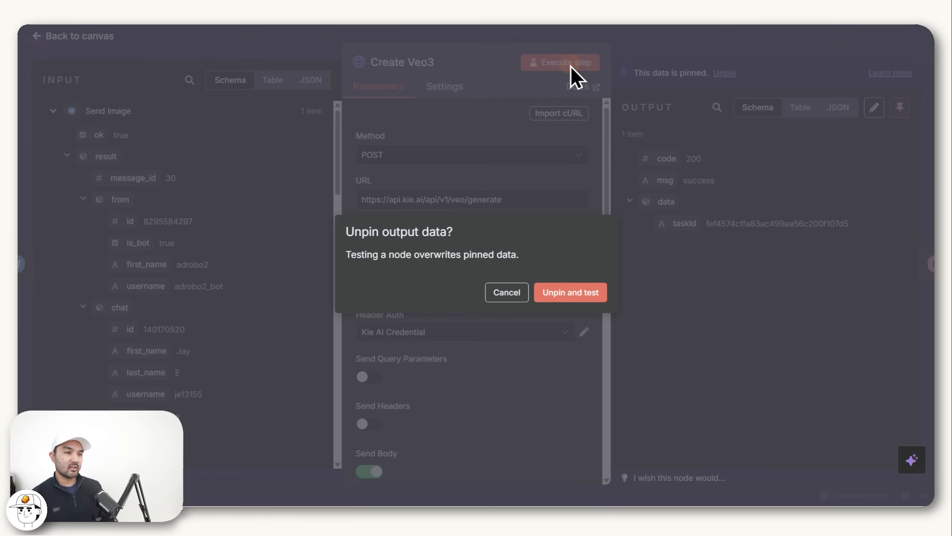
{"action": "left_click", "coordinate": [560, 297]}
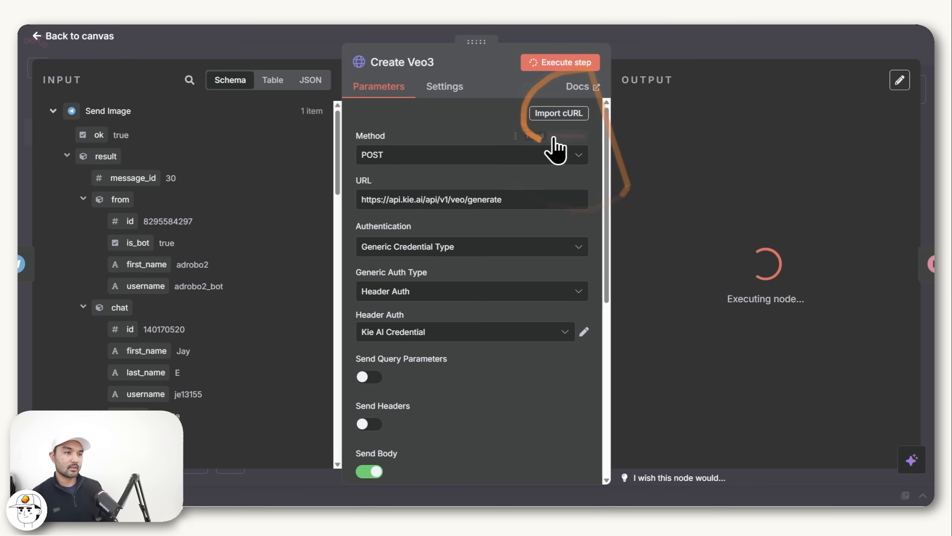
{"action": "left_click_drag", "start_coordinate": [688, 133], "coordinate": [723, 151]}
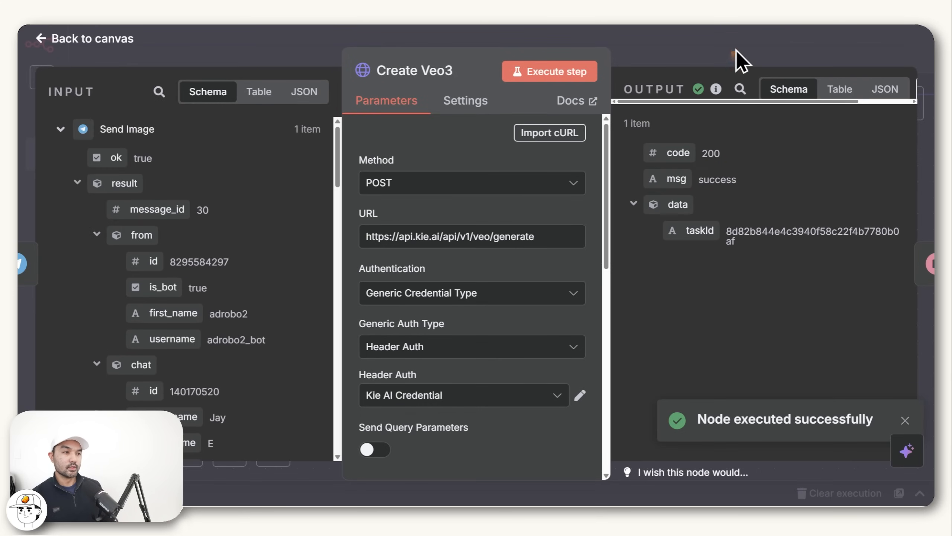
Execute the Wait1 node in place of its pinned data so it passes the Create Veo3 output on.
{"action": "double_click", "coordinate": [499, 329]}
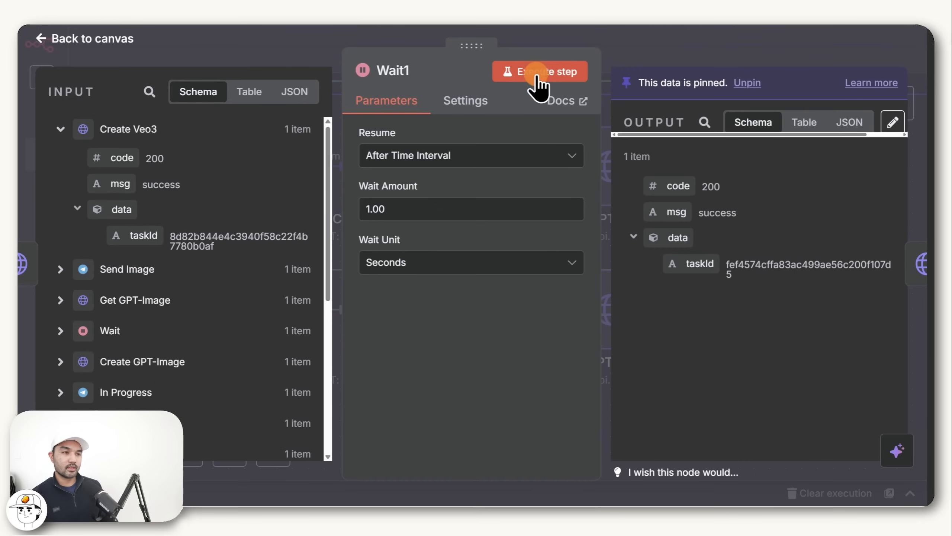
{"action": "left_click", "coordinate": [537, 76]}
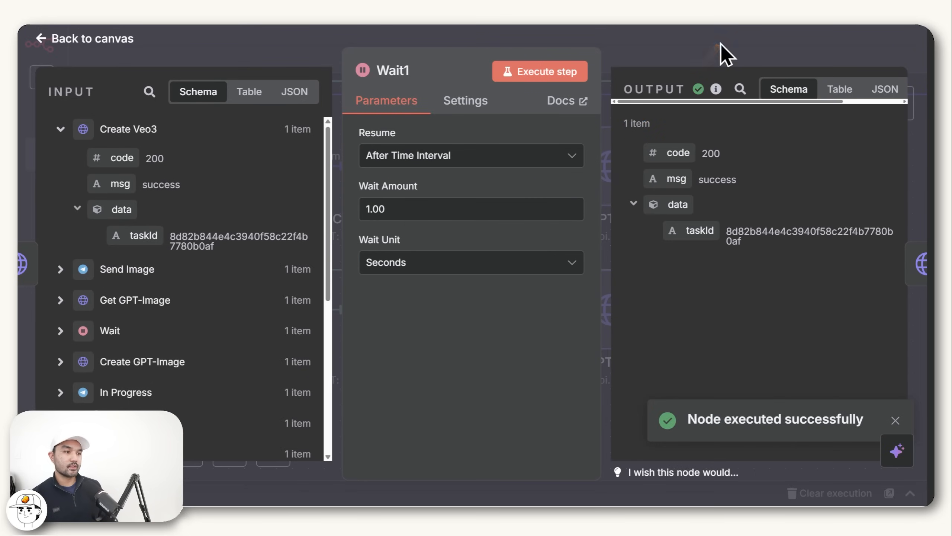
{"action": "left_click", "coordinate": [722, 50]}
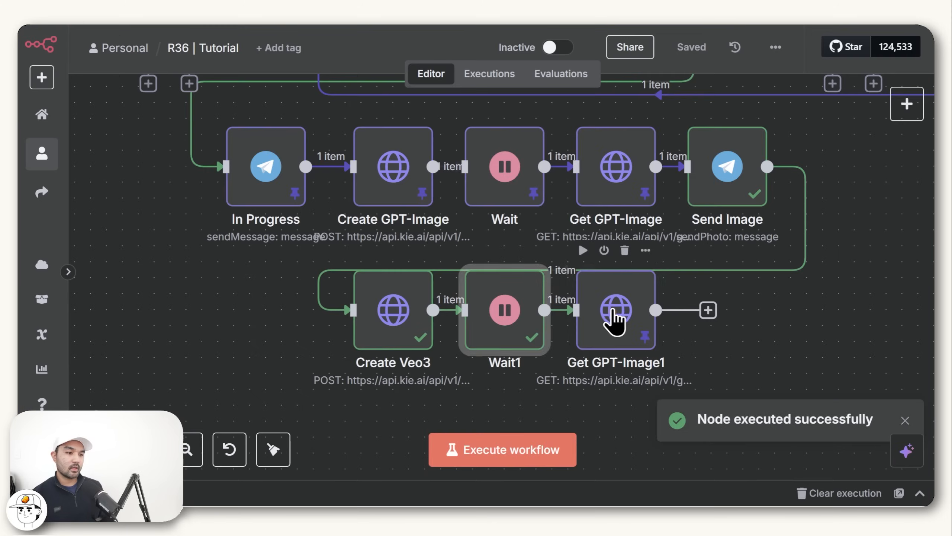
{"action": "left_click", "coordinate": [612, 308]}
{"action": "double_click", "coordinate": [611, 309]}
{"action": "left_click", "coordinate": [412, 72]}
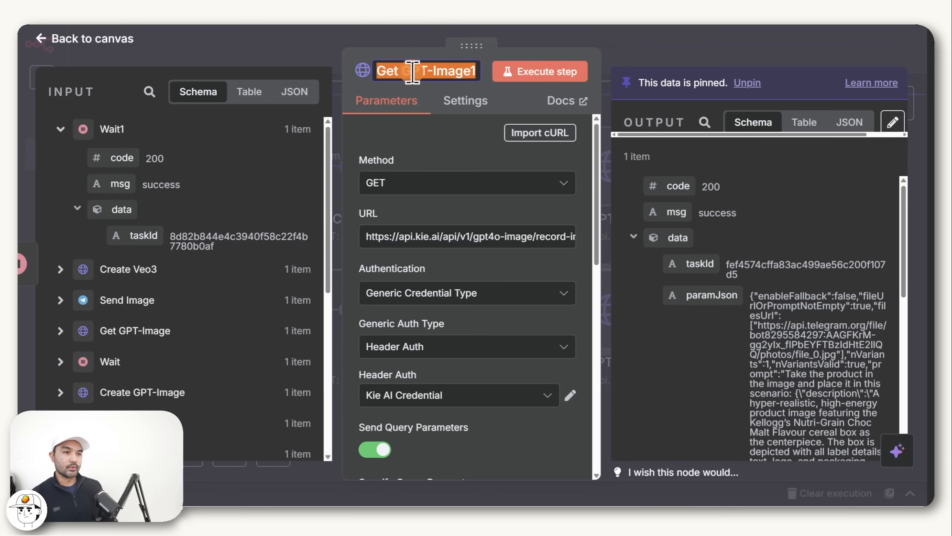
{"action": "type", "text": "Get Veo3"}
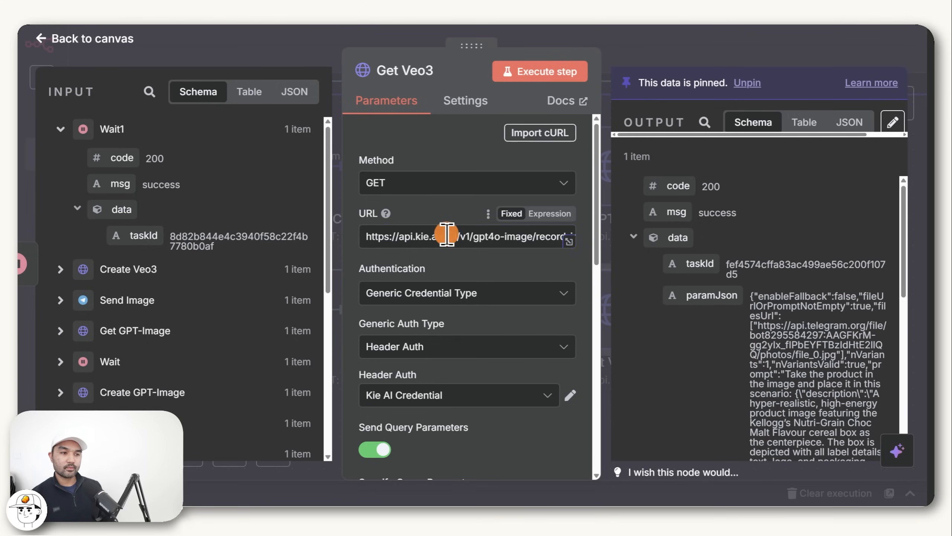
{"action": "left_click", "coordinate": [447, 234]}
{"action": "key", "text": "ctrl+a"}
{"action": "type", "text": "https://api.kie.ai/api/v1/veo/record-info"}
Check the taskId query parameter of Get Veo3, execute the node in place of its pinned data, and inspect the output.
{"action": "scroll", "coordinate": [500, 189], "scroll_direction": "down", "scroll_amount": 3}
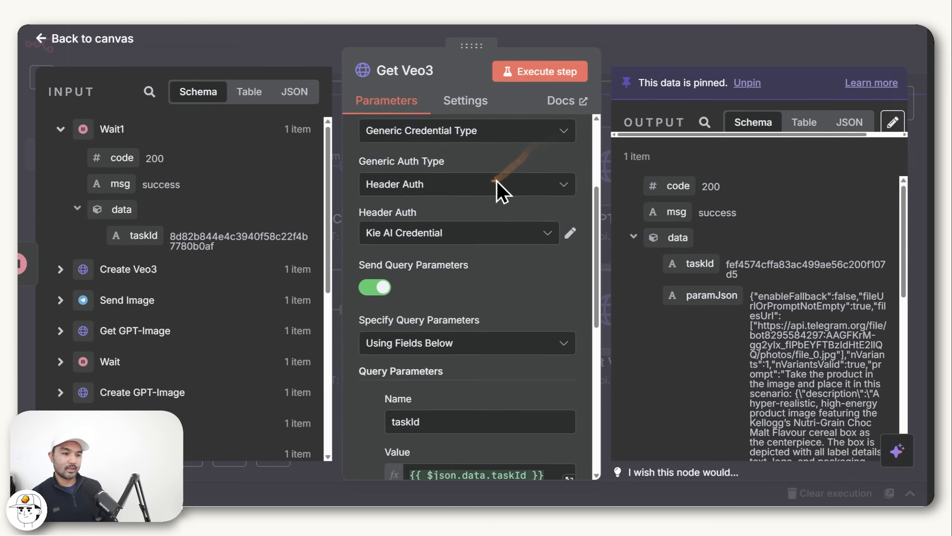
{"action": "scroll", "coordinate": [570, 439], "scroll_direction": "down", "scroll_amount": 10}
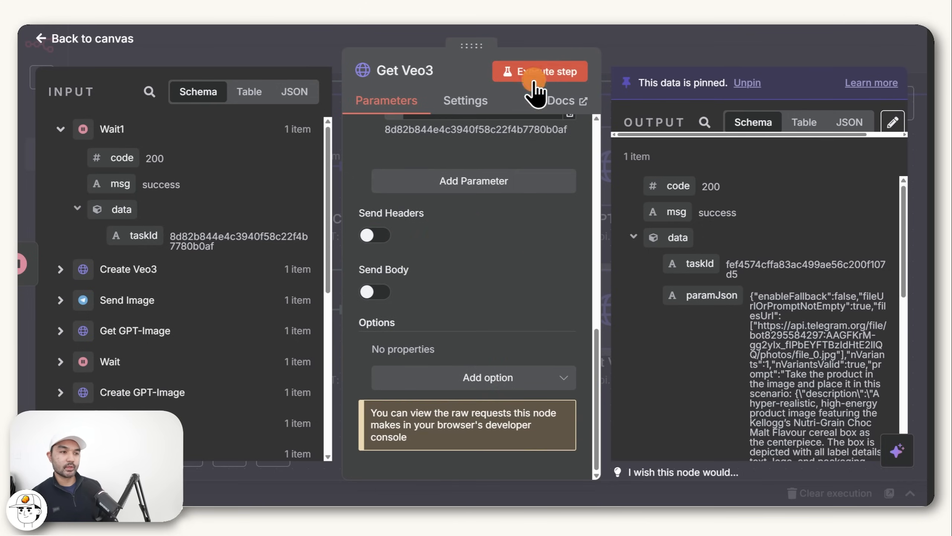
{"action": "left_click", "coordinate": [534, 79]}
{"action": "left_click", "coordinate": [566, 302]}
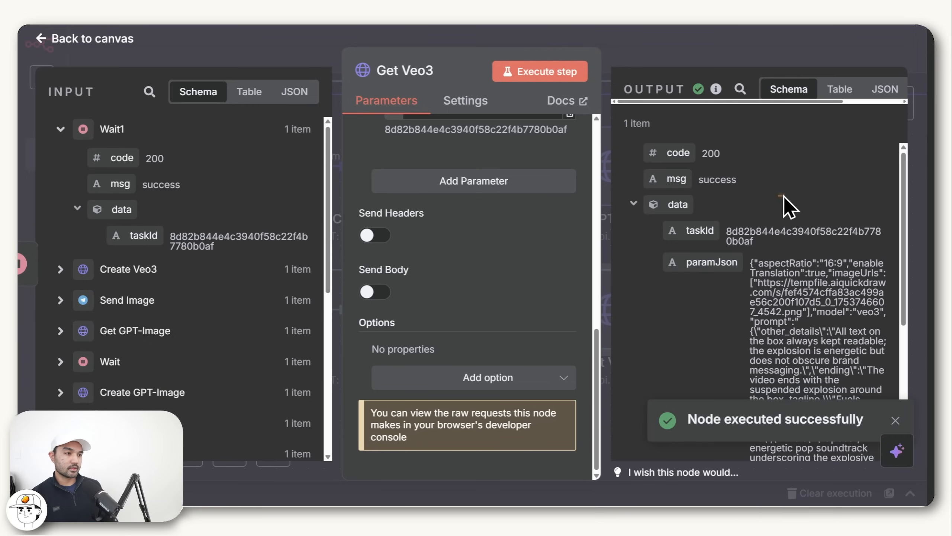
{"action": "scroll", "coordinate": [782, 195], "scroll_direction": "down", "scroll_amount": 6}
{"action": "left_click_drag", "start_coordinate": [764, 303], "coordinate": [685, 303]}
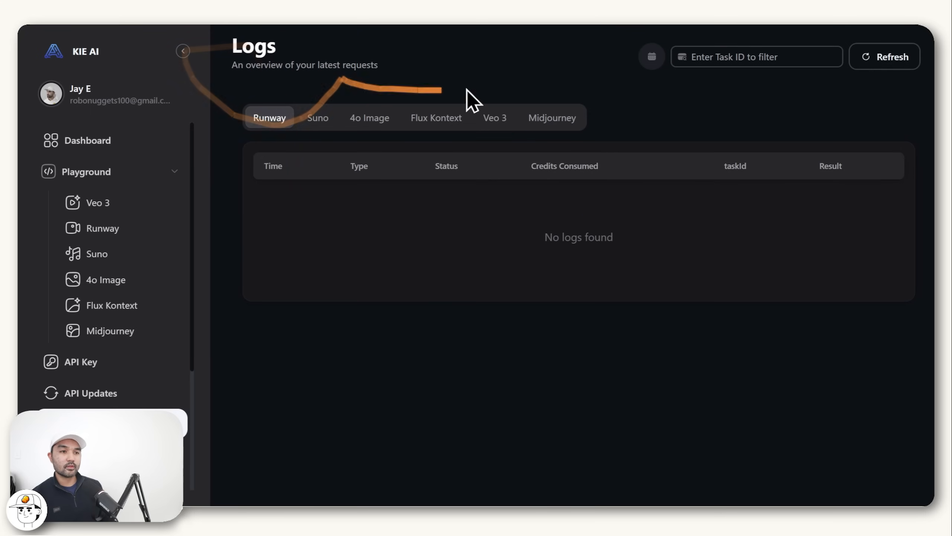
Check the Veo 3 request logs in KIE AI, execute Get Veo3 again and select the video link under resultUrls.
{"action": "left_click", "coordinate": [490, 121]}
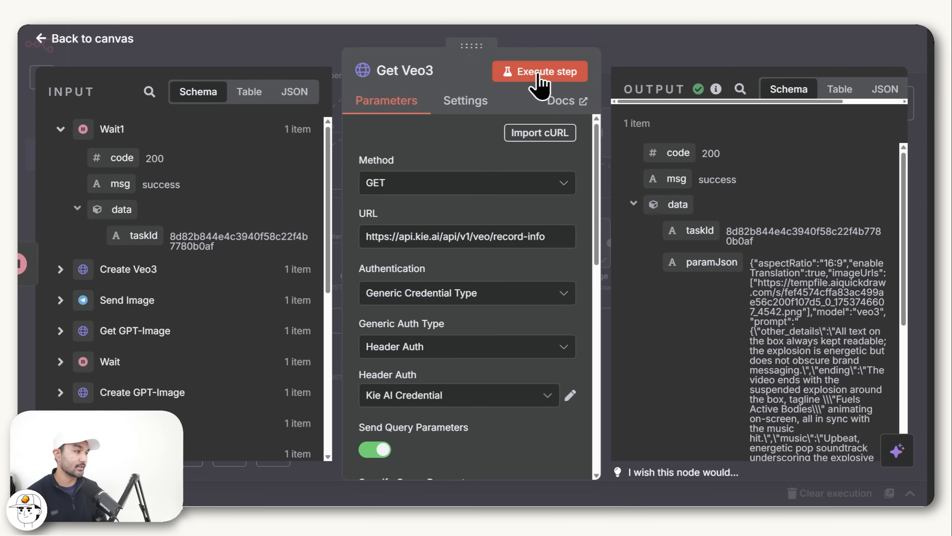
{"action": "left_click", "coordinate": [539, 74]}
{"action": "left_click_drag", "start_coordinate": [903, 178], "coordinate": [903, 315]}
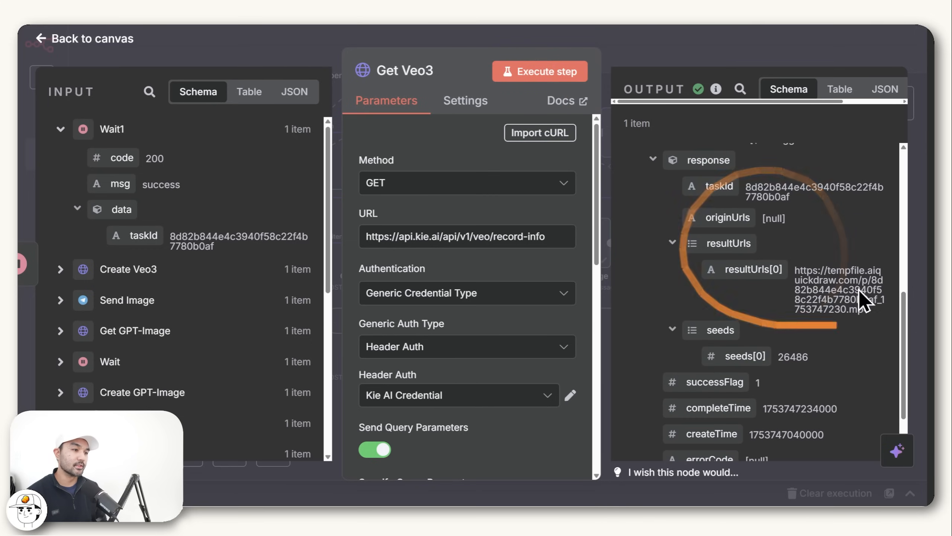
{"action": "left_click_drag", "start_coordinate": [795, 270], "coordinate": [870, 321]}
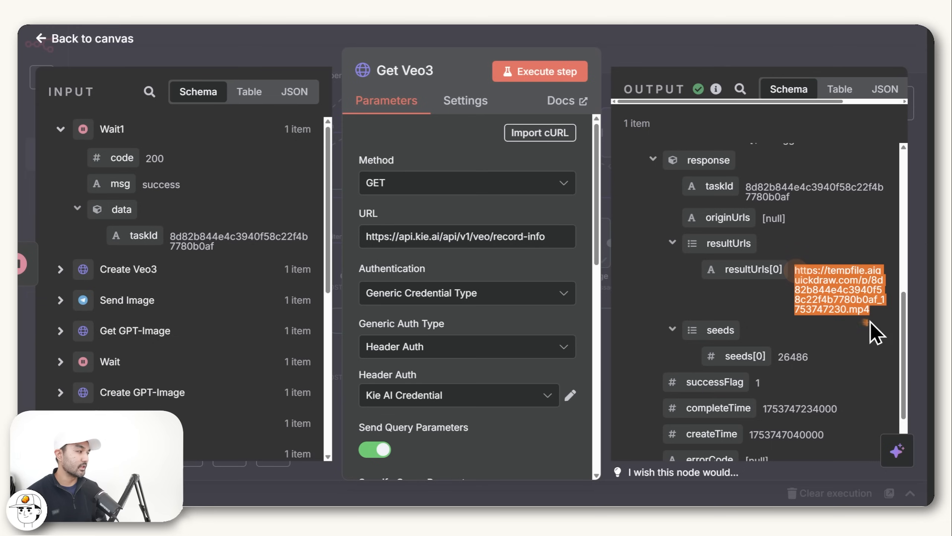
{"action": "left_click_drag", "start_coordinate": [838, 271], "coordinate": [180, 417]}
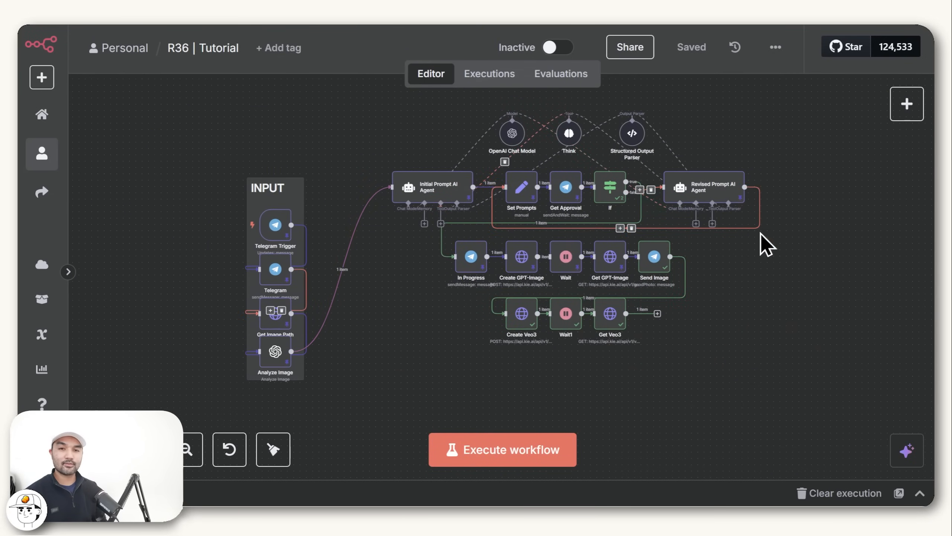
Connect a new Telegram node with the Send a video action after Get Veo3 in the OUTPUT section.
{"action": "left_click_drag", "start_coordinate": [781, 306], "coordinate": [746, 315]}
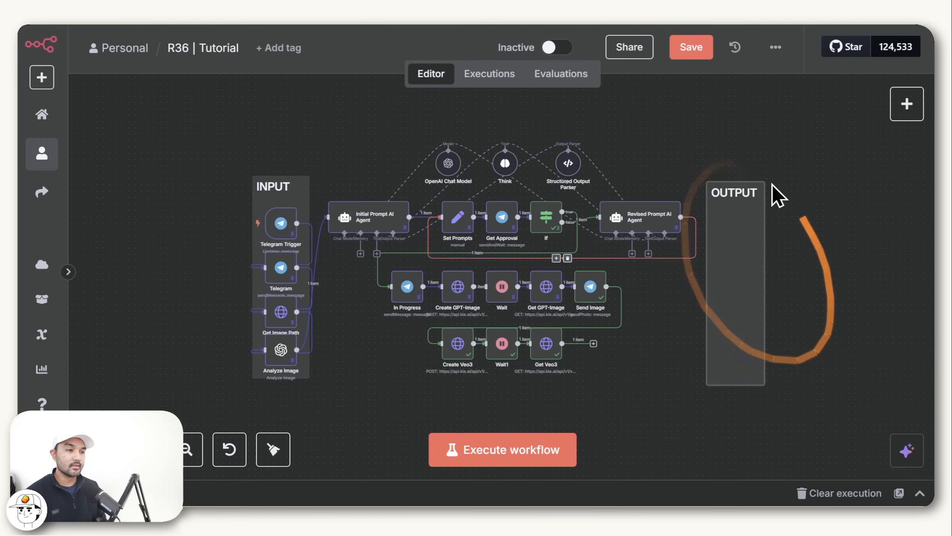
{"action": "left_click_drag", "start_coordinate": [596, 343], "coordinate": [755, 342]}
{"action": "type", "text": "tele"}
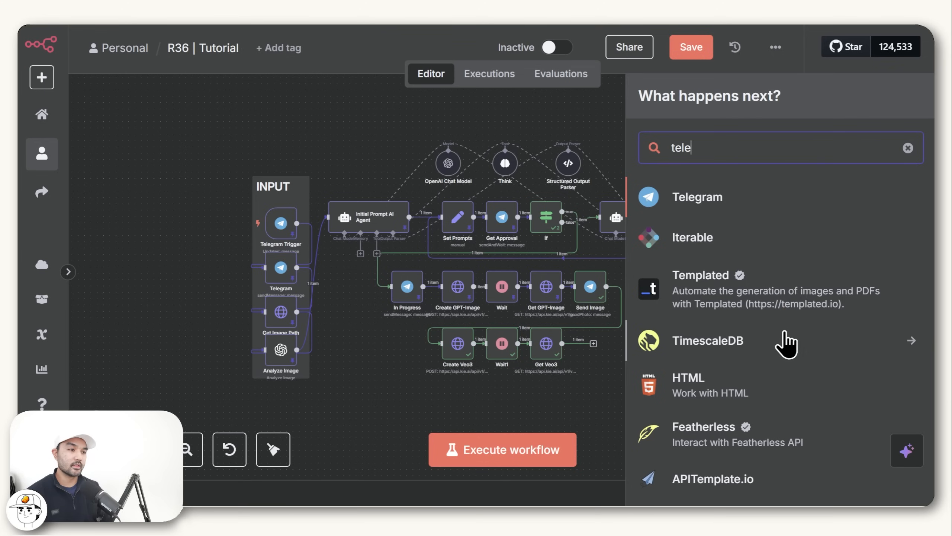
{"action": "left_click", "coordinate": [786, 203]}
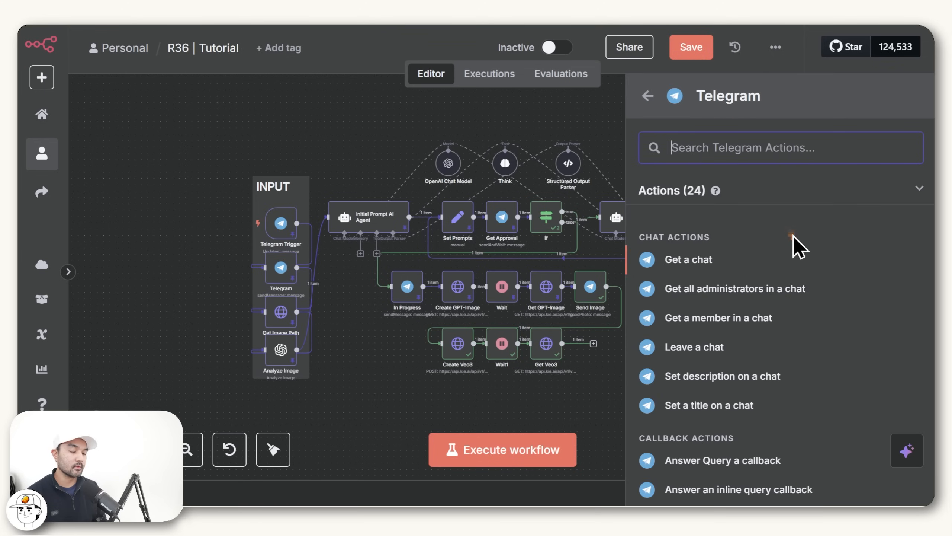
{"action": "scroll", "coordinate": [798, 265], "scroll_direction": "down", "scroll_amount": 5}
{"action": "type", "text": "video"}
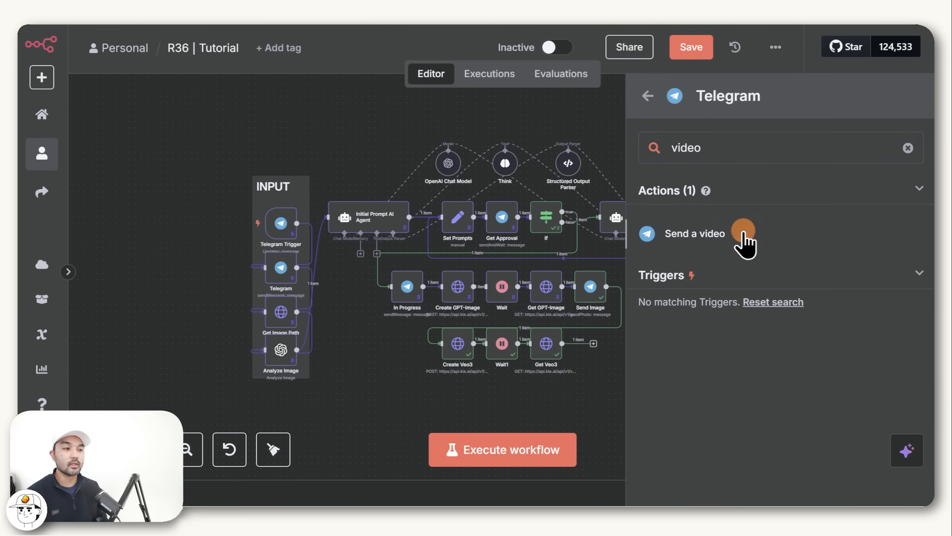
{"action": "left_click", "coordinate": [744, 240]}
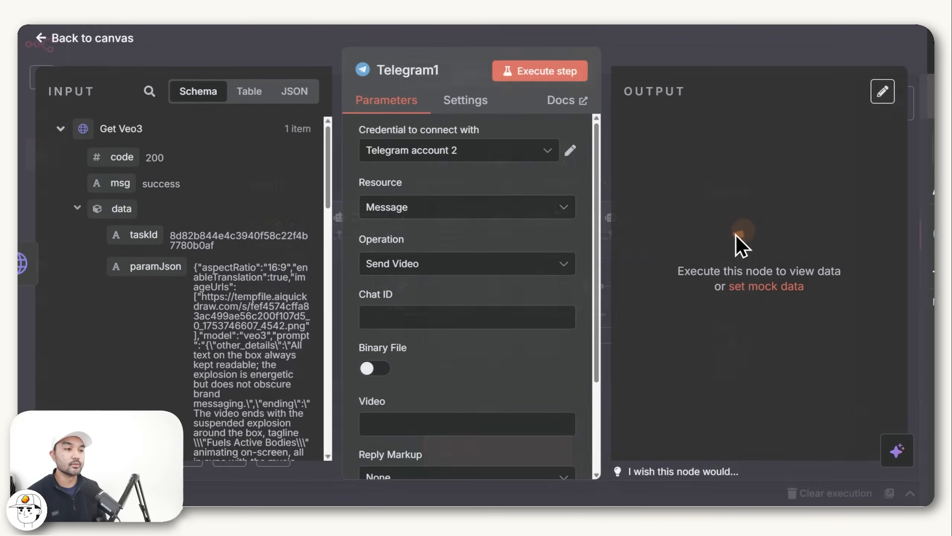
Set the Telegram node's credential to adrobo2_bot and map Chat ID to the Telegram Trigger's message.chat.id.
{"action": "left_click", "coordinate": [465, 149]}
{"action": "left_click", "coordinate": [415, 188]}
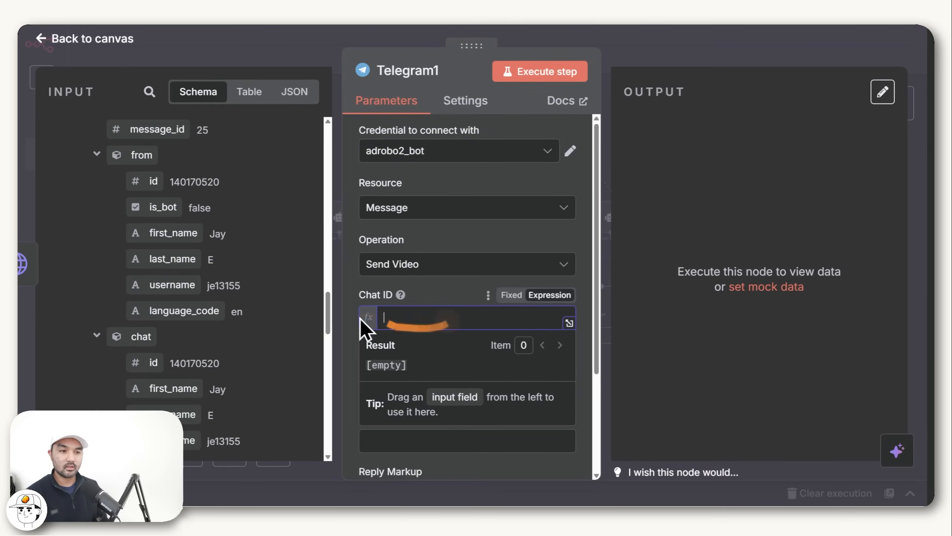
{"action": "left_click_drag", "start_coordinate": [171, 361], "coordinate": [389, 318]}
Map the Video field to resultUrls[0] from the Get Veo3 response and execute the Telegram node.
{"action": "scroll", "coordinate": [410, 295], "scroll_direction": "down", "scroll_amount": 4}
{"action": "left_click_drag", "start_coordinate": [329, 318], "coordinate": [323, 126]}
{"action": "scroll", "coordinate": [216, 336], "scroll_direction": "down", "scroll_amount": 6}
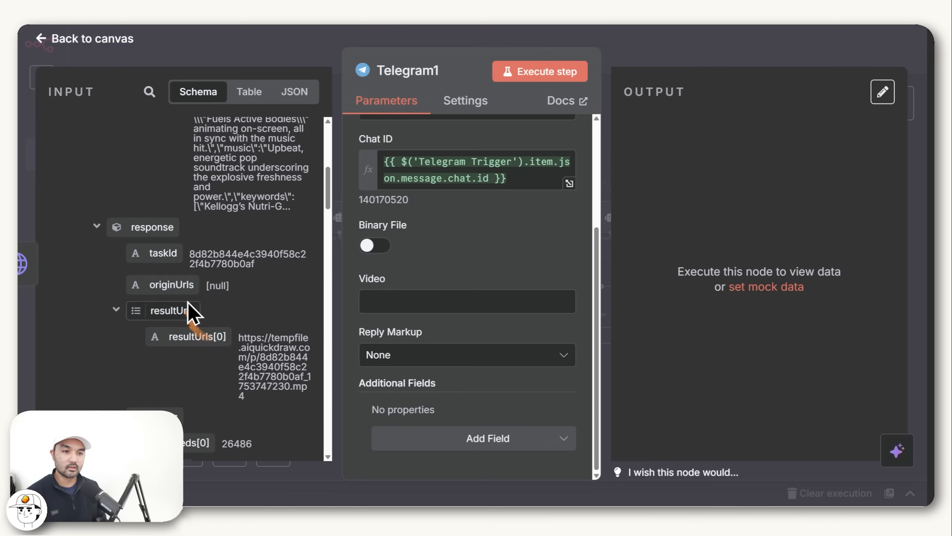
{"action": "left_click_drag", "start_coordinate": [187, 334], "coordinate": [465, 302]}
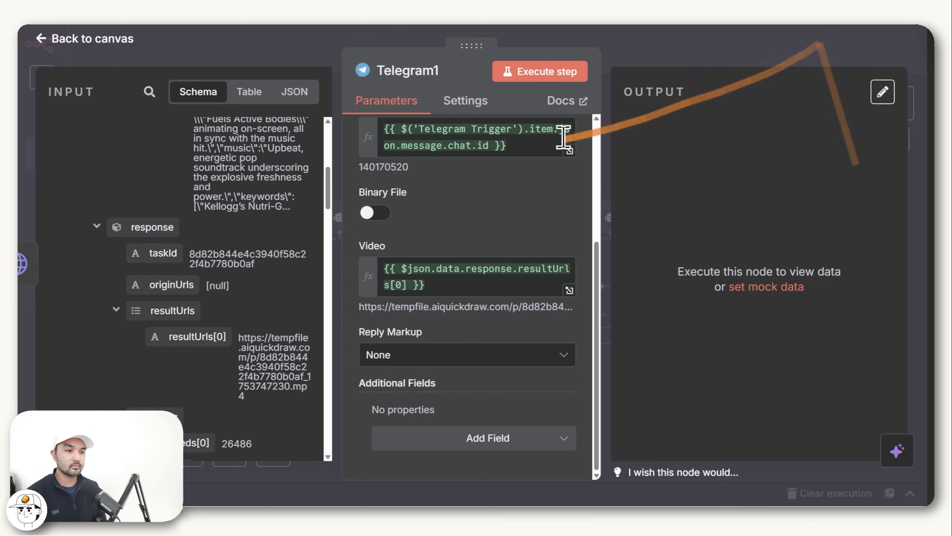
{"action": "left_click", "coordinate": [551, 73]}
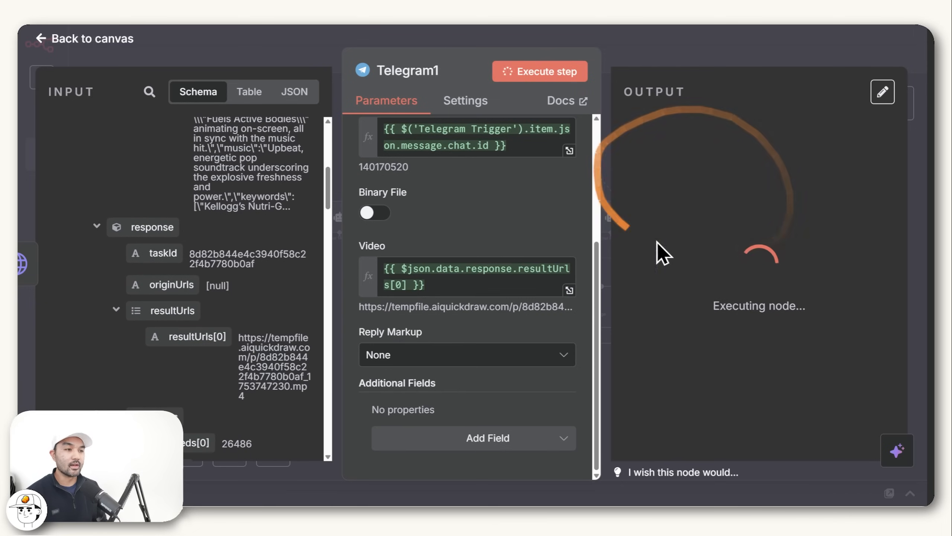
Switch to the R36 | AdRobo workflow and set the Wait node's wait amount to 300 seconds.
{"action": "key", "text": "alt+Tab"}
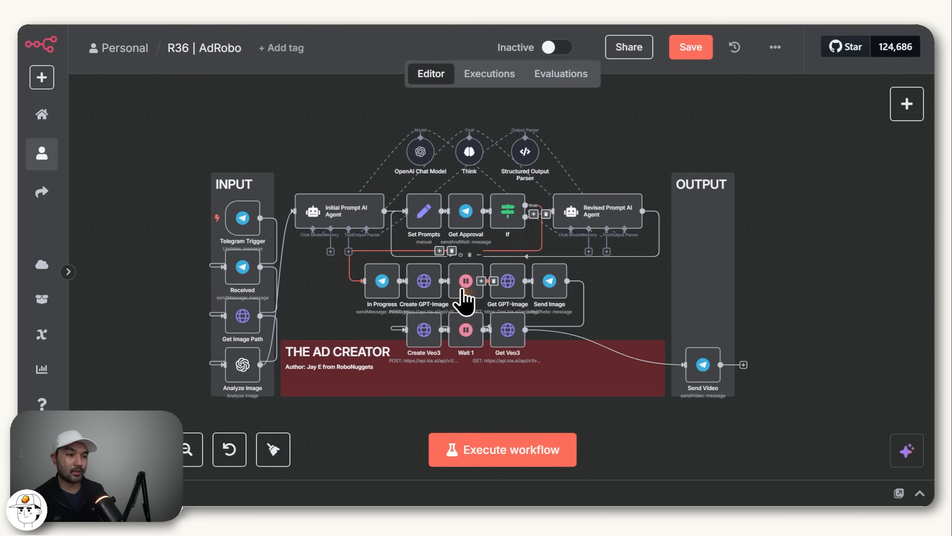
{"action": "double_click", "coordinate": [464, 289]}
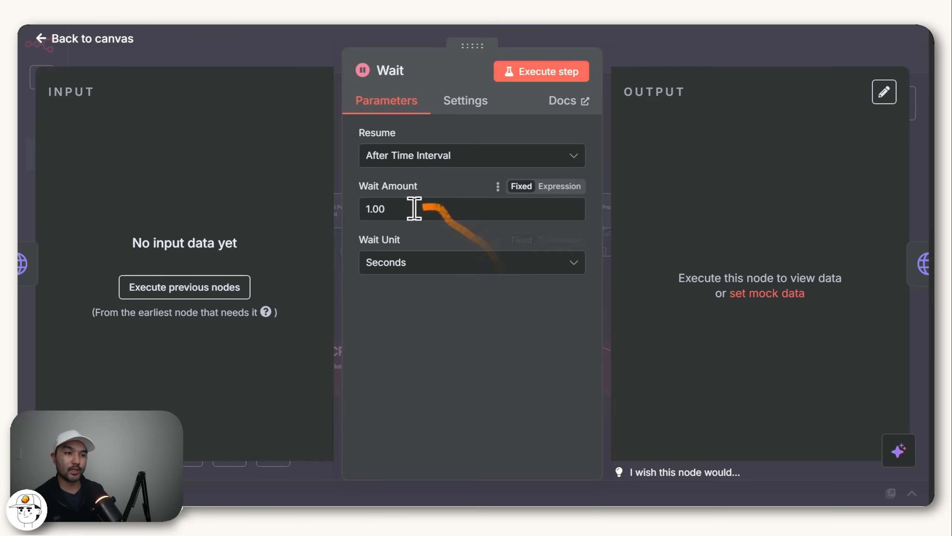
{"action": "double_click", "coordinate": [398, 216]}
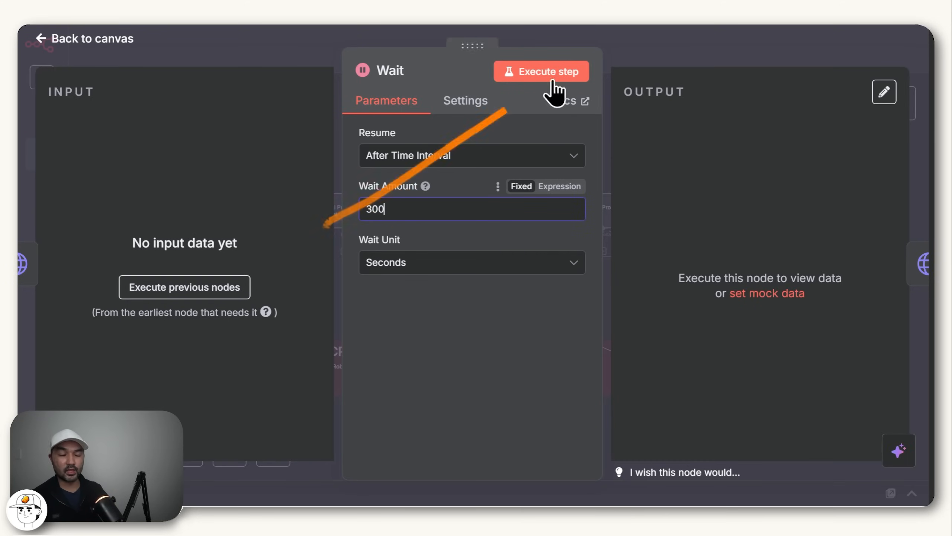
{"action": "left_click", "coordinate": [650, 50]}
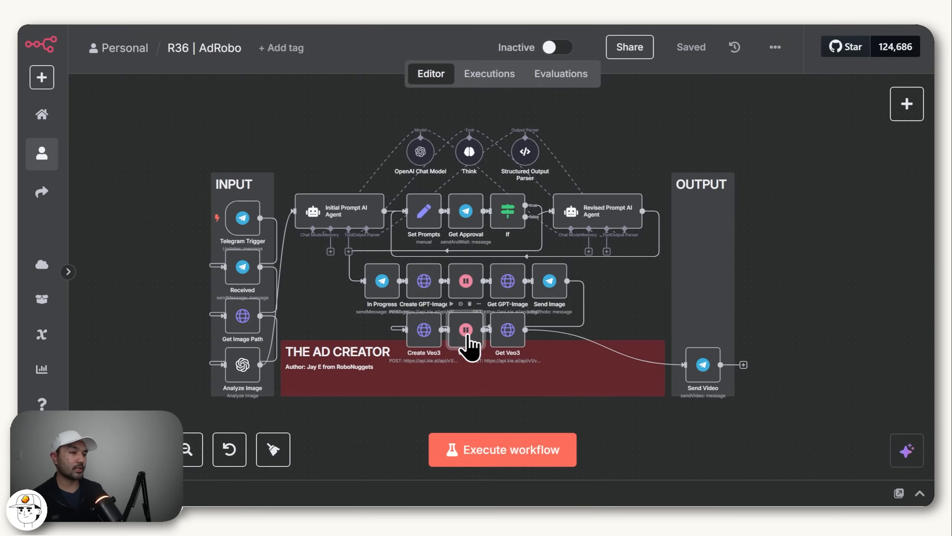
Set the wait amount of the Wait 1 node between Create Veo3 and Get Veo3 to 420 seconds.
{"action": "double_click", "coordinate": [467, 336]}
{"action": "double_click", "coordinate": [396, 211]}
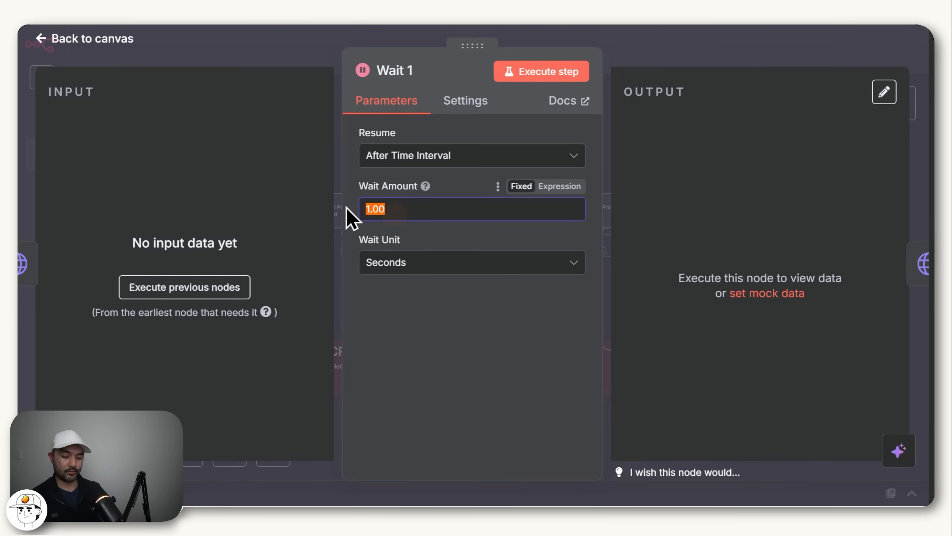
{"action": "type", "text": "420"}
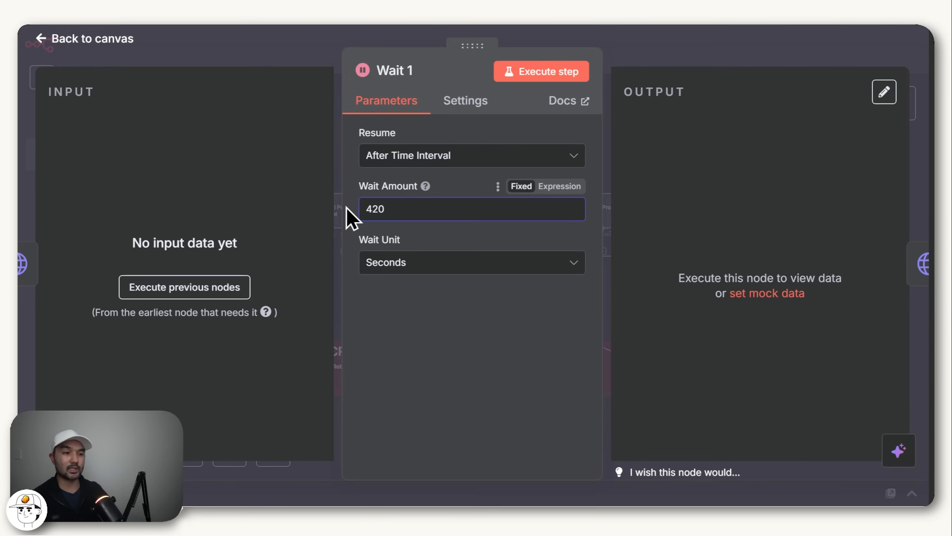
{"action": "left_click", "coordinate": [673, 55]}
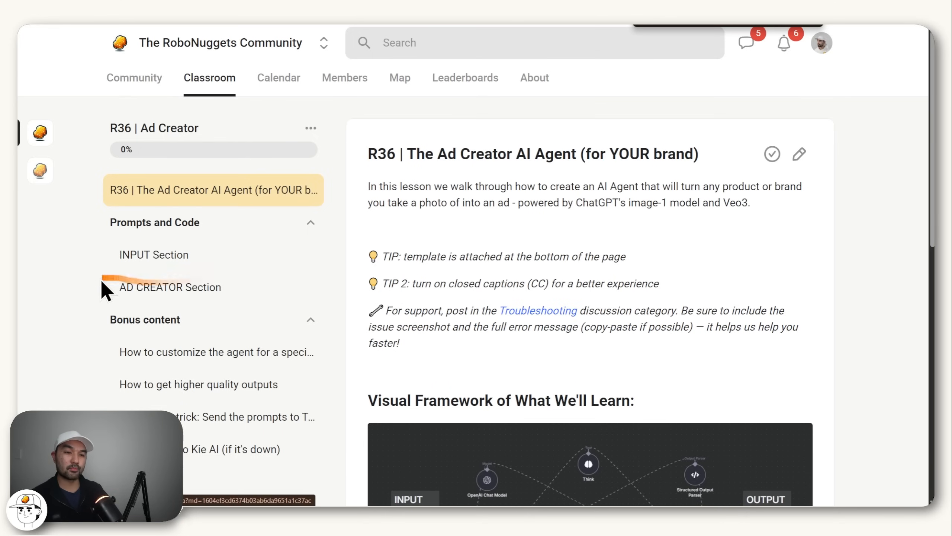
Look through the "How to get higher quality outputs" bonus lesson in the R36 | Ad Creator course of The RoboNuggets Community.
{"action": "scroll", "coordinate": [104, 300], "scroll_direction": "down", "scroll_amount": 2}
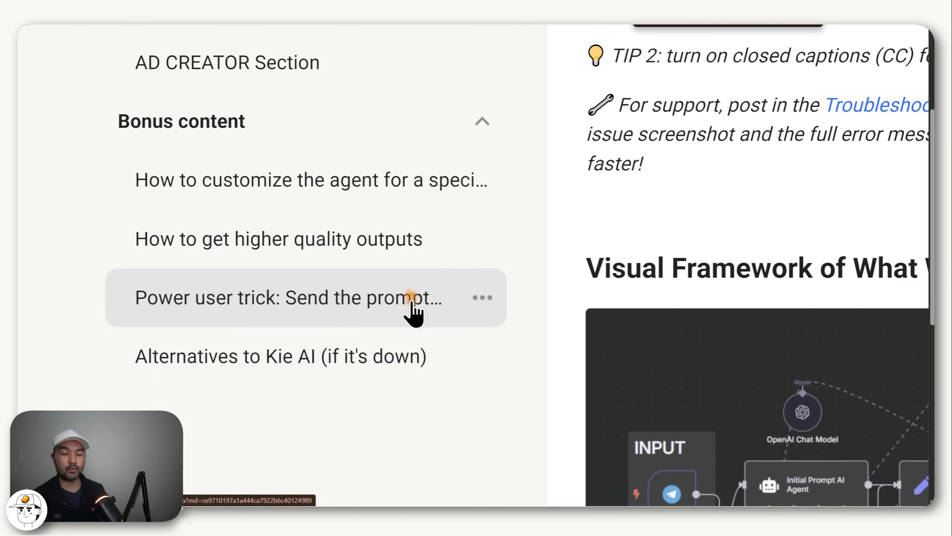
{"action": "left_click", "coordinate": [347, 247]}
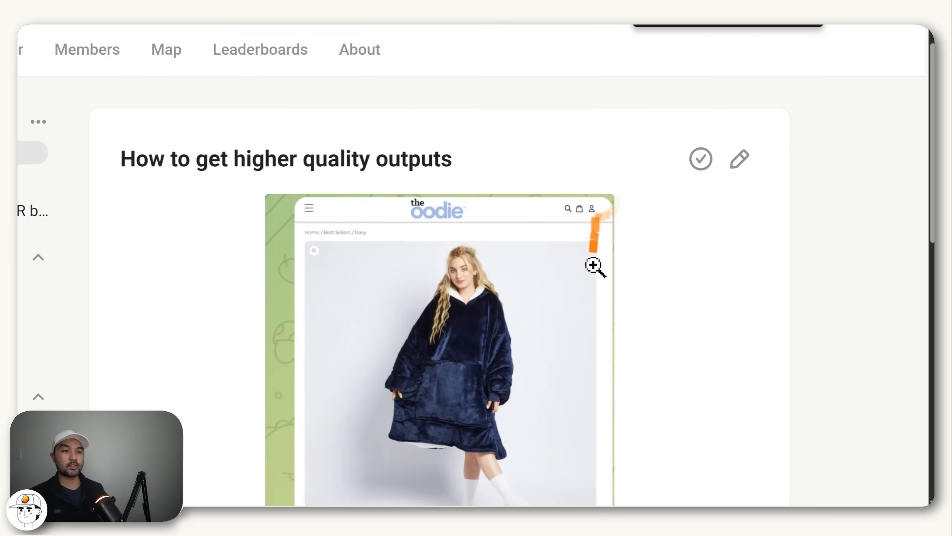
{"action": "scroll", "coordinate": [592, 262], "scroll_direction": "down", "scroll_amount": 2}
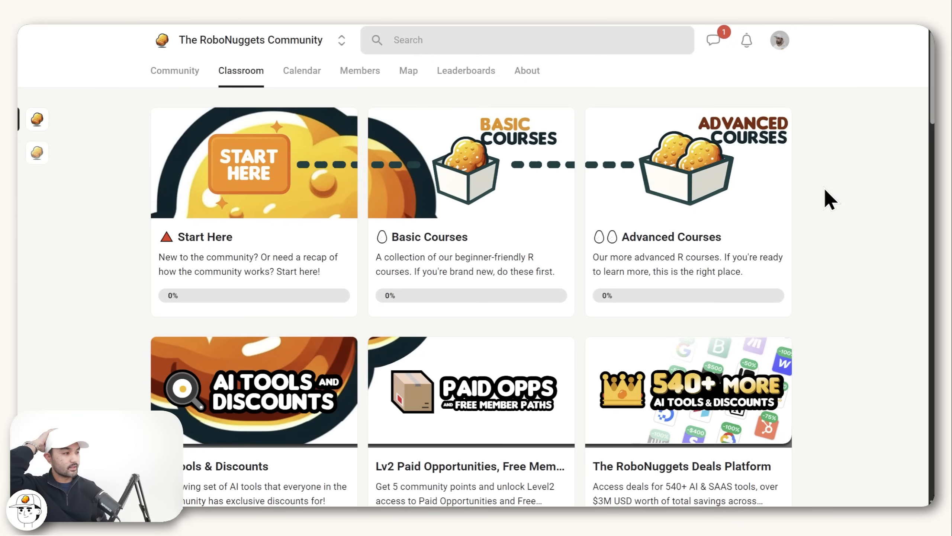
Browse the classroom's courses and view the Building with Apify event in the July 2025 calendar.
{"action": "scroll", "coordinate": [823, 195], "scroll_direction": "down", "scroll_amount": 10}
{"action": "scroll", "coordinate": [830, 216], "scroll_direction": "down", "scroll_amount": 6}
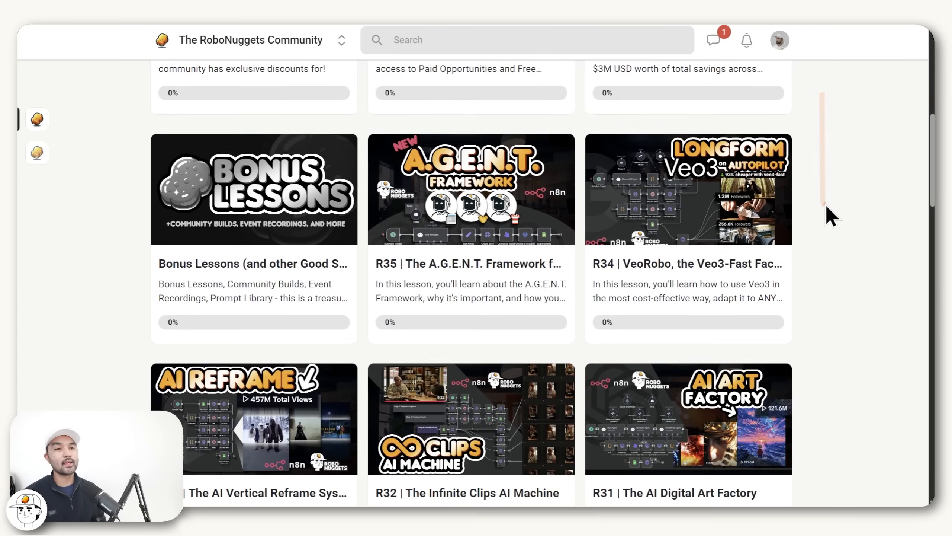
{"action": "scroll", "coordinate": [822, 237], "scroll_direction": "down", "scroll_amount": 5}
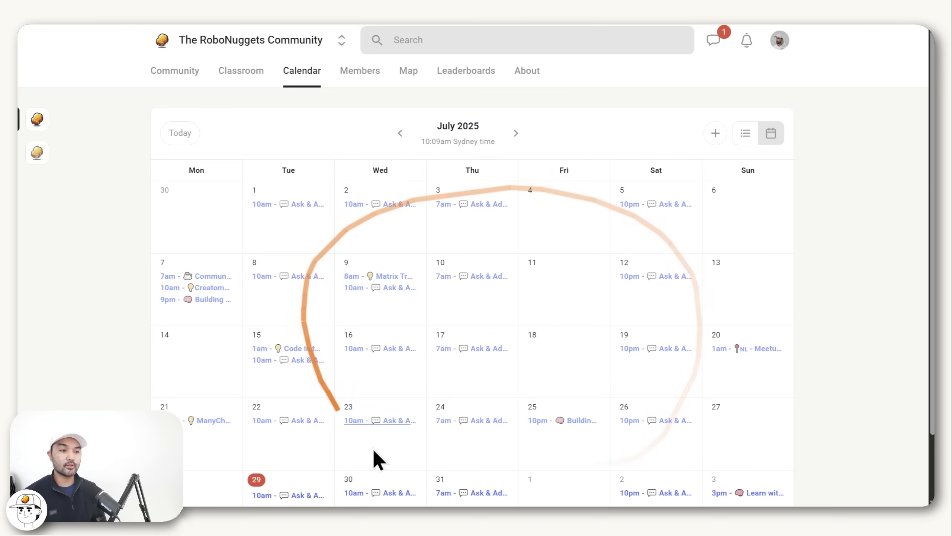
{"action": "left_click", "coordinate": [586, 419]}
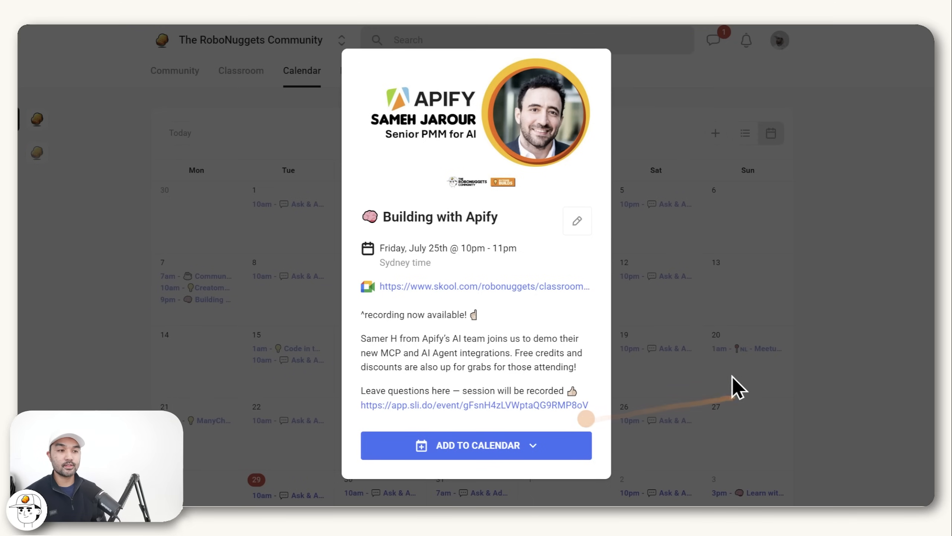
{"action": "left_click", "coordinate": [760, 193]}
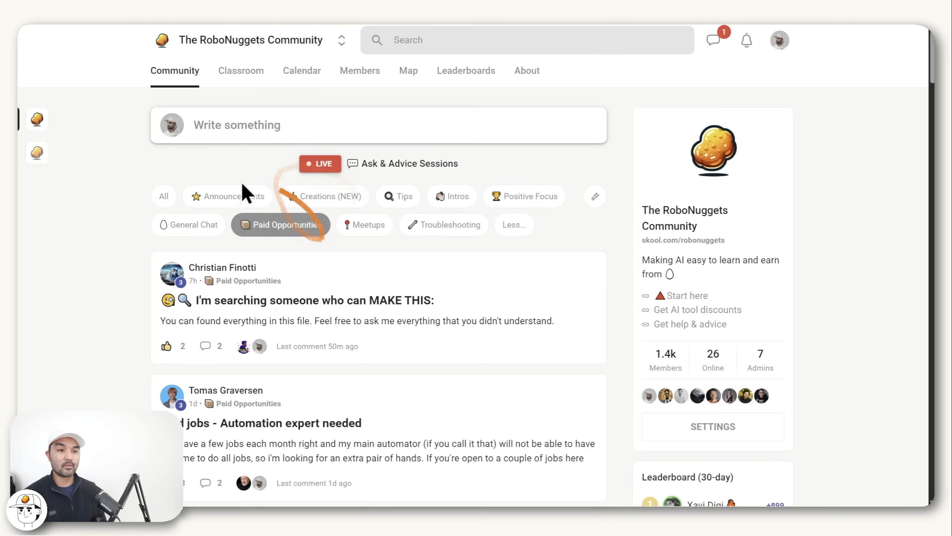
Look through the community posts in the Paid Opportunities category.
{"action": "scroll", "coordinate": [100, 223], "scroll_direction": "down", "scroll_amount": 10}
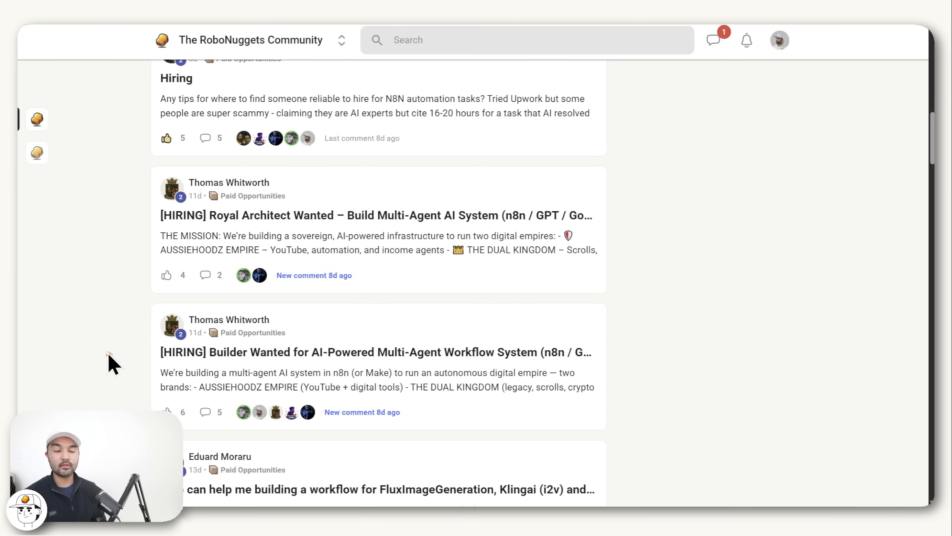
{"action": "scroll", "coordinate": [103, 347], "scroll_direction": "down", "scroll_amount": 4}
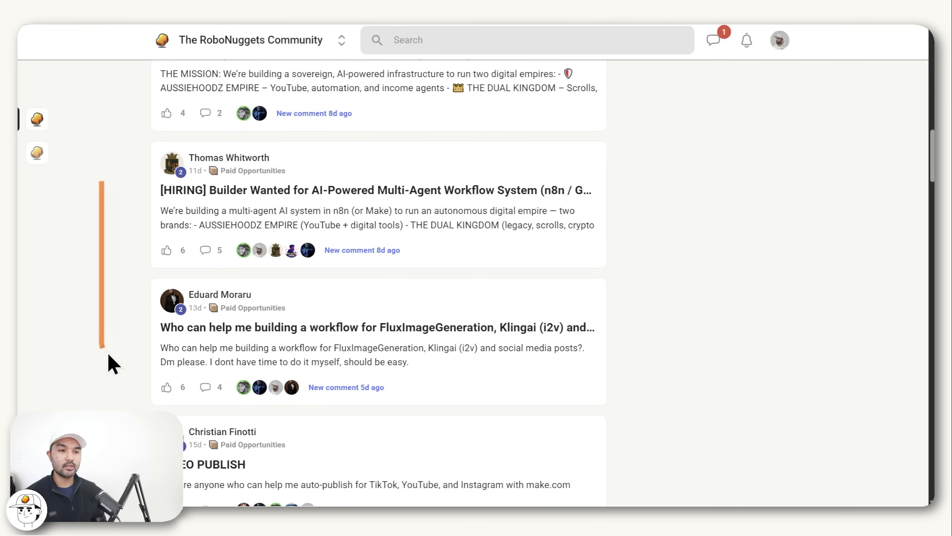
{"action": "scroll", "coordinate": [192, 379], "scroll_direction": "down", "scroll_amount": 6}
{"action": "scroll", "coordinate": [94, 353], "scroll_direction": "up", "scroll_amount": 20}
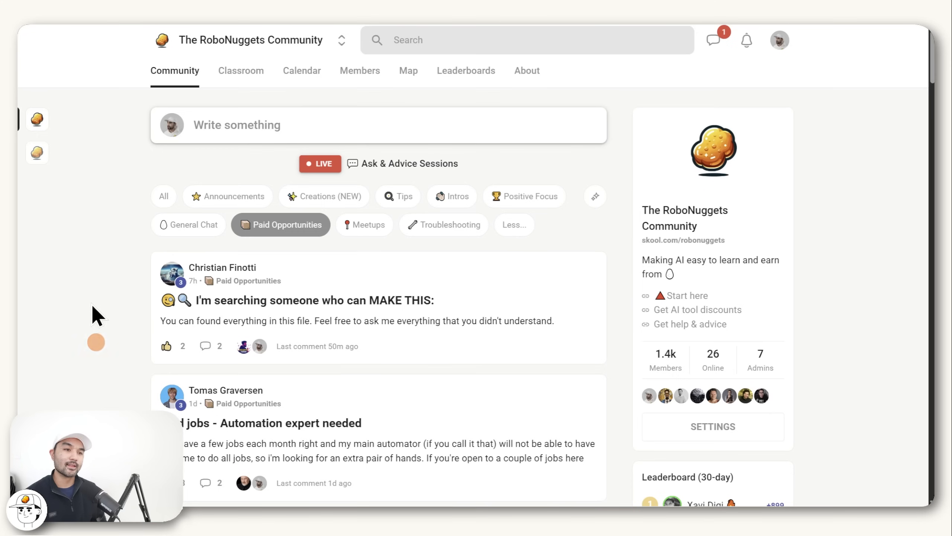